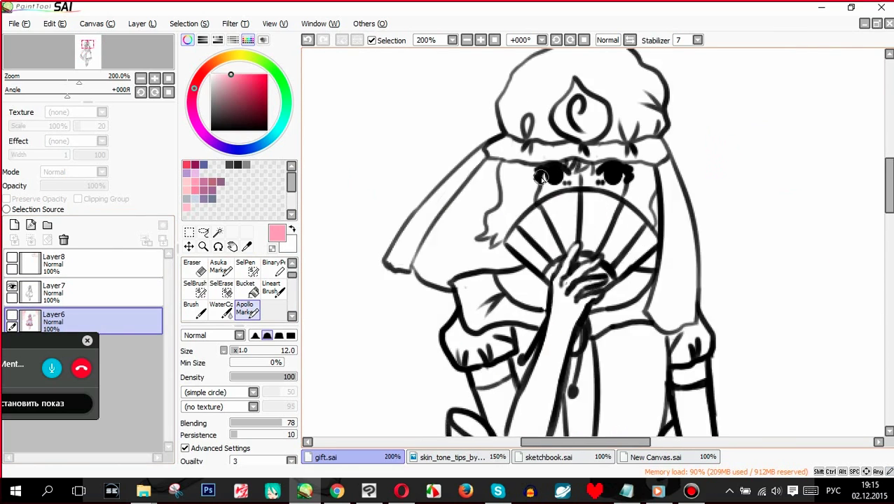
- Create a new layer beneath the line art and block in the side hair and bangs with flat pink
scroll(477, 237, up, 2)
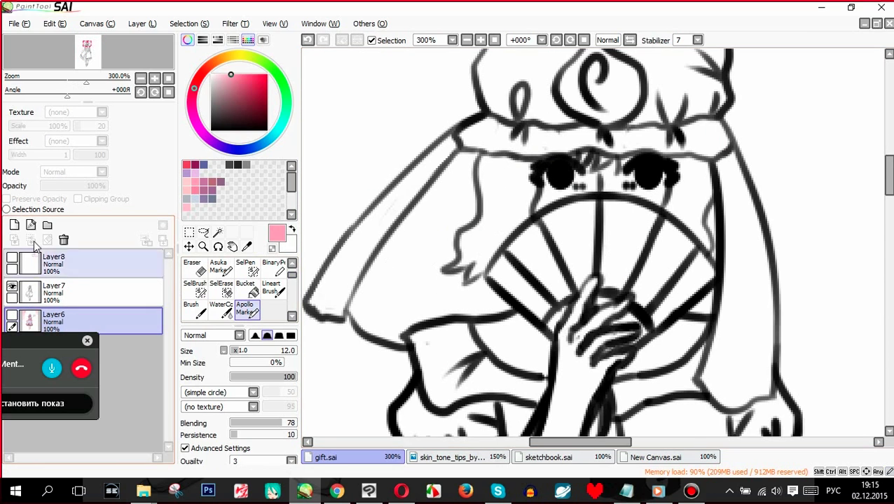
click(14, 225)
mouse_move(470, 225)
mouse_down()
mouse_move(461, 272)
mouse_move(466, 249)
mouse_move(524, 195)
mouse_move(515, 200)
mouse_move(492, 161)
mouse_move(484, 200)
mouse_move(575, 163)
mouse_move(620, 161)
mouse_move(684, 179)
mouse_move(691, 222)
mouse_move(707, 198)
mouse_move(686, 202)
mouse_move(683, 177)
mouse_move(638, 152)
mouse_move(519, 156)
mouse_up()
- Erase the pink that spills over the hat band above the hair
key(e)
mouse_move(463, 151)
mouse_down()
mouse_move(466, 196)
mouse_move(439, 275)
mouse_move(455, 282)
mouse_move(504, 272)
mouse_move(535, 225)
mouse_up()
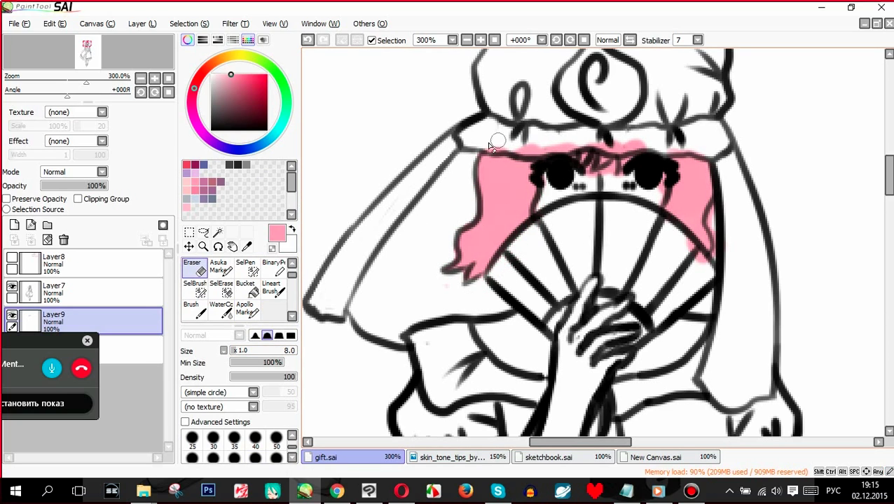
drag(490, 145, 636, 144)
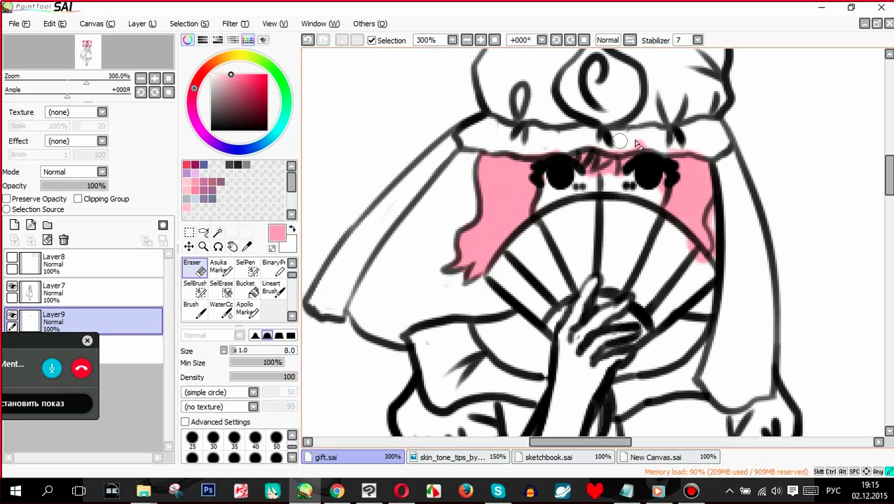
- Switch to the media player, turn its volume down to 0 and minimise its window
click(657, 491)
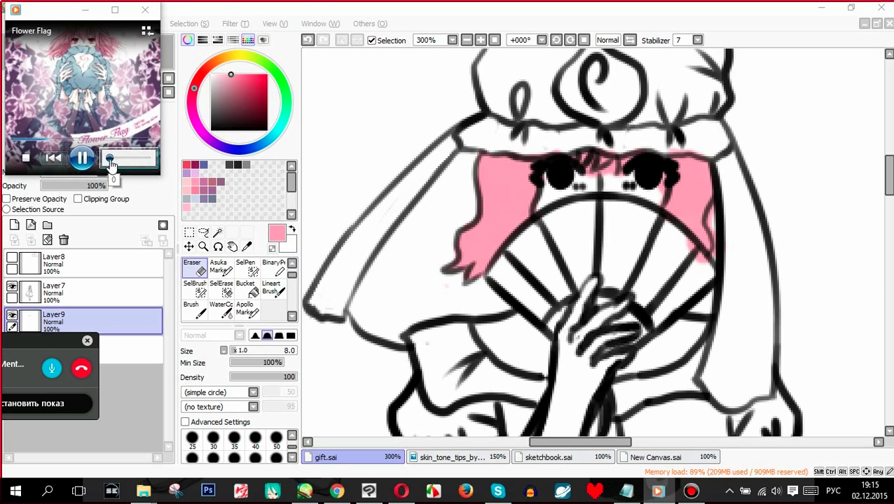
click(96, 11)
- Set the Eraser to size 4 and clean up the remaining pink around the bangs, face and fan edge
scroll(294, 445, up, 2)
scroll(293, 440, up, 1)
click(276, 440)
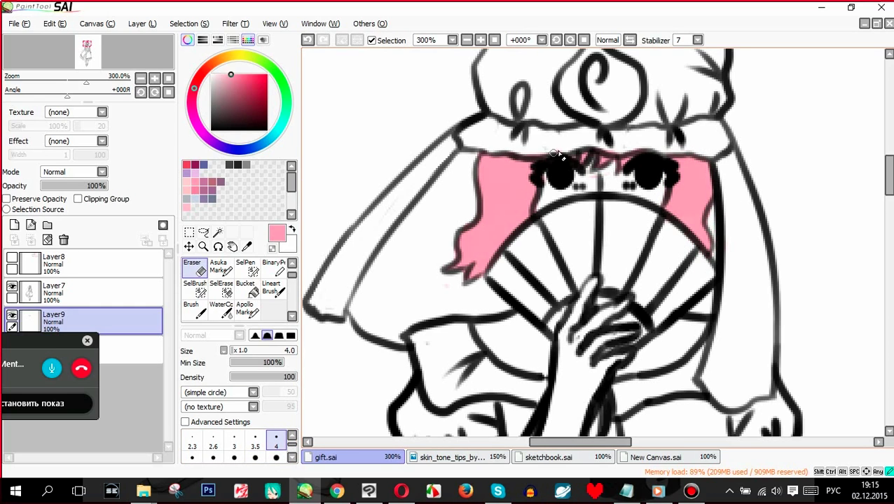
scroll(537, 204, down, 3)
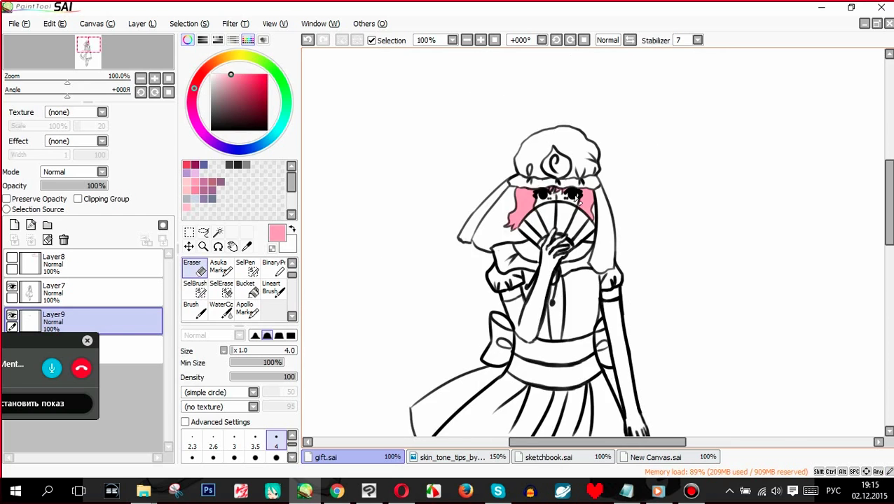
- Add a new layer clipped to the hair colour and select the Apollo Marker with a mauve-pink swatch
scroll(536, 204, up, 4)
click(14, 225)
click(78, 199)
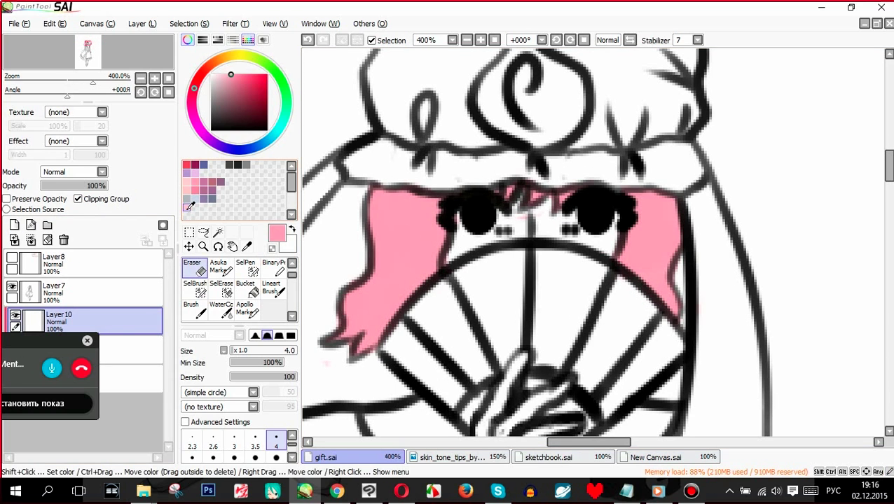
click(209, 181)
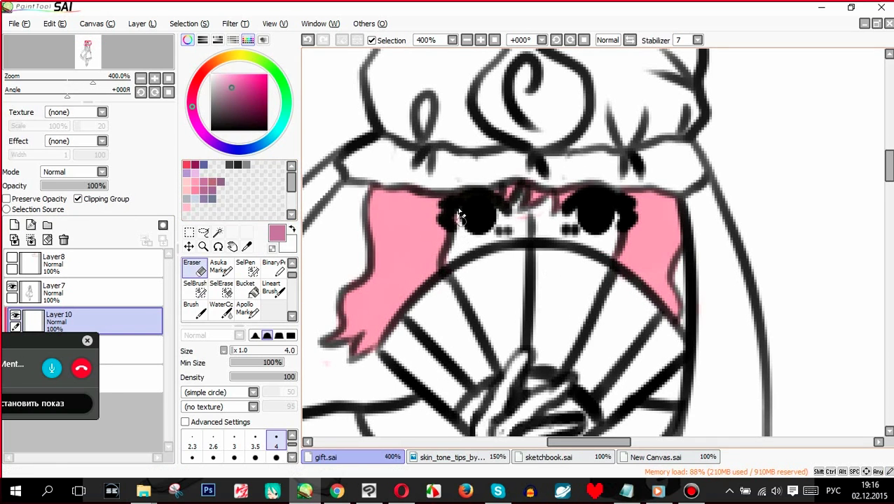
click(247, 308)
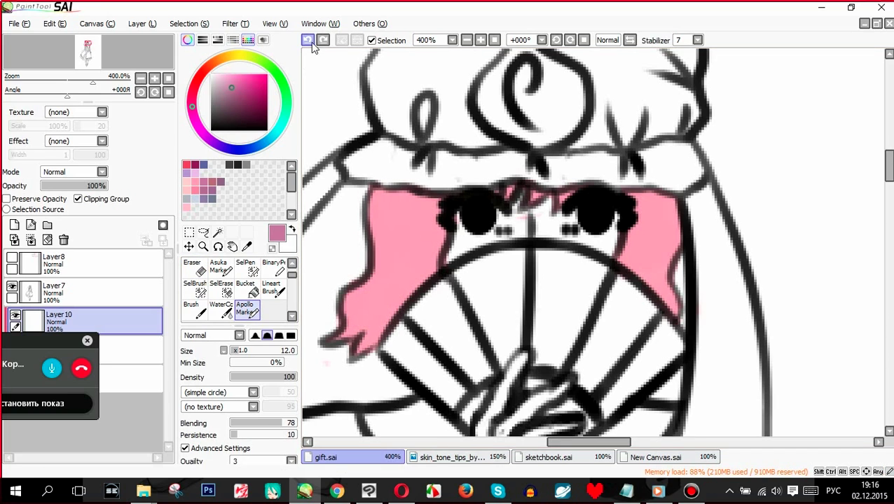
- Paint mauve shadows with the Apollo Marker at size 6 along the tops, middles and tips of the hair strands, undoing unwanted strokes
drag(347, 300, 391, 315)
key(ctrl+z)
mouse_move(378, 267)
mouse_down()
mouse_move(433, 276)
mouse_move(385, 263)
mouse_up()
key(ctrl+z)
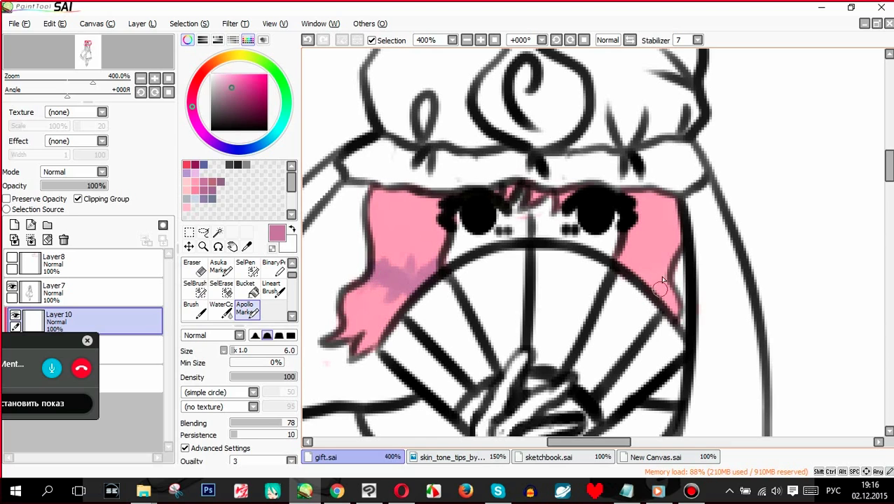
drag(662, 279, 628, 268)
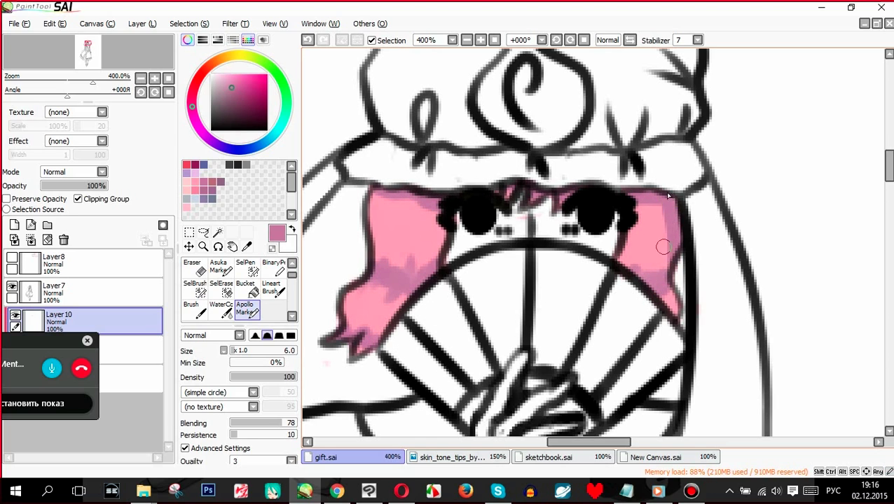
click(309, 40)
click(308, 41)
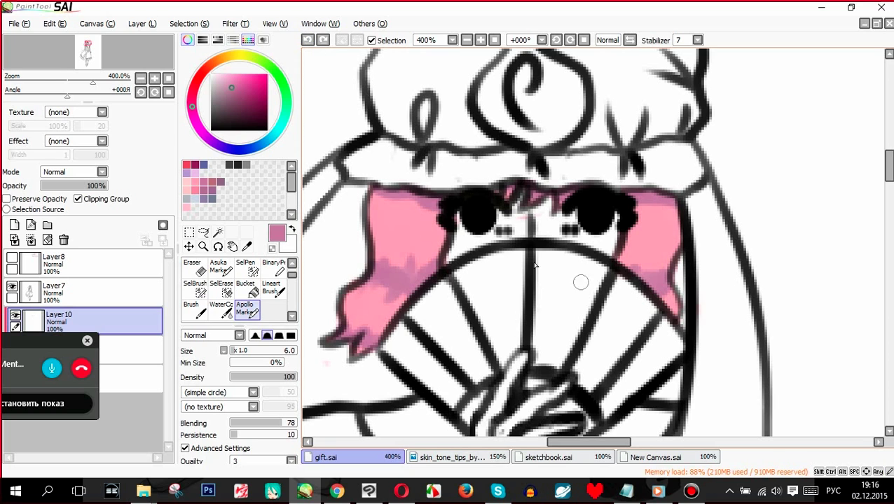
drag(436, 209, 434, 226)
- Merge the clipped shadow layer down into the hair colour layer
scroll(505, 297, down, 3)
scroll(535, 240, up, 2)
scroll(535, 240, up, 1)
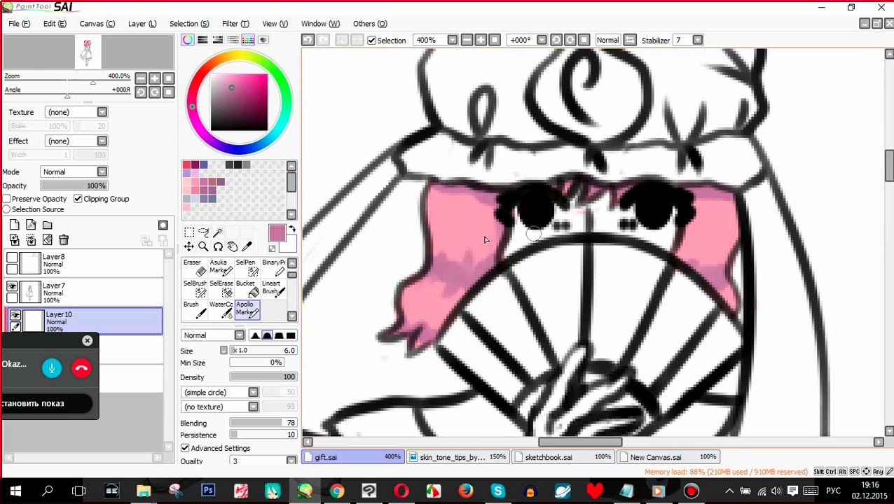
click(31, 241)
- View the coloured sketch on Layer6 by itself as a reference, and restore the line art and hair layers
click(12, 316)
click(12, 345)
click(11, 287)
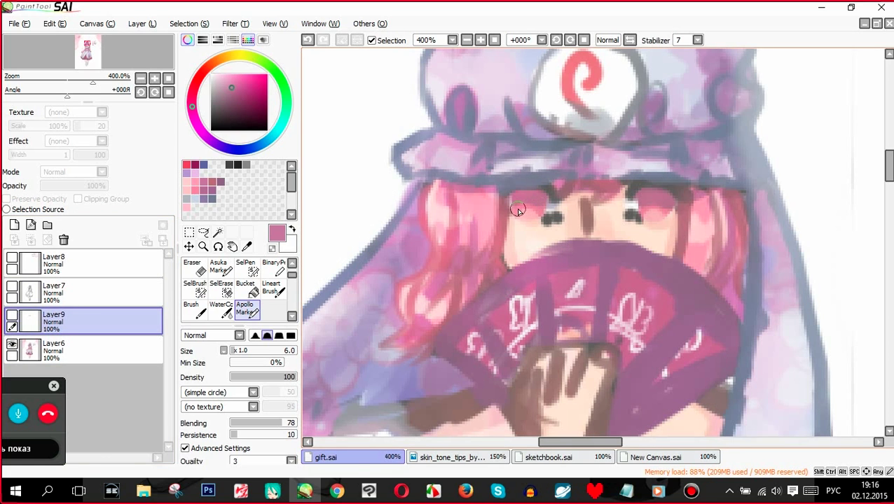
click(12, 315)
click(12, 344)
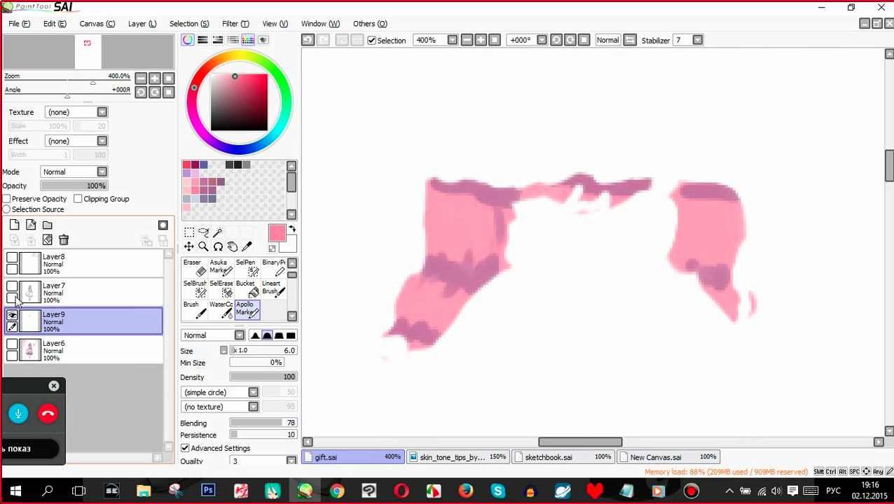
click(12, 287)
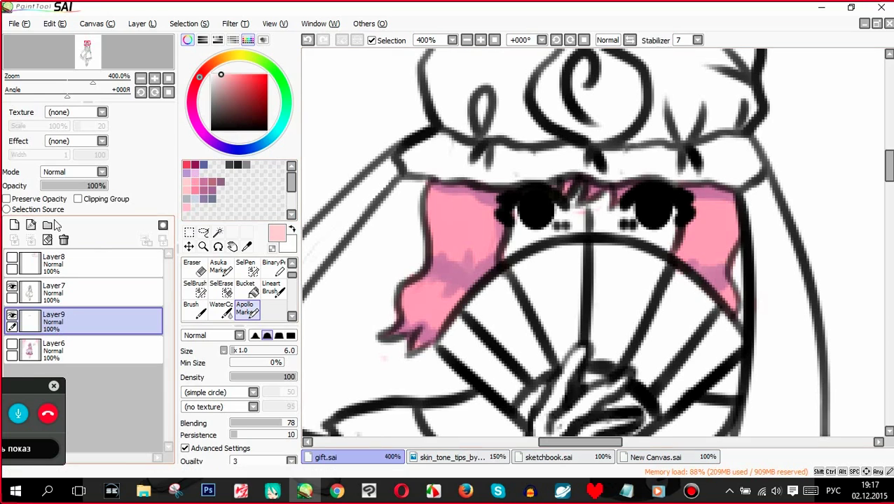
- Add a layer clipped to the hair and paint thin light-pink highlight streaks on both side strands
click(14, 225)
click(97, 201)
mouse_move(427, 199)
mouse_down()
mouse_move(452, 220)
mouse_move(472, 213)
mouse_move(437, 238)
mouse_move(387, 329)
mouse_up()
mouse_move(456, 188)
mouse_down()
mouse_move(458, 242)
mouse_move(434, 304)
mouse_up()
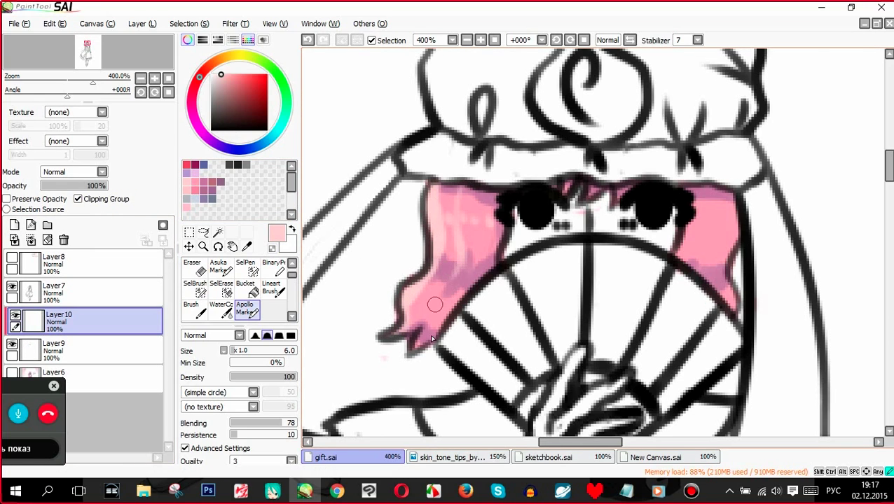
drag(702, 215, 717, 235)
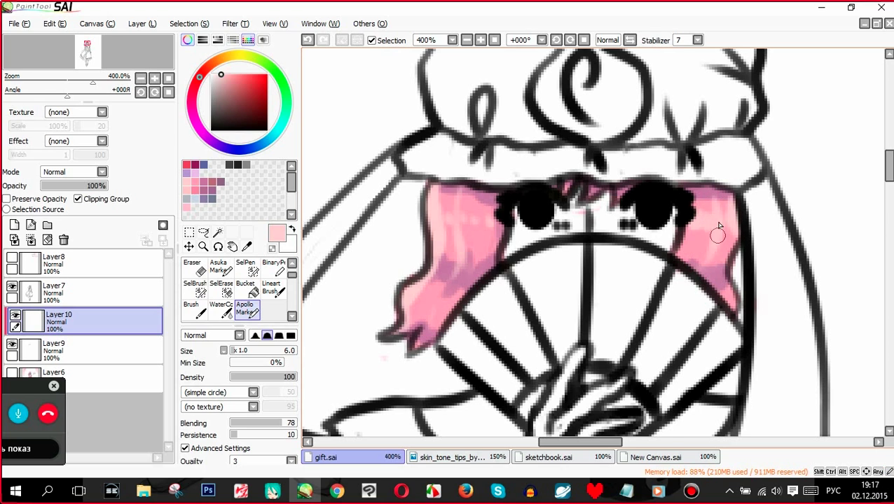
- Merge the highlight layer down into the hair layer, and select the Brush with a dark mauve swatch
scroll(573, 311, down, 5)
scroll(582, 227, up, 5)
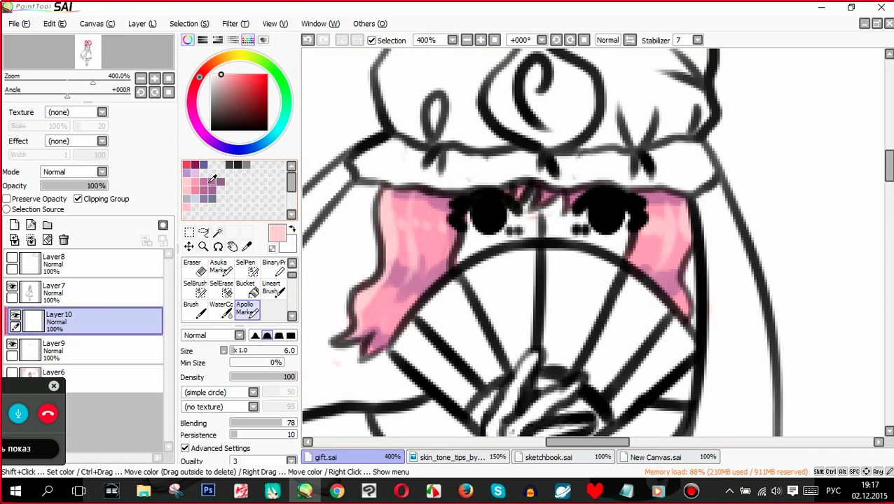
right_click(210, 183)
click(259, 173)
click(220, 182)
click(292, 263)
click(247, 268)
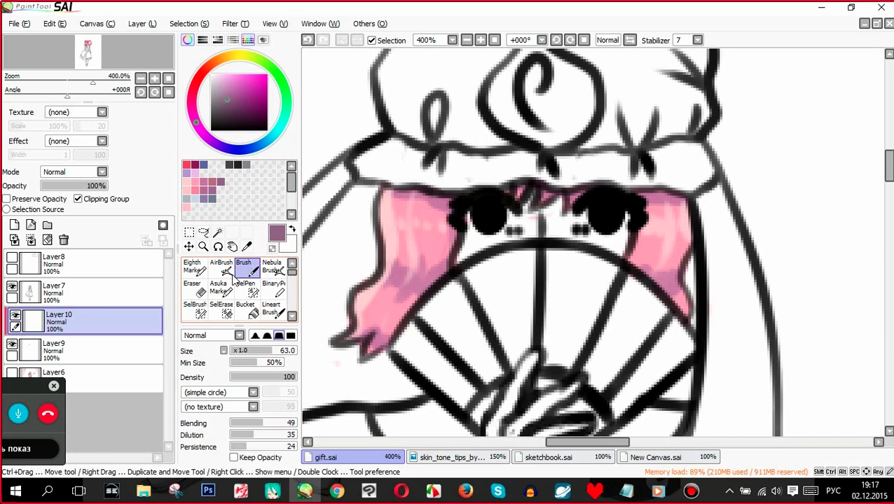
click(31, 240)
- Enable Preserve Opacity on the line art in Layer7 and recolour the hair outlines reddish pink with the Brush at size 13
click(49, 297)
click(6, 199)
click(240, 350)
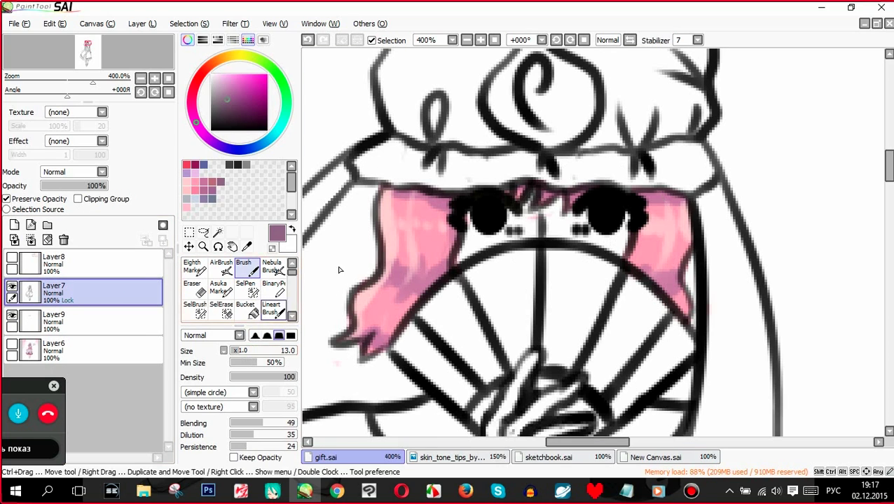
mouse_move(356, 319)
mouse_down()
mouse_move(367, 245)
mouse_move(339, 367)
mouse_move(380, 206)
mouse_move(339, 343)
mouse_up()
click(307, 40)
click(212, 181)
mouse_move(524, 197)
mouse_down()
mouse_move(533, 201)
mouse_move(517, 210)
mouse_up()
drag(460, 234, 451, 266)
mouse_move(674, 264)
mouse_down()
mouse_move(674, 285)
mouse_move(632, 250)
mouse_move(682, 289)
mouse_move(670, 241)
mouse_up()
- Recolour both black irises pink on the line art layer with the Brush at size 9
scroll(553, 189, down, 3)
scroll(538, 194, down, 3)
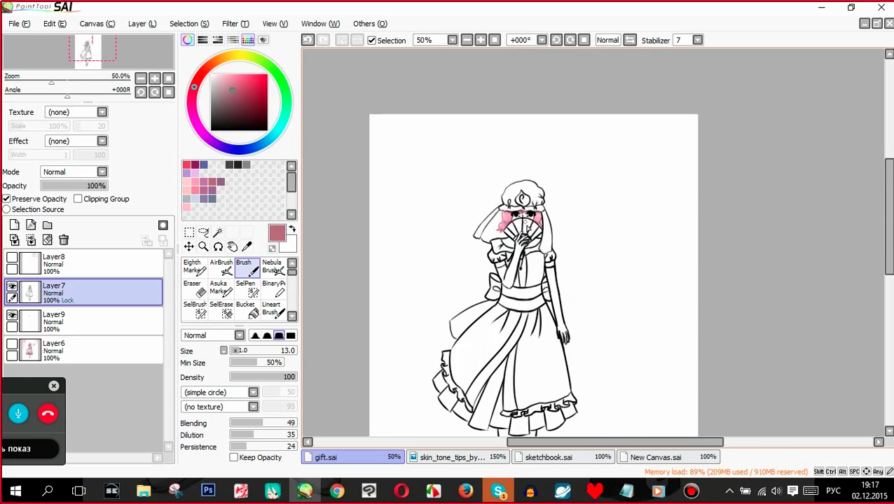
scroll(491, 287, up, 4)
scroll(505, 292, down, 1)
scroll(554, 232, up, 1)
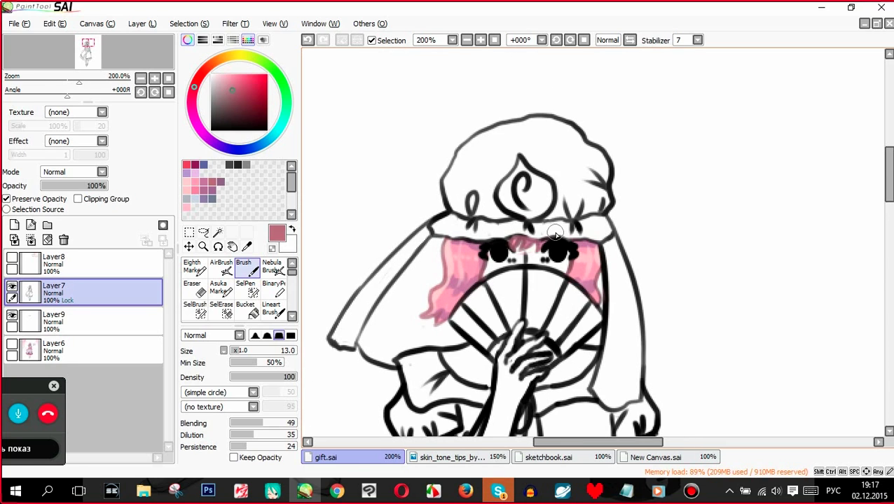
scroll(405, 261, up, 3)
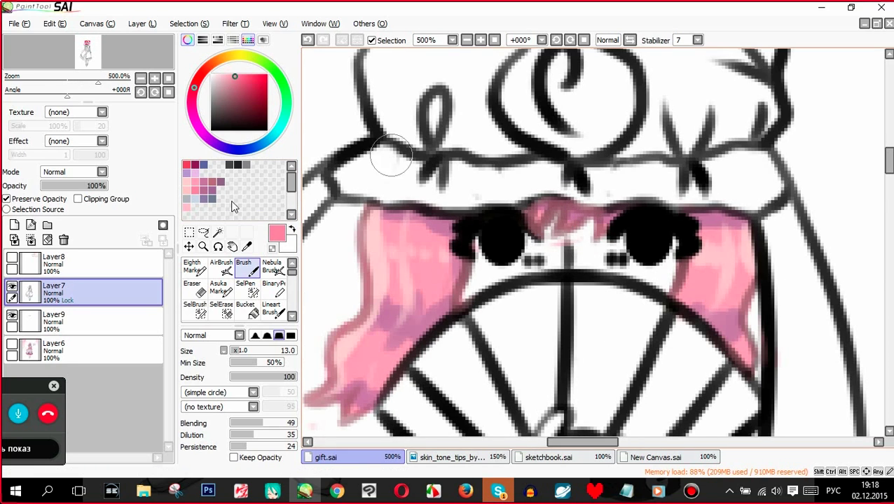
key([)
key([)
key([)
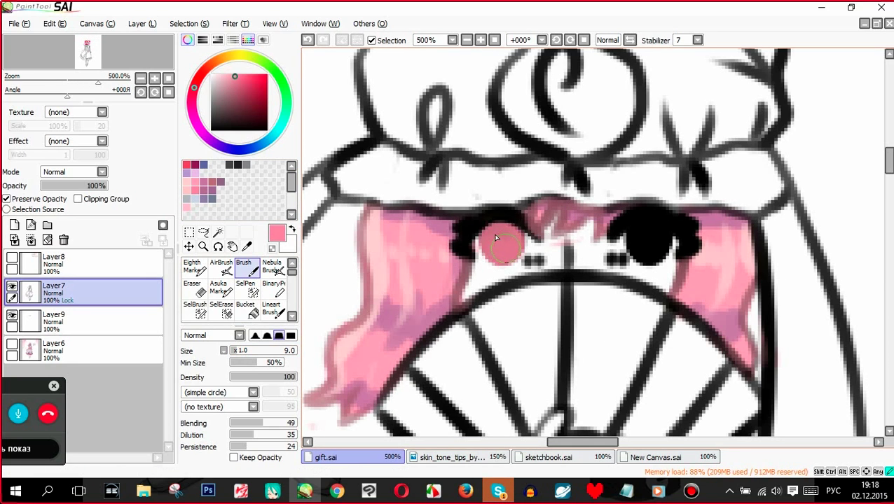
drag(650, 239, 639, 242)
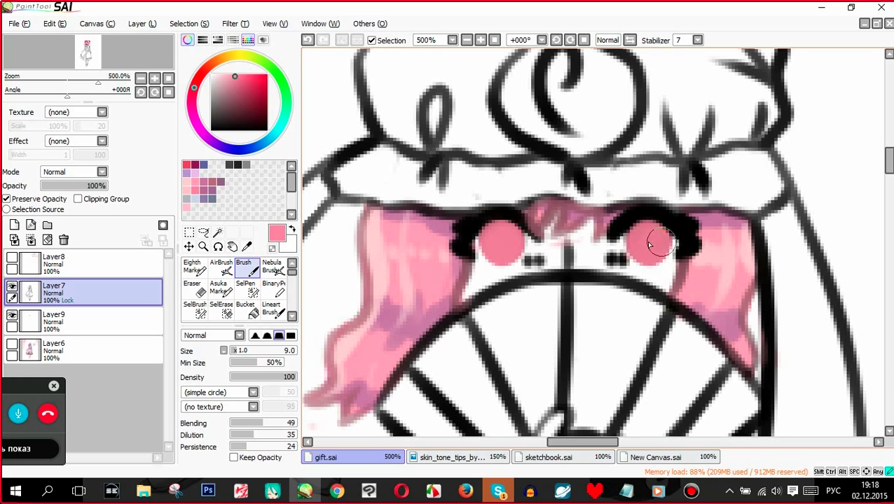
- Add a layer clipped to the line art and shade the upper half of both irises mauve with the Brush at size 5
scroll(563, 247, down, 4)
scroll(546, 239, up, 5)
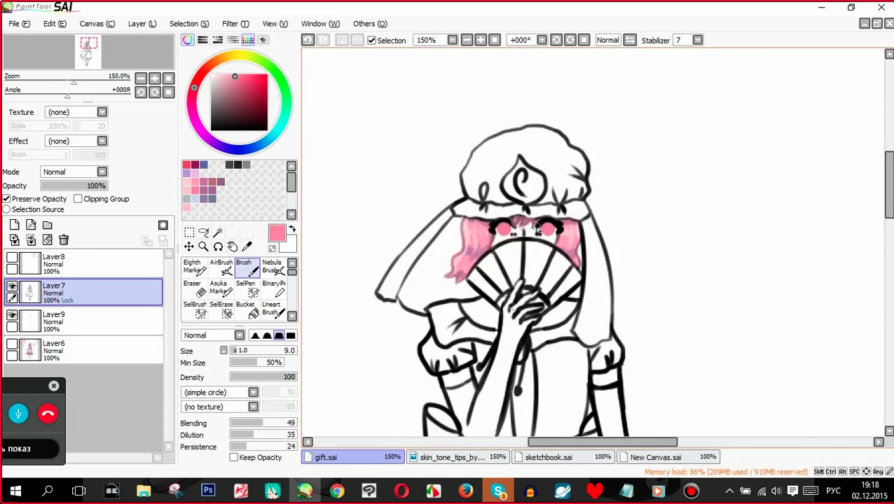
click(14, 225)
click(78, 199)
alt+click(369, 250)
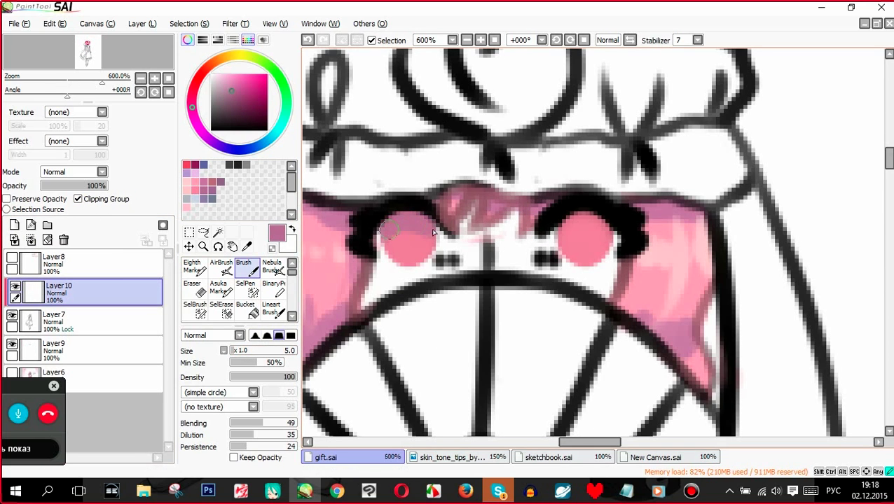
drag(564, 234, 606, 231)
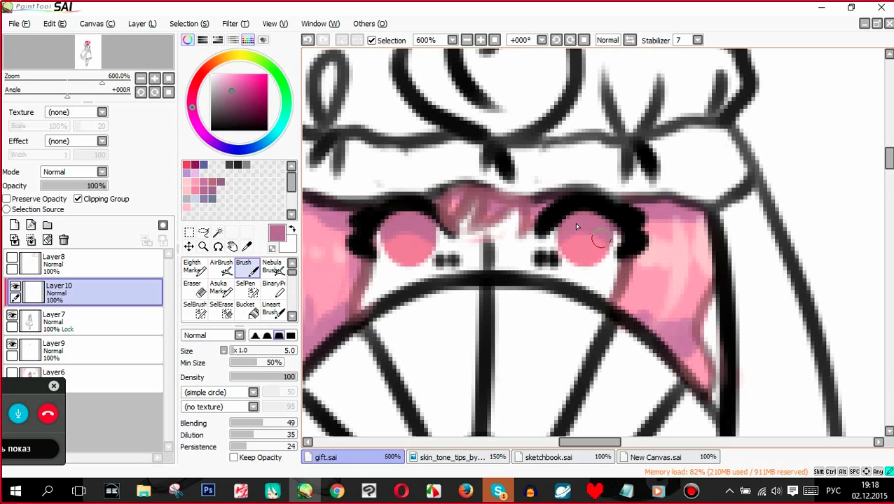
- Paint light-pink highlights along the bottom of both irises and merge the eye shading into the line art layer
click(187, 184)
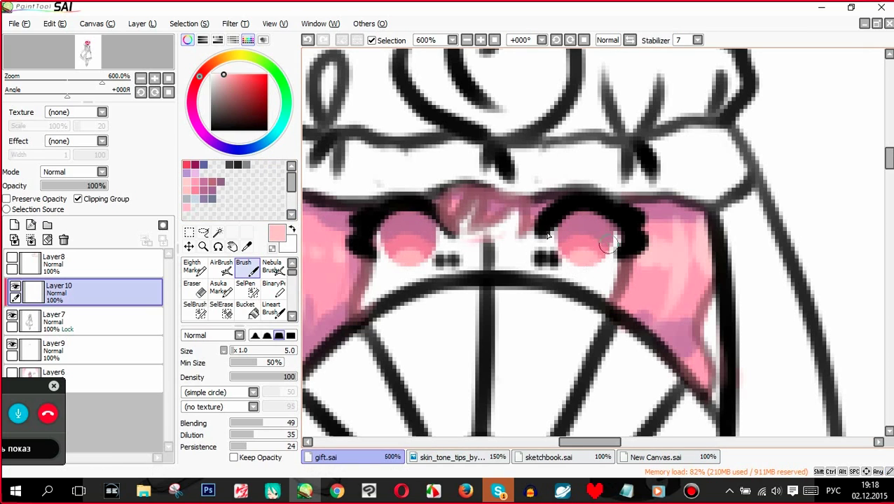
scroll(548, 236, down, 7)
click(31, 240)
scroll(522, 168, down, 1)
- Create a new layer beneath the hair layer and set the Apollo Marker to pale blue at size 20
scroll(521, 196, up, 4)
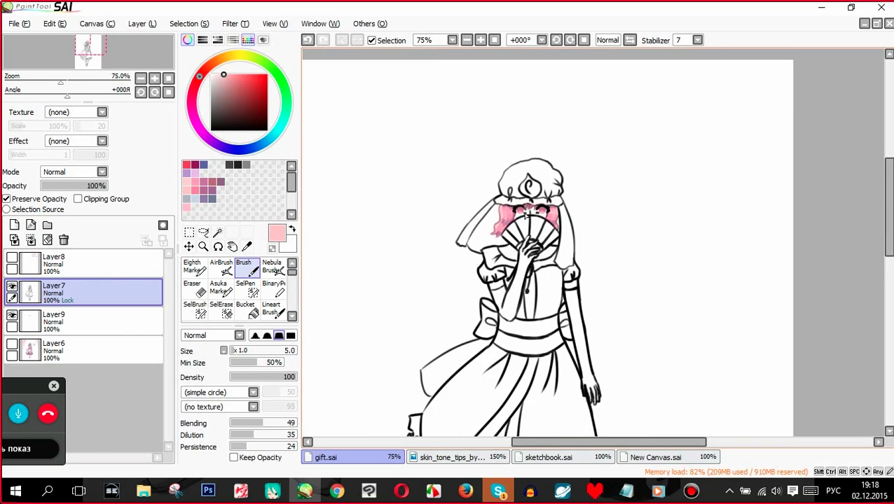
click(196, 200)
click(291, 316)
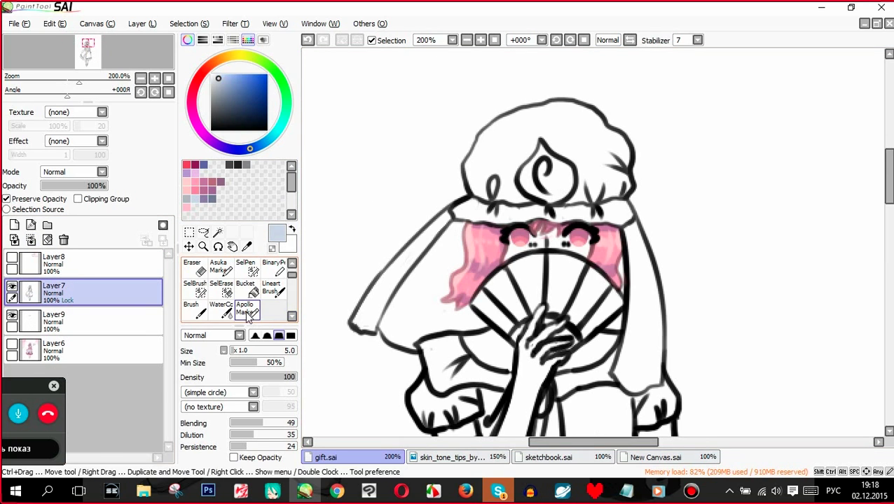
click(246, 310)
click(127, 321)
click(14, 226)
drag(130, 323, 137, 355)
click(245, 350)
- Block in the hat, its band and the hanging veil with flat pale blue, leaving the hat emblem white
mouse_move(497, 162)
mouse_down()
mouse_move(482, 199)
mouse_move(488, 209)
mouse_move(621, 222)
mouse_up()
mouse_move(618, 177)
mouse_down()
mouse_move(577, 203)
mouse_move(617, 171)
mouse_move(588, 164)
mouse_move(596, 140)
mouse_move(551, 132)
mouse_move(604, 137)
mouse_move(543, 131)
mouse_move(519, 154)
mouse_move(485, 151)
mouse_move(564, 106)
mouse_move(561, 114)
mouse_move(596, 138)
mouse_move(477, 166)
mouse_up()
mouse_move(452, 224)
mouse_down()
mouse_move(379, 310)
mouse_move(399, 263)
mouse_move(349, 323)
mouse_move(435, 295)
mouse_move(465, 339)
mouse_move(649, 292)
mouse_move(607, 325)
mouse_move(634, 359)
mouse_move(625, 235)
mouse_move(660, 322)
mouse_move(640, 305)
mouse_move(610, 202)
mouse_move(613, 318)
mouse_up()
- Block in the puff sleeves, bodice and skirt with flat pale blue, raising the marker size to 40 for the skirt
scroll(457, 231, down, 4)
scroll(456, 235, up, 2)
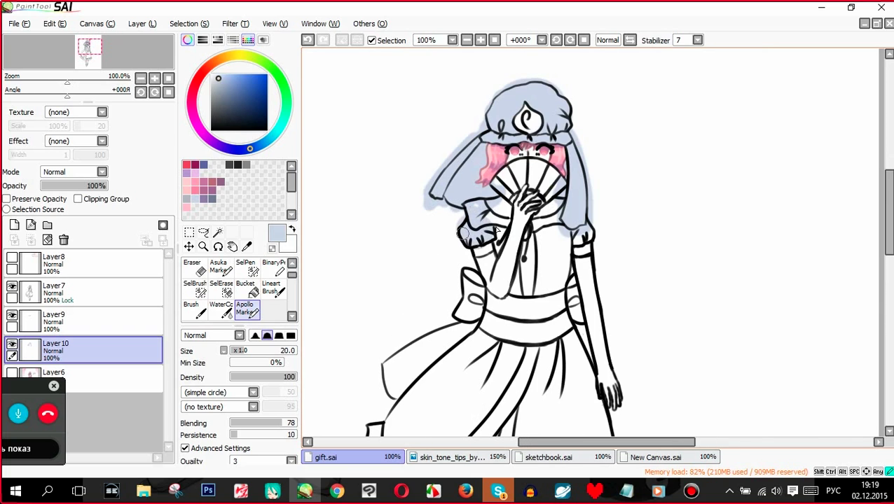
mouse_move(536, 231)
mouse_down()
mouse_move(542, 291)
mouse_move(565, 235)
mouse_move(534, 280)
mouse_up()
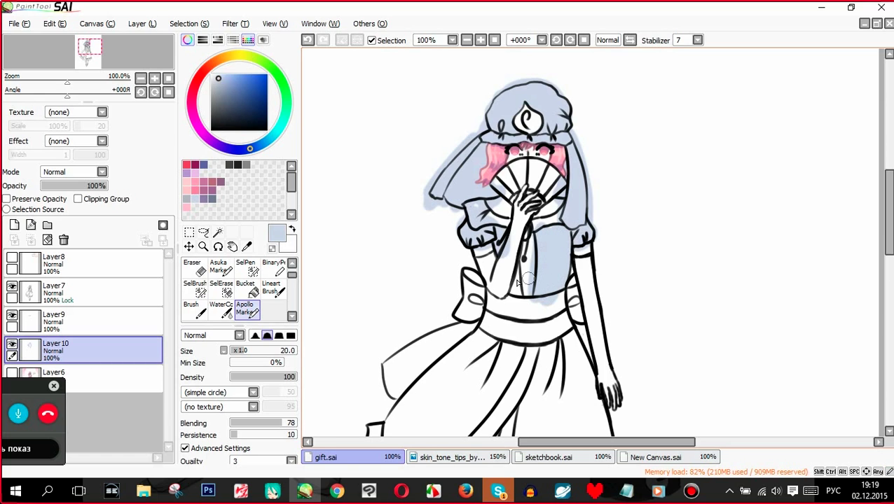
scroll(517, 281, down, 3)
scroll(319, 298, up, 3)
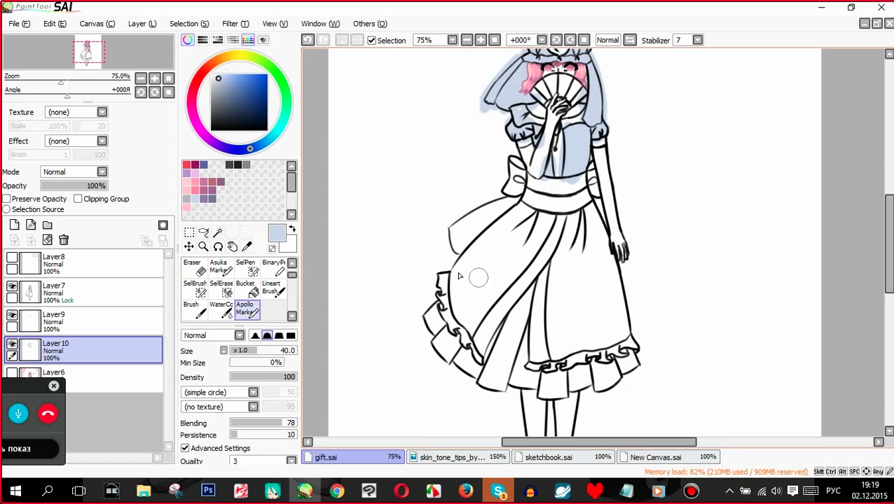
mouse_move(459, 276)
mouse_down()
mouse_move(473, 344)
mouse_move(496, 288)
mouse_move(549, 212)
mouse_move(529, 243)
mouse_move(459, 281)
mouse_move(505, 222)
mouse_move(560, 239)
mouse_move(549, 279)
mouse_move(618, 328)
mouse_move(593, 195)
mouse_move(566, 232)
mouse_move(594, 260)
mouse_move(562, 341)
mouse_move(585, 347)
mouse_up()
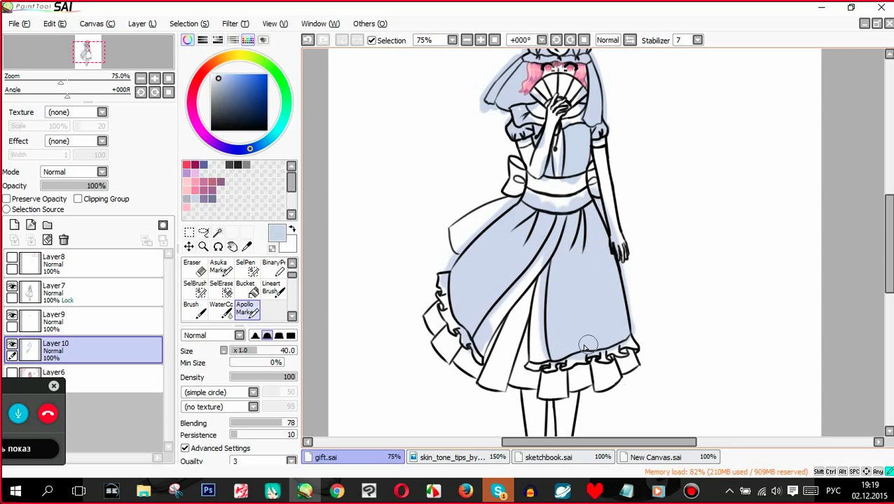
- With the Eraser at size 9, clean the blue overspill around the left veil and off the white collar
scroll(572, 222, down, 2)
scroll(508, 63, up, 4)
key(e)
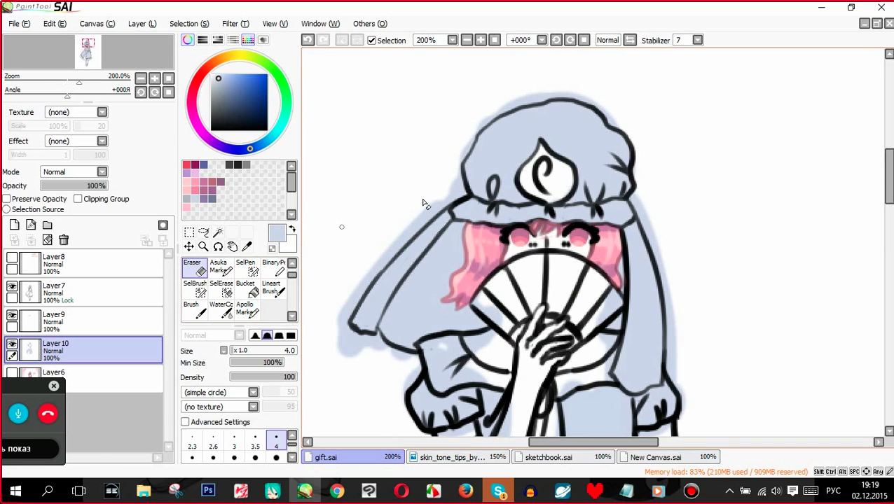
drag(239, 350, 236, 350)
drag(429, 205, 353, 303)
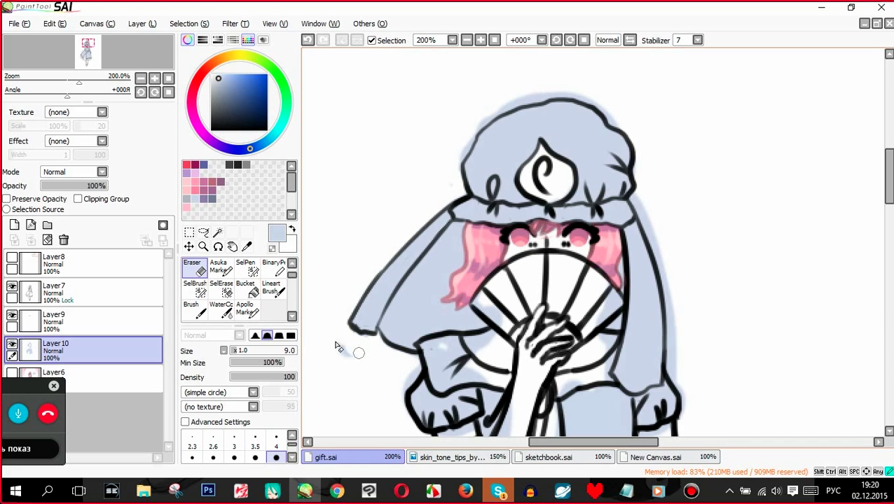
drag(443, 377, 481, 374)
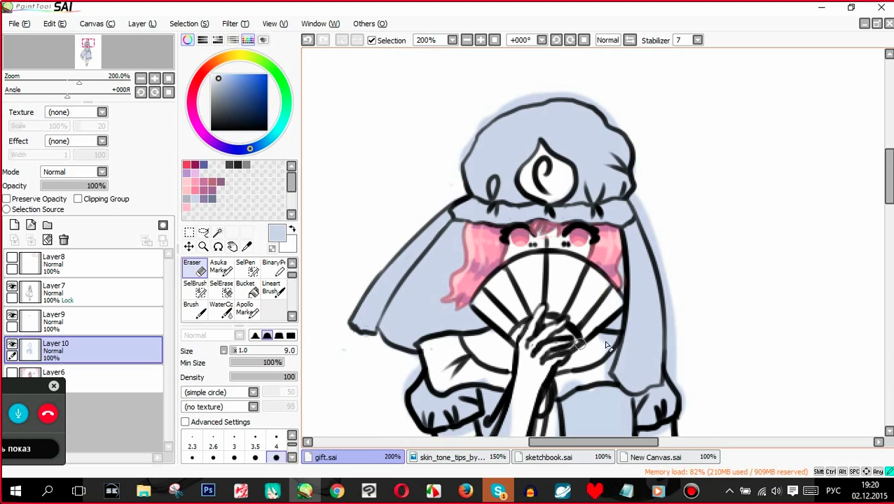
- Erase the pale-blue overspill outside the hat's outline and along the outer edge of the right veil
scroll(523, 122, up, 1)
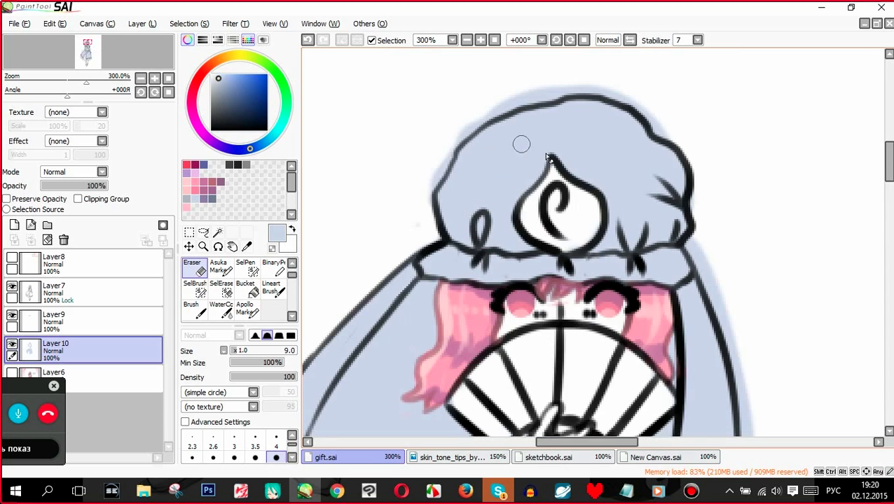
mouse_move(529, 97)
mouse_down()
mouse_move(597, 86)
mouse_move(673, 136)
mouse_up()
mouse_move(690, 244)
mouse_down()
mouse_move(729, 305)
mouse_move(737, 367)
mouse_up()
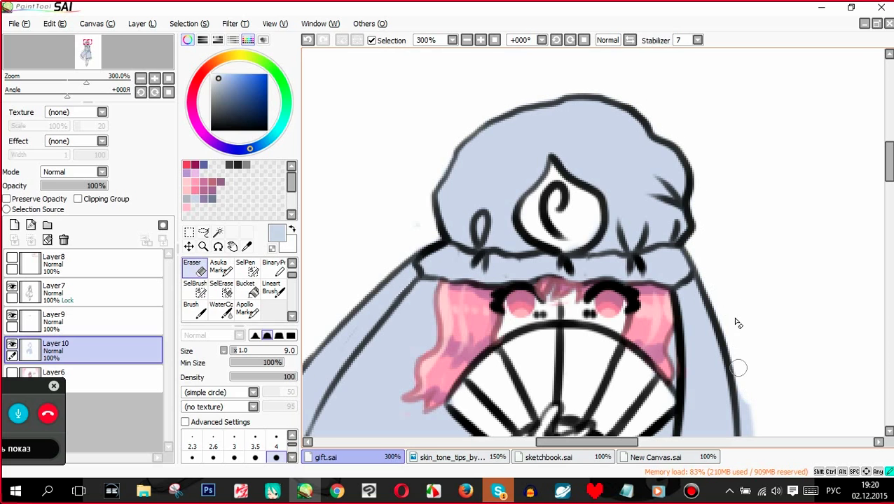
scroll(593, 179, down, 4)
scroll(576, 189, up, 4)
mouse_move(560, 182)
mouse_down()
mouse_move(583, 399)
mouse_move(564, 432)
mouse_up()
- Erase the pale blue from the bodice's centre panel and the raised forearm
scroll(583, 400, down, 4)
scroll(553, 285, up, 3)
drag(448, 283, 444, 323)
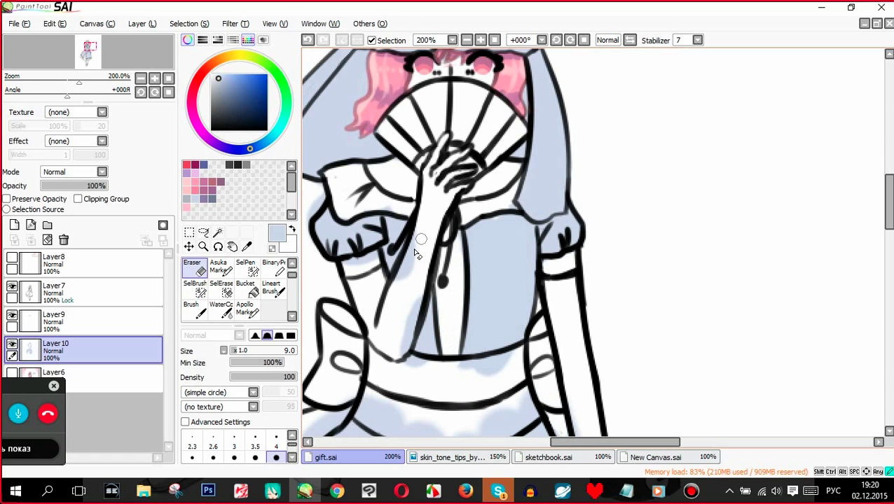
drag(421, 240, 403, 345)
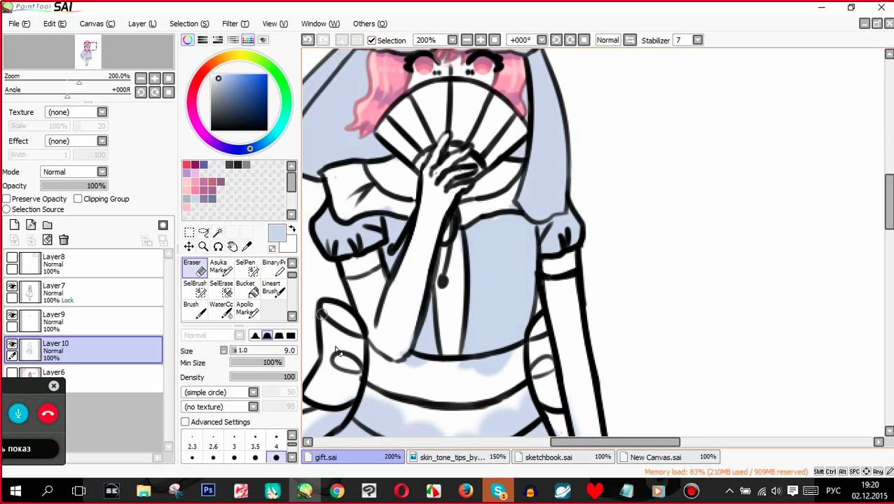
- Erase the pale blue from the waist sash and from the lowered arm and hand
scroll(429, 234, down, 4)
scroll(554, 231, up, 4)
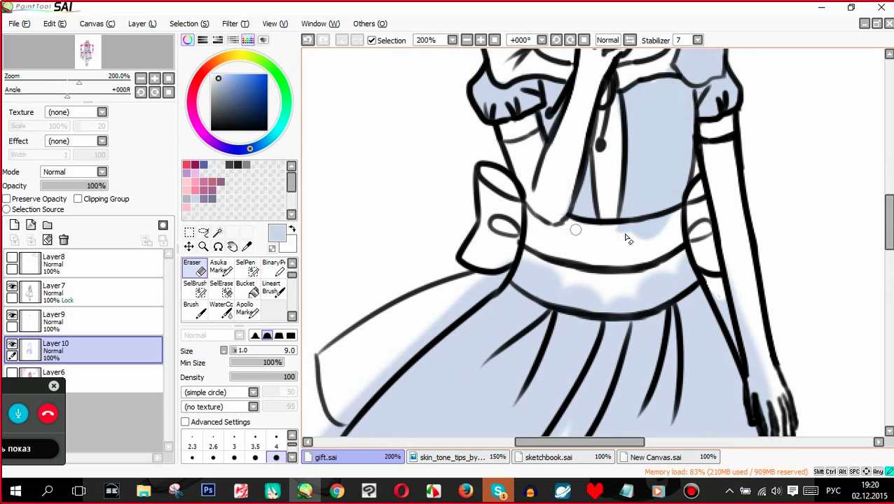
mouse_move(554, 285)
mouse_down()
mouse_move(607, 304)
mouse_move(660, 280)
mouse_move(662, 295)
mouse_move(636, 306)
mouse_move(743, 343)
mouse_move(784, 424)
mouse_up()
drag(775, 365, 789, 305)
- Clean the blue overspill along the skirt's outer edge from the lowered hand down to the hem ruffle
scroll(789, 305, down, 3)
scroll(707, 336, up, 3)
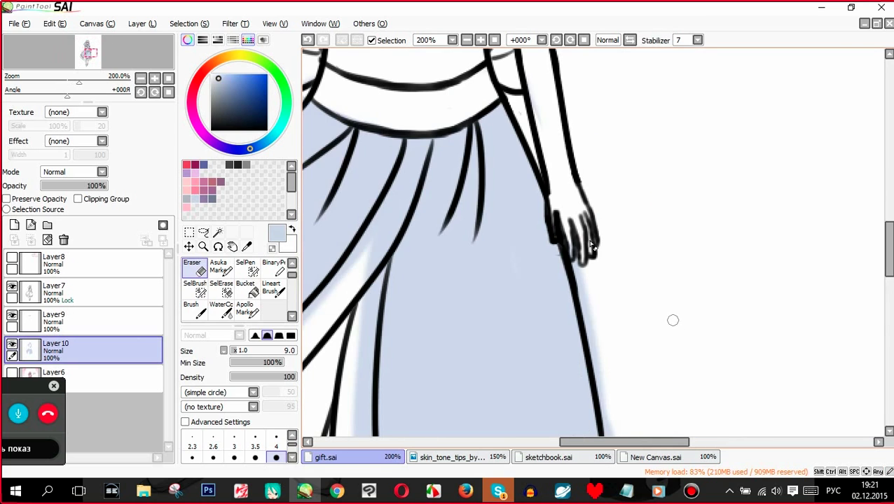
mouse_move(592, 322)
mouse_down()
mouse_move(571, 260)
mouse_move(607, 389)
mouse_up()
scroll(608, 391, down, 4)
scroll(518, 325, up, 4)
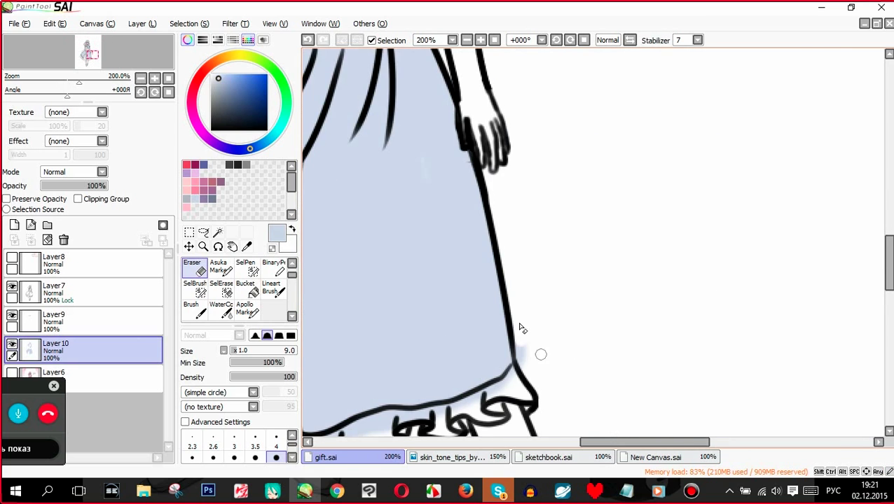
- Erase the blue from the skirt's front opening, the underskirt and the ruffle on the right half of the hem
scroll(569, 309, down, 3)
scroll(534, 255, up, 2)
mouse_move(483, 88)
mouse_down()
mouse_move(489, 110)
mouse_move(485, 332)
mouse_up()
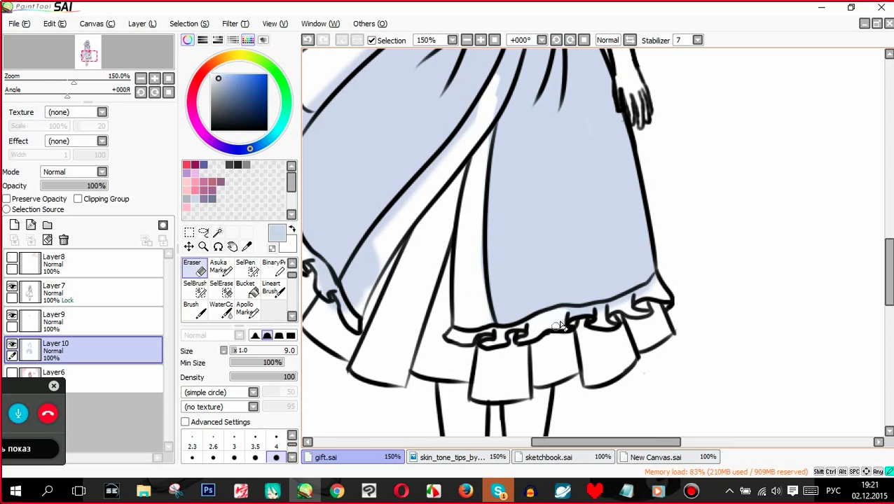
mouse_move(497, 102)
mouse_down()
mouse_move(352, 279)
mouse_move(364, 251)
mouse_move(364, 291)
mouse_up()
scroll(365, 291, down, 2)
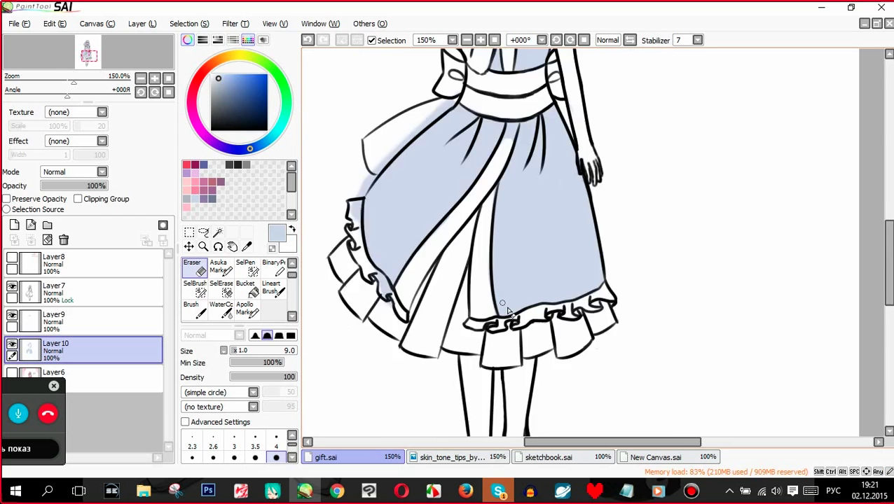
- Erase the blue from the trailing bow tail, the skirt's left edge and the left hem ruffle
scroll(553, 226, up, 1)
scroll(496, 237, down, 1)
scroll(418, 224, up, 2)
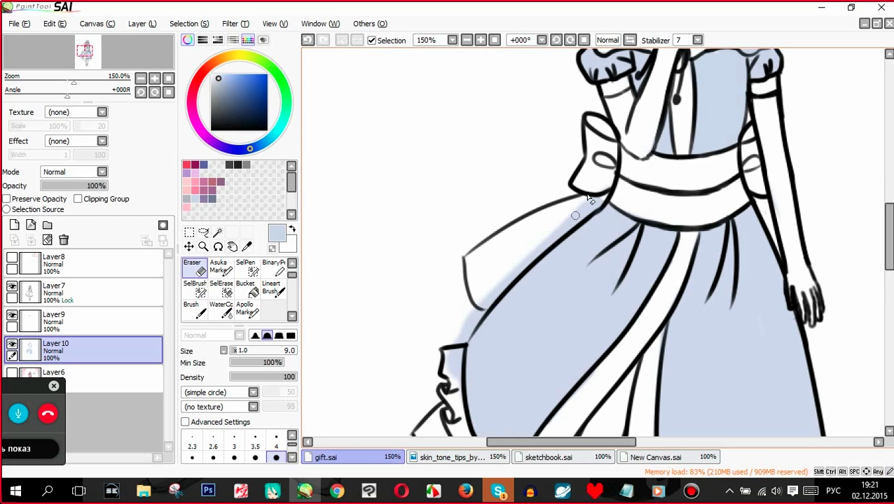
mouse_move(590, 212)
mouse_down()
mouse_move(531, 255)
mouse_move(468, 322)
mouse_move(447, 378)
mouse_up()
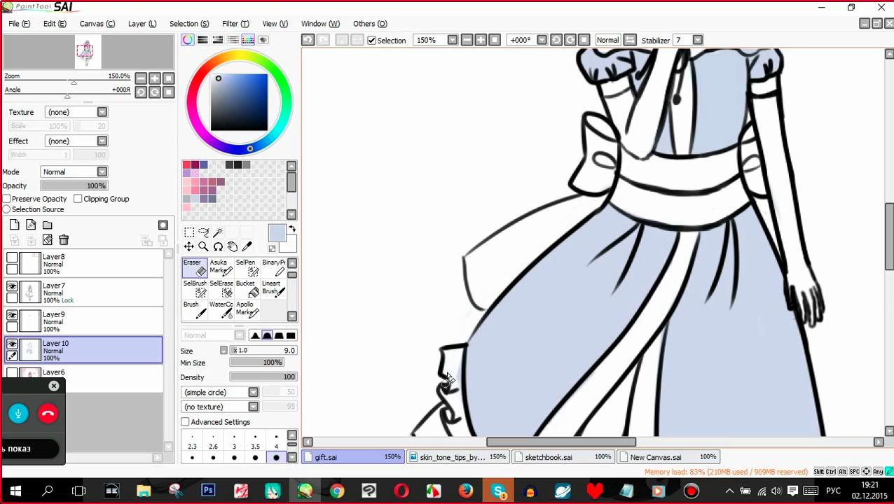
scroll(457, 344, down, 1)
scroll(364, 245, up, 2)
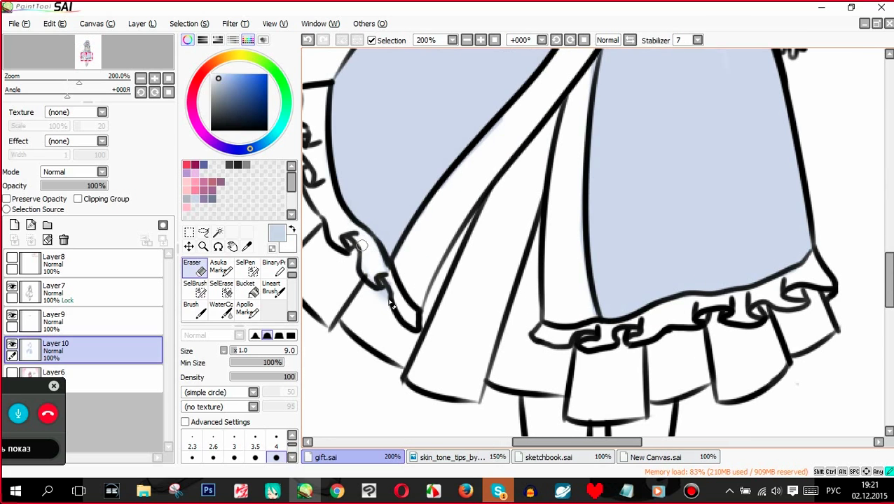
scroll(385, 311, down, 2)
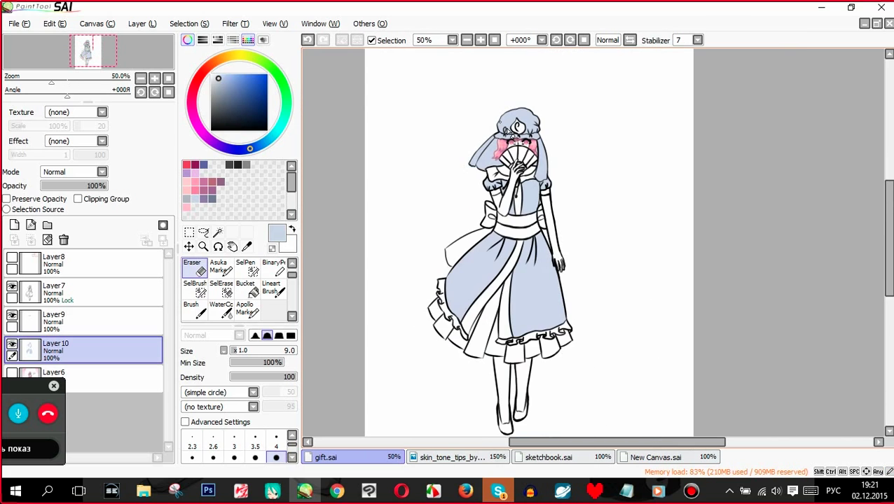
- Add a layer clipped to the pale-blue layer and set the Apollo Marker to muted purple at size 11
click(14, 225)
click(118, 201)
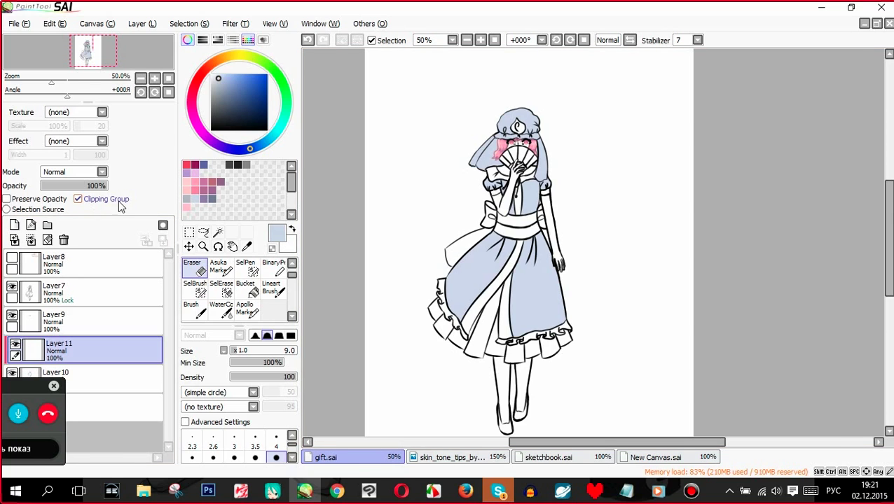
click(203, 198)
scroll(517, 120, up, 5)
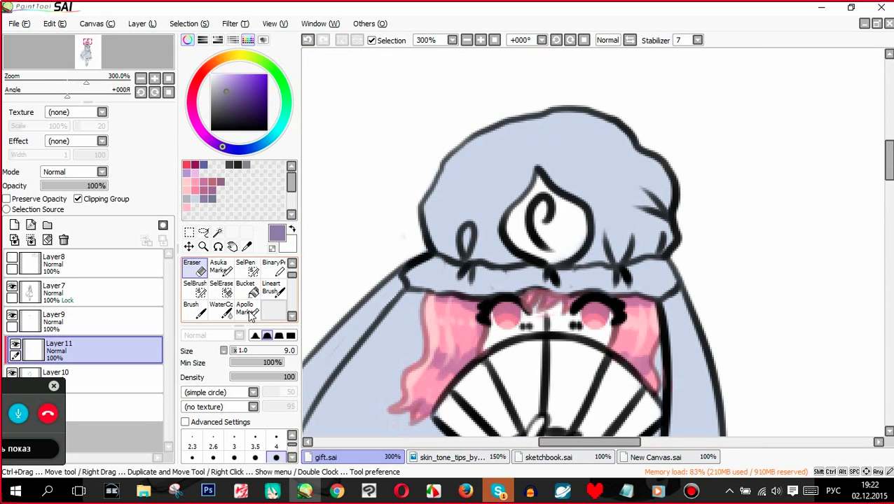
click(248, 311)
drag(254, 352, 236, 352)
- Shade the fold creases and the left edge of the hat's crown with muted purple
drag(467, 251, 468, 236)
drag(607, 234, 622, 256)
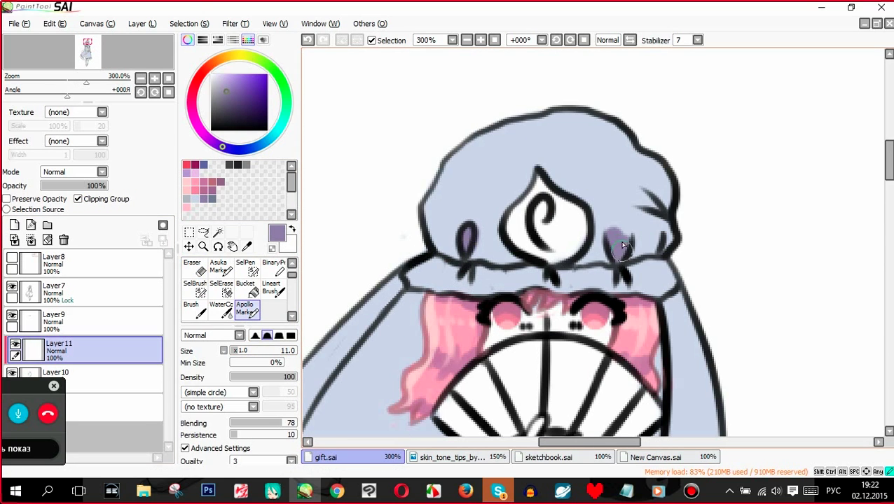
drag(666, 235, 660, 249)
drag(641, 199, 659, 213)
drag(446, 171, 426, 211)
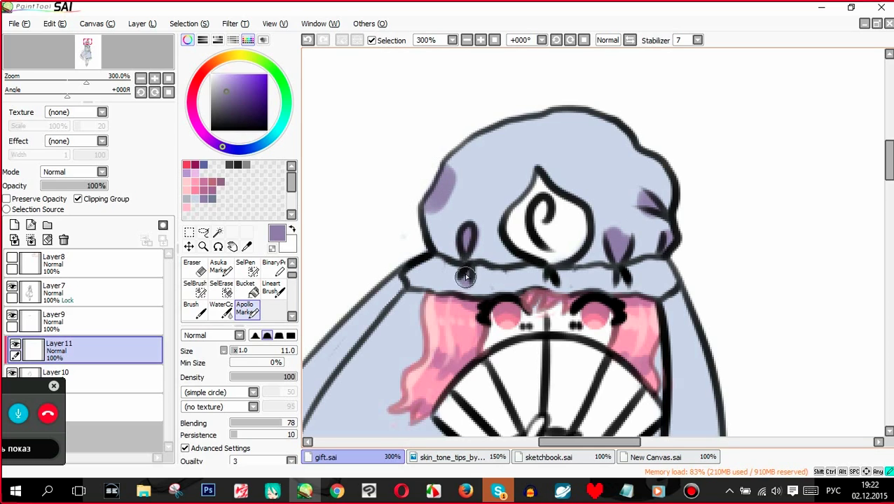
- Paint purple fold shadows across the hat band and along the seam where it meets the crown
drag(430, 284, 502, 288)
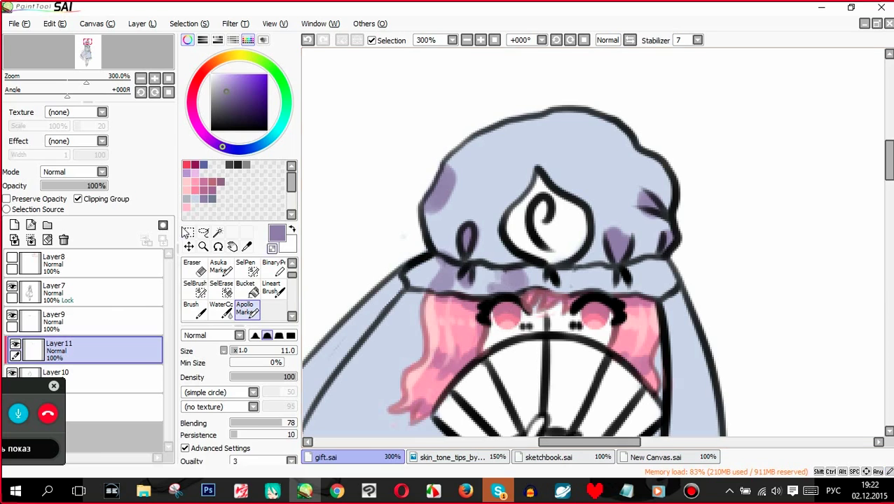
key(e)
key(e)
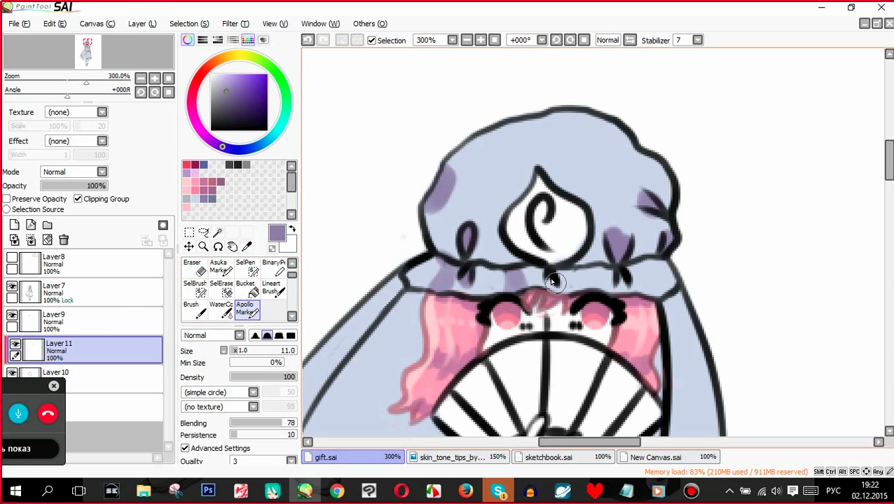
drag(572, 269, 569, 308)
drag(656, 267, 650, 302)
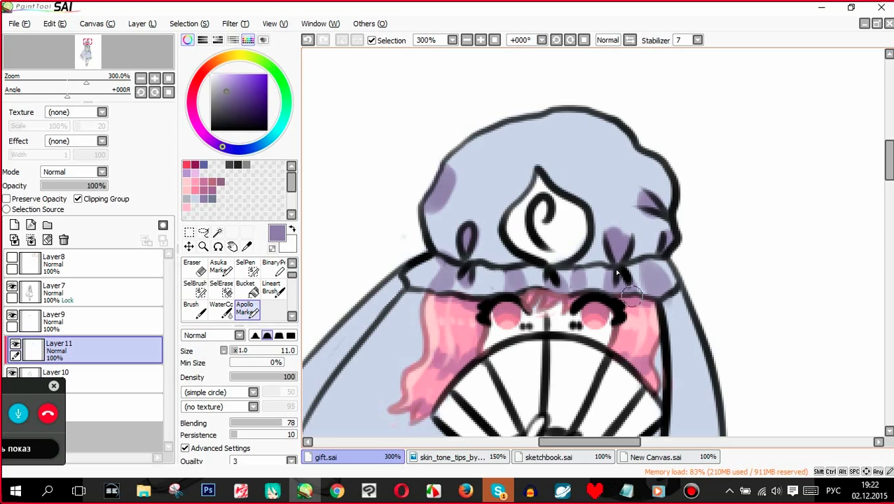
drag(459, 273, 507, 272)
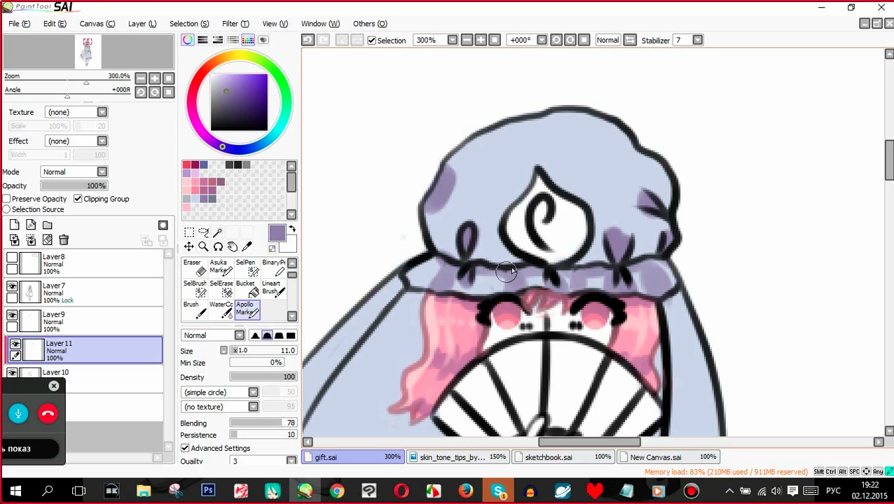
drag(564, 261, 620, 262)
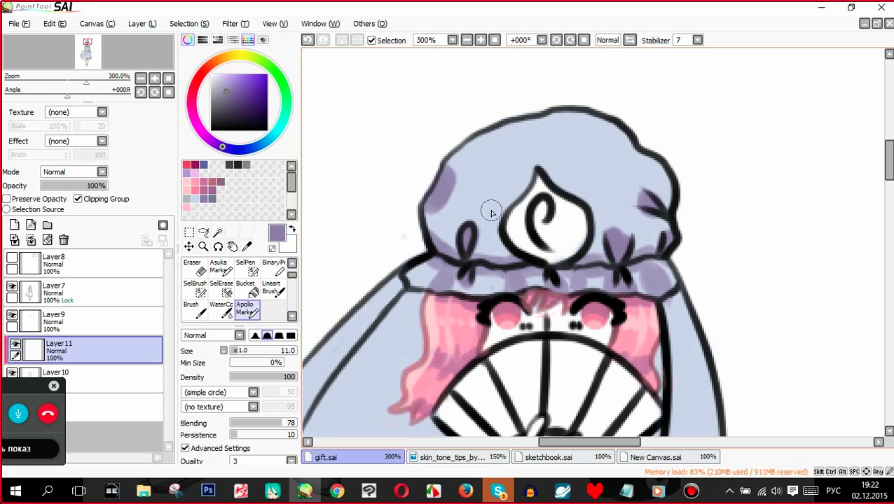
- Shade the inner part of the left veil behind the hair with muted purple at size 35
scroll(534, 163, down, 3)
scroll(496, 187, up, 3)
click(253, 350)
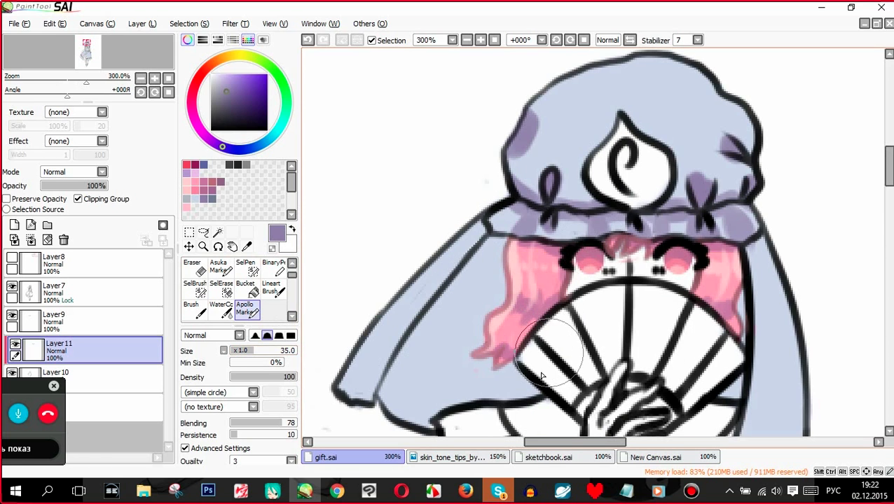
mouse_move(540, 375)
mouse_down()
mouse_move(501, 345)
mouse_move(526, 263)
mouse_up()
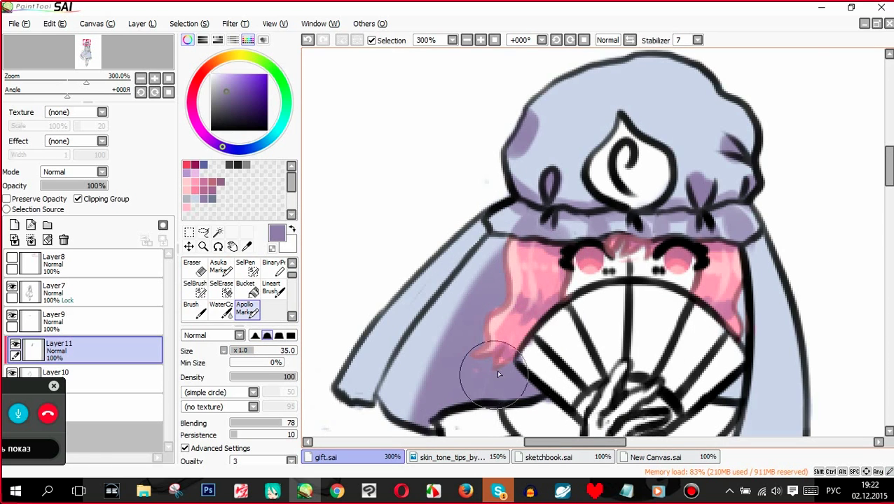
- Shade the top and lower end of the right veil with muted purple at size 15
scroll(497, 374, down, 3)
scroll(590, 216, up, 3)
drag(587, 188, 592, 168)
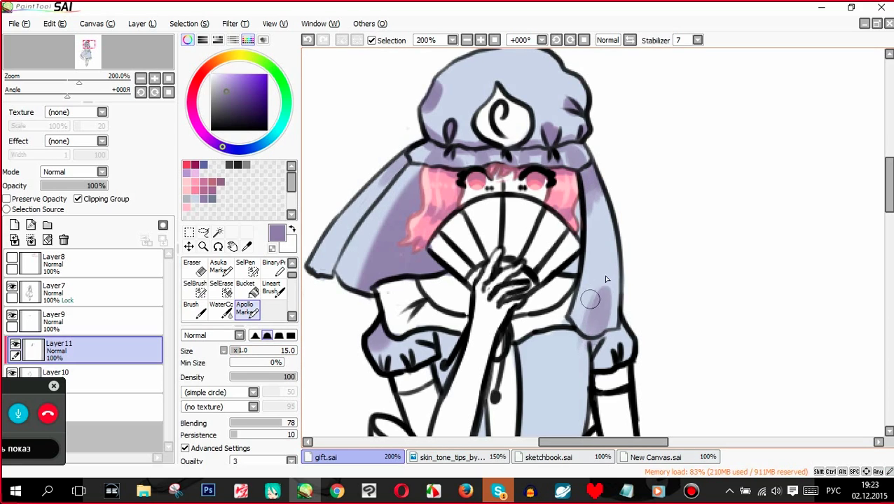
- Paint purple shadows into the gathers of both puff sleeves and beside the raised forearm
scroll(588, 294, down, 3)
scroll(573, 295, up, 4)
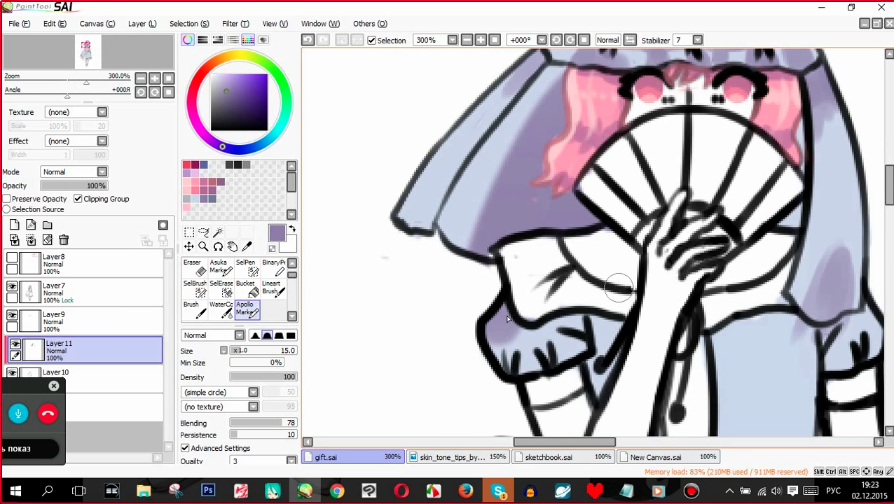
mouse_move(506, 348)
mouse_down()
mouse_move(521, 364)
mouse_move(568, 355)
mouse_up()
mouse_move(590, 319)
mouse_down()
mouse_move(604, 319)
mouse_move(619, 354)
mouse_up()
scroll(849, 246, down, 4)
scroll(708, 224, up, 3)
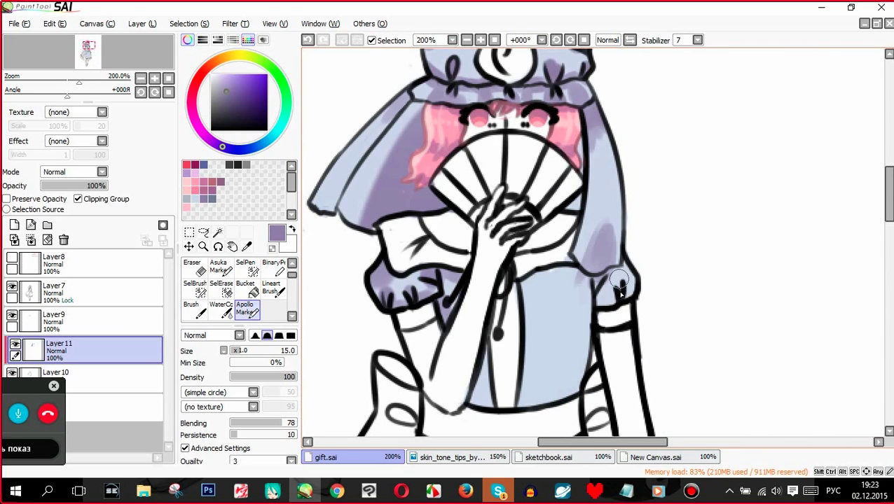
drag(621, 292, 631, 287)
scroll(526, 245, down, 3)
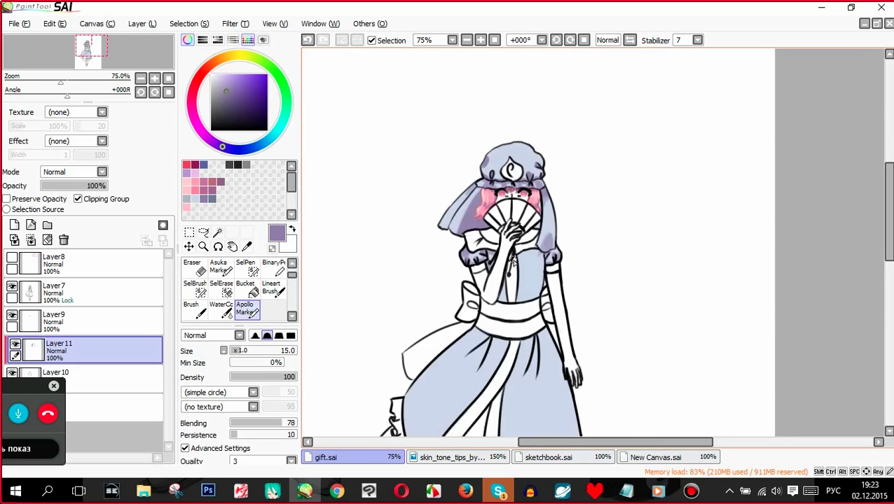
- Shade the lower edge and side of the bodice with muted purple using the marker at size 18
scroll(526, 267, up, 2)
click(244, 351)
mouse_move(496, 344)
mouse_down()
mouse_move(482, 332)
mouse_move(557, 321)
mouse_move(522, 331)
mouse_move(577, 311)
mouse_up()
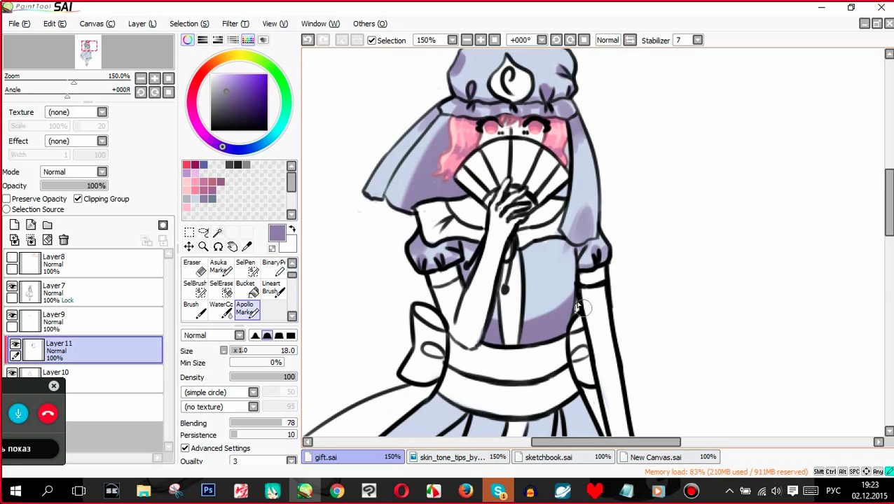
scroll(518, 308, down, 4)
scroll(586, 227, up, 3)
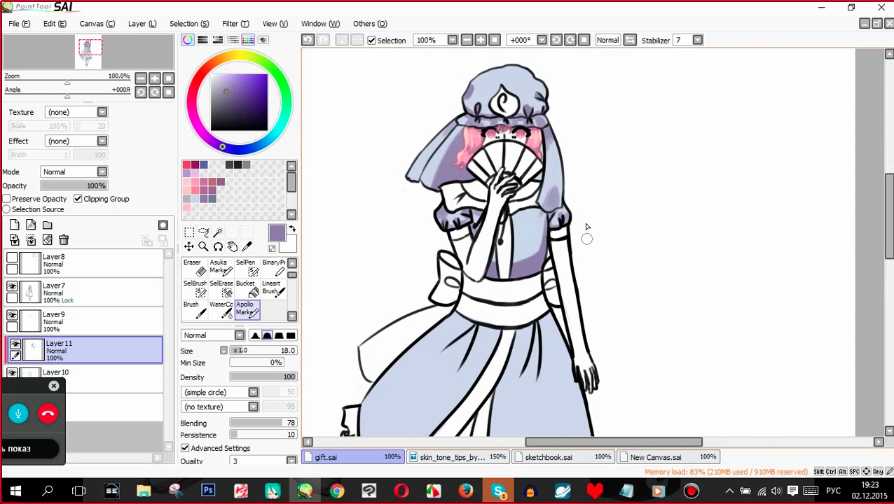
- Paint muted purple shadows into the skirt folds just below the waist at size 18
scroll(587, 227, down, 2)
scroll(539, 294, up, 2)
mouse_move(569, 226)
mouse_down()
mouse_move(555, 280)
mouse_move(568, 251)
mouse_move(564, 278)
mouse_up()
click(194, 268)
click(247, 309)
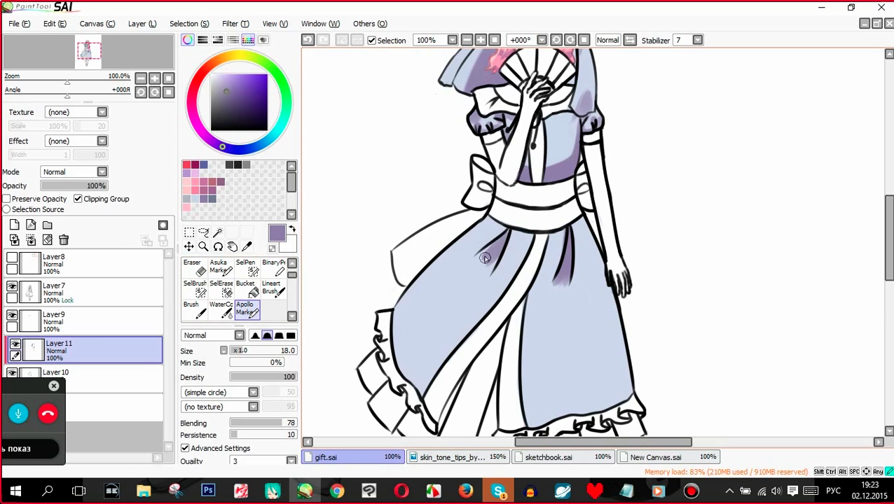
- Shade the lower parts of both skirt panels with soft purple strokes at size 34
click(252, 350)
mouse_move(414, 371)
mouse_down()
mouse_move(426, 340)
mouse_move(456, 319)
mouse_move(387, 385)
mouse_move(459, 314)
mouse_move(414, 386)
mouse_up()
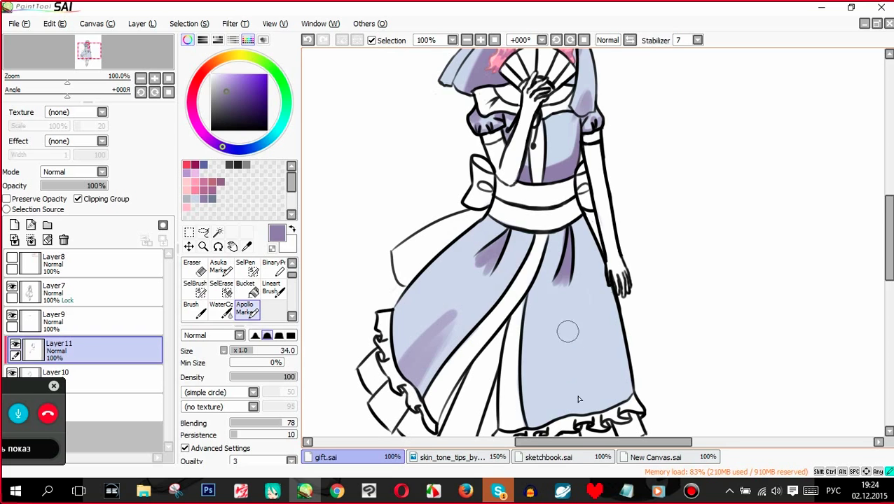
mouse_move(578, 399)
mouse_down()
mouse_move(580, 339)
mouse_move(583, 413)
mouse_move(567, 380)
mouse_move(577, 394)
mouse_move(587, 348)
mouse_up()
scroll(613, 351, down, 3)
scroll(591, 337, up, 2)
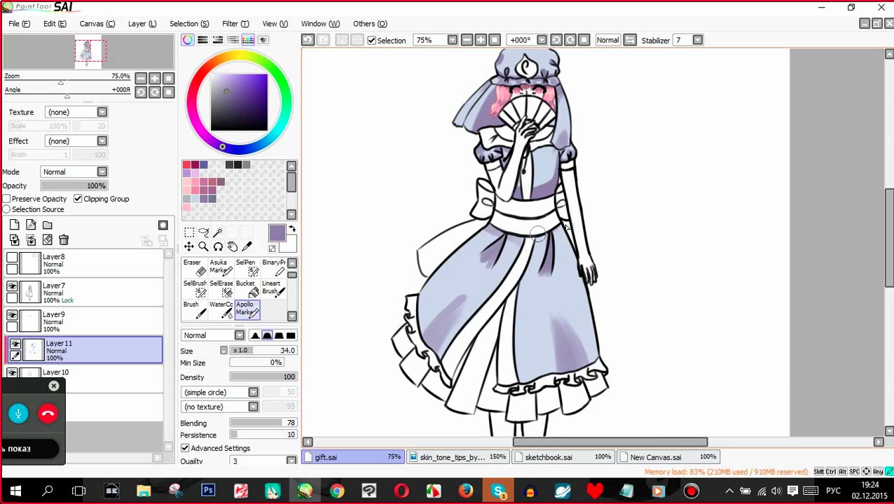
mouse_move(559, 349)
mouse_down()
mouse_move(536, 364)
mouse_move(521, 353)
mouse_move(527, 383)
mouse_up()
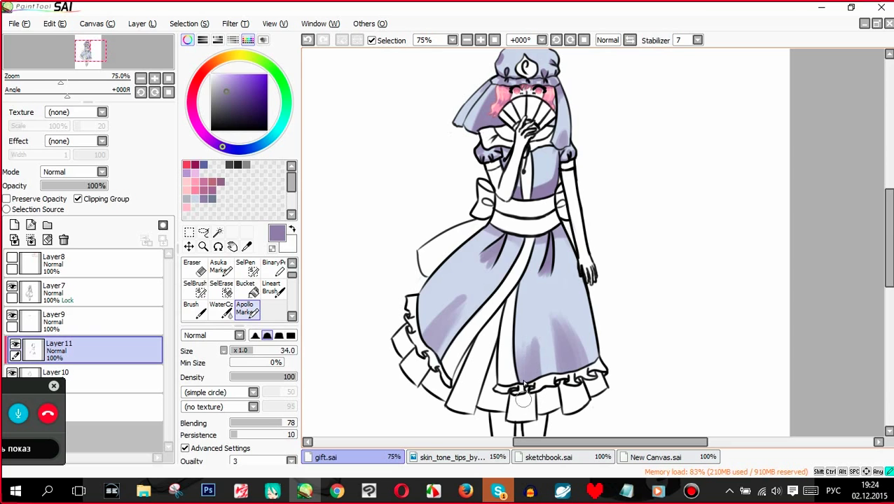
- Pick the blue-grey swatch and merge the purple shading Layer11 and Layer9 down into Layer10
scroll(530, 396, down, 3)
scroll(607, 348, up, 4)
scroll(533, 339, down, 2)
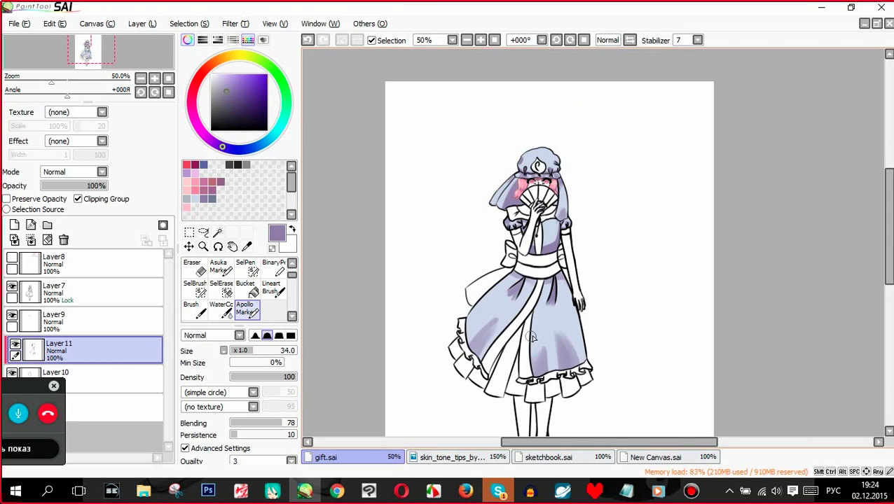
scroll(549, 269, up, 2)
scroll(539, 210, down, 1)
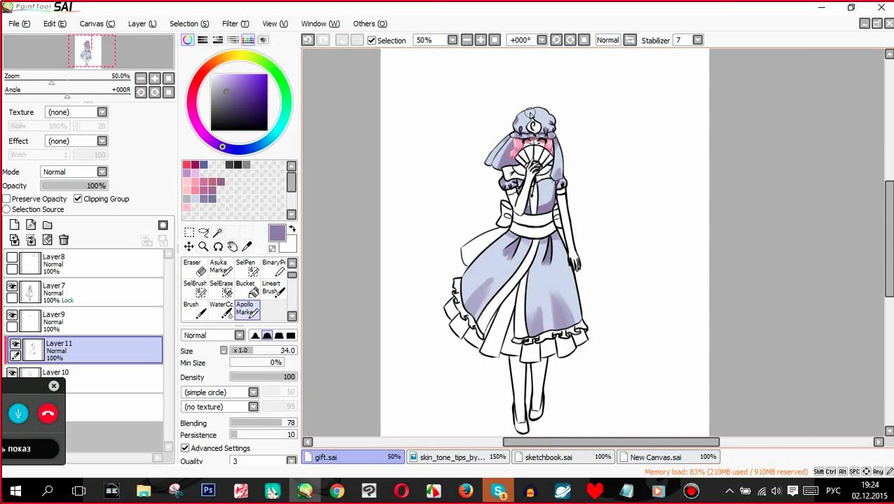
scroll(527, 130, up, 2)
click(213, 198)
click(31, 240)
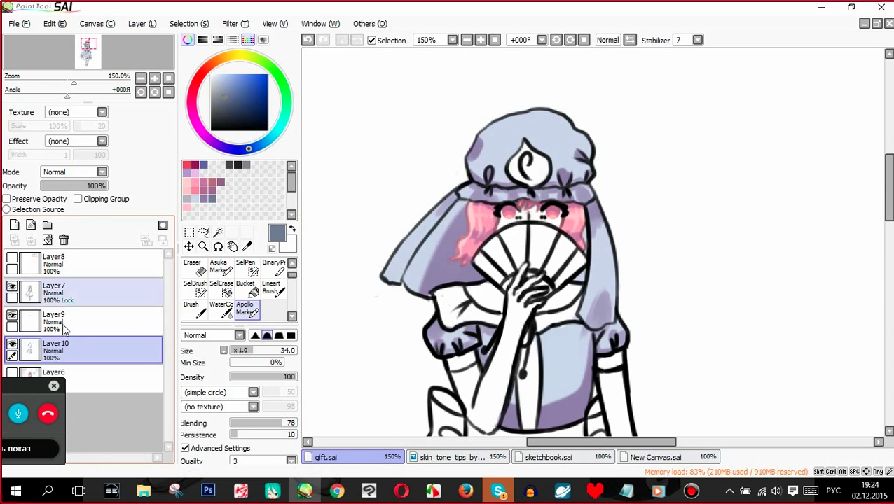
click(64, 327)
click(31, 240)
- Recolour the hat, veil and puff sleeve outlines on Layer7 in blue-grey with the Brush at size 14
click(112, 293)
click(292, 263)
click(243, 266)
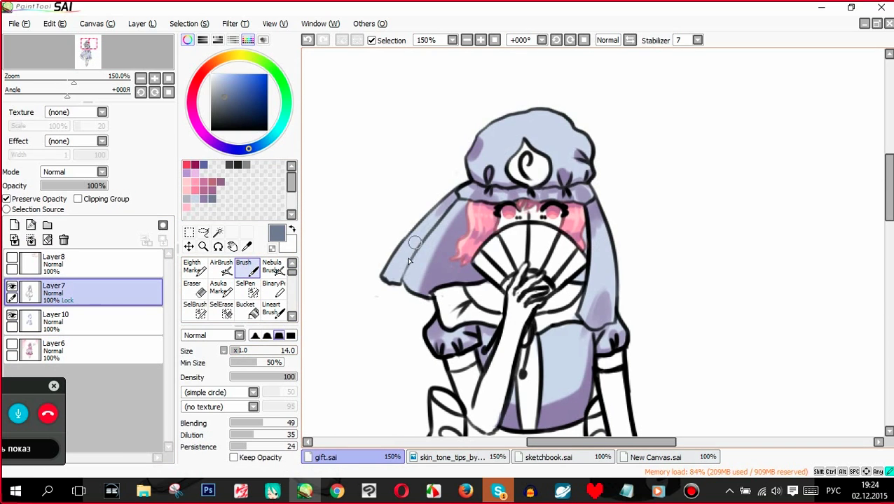
drag(399, 286, 426, 294)
mouse_move(481, 175)
mouse_down()
mouse_move(483, 126)
mouse_move(551, 104)
mouse_move(591, 158)
mouse_move(595, 178)
mouse_move(575, 197)
mouse_move(571, 187)
mouse_move(570, 197)
mouse_move(496, 196)
mouse_move(489, 182)
mouse_move(596, 194)
mouse_move(551, 191)
mouse_move(606, 246)
mouse_move(616, 305)
mouse_move(593, 252)
mouse_move(584, 300)
mouse_move(595, 320)
mouse_move(634, 324)
mouse_move(588, 354)
mouse_up()
scroll(480, 248, down, 2)
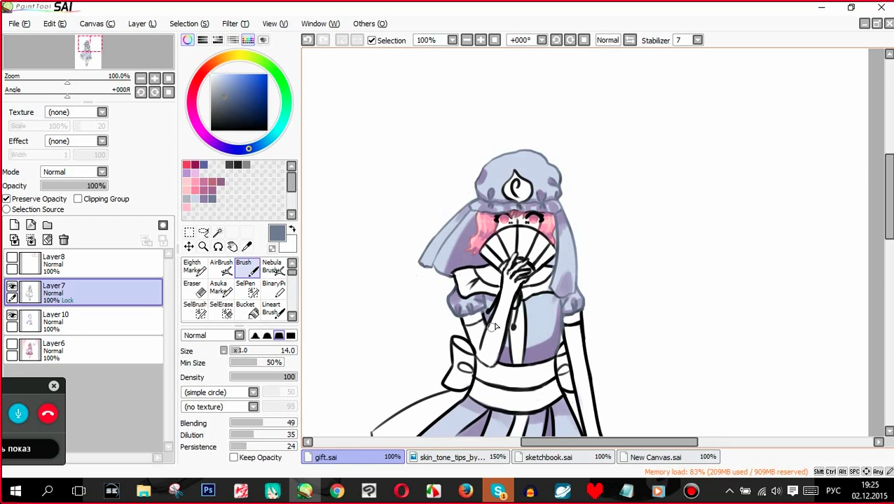
- Recolour the skirt's fold lines and side outlines in blue-grey with the Brush at size 25
scroll(493, 326, down, 3)
scroll(488, 177, up, 2)
scroll(465, 239, down, 2)
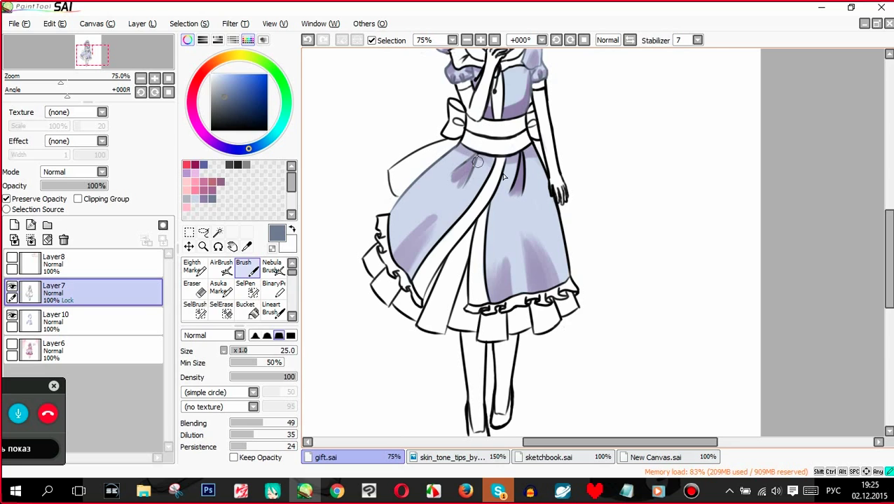
drag(520, 191, 528, 160)
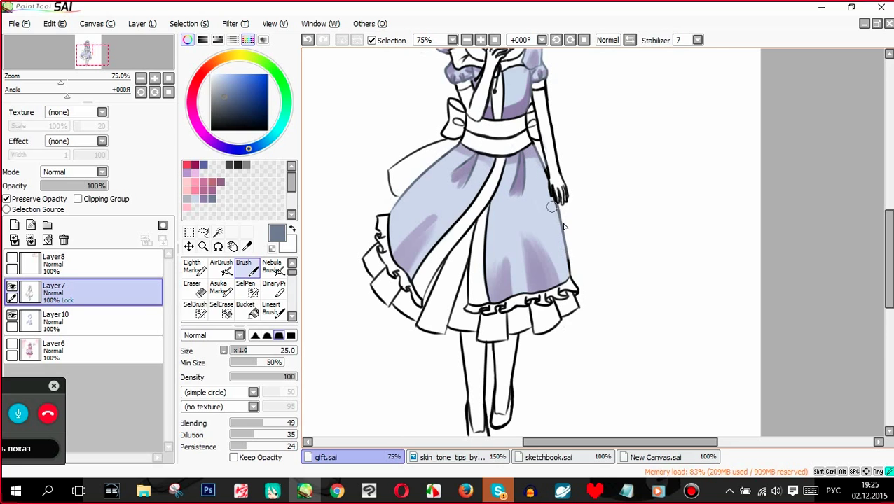
scroll(505, 242, down, 3)
scroll(484, 218, up, 2)
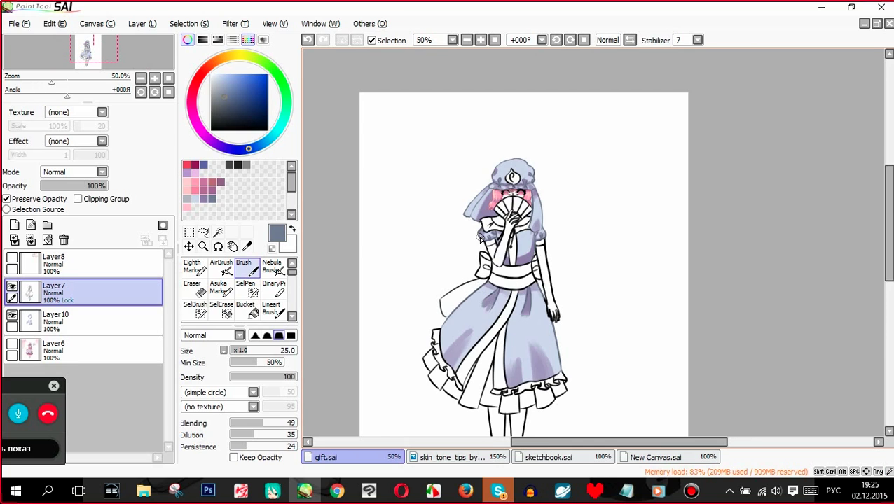
- Save the drawing
click(16, 24)
click(53, 111)
click(488, 292)
- Recolour the swirl inside the hat emblem bright red with the Brush at size 14
scroll(482, 205, up, 2)
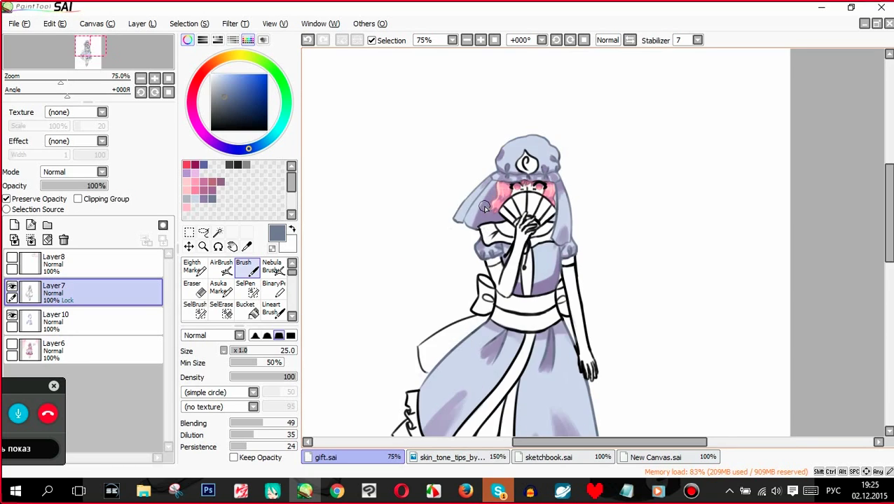
scroll(499, 118, down, 2)
scroll(528, 51, up, 1)
scroll(529, 55, up, 4)
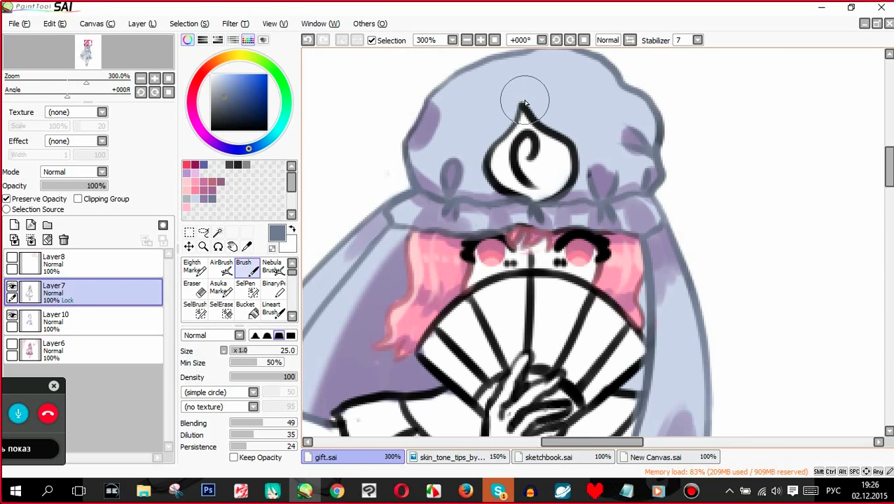
click(186, 164)
key([)
key([)
key([)
key([)
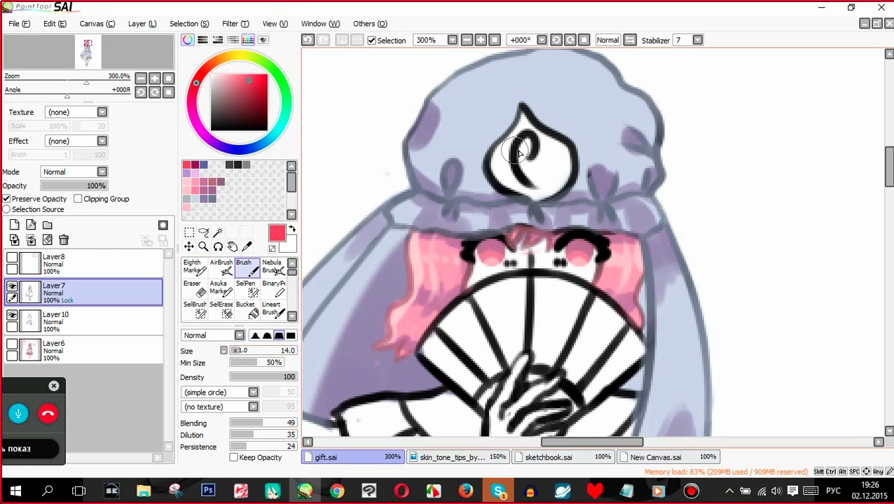
mouse_move(513, 150)
mouse_down()
mouse_move(537, 176)
mouse_move(526, 155)
mouse_up()
- Fill the sash, bow and trailing ribbon with pink on a new layer above Layer6 using Apollo Marker at size 34
scroll(527, 157, down, 5)
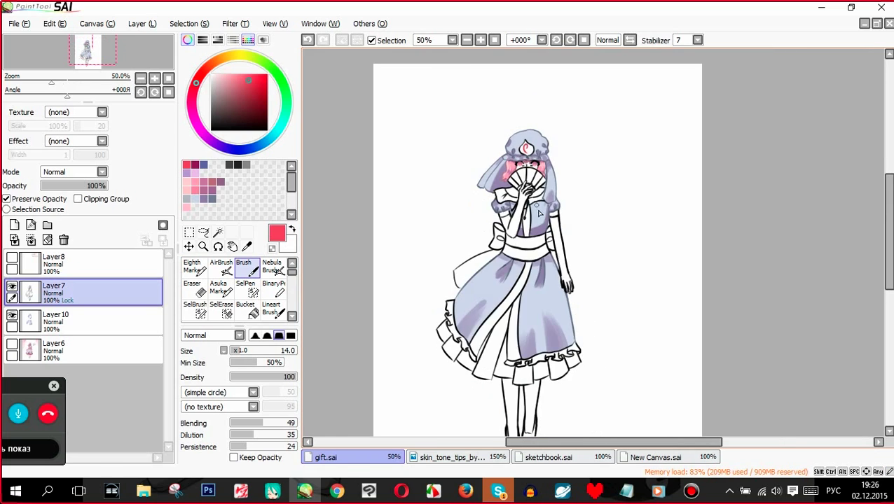
scroll(513, 91, up, 2)
click(196, 190)
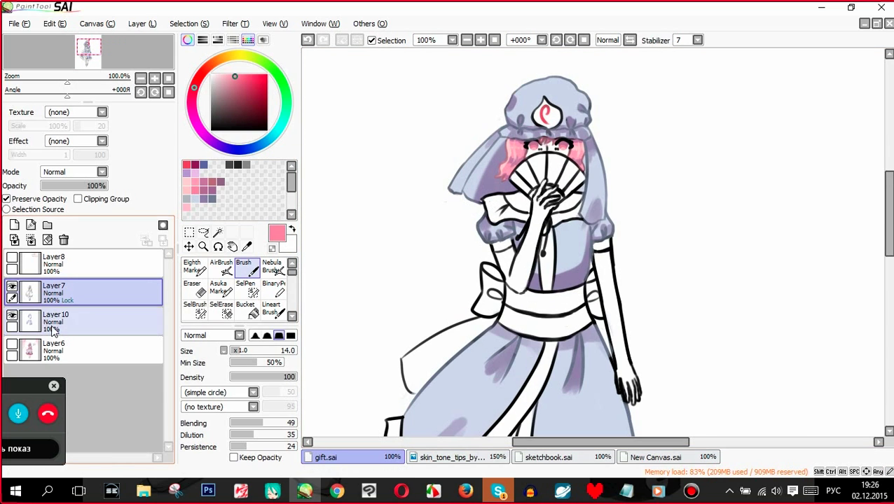
click(52, 349)
click(14, 225)
click(291, 316)
click(246, 309)
mouse_move(504, 295)
mouse_down()
mouse_move(541, 307)
mouse_move(561, 335)
mouse_move(600, 313)
mouse_move(485, 299)
mouse_move(479, 325)
mouse_move(497, 275)
mouse_move(475, 336)
mouse_move(494, 317)
mouse_move(409, 367)
mouse_move(451, 329)
mouse_move(415, 350)
mouse_move(444, 376)
mouse_up()
- Hide Layer11, Layer10 and Layer7 and show the painted reference on Layer6
scroll(529, 220, down, 3)
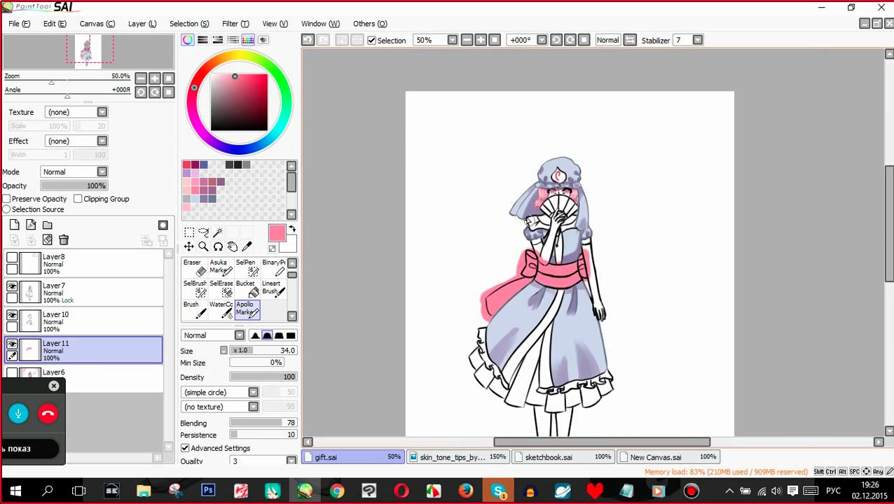
scroll(570, 238, up, 2)
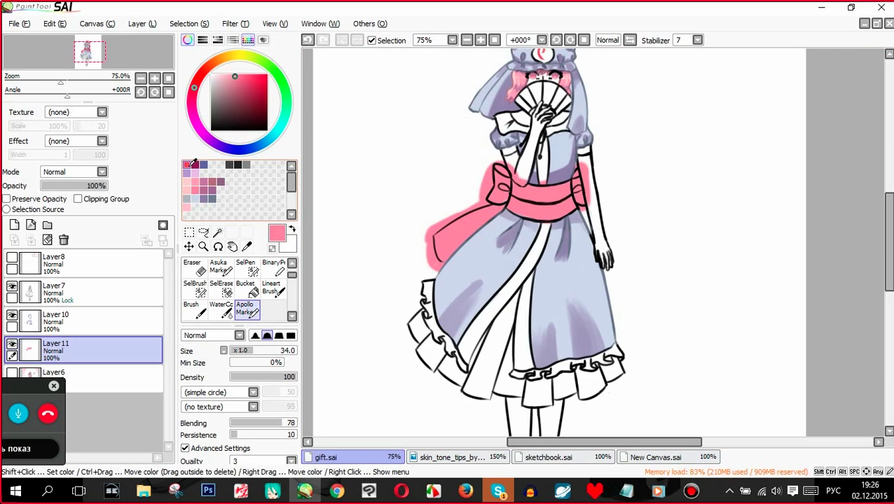
click(197, 192)
scroll(448, 226, down, 1)
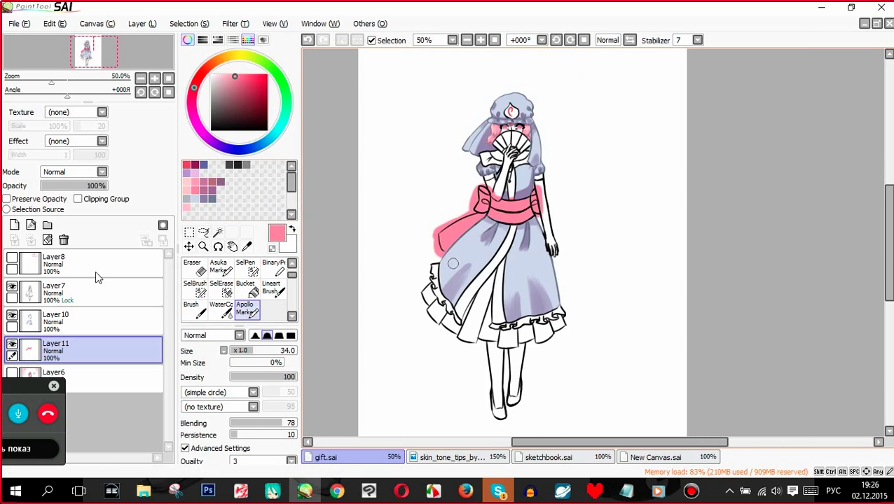
click(12, 373)
click(12, 346)
click(12, 317)
click(11, 288)
scroll(512, 333, up, 3)
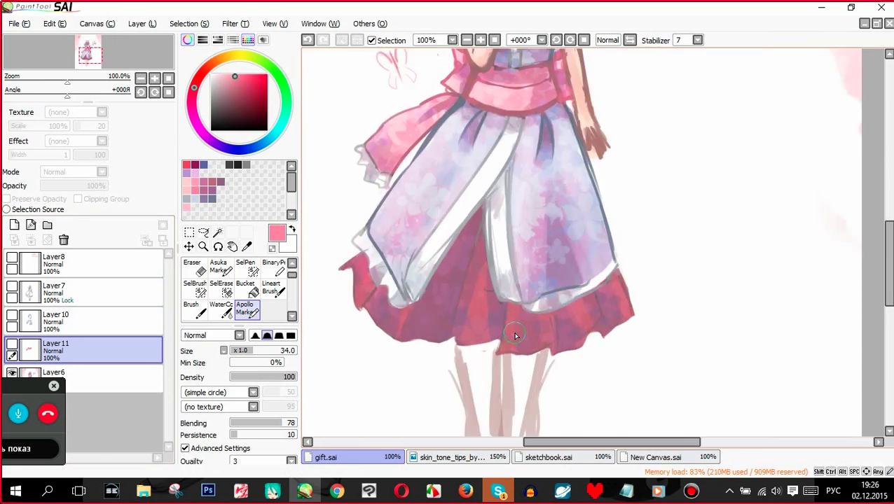
- Sample a rosy red from the reference's underskirt and store it in the palette as a new swatch
right_click(465, 295)
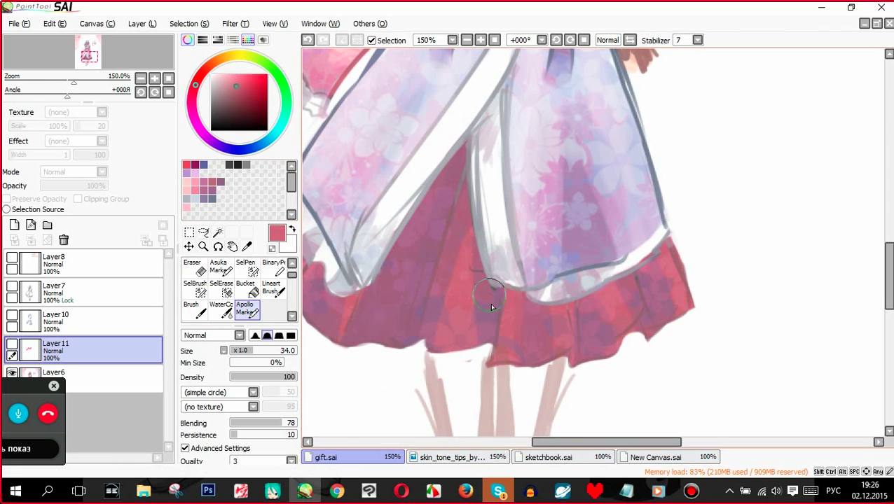
scroll(503, 354, down, 3)
scroll(615, 119, up, 2)
scroll(549, 147, down, 2)
scroll(420, 364, up, 3)
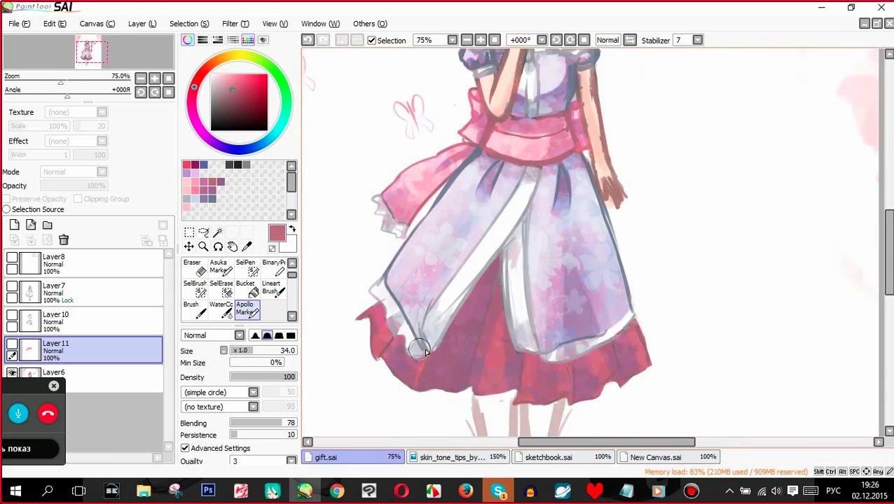
right_click(538, 343)
right_click(221, 190)
click(242, 216)
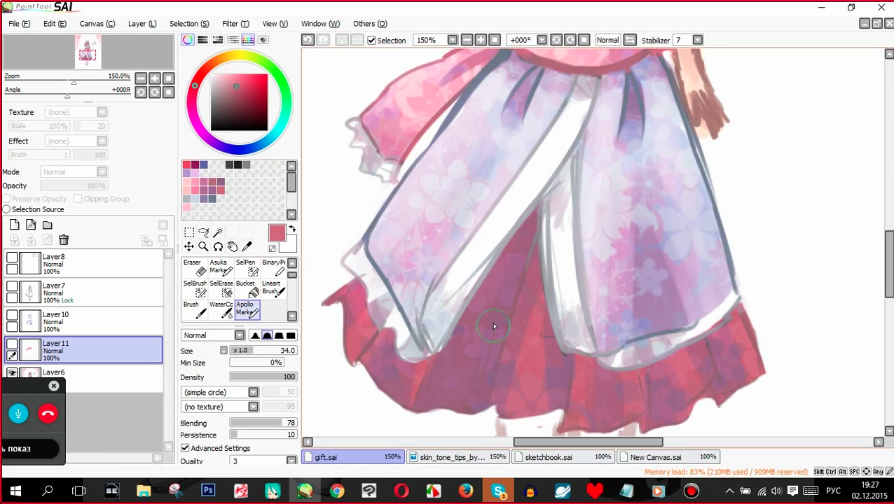
- Sample a darker mauve from the reference's underskirt and store it in the next empty swatch
click(217, 198)
click(222, 191)
right_click(227, 190)
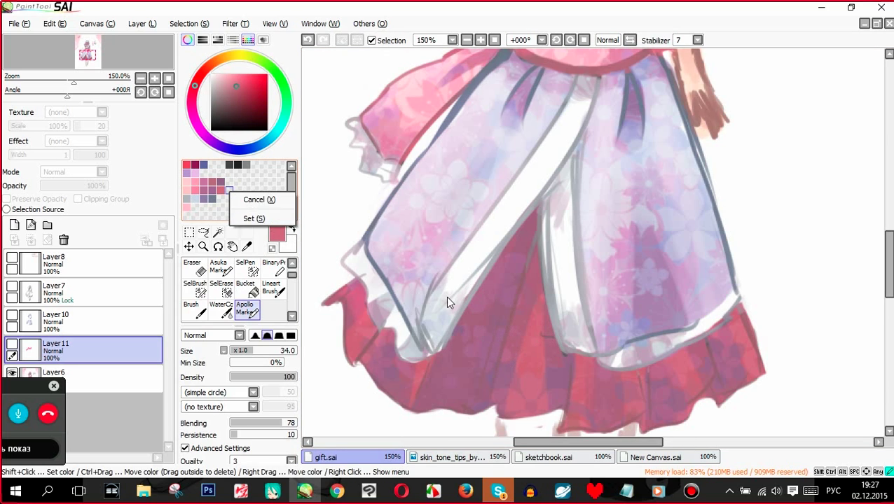
click(498, 322)
right_click(491, 316)
- Show Layer11, Layer10 and Layer7 again and hide the reference on Layer6
click(12, 344)
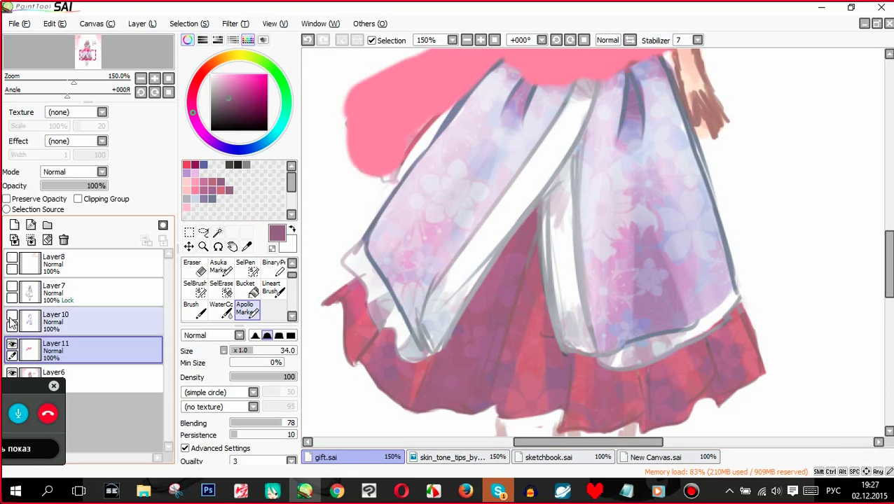
click(12, 315)
click(12, 286)
click(12, 372)
scroll(486, 308, down, 3)
scroll(489, 242, up, 4)
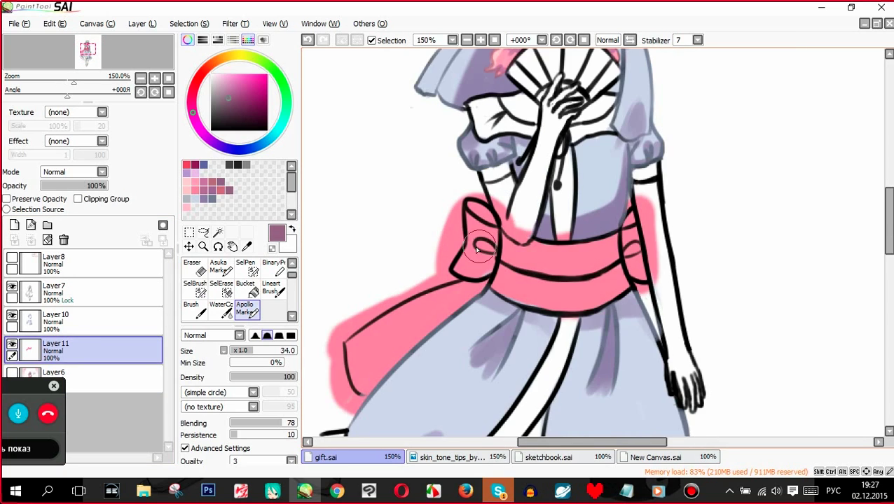
- Clean up the dress colour around the sash on Layer10 with the Eraser at size 9
click(56, 319)
key(e)
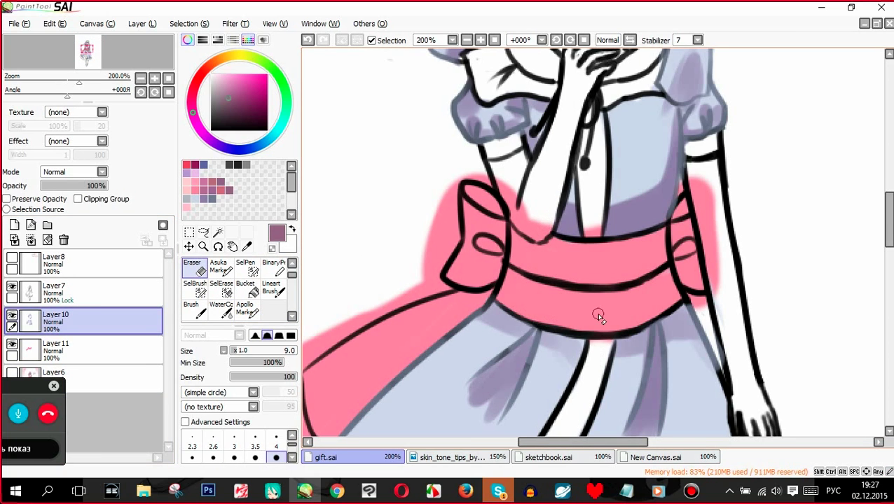
scroll(597, 315, down, 3)
scroll(527, 257, up, 2)
- Erase the pink spill outside the left bow and over the raised elbow on Layer11
click(56, 349)
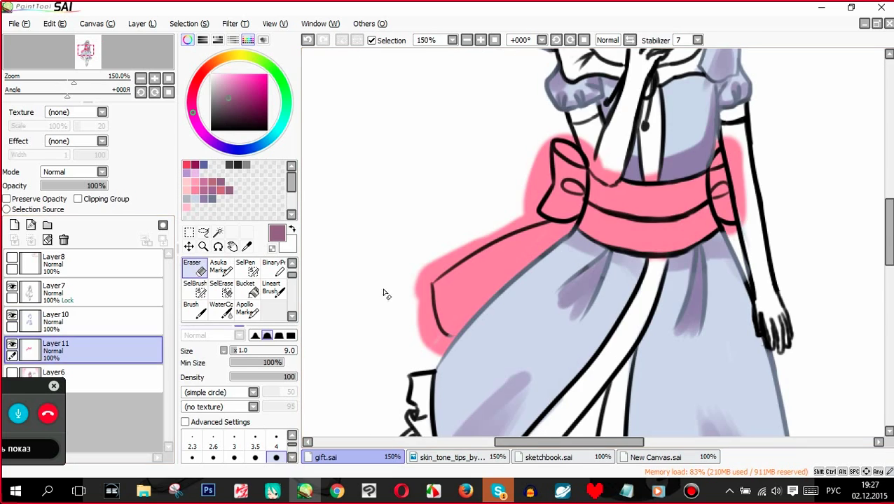
click(158, 327)
click(139, 346)
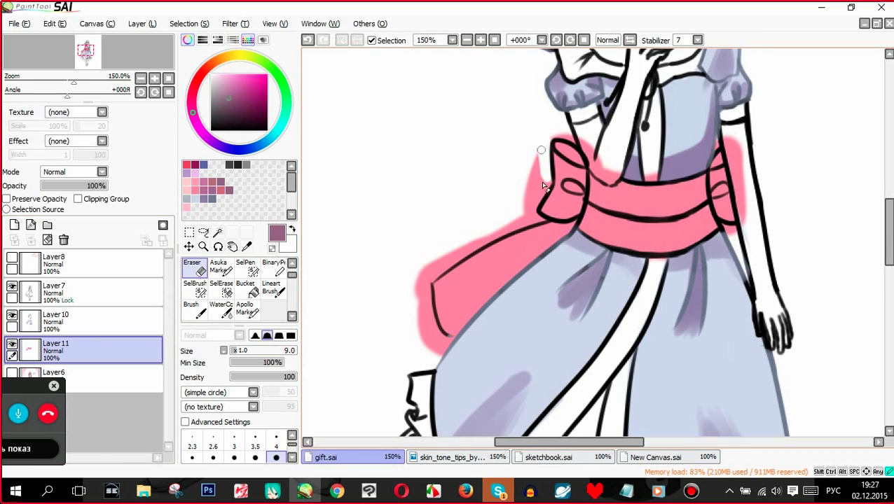
drag(543, 188, 520, 197)
drag(600, 140, 605, 178)
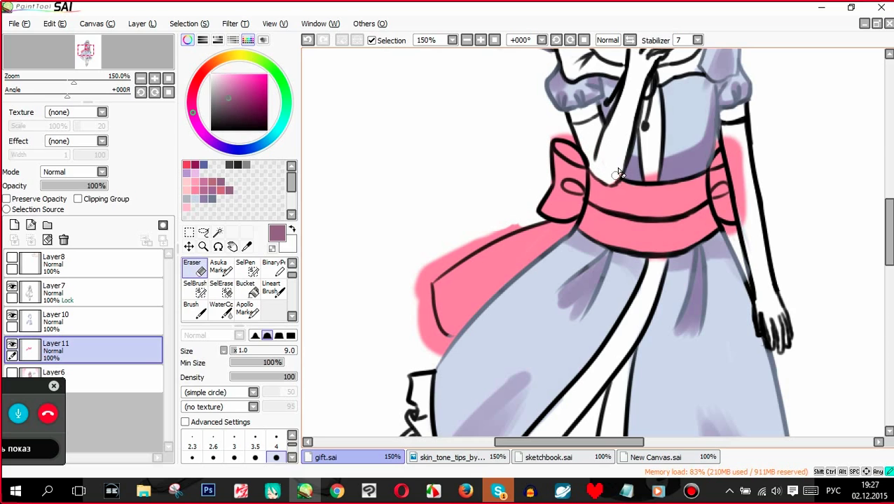
- Erase the pink spill around the trailing ribbon and over the lowered arm beside the right bow
mouse_move(522, 223)
mouse_down()
mouse_move(427, 279)
mouse_move(435, 261)
mouse_move(424, 279)
mouse_move(424, 321)
mouse_move(451, 341)
mouse_move(424, 353)
mouse_up()
mouse_move(710, 146)
mouse_down()
mouse_move(737, 135)
mouse_move(744, 196)
mouse_up()
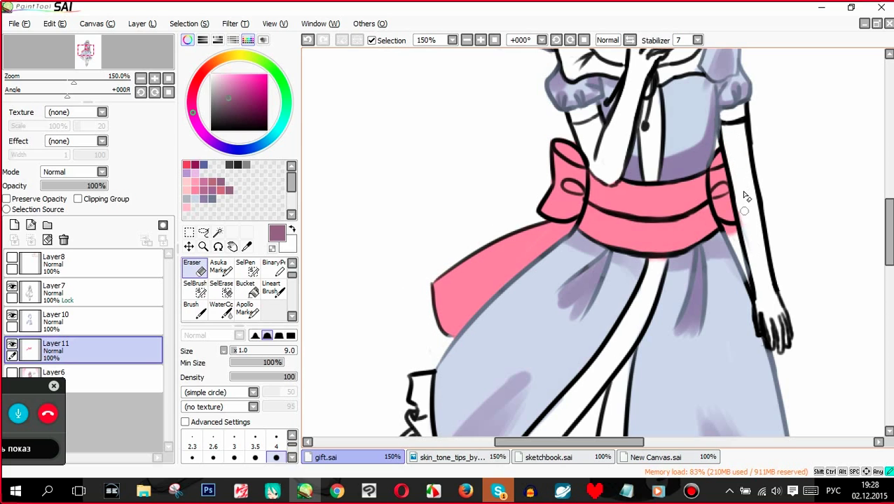
scroll(740, 212, down, 4)
scroll(660, 124, up, 3)
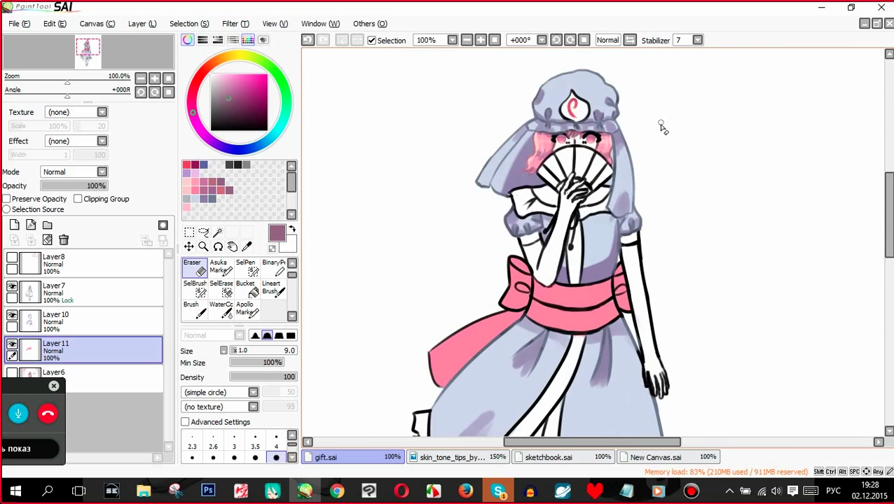
- Pick a mauve swatch and add a layer clipped to the sash colour on Layer11
scroll(592, 328, up, 2)
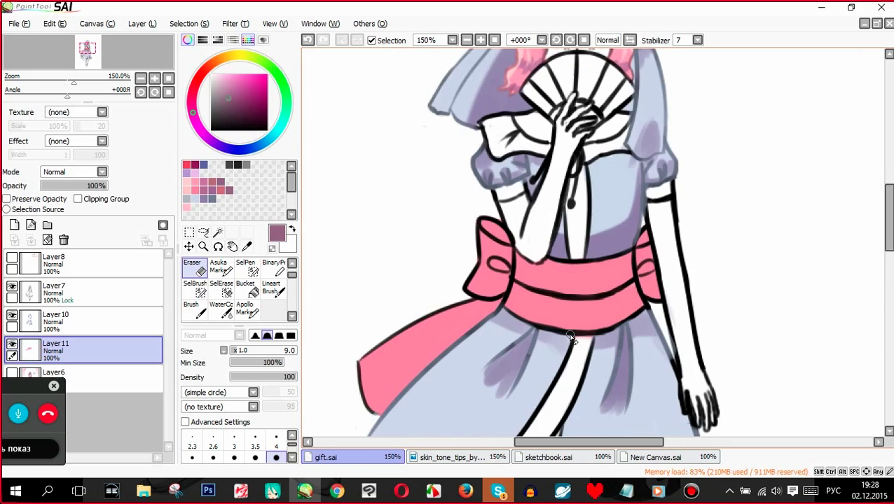
right_click(201, 186)
click(248, 175)
click(207, 185)
click(15, 225)
click(84, 199)
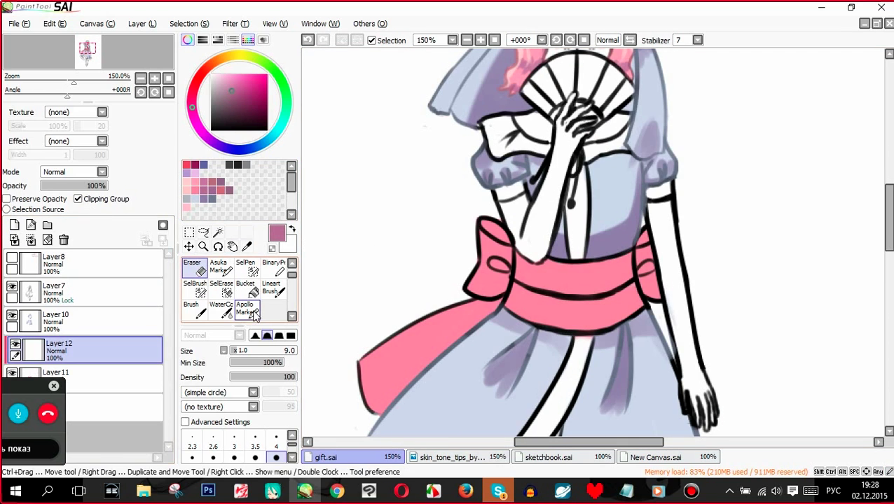
- Shade the sash and bows in mauve on Layer12 with the Apollo Marker at size 34
click(246, 309)
click(251, 350)
mouse_move(623, 298)
mouse_down()
mouse_move(624, 308)
mouse_move(614, 271)
mouse_up()
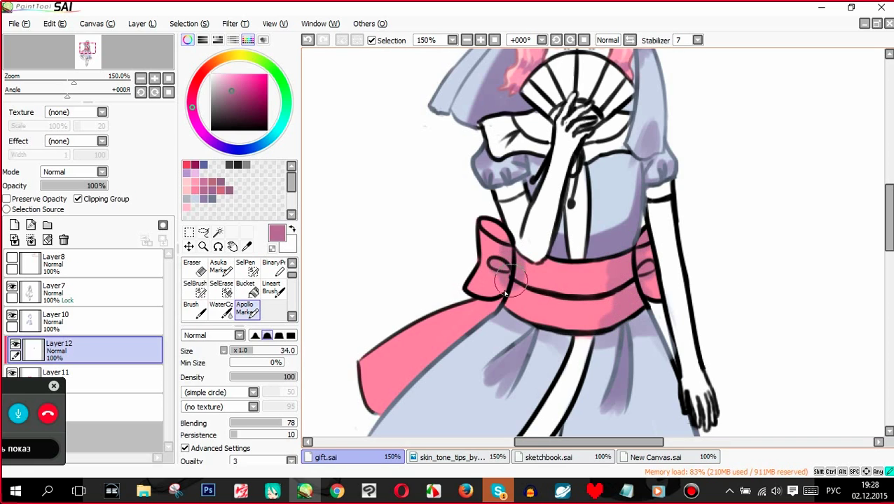
scroll(603, 210, down, 3)
scroll(631, 189, up, 2)
scroll(630, 189, up, 1)
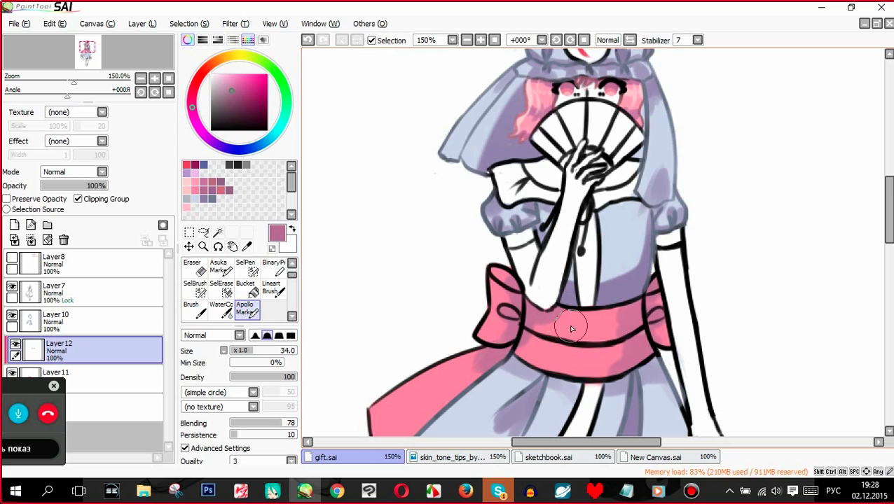
scroll(568, 323, down, 4)
scroll(536, 275, up, 4)
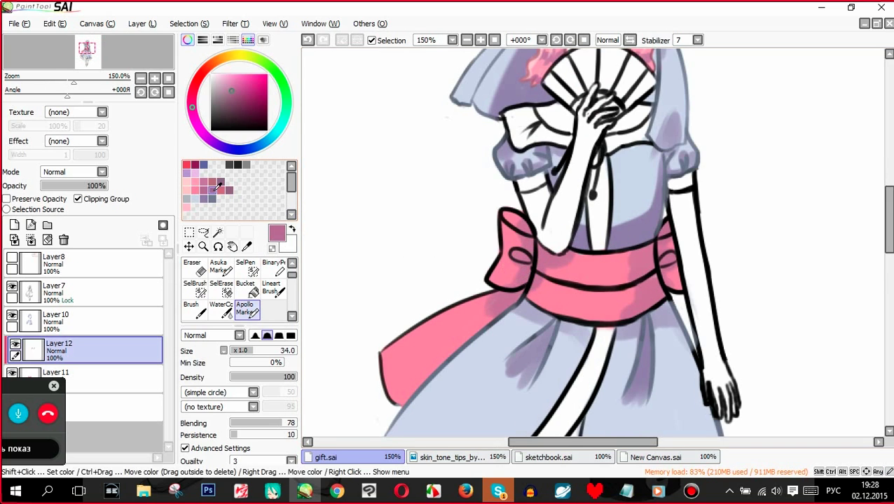
- Merge Layer12 and Layer10 down into Layer11 and select Layer7 with the Brush
click(30, 240)
click(56, 290)
click(292, 264)
click(247, 268)
- Recolour the outlines of the trailing ribbon and left bow on Layer7 in dark pink with the Brush at size 14
mouse_move(473, 301)
mouse_down()
mouse_move(375, 366)
mouse_move(393, 402)
mouse_up()
click(308, 40)
click(213, 182)
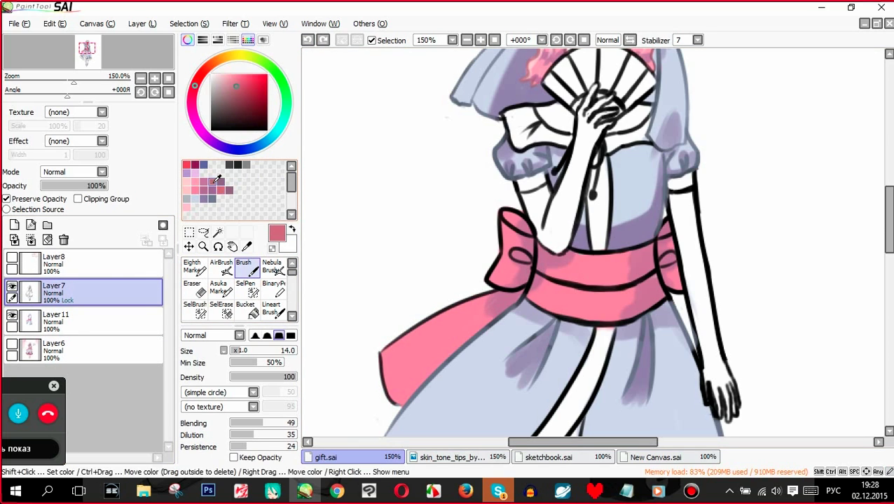
mouse_move(472, 304)
mouse_down()
mouse_move(499, 301)
mouse_move(374, 371)
mouse_move(396, 403)
mouse_up()
mouse_move(500, 234)
mouse_down()
mouse_move(503, 289)
mouse_move(516, 281)
mouse_up()
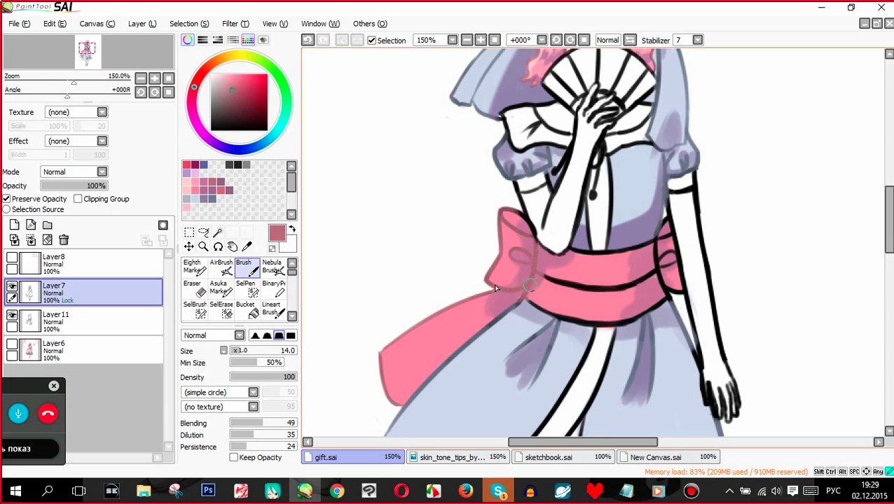
- Recolour the outlines of the sash and the right bow in the same dark pink
scroll(499, 229, down, 3)
scroll(675, 227, up, 3)
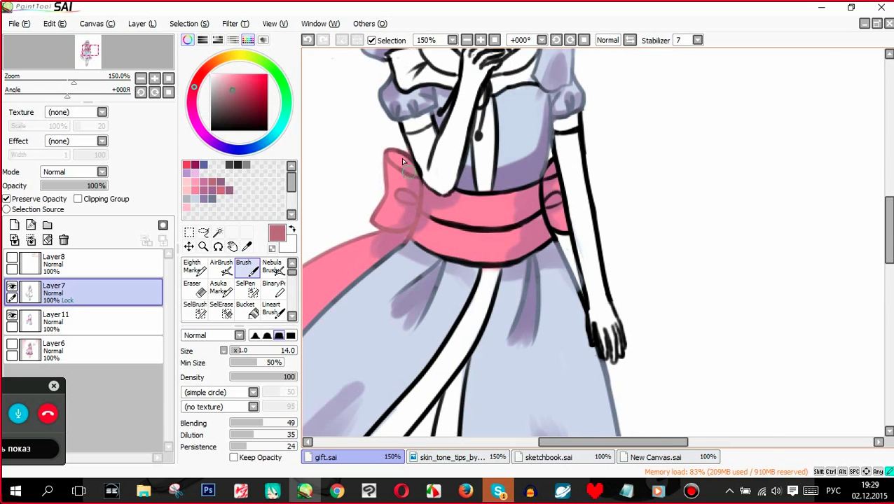
mouse_move(428, 229)
mouse_down()
mouse_move(485, 228)
mouse_move(465, 200)
mouse_move(516, 196)
mouse_up()
drag(409, 238, 456, 263)
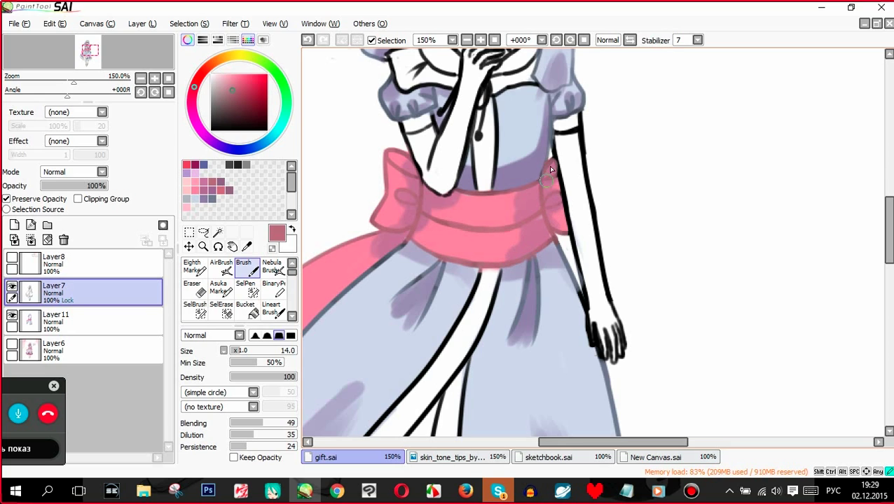
- Compare the whole figure with the Layer6 reference by showing it with Layer11 hidden, then restore both layers
scroll(557, 264, down, 3)
scroll(542, 245, down, 1)
scroll(527, 228, up, 1)
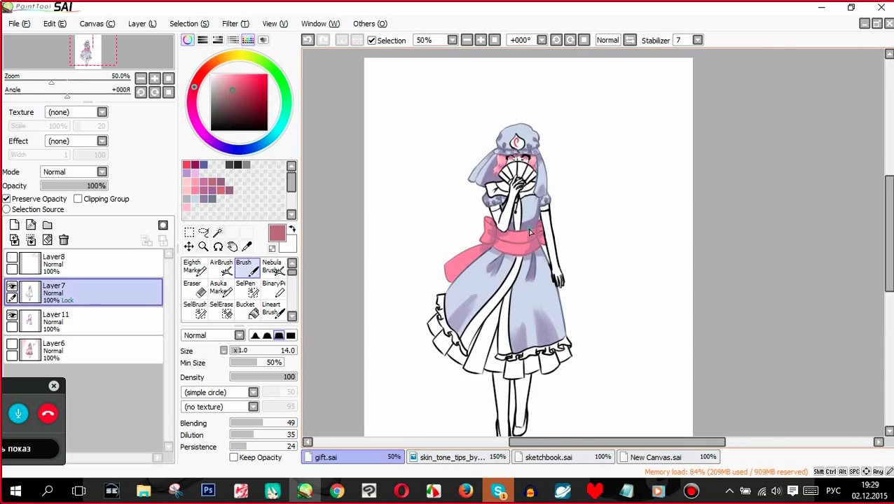
scroll(504, 196, up, 1)
scroll(529, 197, down, 1)
scroll(511, 145, up, 2)
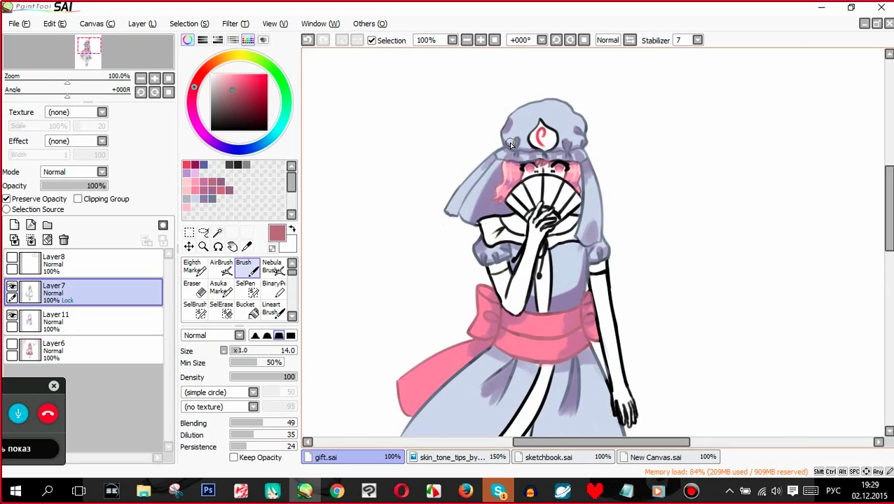
scroll(490, 175, down, 2)
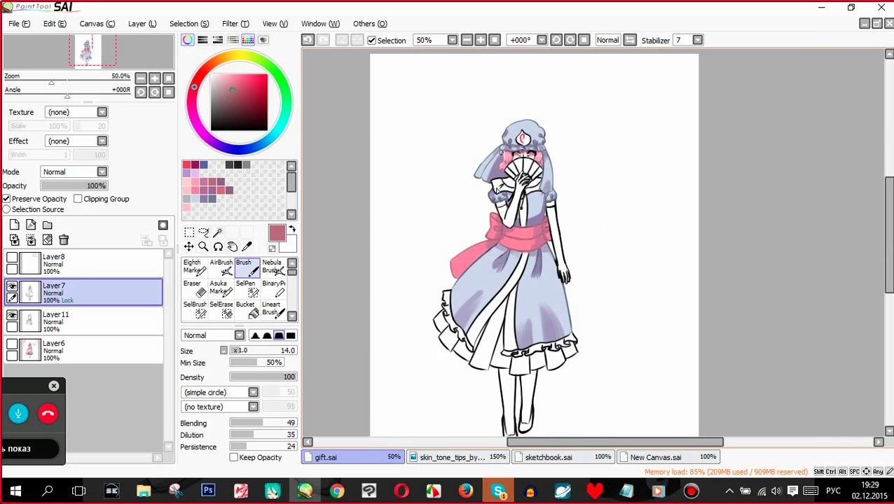
scroll(465, 232, up, 1)
scroll(471, 233, down, 1)
click(12, 344)
click(12, 315)
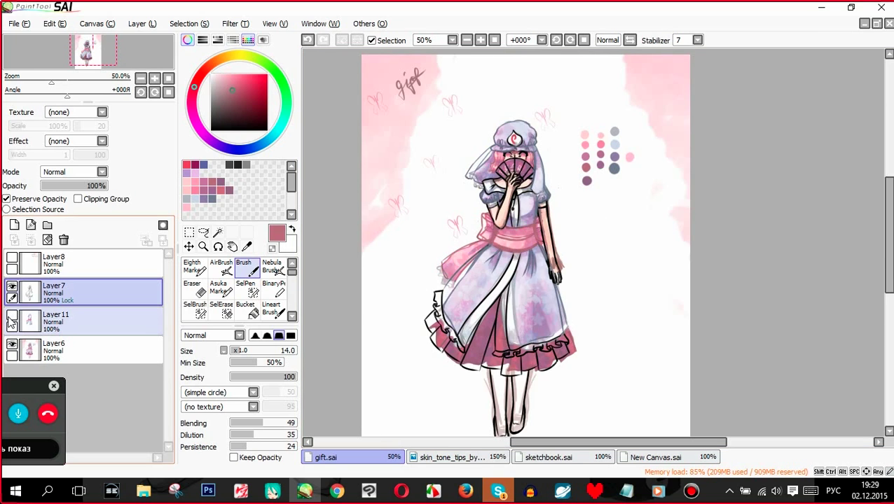
click(12, 315)
click(12, 344)
- Paint the underskirt and pleated hem in deep pink on a new layer above Layer6 with the Apollo Marker
click(221, 190)
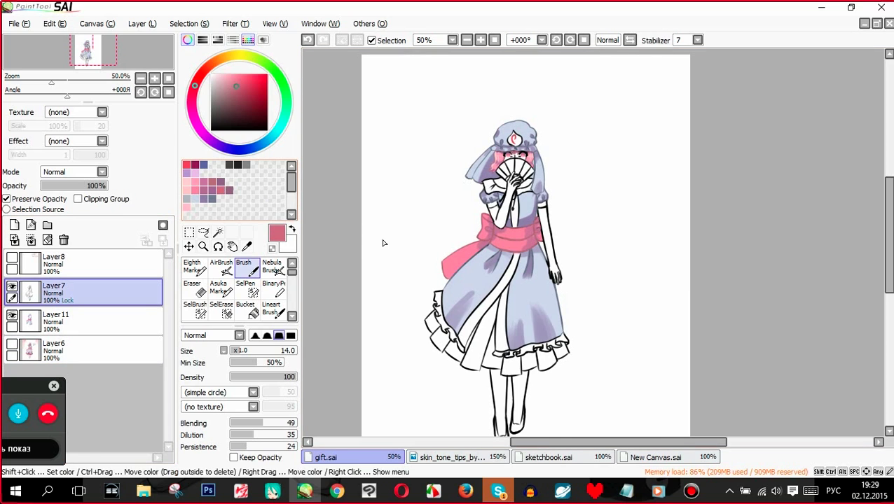
click(212, 190)
click(221, 190)
scroll(483, 342, up, 2)
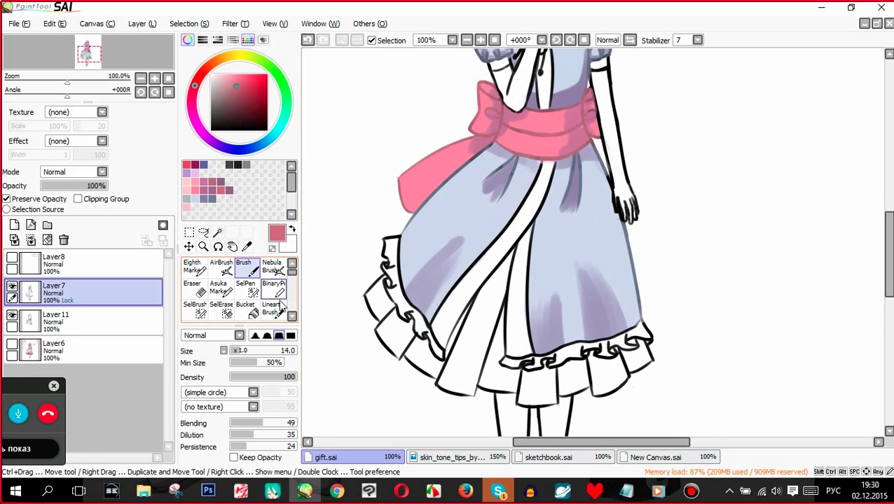
scroll(272, 294, down, 1)
click(246, 309)
click(98, 351)
click(14, 224)
mouse_move(378, 294)
mouse_down()
mouse_move(418, 319)
mouse_move(418, 366)
mouse_move(444, 387)
mouse_move(496, 284)
mouse_move(501, 352)
mouse_move(519, 330)
mouse_move(542, 366)
mouse_move(525, 399)
mouse_move(558, 391)
mouse_move(568, 364)
mouse_move(606, 387)
mouse_move(641, 356)
mouse_up()
scroll(497, 255, down, 3)
scroll(496, 256, up, 4)
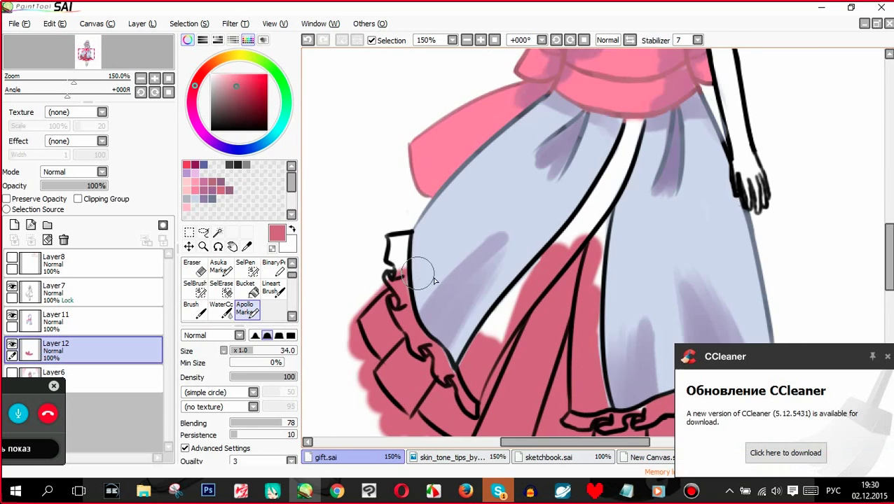
- Erase the deep pink spill over the left lace trim, the white front bands and the outer left hem at size 9
key(e)
mouse_move(377, 290)
mouse_down()
mouse_move(399, 289)
mouse_move(409, 306)
mouse_move(398, 285)
mouse_move(395, 305)
mouse_move(417, 348)
mouse_move(435, 346)
mouse_move(465, 383)
mouse_move(483, 371)
mouse_up()
mouse_move(514, 314)
mouse_down()
mouse_move(586, 230)
mouse_move(491, 351)
mouse_move(495, 321)
mouse_move(462, 350)
mouse_up()
click(247, 308)
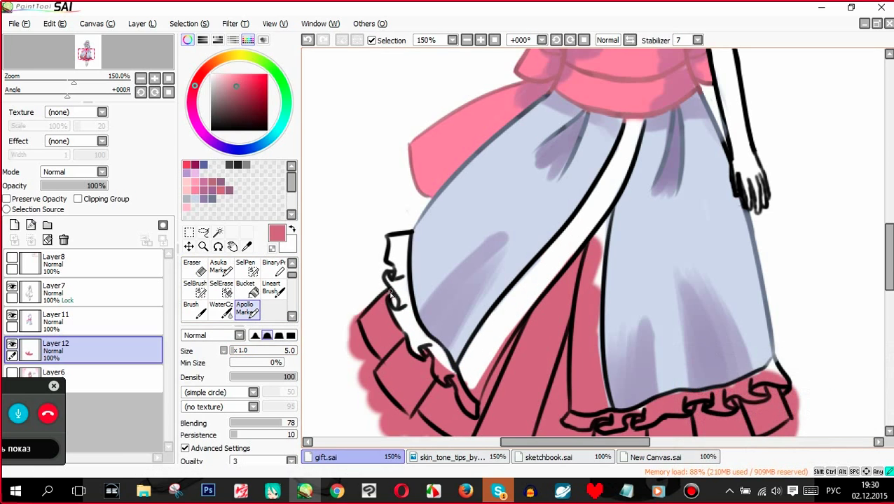
key(e)
mouse_move(376, 364)
mouse_down()
mouse_move(366, 412)
mouse_move(419, 431)
mouse_move(403, 449)
mouse_up()
mouse_move(604, 240)
mouse_down()
mouse_move(584, 402)
mouse_move(594, 340)
mouse_move(586, 388)
mouse_move(579, 385)
mouse_move(609, 409)
mouse_up()
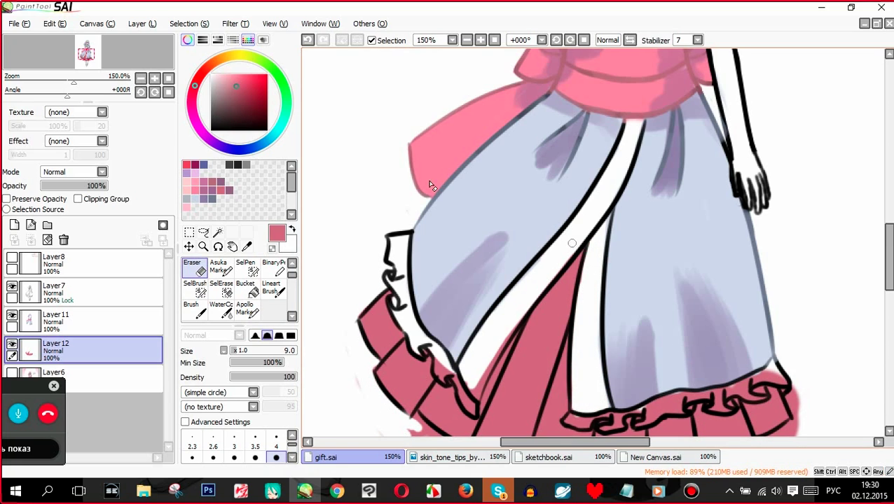
- Erase the remaining deep pink spill below the pleated hem and over the lace trim on both sides
scroll(431, 186, down, 3)
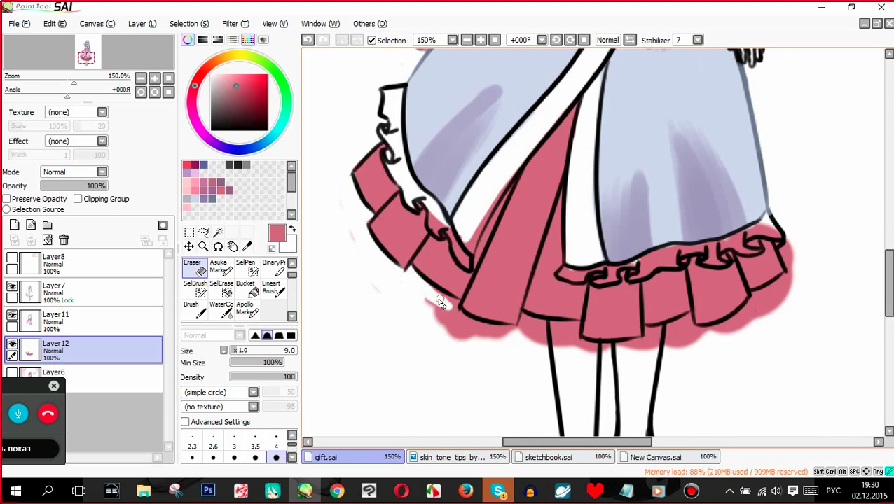
mouse_move(453, 305)
mouse_down()
mouse_move(453, 341)
mouse_move(469, 332)
mouse_move(466, 322)
mouse_move(514, 328)
mouse_move(503, 340)
mouse_move(537, 328)
mouse_move(523, 326)
mouse_move(529, 319)
mouse_move(575, 322)
mouse_move(574, 336)
mouse_move(557, 342)
mouse_move(535, 335)
mouse_move(608, 348)
mouse_move(684, 320)
mouse_move(689, 327)
mouse_move(635, 350)
mouse_move(718, 328)
mouse_move(695, 336)
mouse_move(718, 336)
mouse_move(754, 297)
mouse_move(793, 275)
mouse_move(770, 308)
mouse_move(783, 244)
mouse_move(785, 255)
mouse_move(773, 230)
mouse_move(796, 264)
mouse_up()
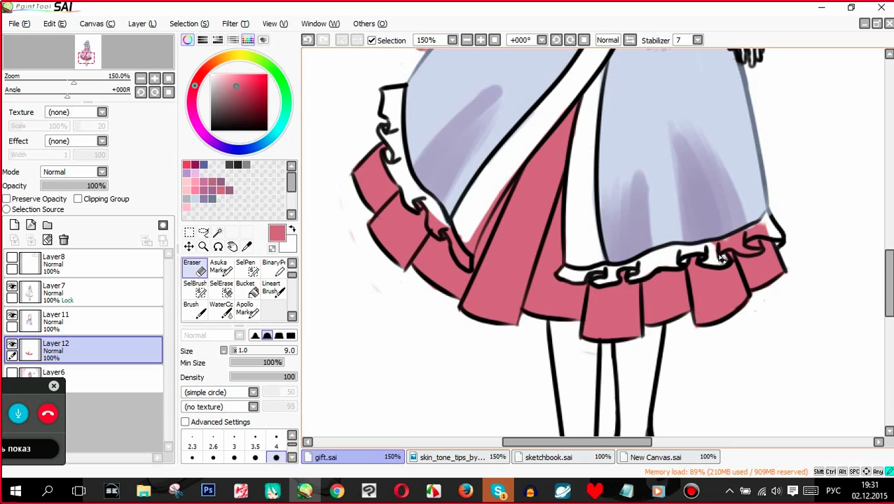
drag(758, 252, 768, 238)
scroll(732, 240, down, 2)
scroll(576, 285, up, 4)
mouse_move(419, 287)
mouse_down()
mouse_move(429, 321)
mouse_move(452, 339)
mouse_move(483, 391)
mouse_move(507, 373)
mouse_move(535, 289)
mouse_move(557, 256)
mouse_move(483, 344)
mouse_up()
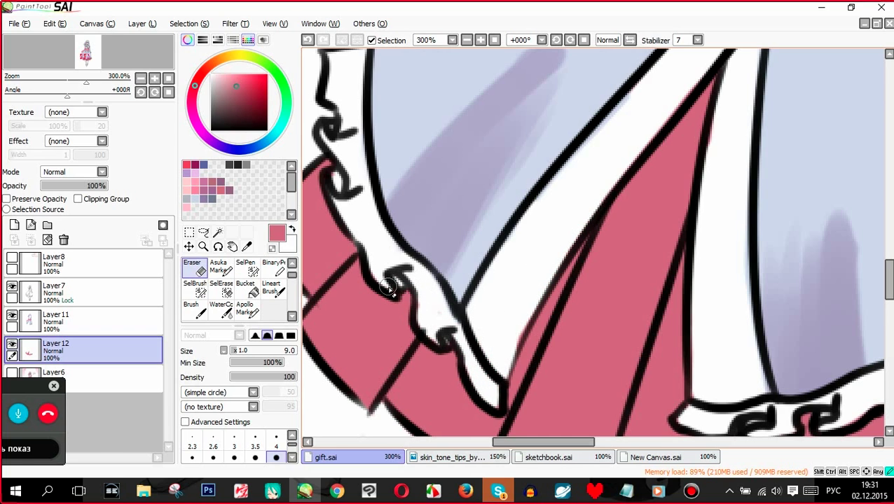
- Pick the dark mauve swatch and add a layer clipped to the underskirt colour on Layer12
scroll(526, 302, up, 8)
scroll(577, 235, down, 1)
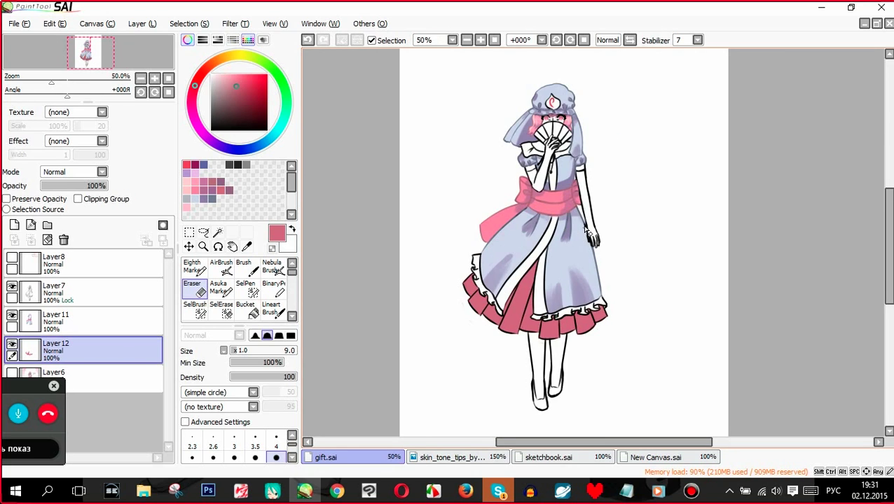
scroll(587, 232, down, 1)
scroll(586, 233, up, 2)
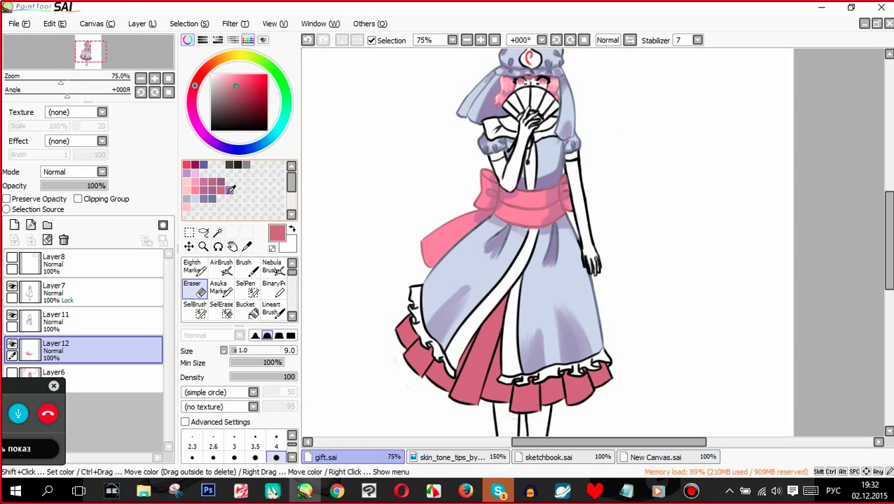
click(229, 191)
scroll(478, 378, up, 1)
click(14, 224)
click(88, 199)
- Shade the underskirt folds and hem pleats in dark mauve on Layer13 with the Apollo Marker at size 19
scroll(263, 303, down, 1)
click(247, 309)
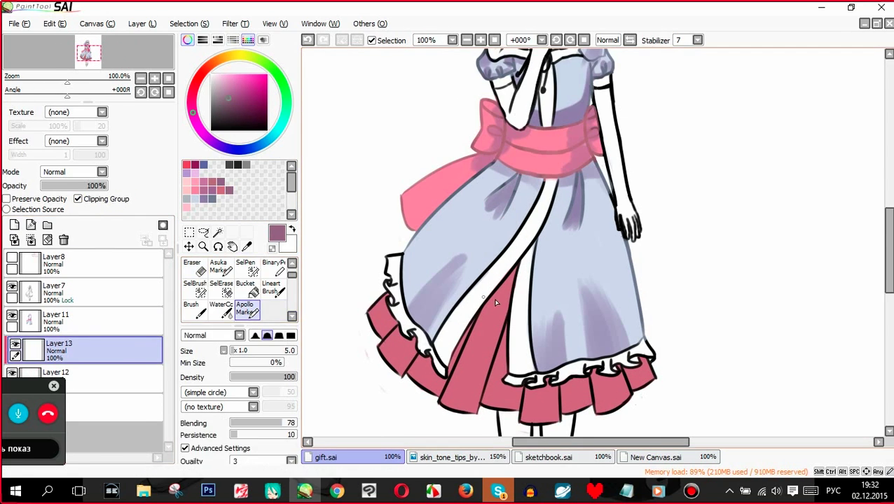
mouse_move(519, 262)
mouse_down()
mouse_move(473, 378)
mouse_move(476, 409)
mouse_up()
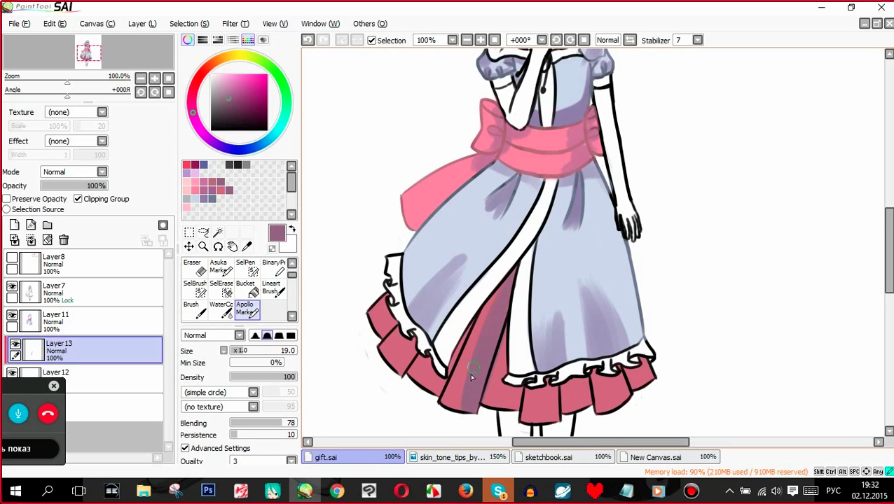
drag(513, 305, 484, 410)
drag(477, 331, 442, 372)
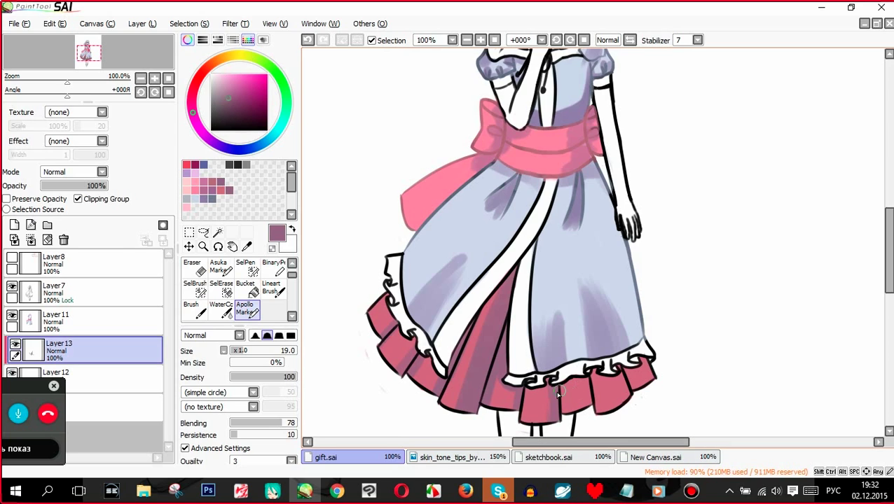
mouse_move(560, 375)
mouse_down()
mouse_move(562, 411)
mouse_move(583, 407)
mouse_up()
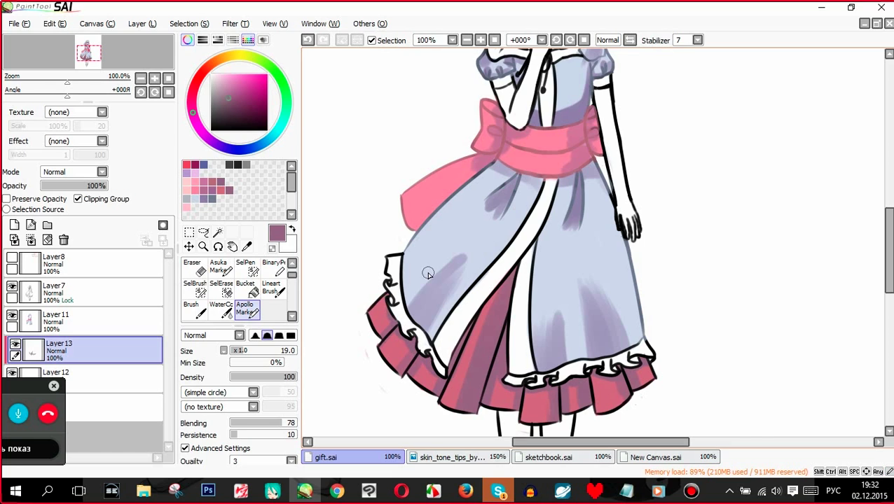
- Sample a dark pink from the underskirt on the Layer6 reference with Layer12 hidden, then restore both layers' visibility
scroll(533, 351, down, 4)
scroll(533, 350, up, 5)
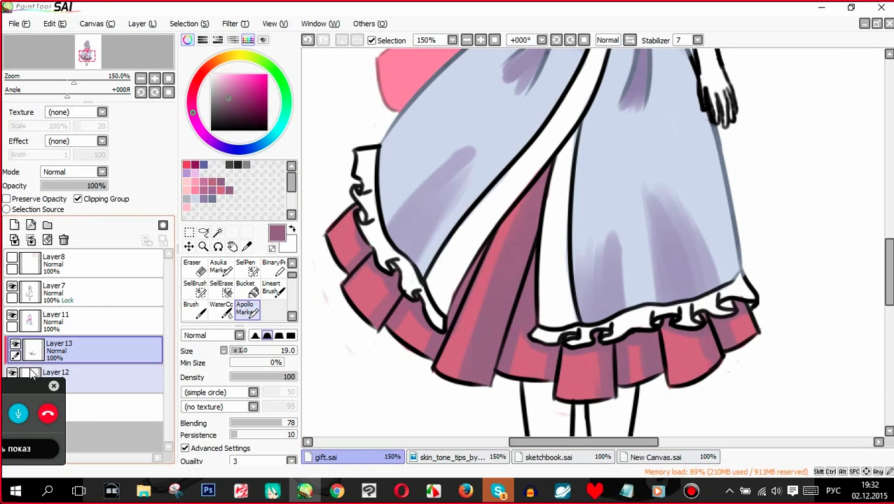
drag(37, 392, 3, 190)
click(11, 402)
click(11, 373)
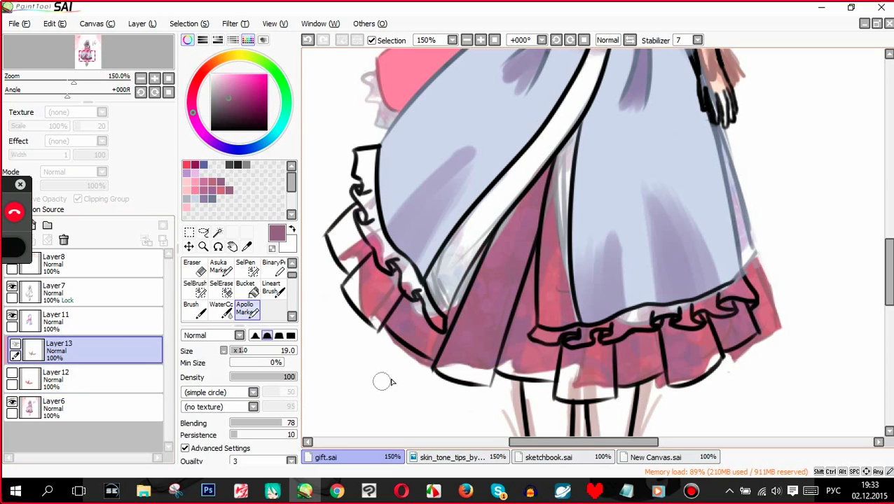
right_click(383, 301)
click(12, 373)
click(11, 403)
- Merge the shading on Layer13 and the dress and sash colours on Layer11 down into Layer12
click(52, 293)
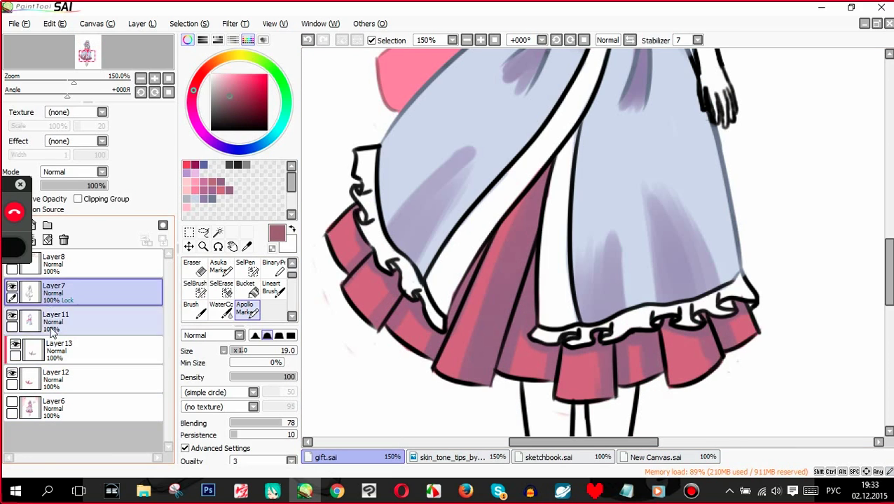
click(51, 348)
drag(16, 203, 6, 417)
click(32, 240)
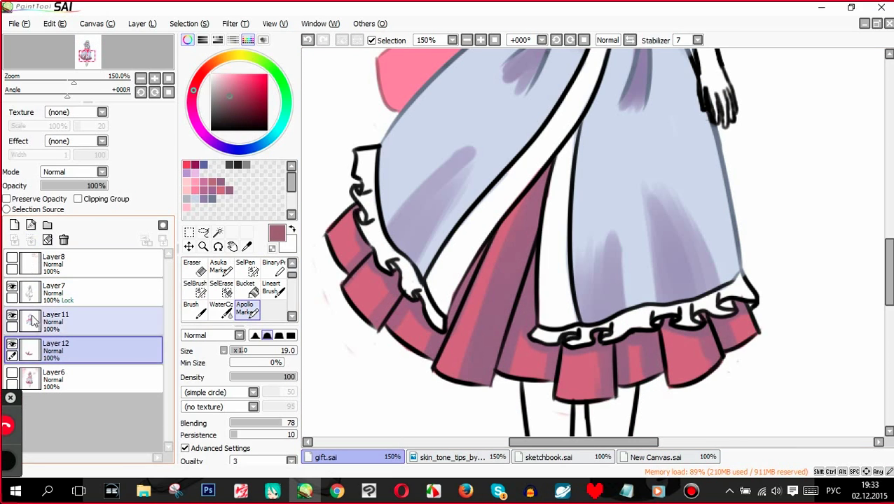
click(35, 319)
click(31, 239)
- Recolour the underskirt and pleated hem outlines on Layer7 in the sampled dark pink with the Brush at size 14
click(35, 295)
scroll(238, 287, up, 1)
click(243, 268)
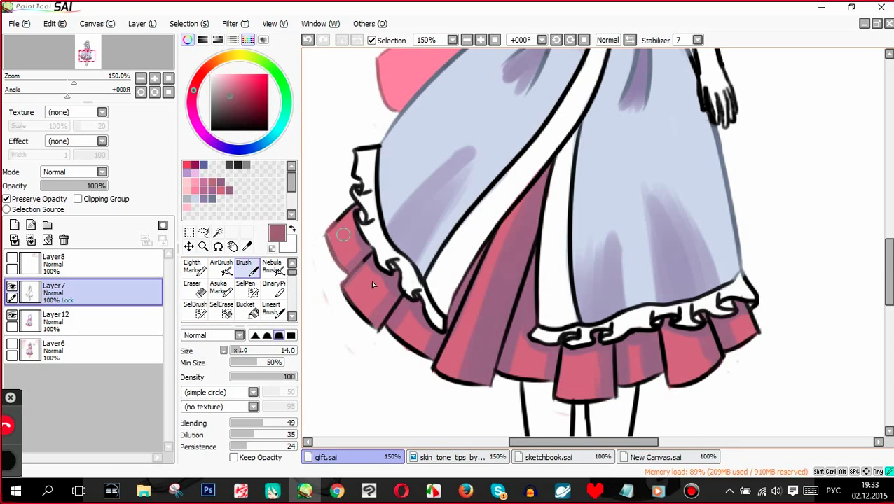
drag(344, 217, 346, 291)
mouse_move(417, 333)
mouse_down()
mouse_move(443, 354)
mouse_move(496, 248)
mouse_up()
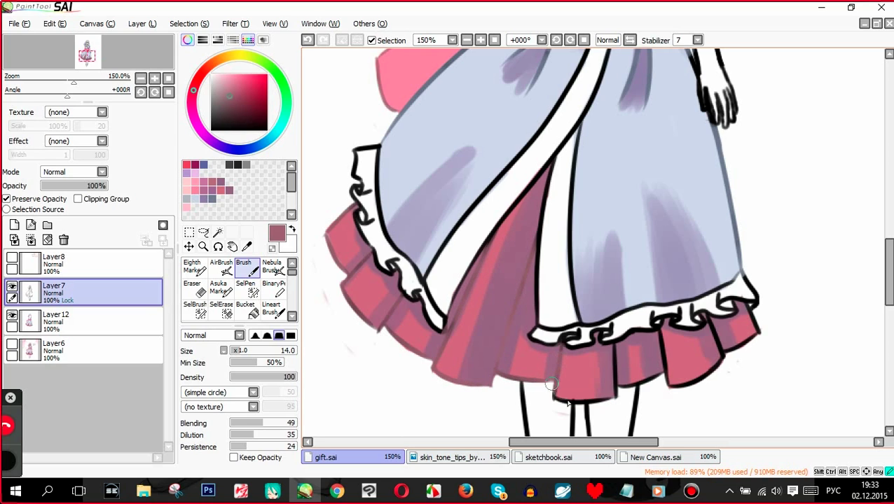
drag(552, 384, 614, 363)
mouse_move(664, 352)
mouse_down()
mouse_move(704, 375)
mouse_move(716, 344)
mouse_move(754, 321)
mouse_up()
scroll(754, 305, down, 3)
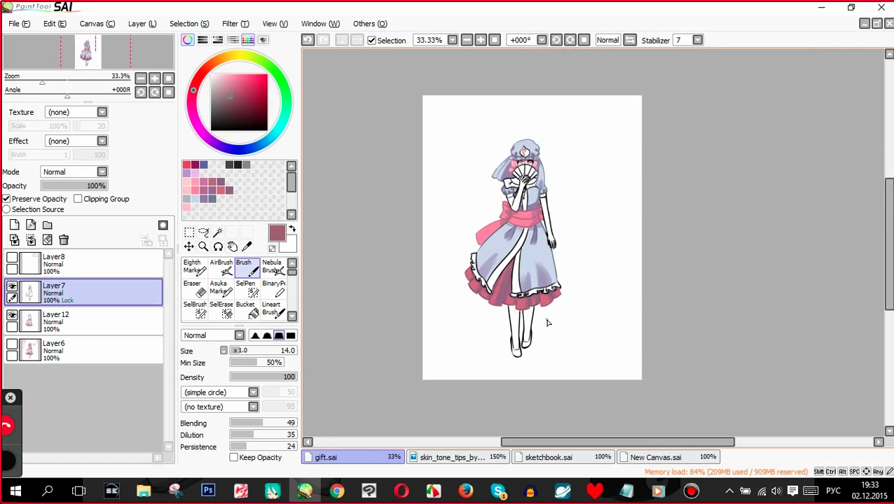
scroll(481, 254, up, 2)
scroll(434, 263, down, 2)
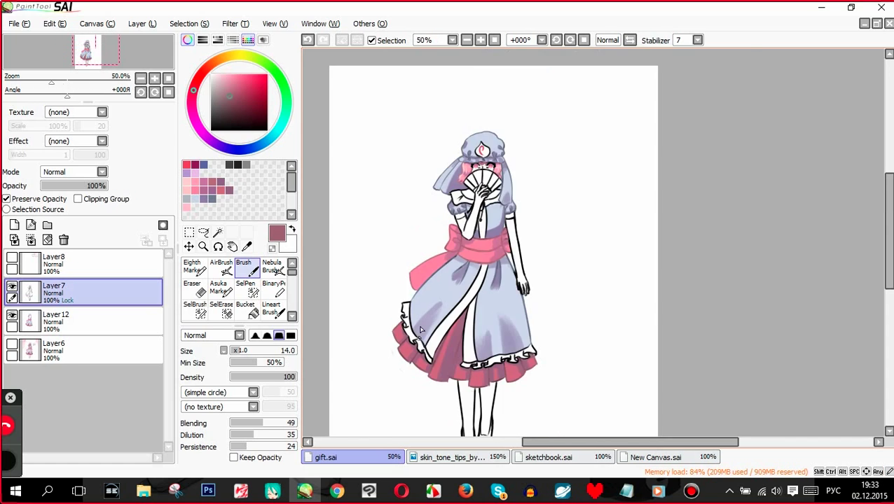
- Sample a greyish blue from the collar shading on the Layer6 reference, hide Layer6, and create a new layer above it
scroll(476, 151, up, 4)
click(12, 344)
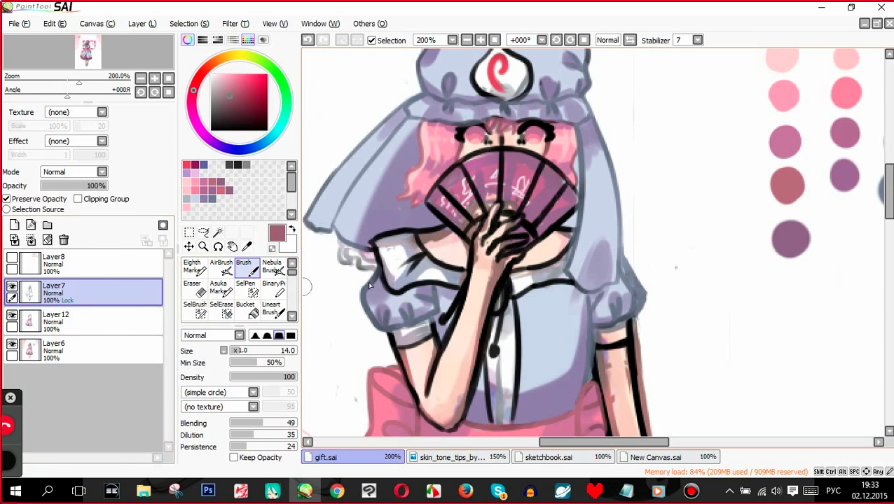
right_click(407, 279)
click(12, 344)
click(63, 350)
click(14, 225)
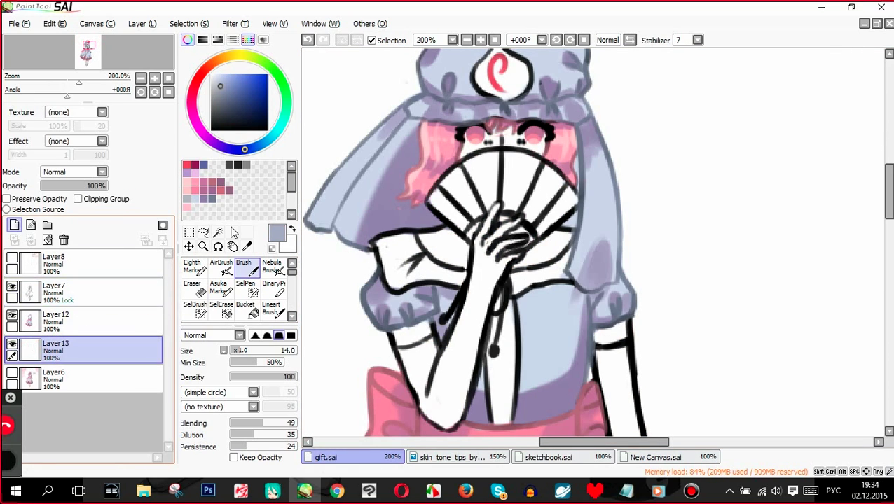
- Shade the white collar in greyish blue on Layer13 with the Apollo Marker at size 9
scroll(266, 287, down, 1)
click(247, 308)
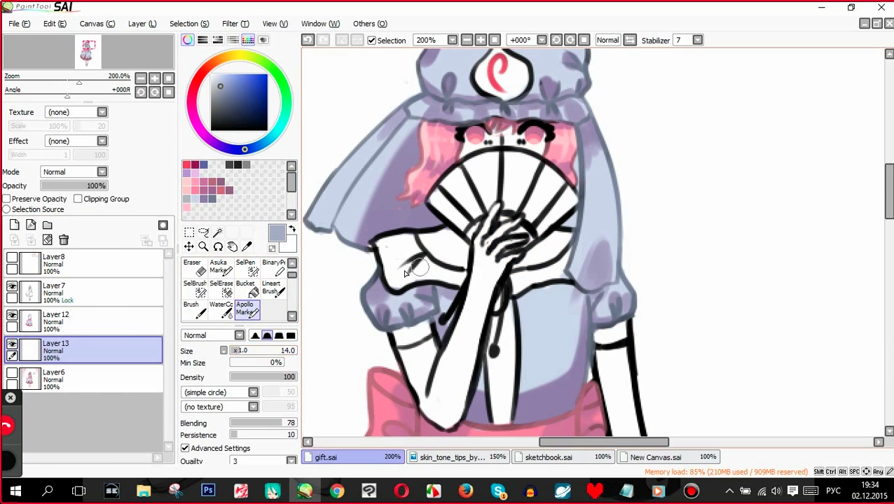
drag(376, 234, 385, 224)
click(308, 40)
click(307, 40)
click(240, 350)
mouse_move(422, 256)
mouse_down()
mouse_move(404, 275)
mouse_move(412, 261)
mouse_move(401, 282)
mouse_move(431, 266)
mouse_move(456, 276)
mouse_move(454, 285)
mouse_move(456, 275)
mouse_move(470, 301)
mouse_up()
key(e)
key(e)
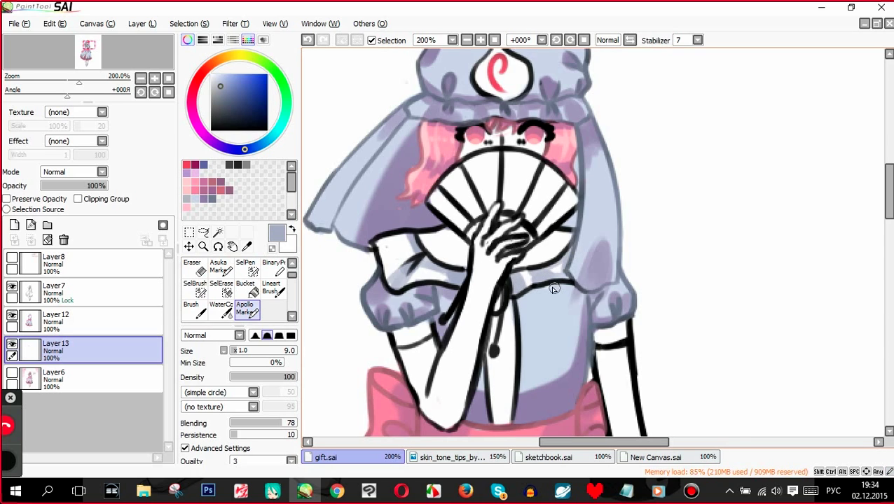
- Shade the white front panel of the bodice in greyish blue and tidy it with the Eraser
scroll(554, 289, down, 3)
scroll(435, 234, up, 2)
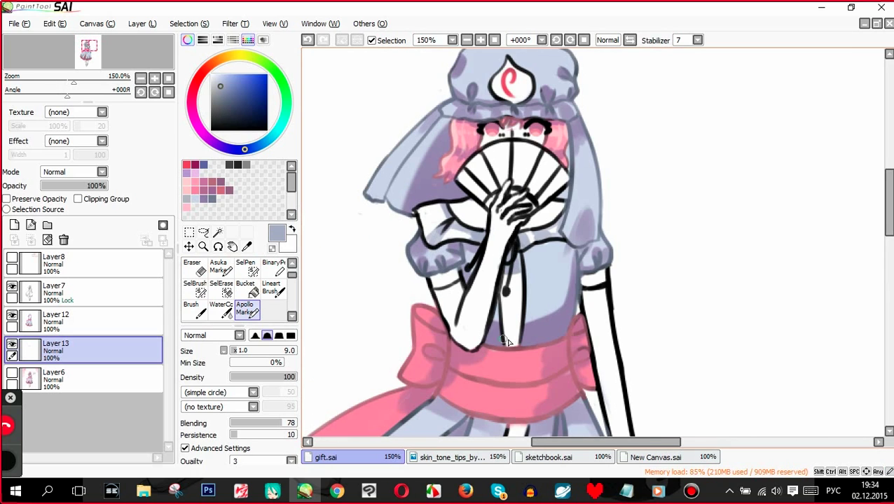
key(e)
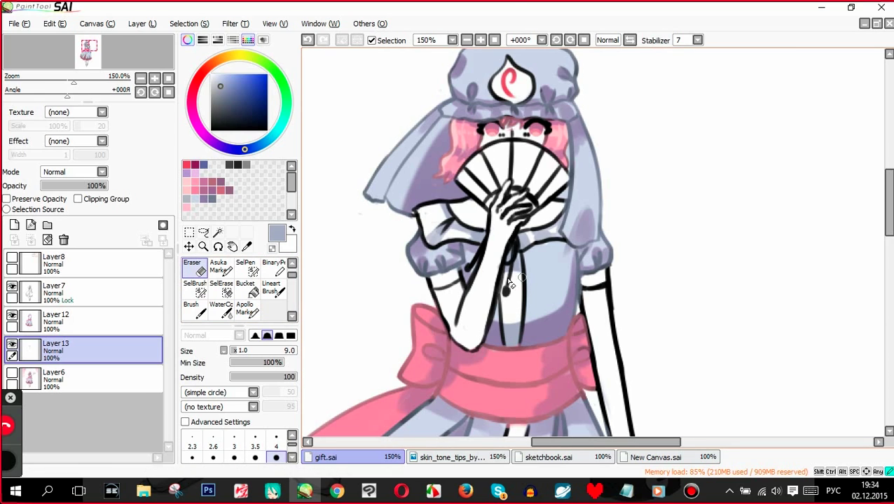
scroll(553, 282, down, 3)
scroll(495, 232, up, 2)
- Shade the skirt's white front trim and left-hand ruffle in greyish blue with the Apollo Marker at size 16, erasing any spill
key(e)
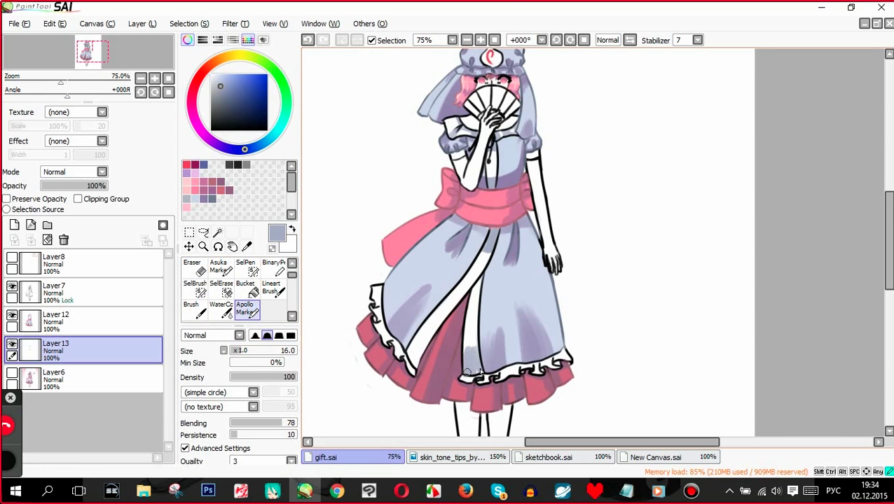
scroll(421, 351, down, 2)
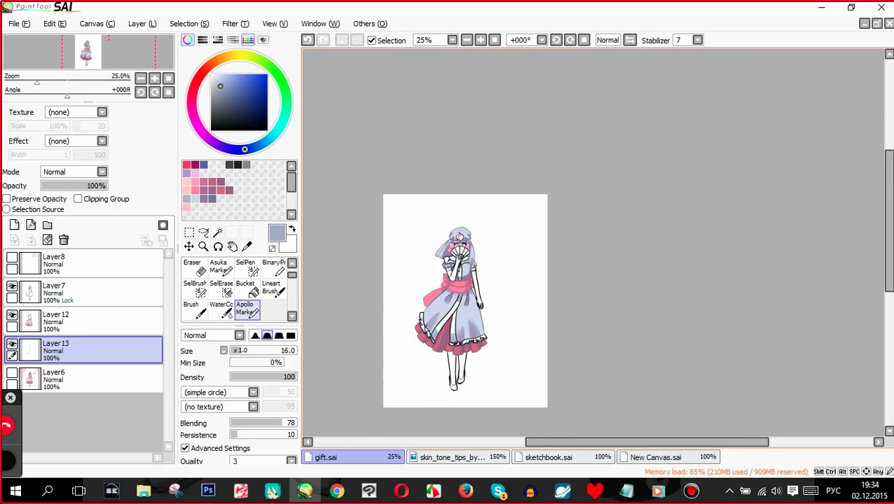
scroll(422, 350, up, 4)
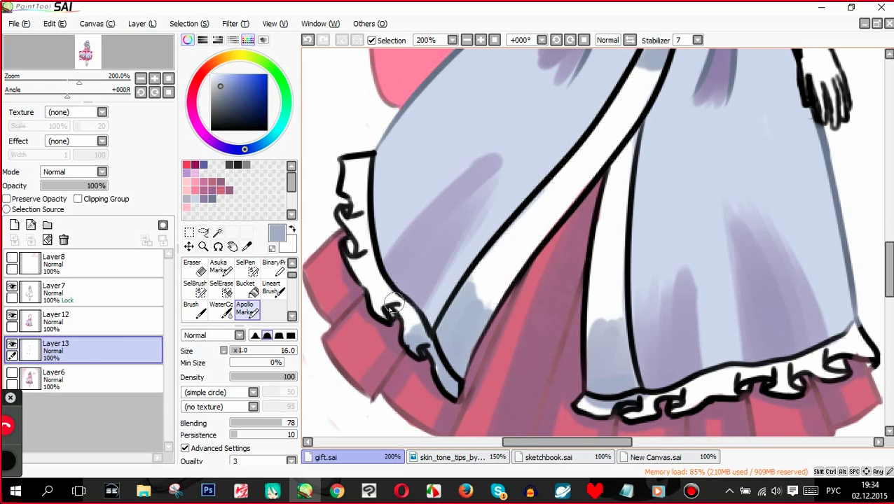
mouse_move(392, 306)
mouse_down()
mouse_move(354, 261)
mouse_move(358, 273)
mouse_move(362, 223)
mouse_move(347, 197)
mouse_move(364, 187)
mouse_move(342, 189)
mouse_up()
key(e)
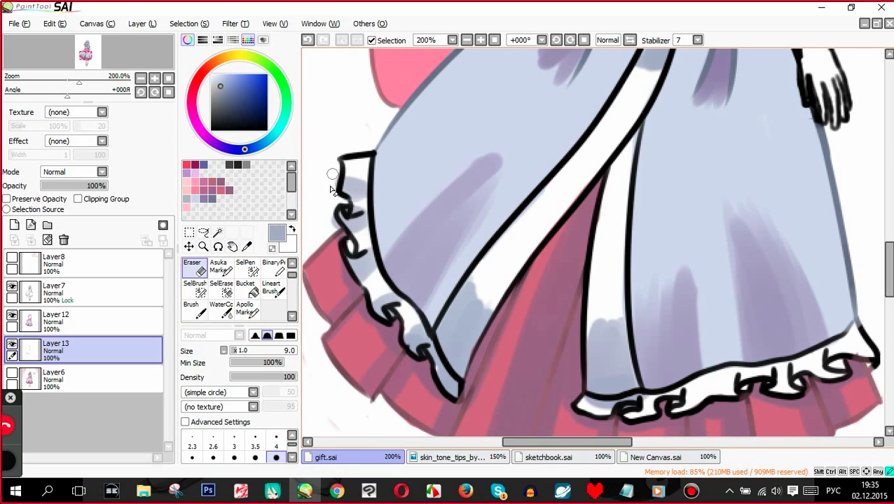
- Shade the ruffle along the skirt's right-hand hem in greyish blue with the Apollo Marker at size 16
scroll(333, 230, down, 3)
scroll(514, 319, up, 3)
key(b)
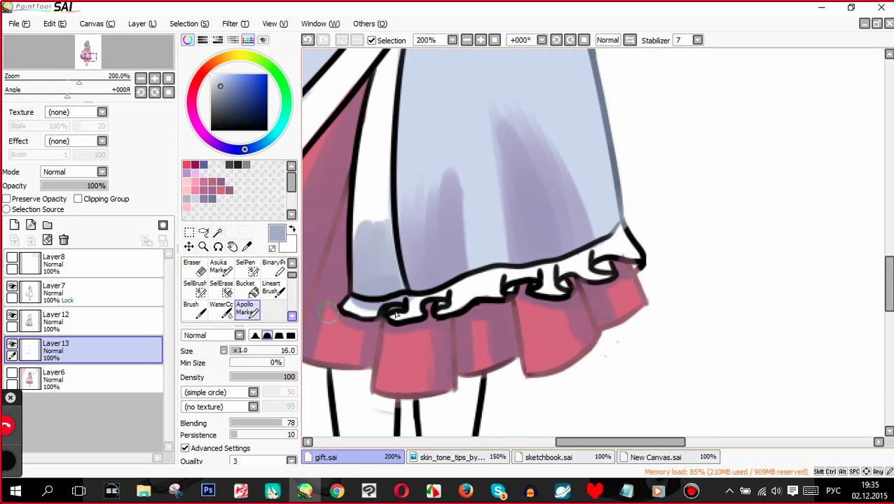
mouse_move(361, 308)
mouse_down()
mouse_move(450, 312)
mouse_move(449, 298)
mouse_move(498, 289)
mouse_move(503, 273)
mouse_move(540, 290)
mouse_move(548, 275)
mouse_move(606, 275)
mouse_move(594, 258)
mouse_move(627, 275)
mouse_move(619, 233)
mouse_up()
scroll(587, 320, down, 5)
scroll(443, 263, up, 5)
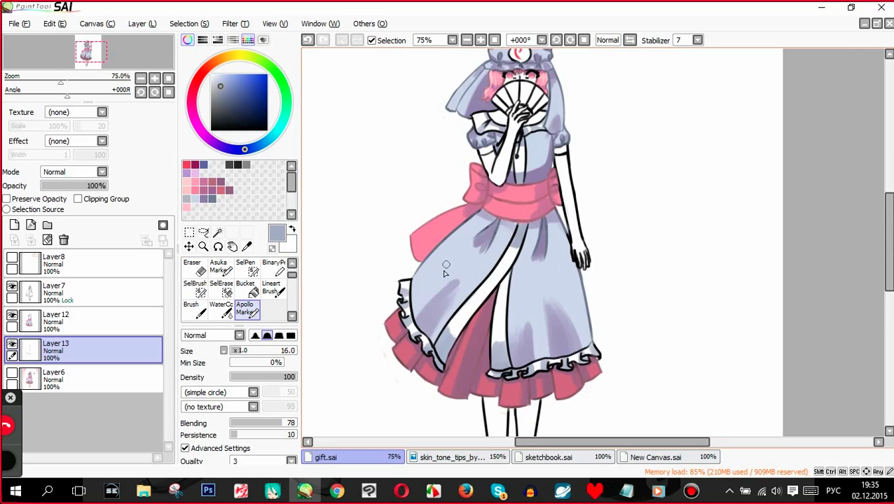
- Shade the white sleeve cuffs in greyish blue on Layer13
drag(410, 248, 379, 252)
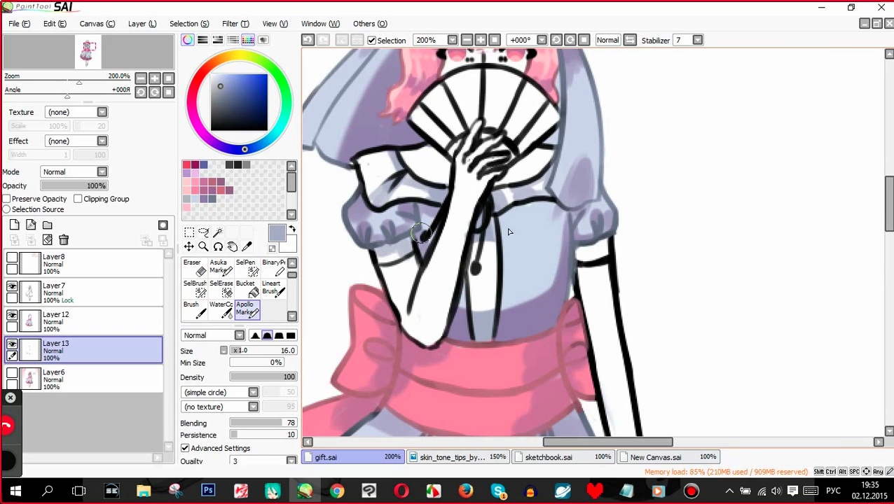
drag(586, 245, 609, 236)
scroll(585, 231, down, 5)
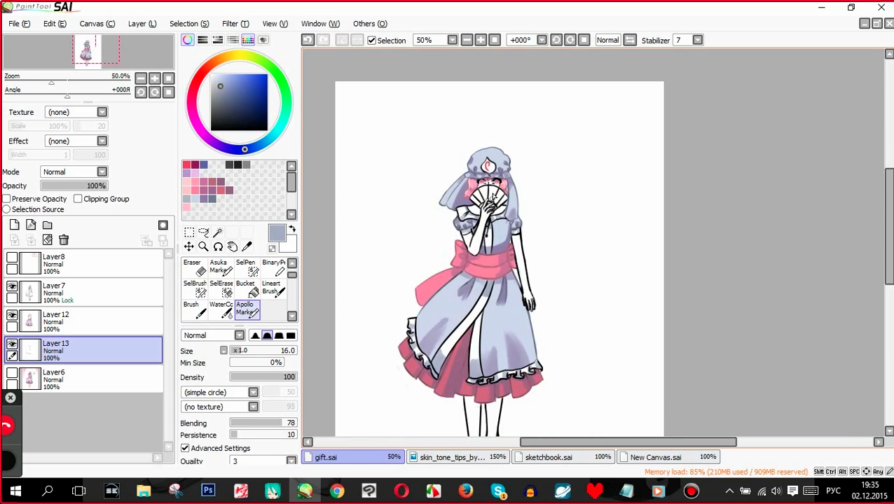
- Sample a pale greyish mauve from the Layer6 reference, hide Layer6 again, and merge Layer12 down into Layer13
scroll(540, 225, up, 3)
scroll(441, 371, up, 3)
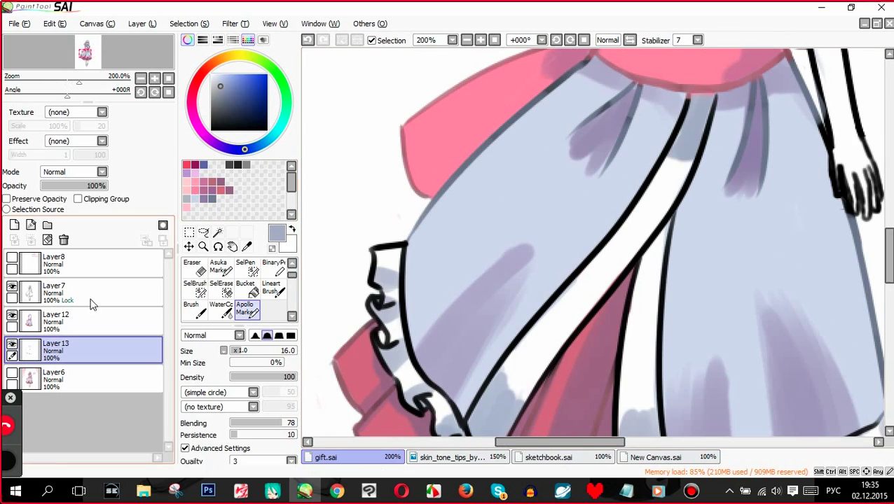
right_click(386, 156)
click(37, 375)
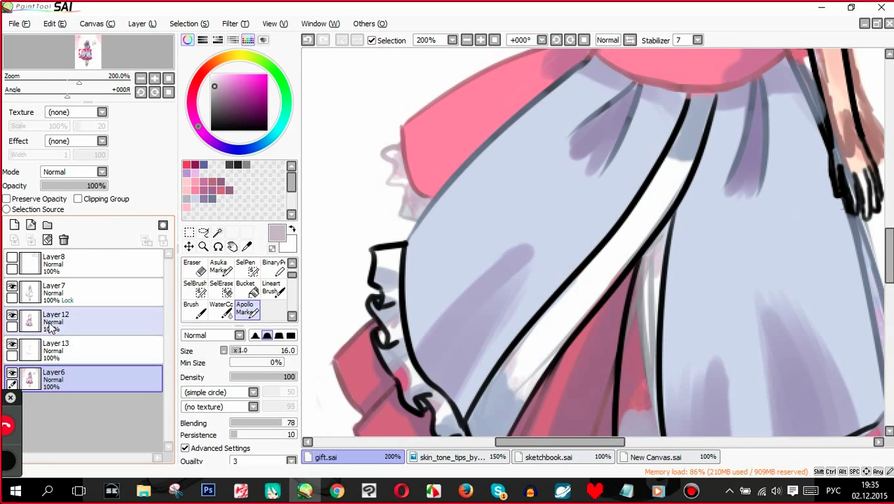
click(12, 373)
click(44, 320)
click(31, 240)
- Recolour the collar, cuff and bodice panel outlines on Layer7 in the sampled pale mauve with the Brush at size 14
click(84, 293)
scroll(561, 280, down, 4)
scroll(532, 91, up, 4)
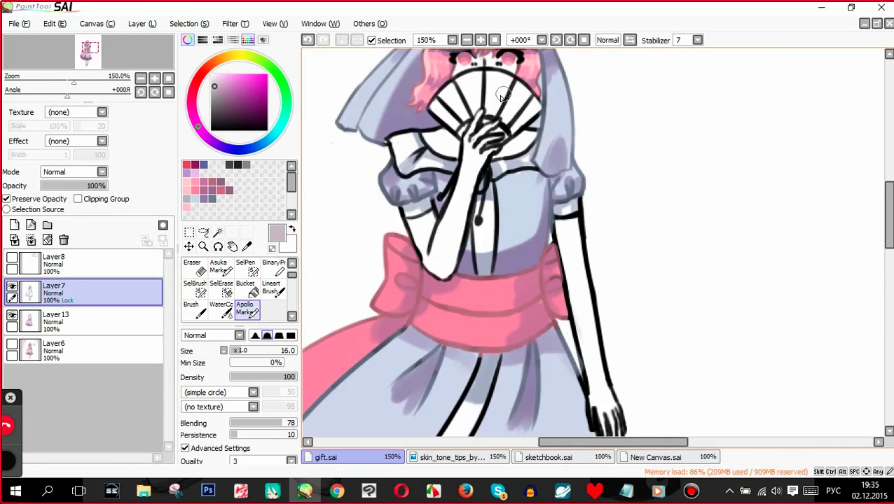
scroll(254, 272, up, 1)
click(255, 273)
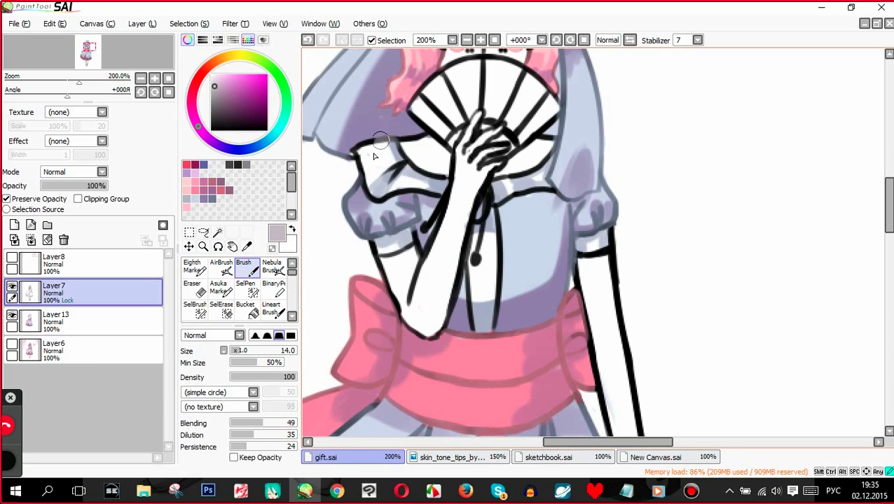
mouse_move(380, 171)
mouse_down()
mouse_move(397, 155)
mouse_move(425, 174)
mouse_move(375, 178)
mouse_move(376, 190)
mouse_move(430, 191)
mouse_up()
mouse_move(494, 200)
mouse_down()
mouse_move(542, 165)
mouse_move(535, 167)
mouse_up()
drag(413, 179, 435, 187)
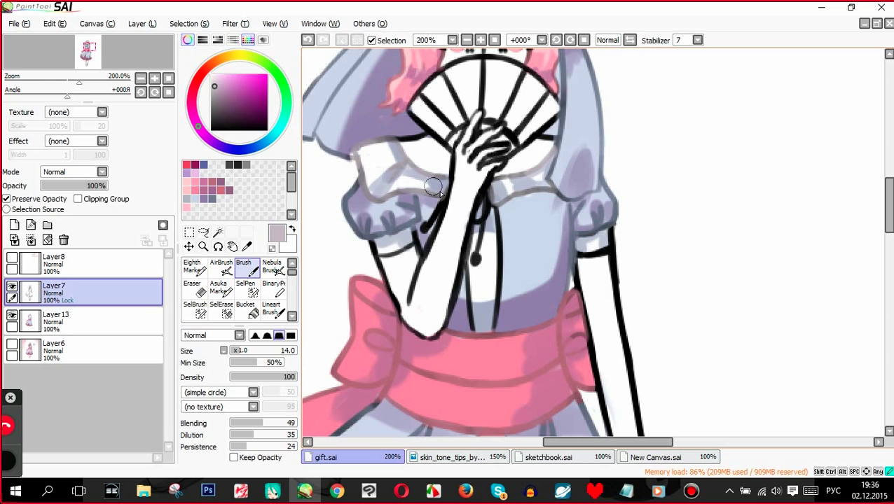
scroll(441, 180, down, 2)
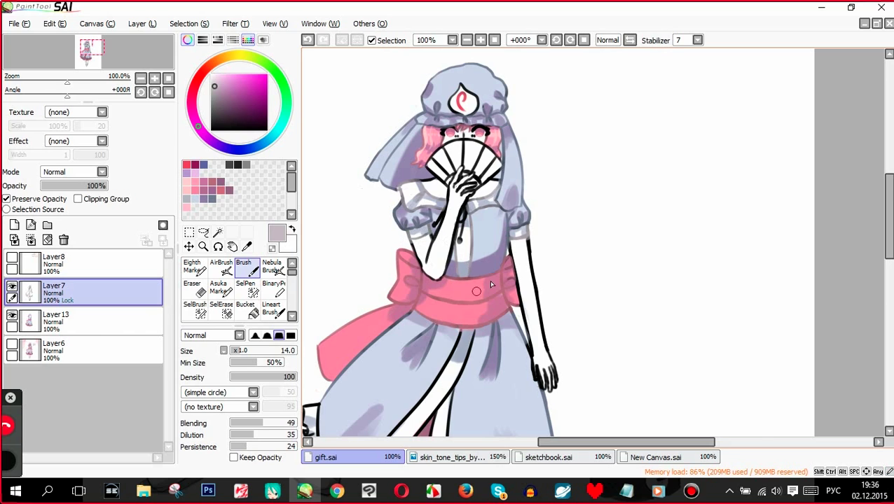
- Recolour the outlines of the skirt's front trim and ruffled hem on Layer7 in pale mauve with the Brush
scroll(491, 285, down, 3)
scroll(532, 201, up, 2)
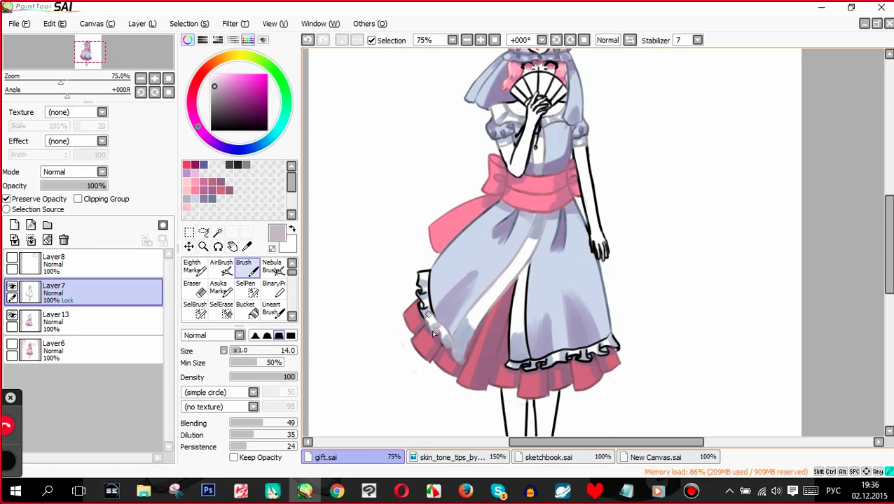
drag(430, 325, 421, 278)
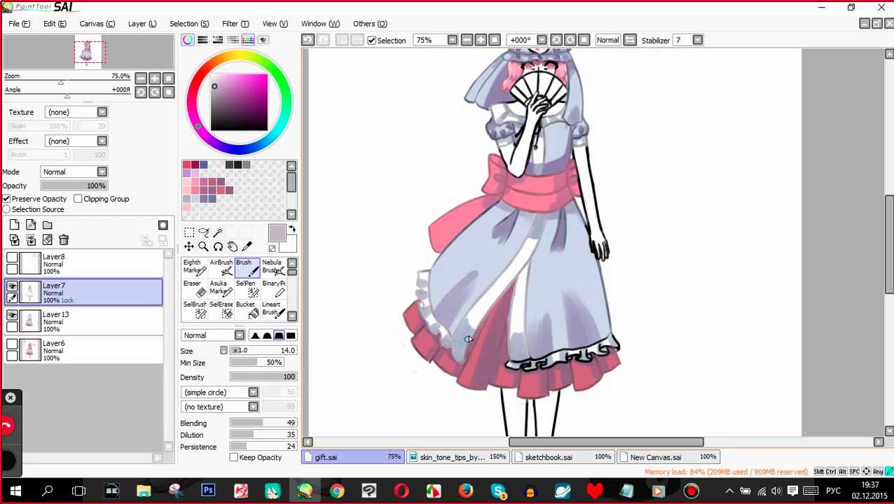
scroll(491, 325, up, 2)
mouse_move(438, 336)
mouse_down()
mouse_move(478, 344)
mouse_move(474, 339)
mouse_move(536, 325)
mouse_move(551, 333)
mouse_move(529, 316)
mouse_move(608, 321)
mouse_move(610, 298)
mouse_move(639, 293)
mouse_move(654, 302)
mouse_move(645, 285)
mouse_move(633, 304)
mouse_move(596, 318)
mouse_up()
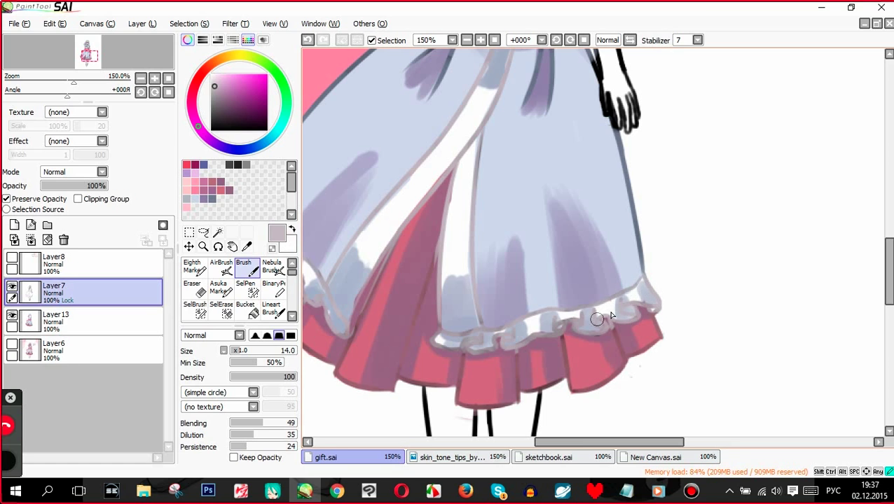
- Recolour the outline of the white droplet emblem on the hat in pale mauve on Layer7
scroll(550, 288, down, 4)
scroll(561, 247, up, 1)
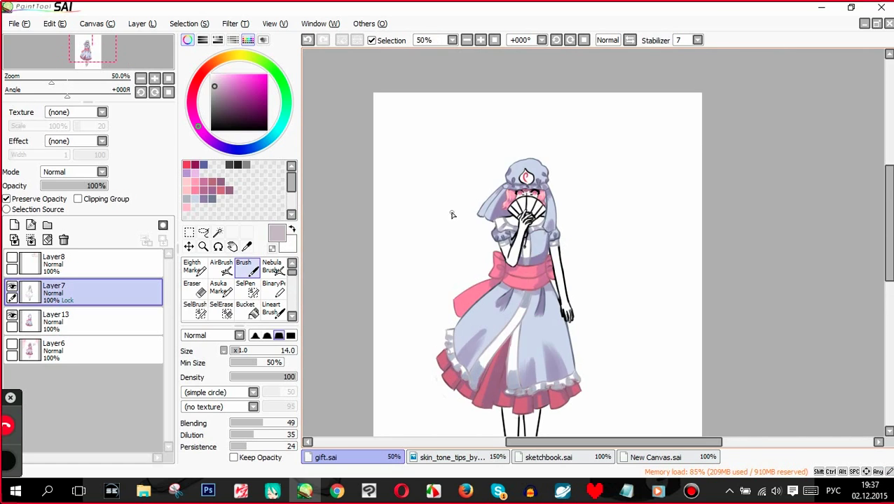
scroll(452, 213, down, 1)
scroll(501, 184, up, 6)
scroll(475, 153, up, 1)
mouse_move(438, 277)
mouse_down()
mouse_move(466, 195)
mouse_move(551, 234)
mouse_move(539, 294)
mouse_move(439, 233)
mouse_move(513, 186)
mouse_up()
scroll(518, 210, down, 6)
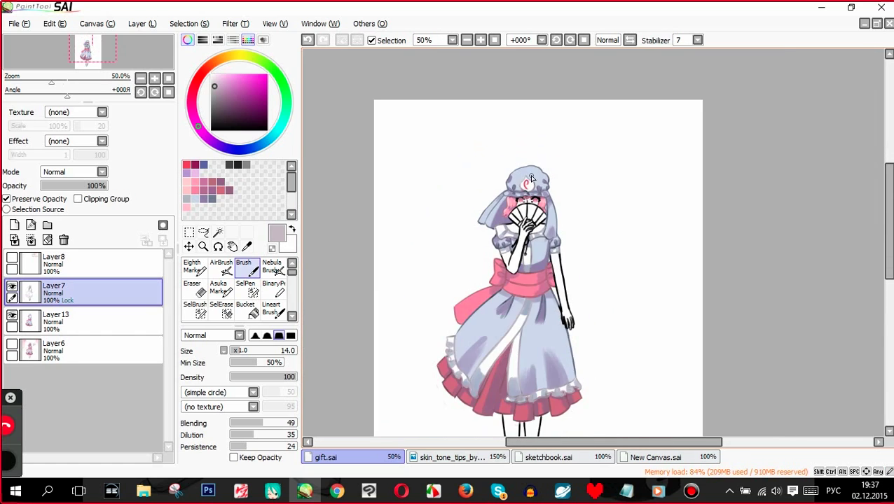
- Sample the fan's purplish pink from the Layer6 reference, hide Layer6, and create a new layer above it
scroll(537, 280, up, 1)
scroll(538, 280, down, 3)
scroll(552, 272, up, 4)
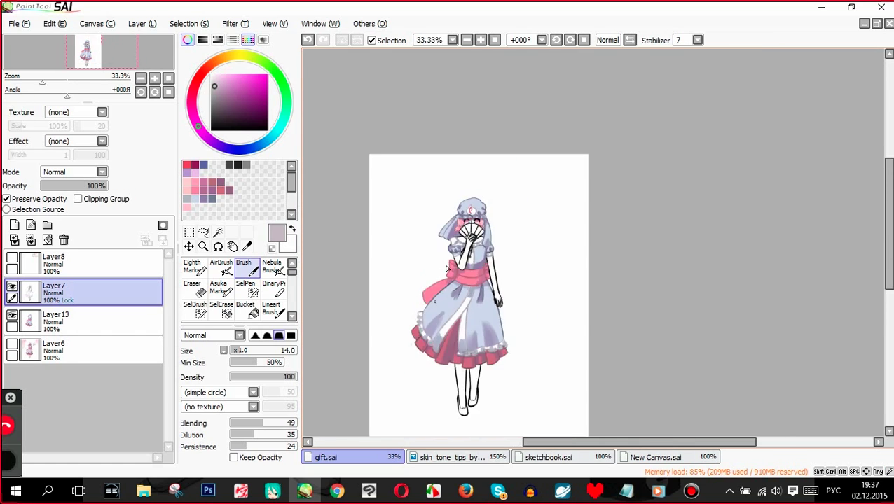
scroll(554, 272, up, 2)
scroll(570, 187, down, 4)
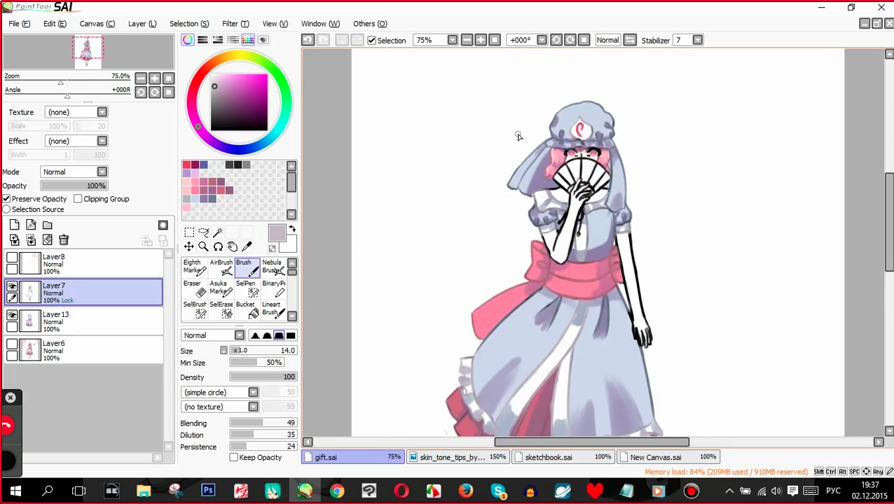
scroll(540, 165, up, 5)
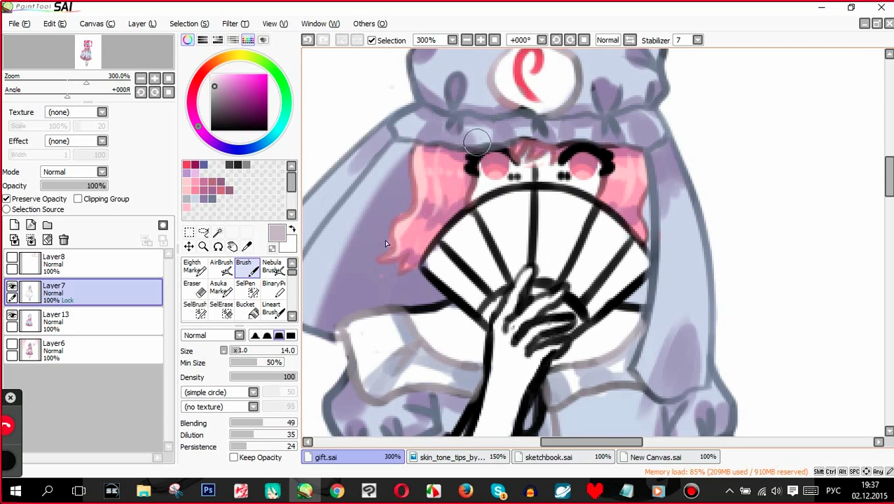
click(11, 344)
right_click(531, 211)
click(98, 349)
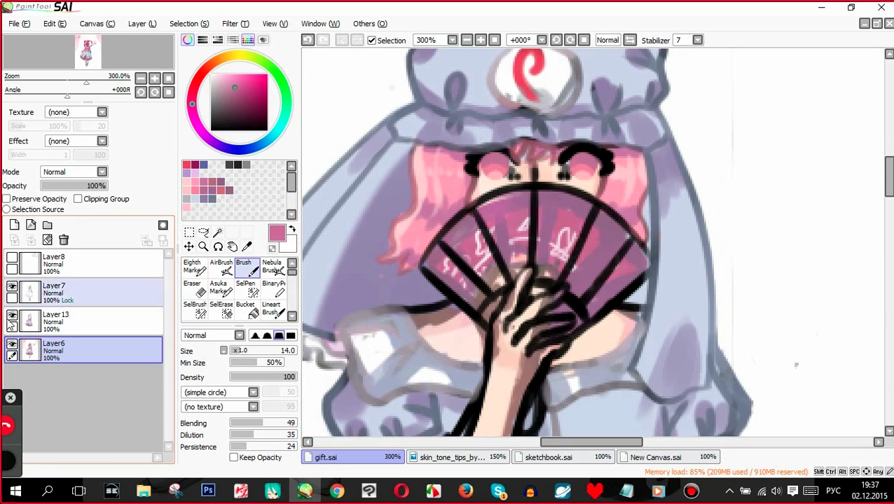
click(12, 344)
click(14, 224)
- Fill the whole fan with the sampled purplish pink on Layer14 using the Apollo Marker at size 16
scroll(532, 168, down, 4)
scroll(532, 168, up, 3)
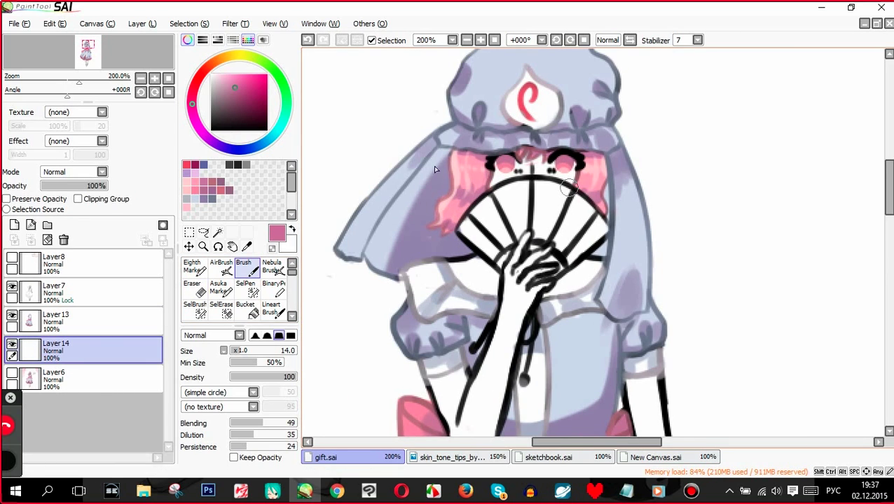
scroll(259, 301, down, 1)
click(246, 310)
mouse_move(498, 254)
mouse_down()
mouse_move(477, 218)
mouse_move(487, 209)
mouse_move(529, 200)
mouse_move(543, 227)
mouse_move(587, 216)
mouse_up()
mouse_move(558, 259)
mouse_down()
mouse_move(599, 228)
mouse_move(511, 190)
mouse_move(524, 236)
mouse_move(511, 256)
mouse_move(548, 258)
mouse_up()
scroll(600, 208, down, 3)
scroll(600, 208, up, 6)
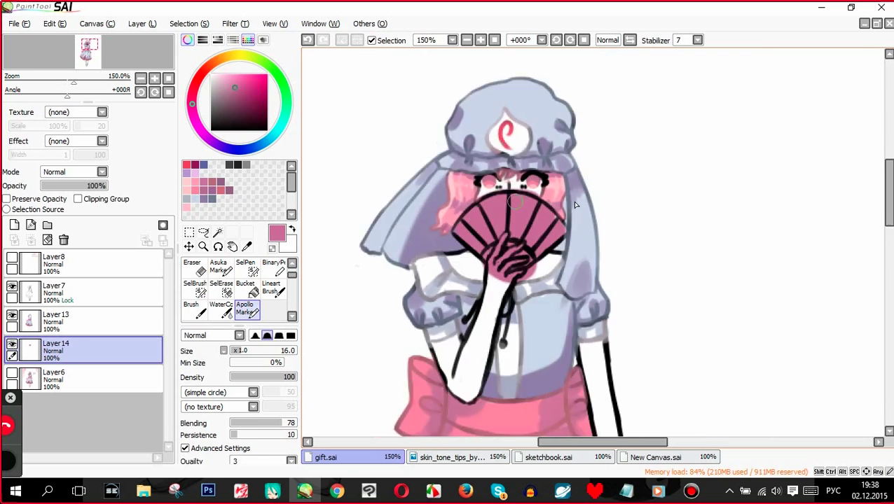
- Erase the colour overlapping the fan's right edge on Layer13 with the Eraser at size 4
click(192, 268)
key(ctrl+z)
click(117, 323)
click(276, 441)
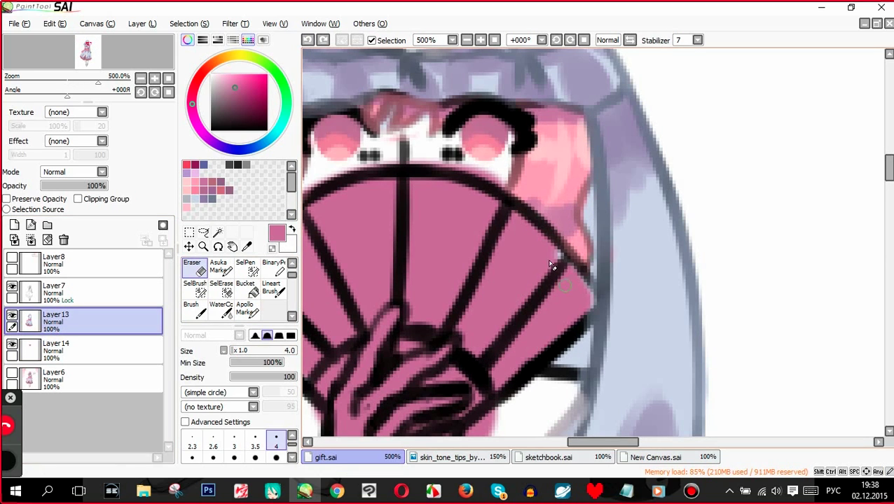
drag(589, 293, 586, 258)
scroll(627, 198, down, 5)
scroll(627, 199, up, 3)
- Erase the fan's pink from the hand and fingers on Layer14 with the Eraser at size 4
click(115, 349)
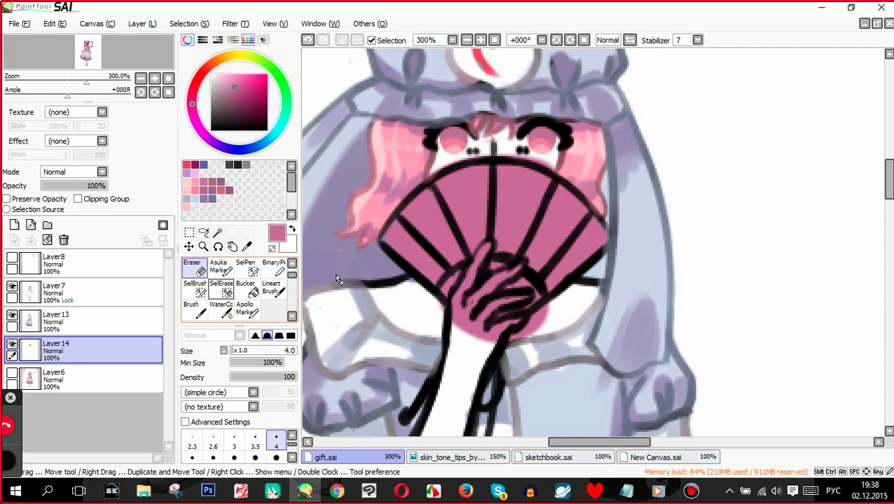
mouse_move(485, 246)
mouse_down()
mouse_move(463, 303)
mouse_move(498, 285)
mouse_up()
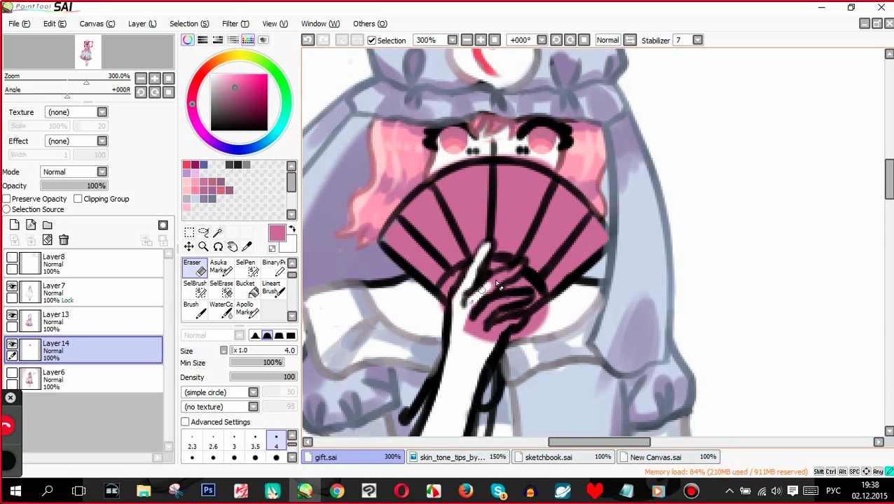
mouse_move(464, 326)
mouse_down()
mouse_move(518, 294)
mouse_move(469, 333)
mouse_move(514, 320)
mouse_up()
mouse_move(482, 347)
mouse_down()
mouse_move(511, 322)
mouse_move(546, 317)
mouse_up()
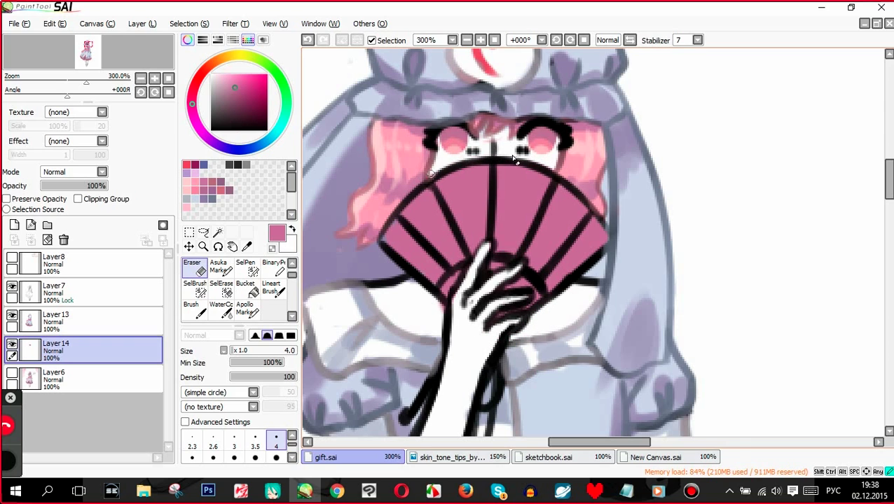
scroll(625, 228, down, 6)
scroll(575, 223, up, 7)
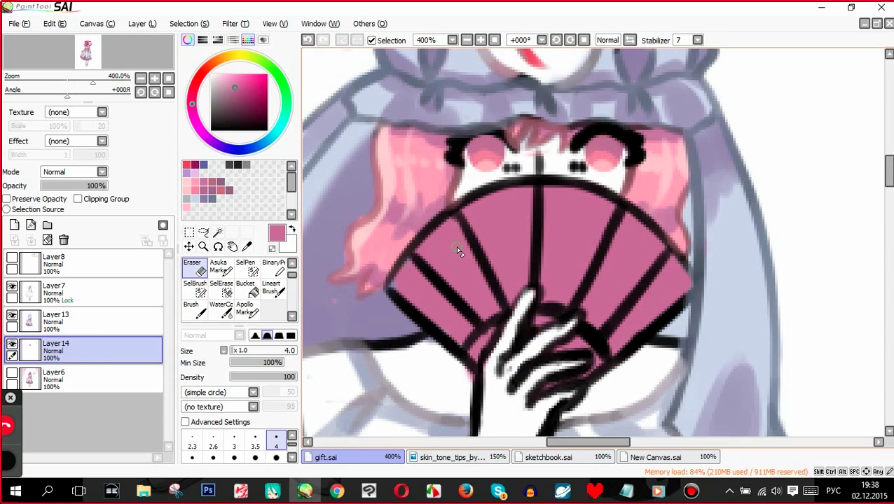
click(343, 493)
key(ctrl+t)
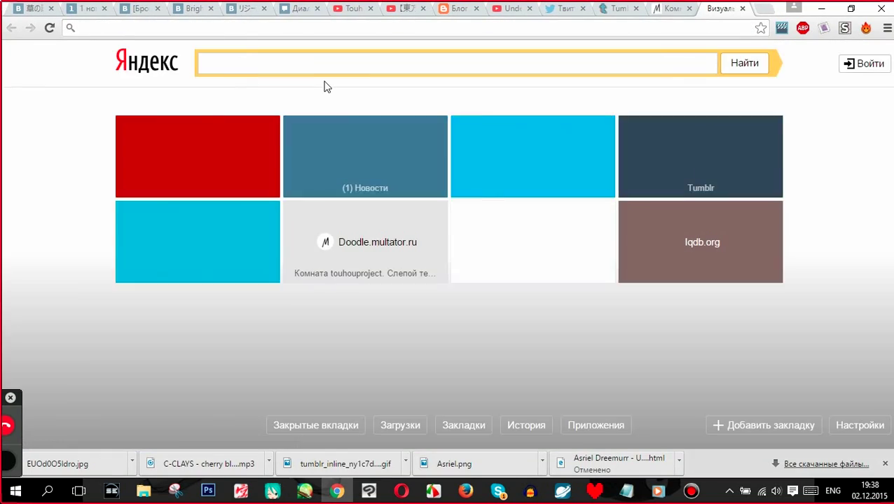
text(www.devianta)
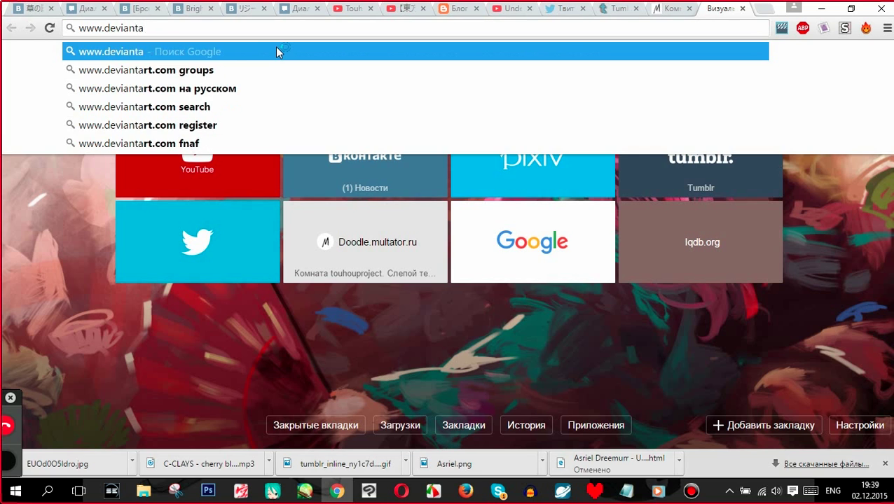
text(rt.com)
key(Return)
click(87, 10)
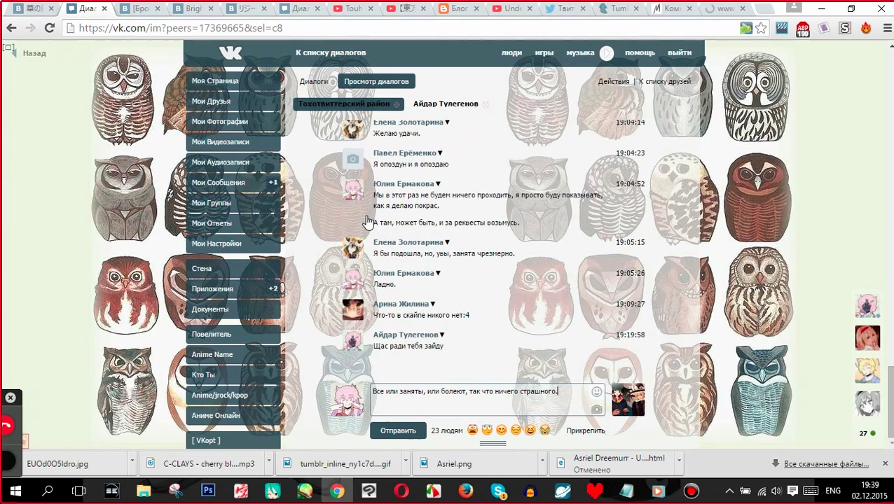
click(724, 9)
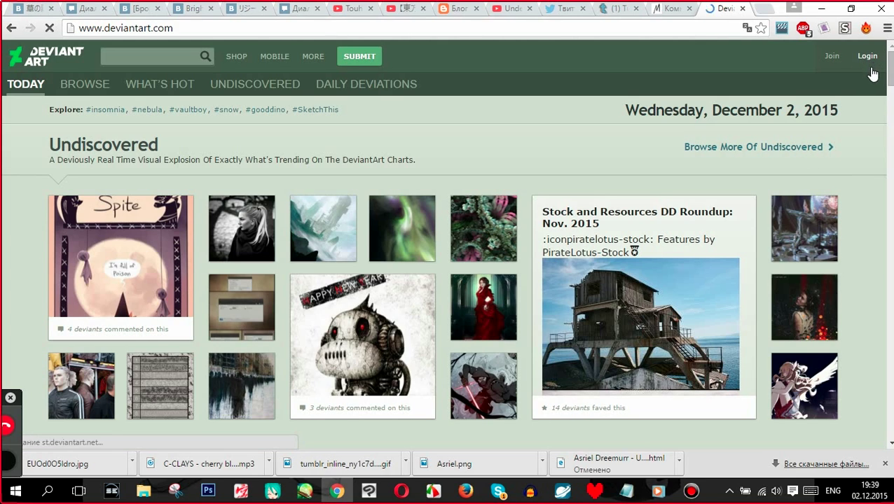
- Log in to DeviantArt with the saved account details and browse the favourites from the account's own profile
click(871, 63)
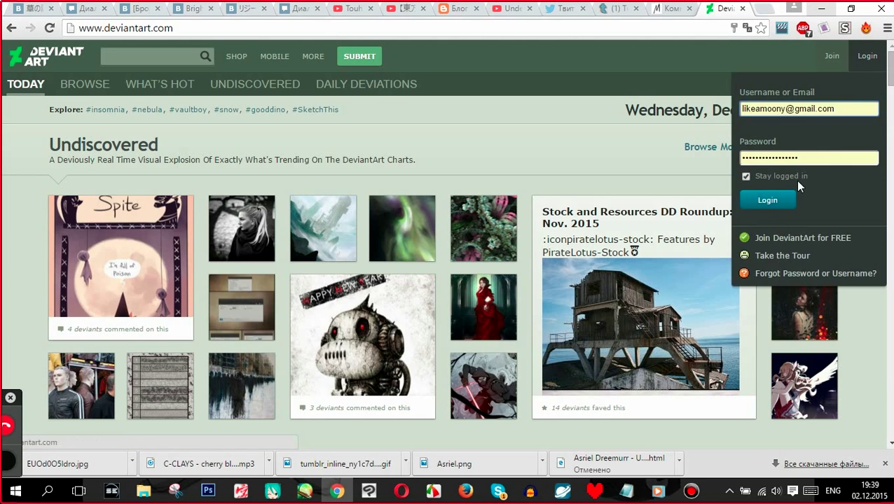
click(767, 201)
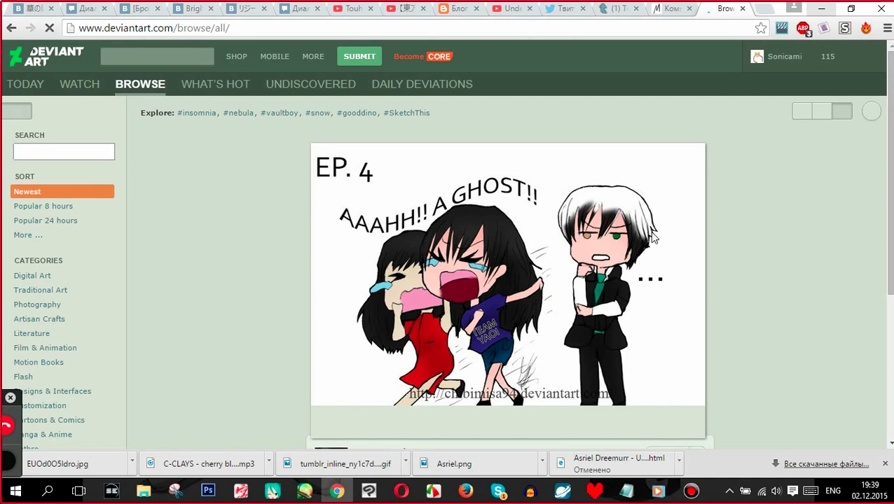
mouse_move(825, 67)
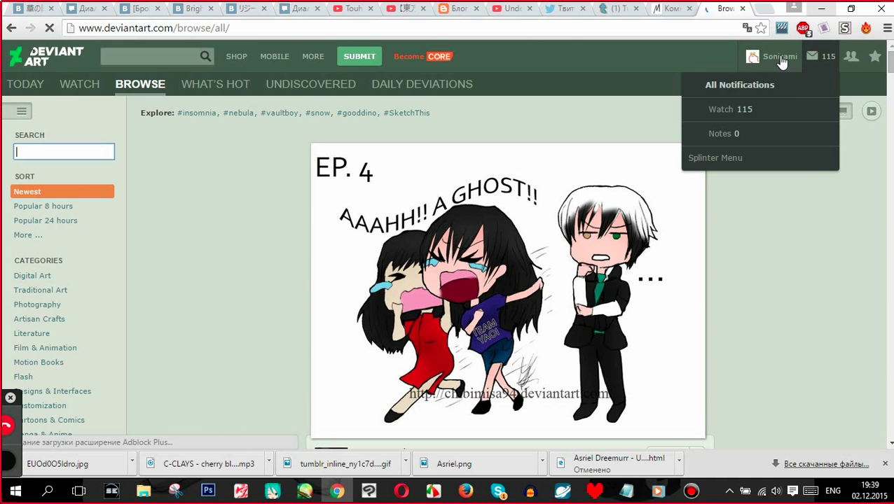
click(778, 56)
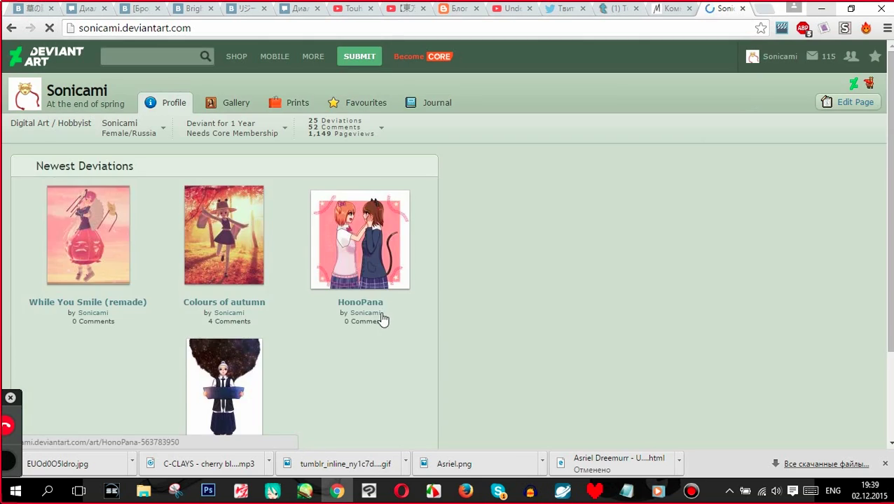
scroll(379, 320, down, 10)
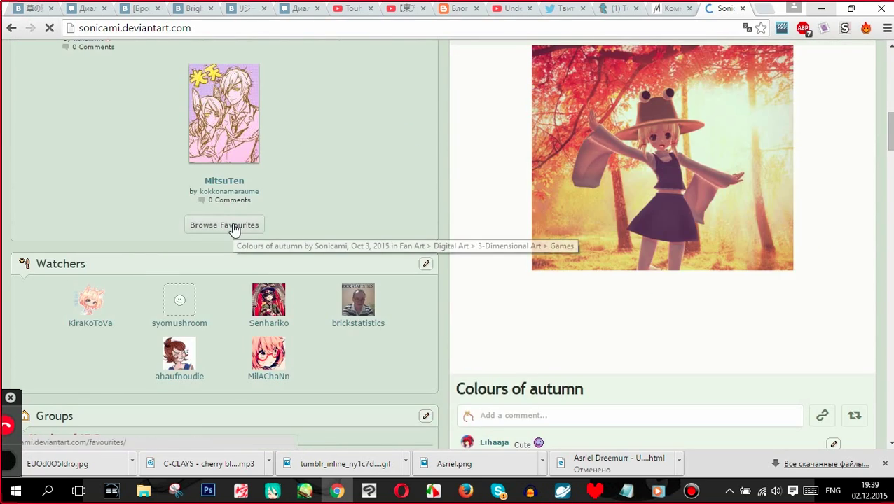
click(234, 228)
- Return to PaintTool SAI, sample a peach skin tone from the skin tone tips image, and add a new layer above Layer6 in gift.sai
mouse_move(304, 490)
click(313, 438)
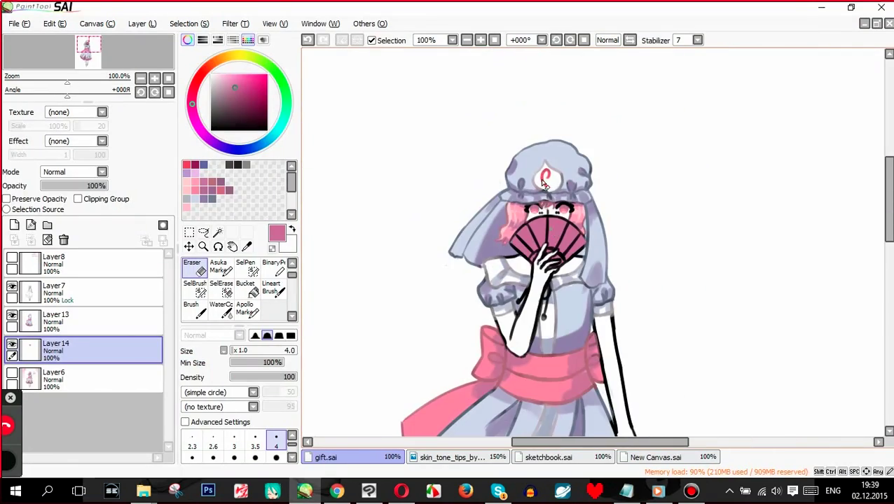
scroll(540, 183, down, 2)
scroll(536, 200, up, 4)
scroll(534, 201, up, 1)
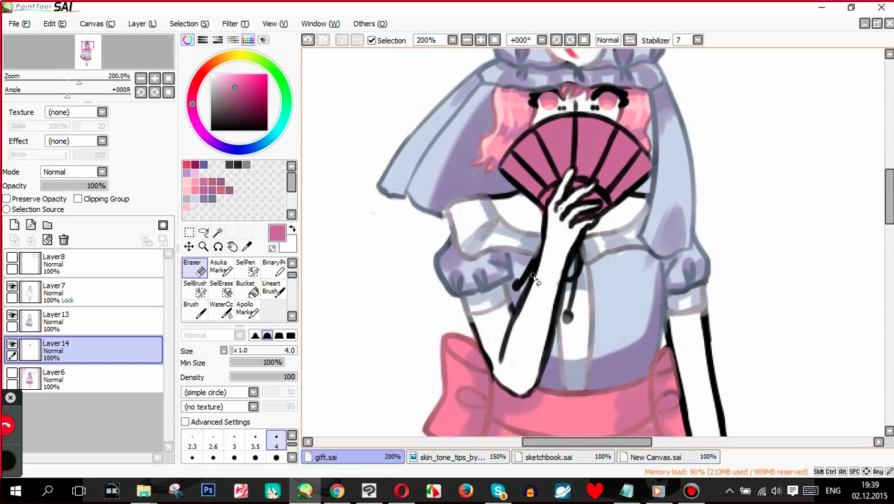
click(501, 457)
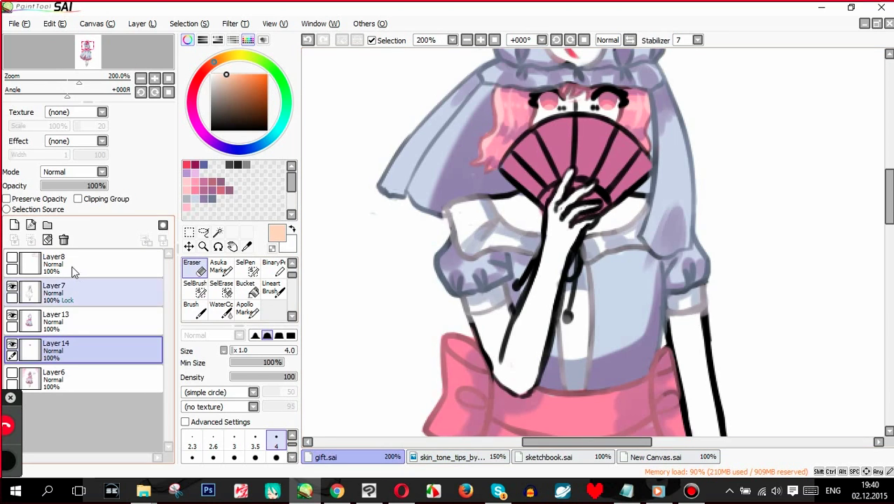
click(77, 377)
click(14, 224)
- Try filling the arms, neckline, face and legs with peach on Layer15 using the Apollo Marker at size 24, and clear the layer
click(247, 310)
mouse_move(490, 315)
mouse_down()
mouse_move(484, 347)
mouse_move(561, 217)
mouse_move(580, 203)
mouse_move(617, 218)
mouse_move(581, 242)
mouse_up()
drag(546, 122, 600, 133)
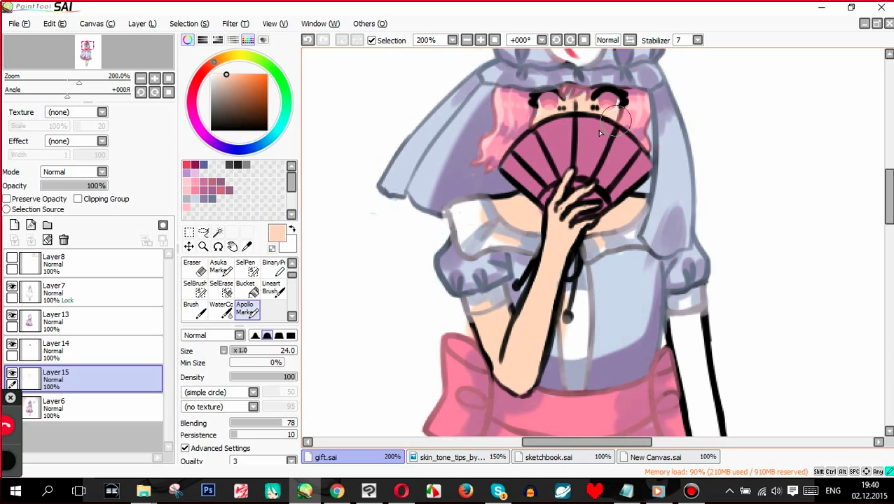
scroll(618, 274, down, 4)
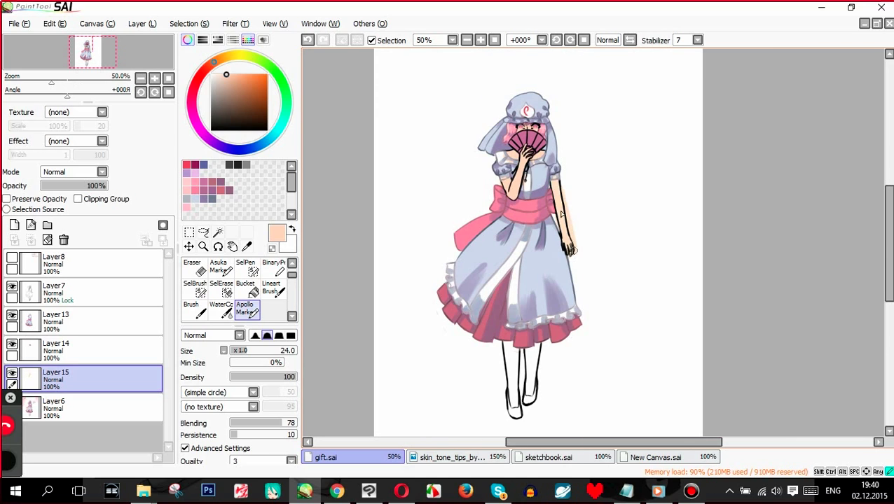
drag(540, 348, 528, 399)
mouse_move(513, 345)
mouse_down()
mouse_move(515, 412)
mouse_move(510, 403)
mouse_up()
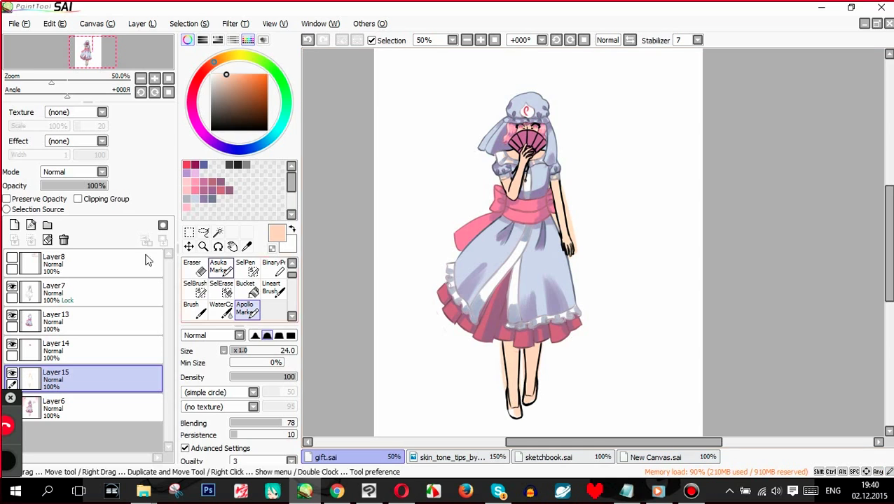
click(47, 240)
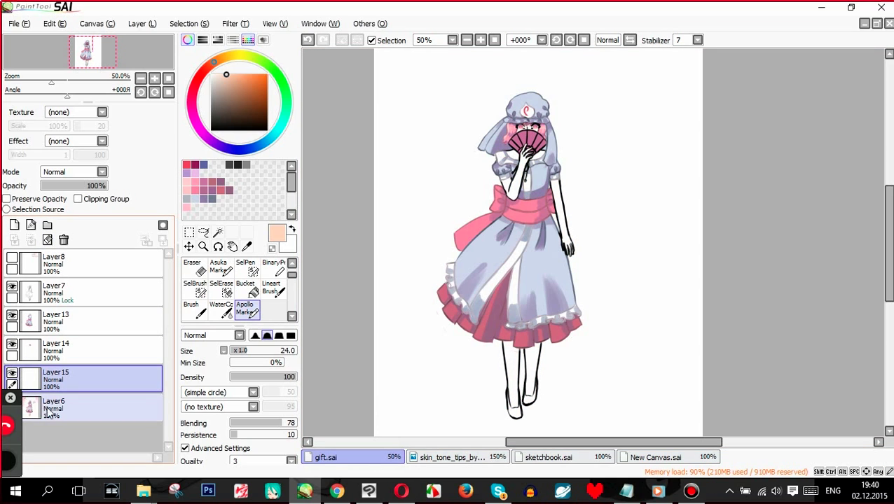
- Show and select the Layer6 reference, hide Layer13, and sample the lighter skin tone from the girl's face
click(4, 414)
click(20, 407)
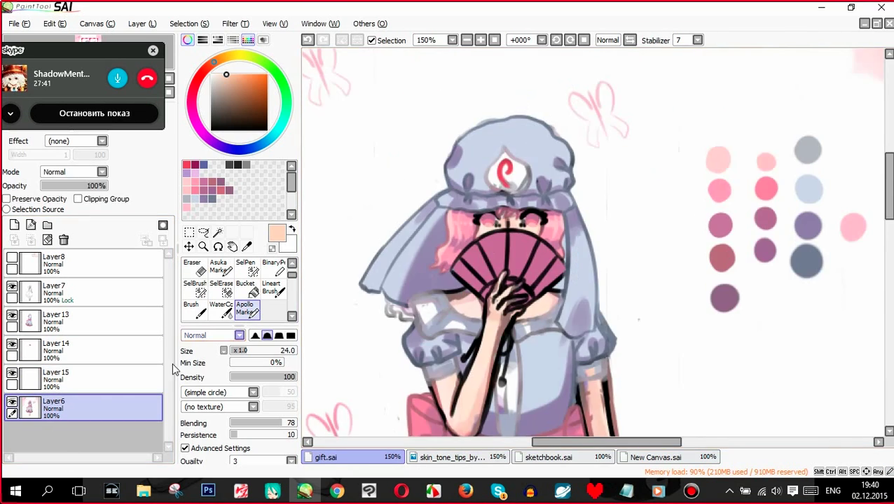
key(ctrl+plus)
key(ctrl+plus)
key(ctrl+plus)
key(ctrl+plus)
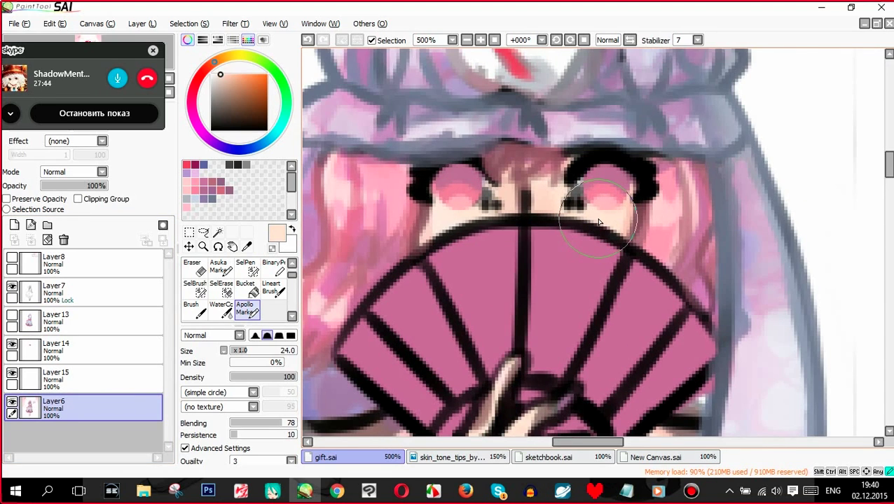
- Hide the Layer6 reference, make Layer15 the active layer, and show Layer13 again
click(12, 402)
click(21, 380)
key(ctrl+minus)
key(ctrl+minus)
key(ctrl+minus)
key(ctrl+minus)
key(ctrl+minus)
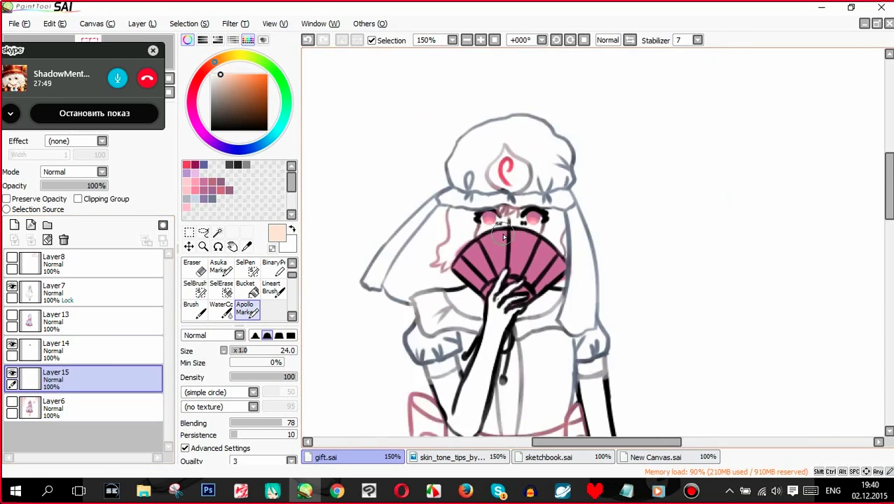
click(14, 326)
click(12, 316)
key(ctrl+minus)
key(ctrl+plus)
click(14, 380)
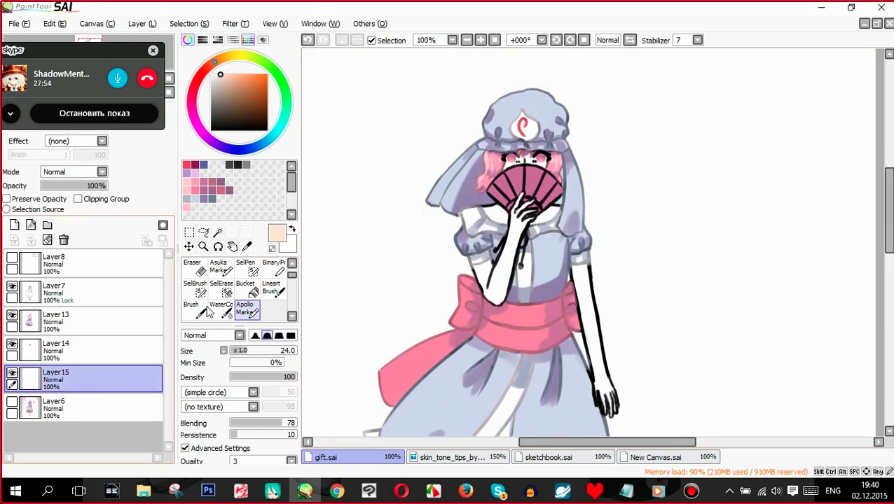
- Fill the arms, neckline, face and legs with the sampled light skin tone on Layer15 using the Apollo Marker at size 24
mouse_move(485, 269)
mouse_down()
mouse_move(496, 297)
mouse_move(524, 212)
mouse_up()
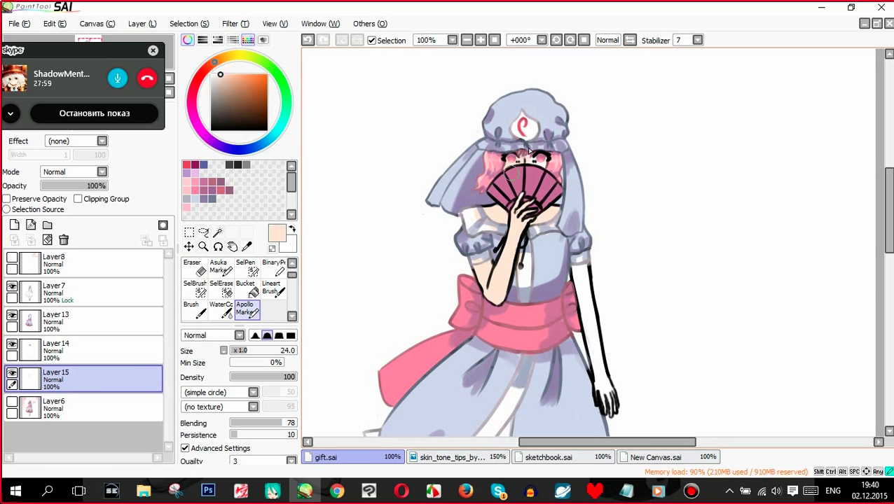
drag(579, 268, 607, 401)
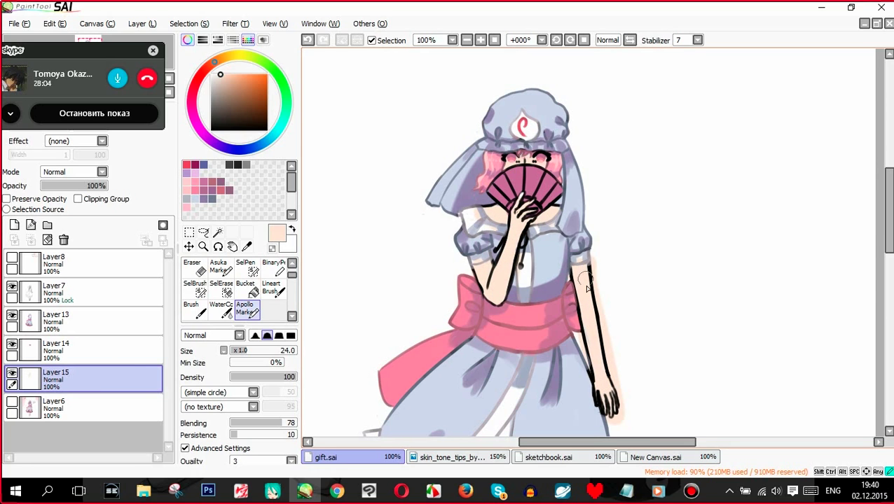
scroll(560, 236, down, 4)
scroll(557, 413, up, 3)
drag(516, 253, 519, 348)
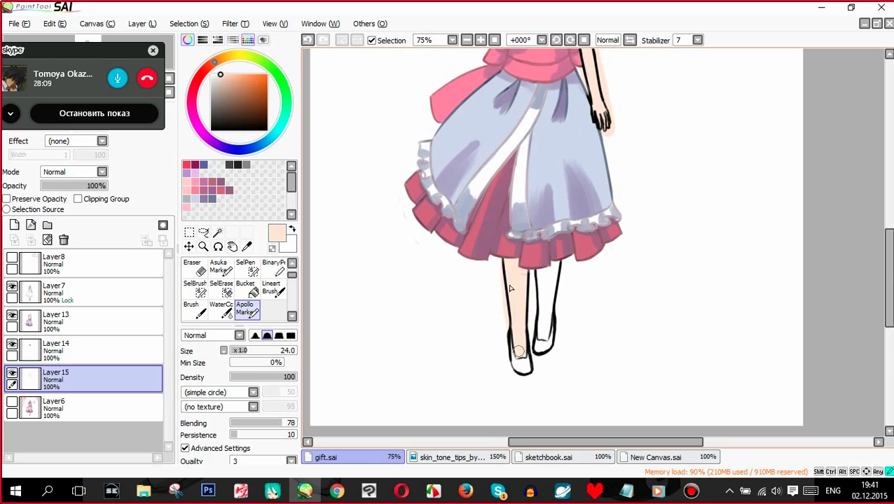
mouse_move(516, 300)
mouse_down()
mouse_move(539, 326)
mouse_move(552, 298)
mouse_up()
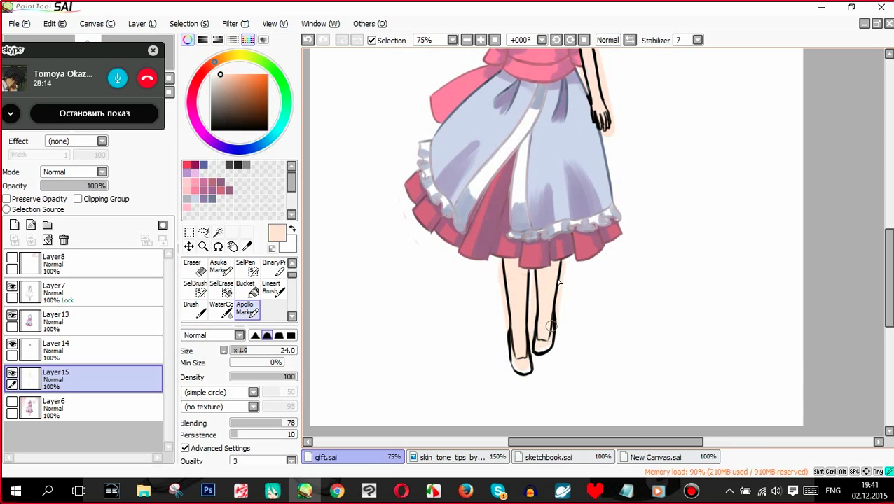
- Erase the skin colour spilling outside the arms, sleeves and lowered hand on Layer15 with the Eraser at size 7
scroll(574, 259, up, 3)
scroll(490, 289, up, 2)
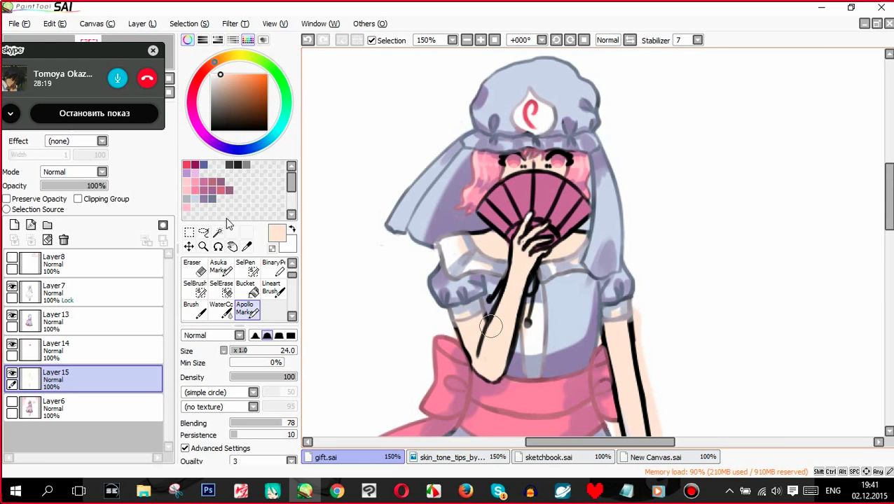
key(e)
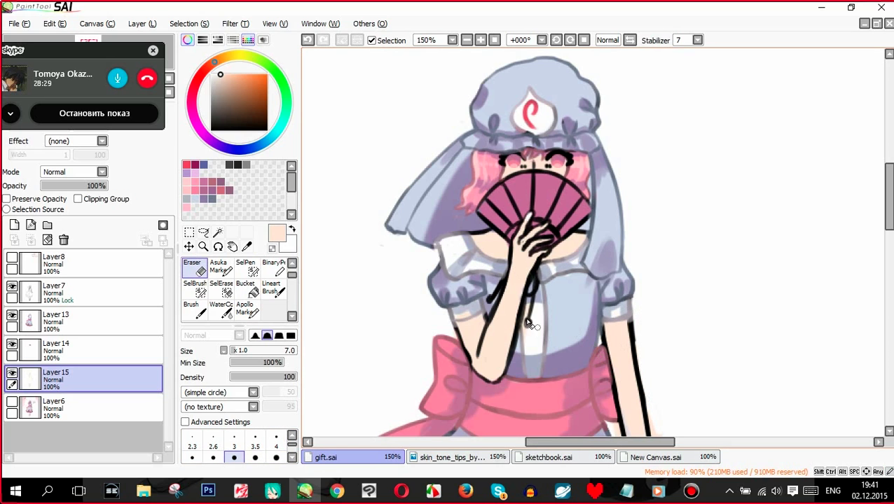
scroll(498, 313, down, 3)
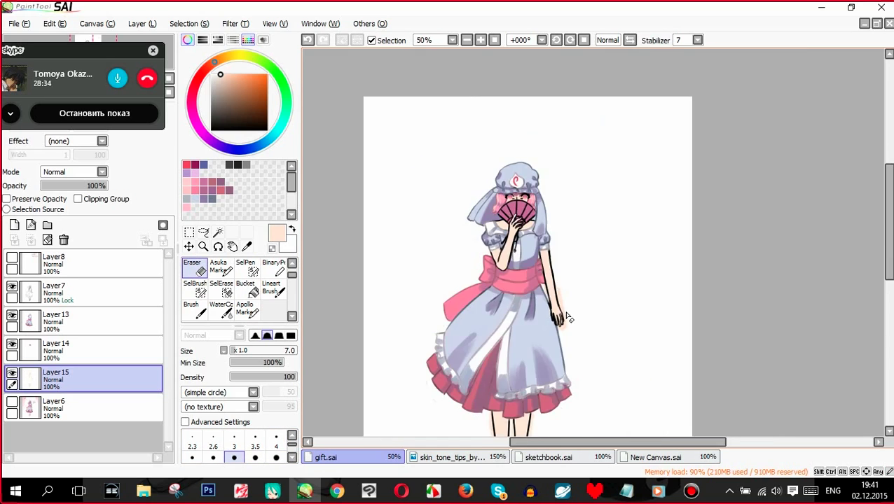
scroll(491, 254, up, 3)
drag(519, 199, 549, 337)
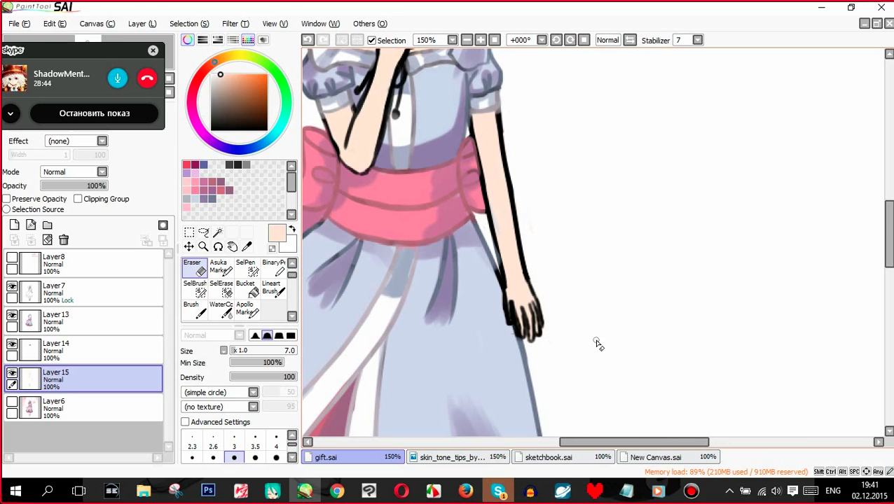
- Erase the skin colour around and between the legs and inside the shoes on Layer15 with the Eraser at size 7
scroll(595, 343, down, 3)
scroll(457, 268, up, 1)
scroll(457, 268, up, 2)
drag(435, 139, 456, 273)
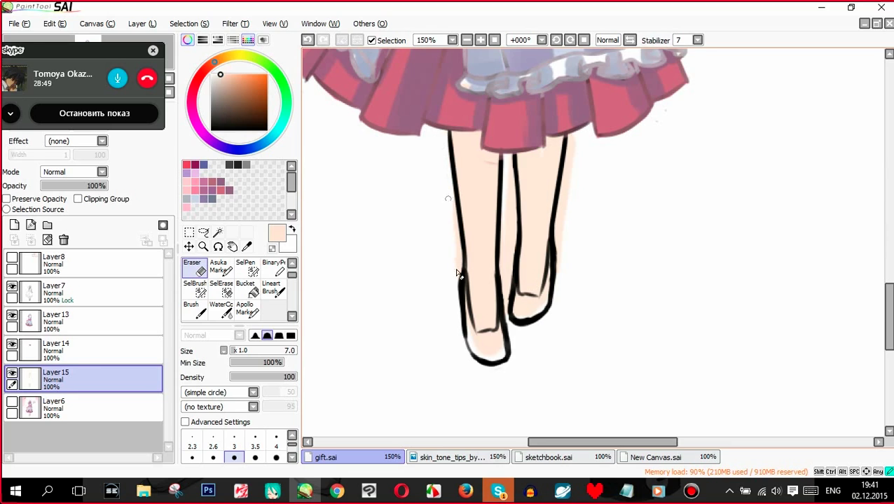
drag(465, 319, 490, 342)
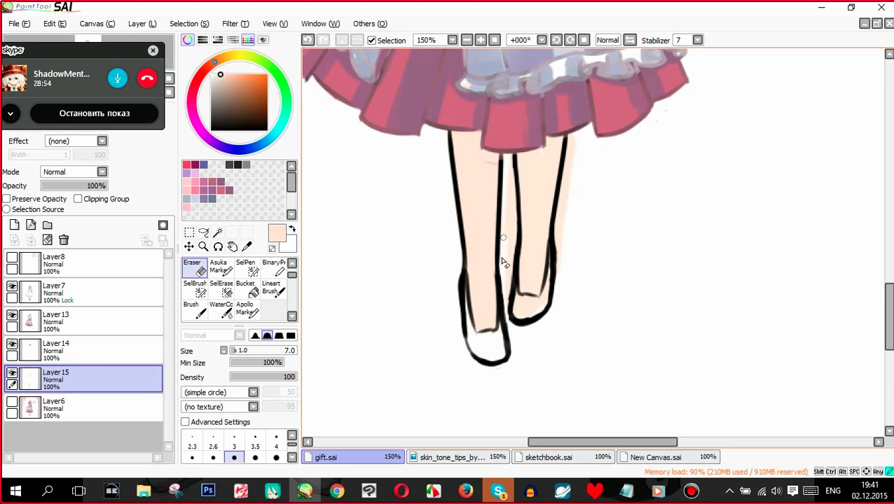
drag(509, 265, 513, 340)
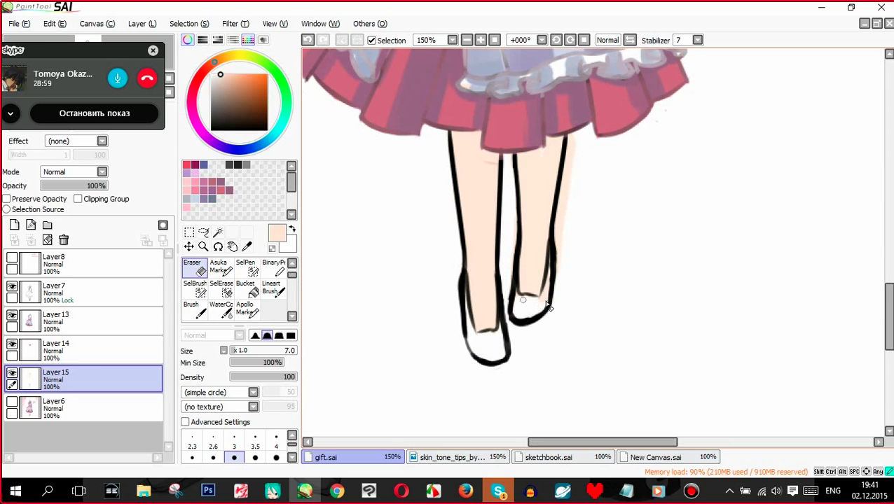
drag(568, 136, 564, 210)
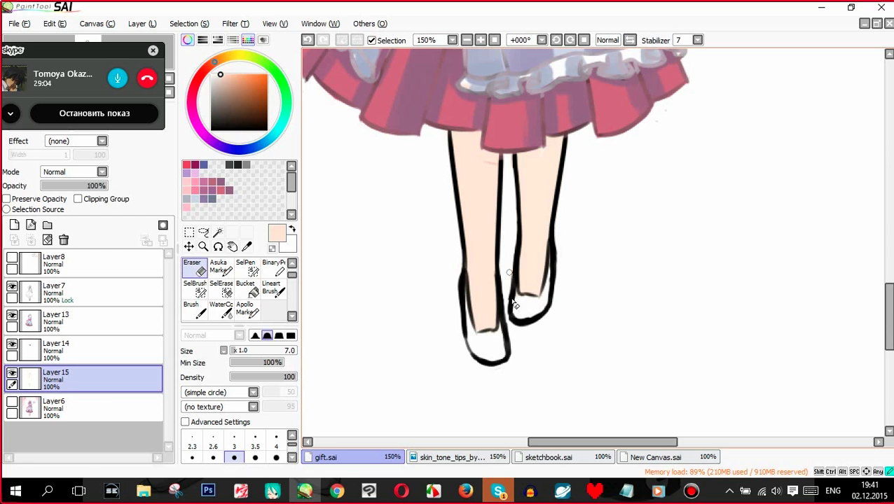
- Touch up the skin colour on the right-hand leg just below the skirt hem with the Apollo Marker at size 24
click(246, 309)
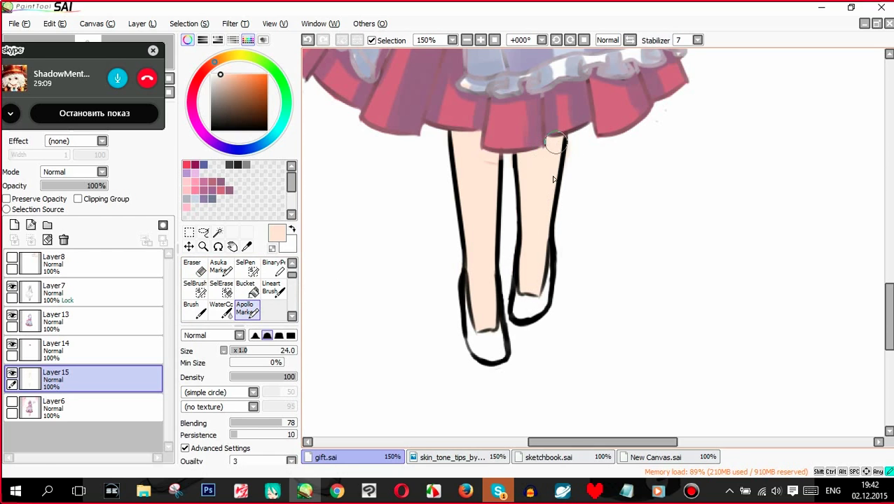
key(e)
scroll(566, 184, down, 4)
scroll(502, 251, up, 2)
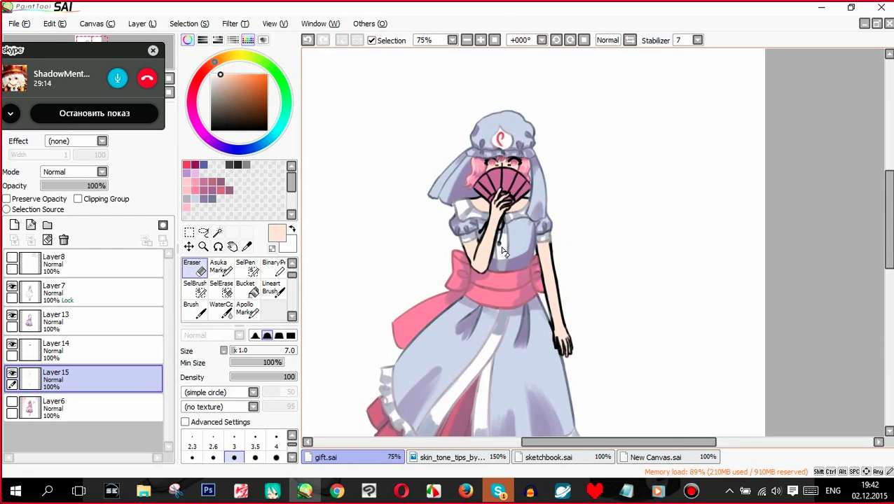
- Show Layer6, hide Layer7, Layer13, Layer14 and Layer15, and sample a light pink colour from the original painting
click(12, 403)
click(14, 354)
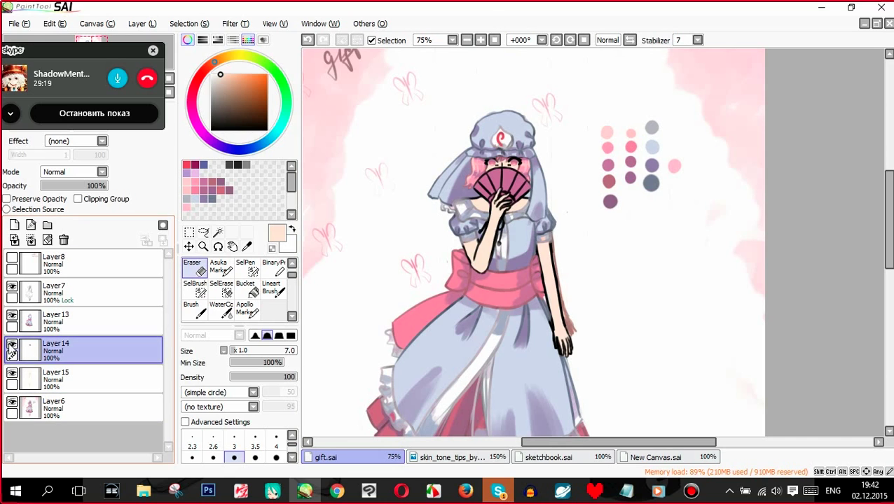
mouse_move(49, 378)
mouse_down()
mouse_move(45, 349)
mouse_move(52, 395)
mouse_up()
click(11, 316)
click(11, 344)
click(11, 373)
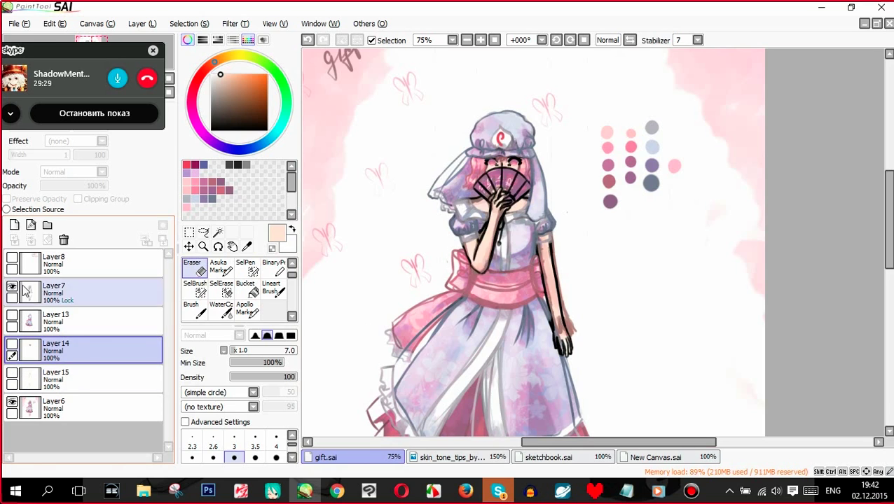
click(11, 287)
scroll(514, 176, up, 1)
scroll(507, 176, up, 4)
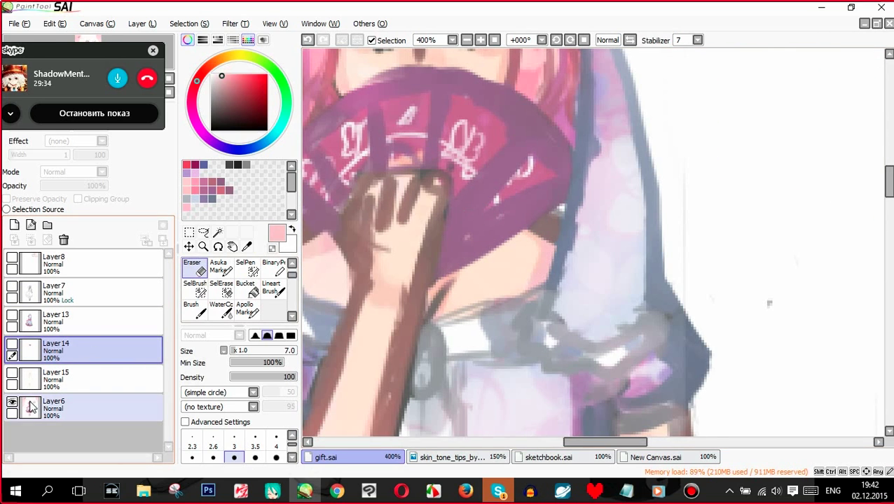
- Make Layer15, Layer14, Layer13 and Layer7 visible again above Layer6
click(12, 374)
click(12, 373)
click(12, 345)
click(11, 315)
click(12, 288)
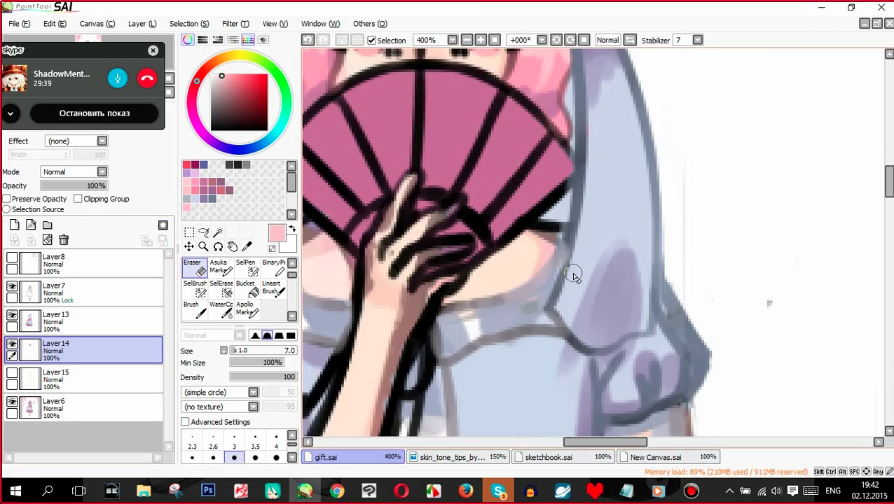
scroll(569, 267, down, 4)
click(10, 376)
scroll(527, 279, up, 4)
scroll(564, 238, down, 4)
scroll(528, 282, up, 2)
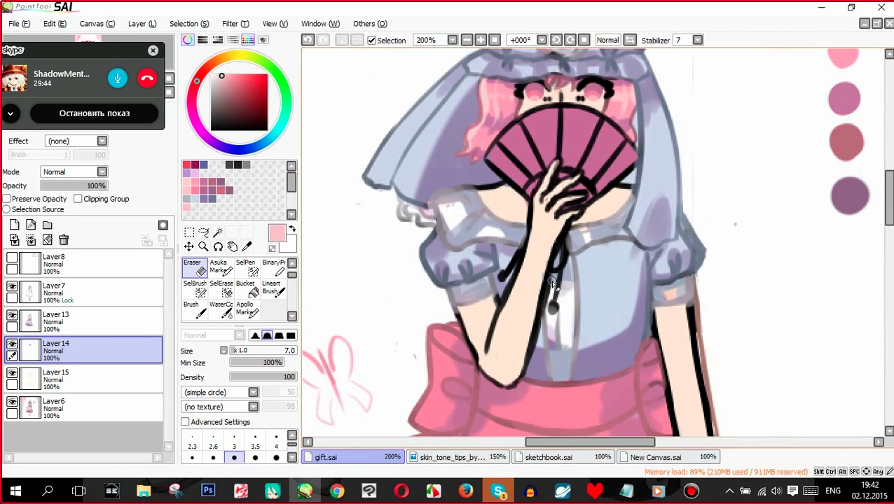
- Shade the raised arm, hand and neckline light pink on a new layer clipped to Layer15 using the Apollo Marker at size 12
click(247, 308)
click(84, 378)
click(14, 226)
click(86, 199)
click(240, 352)
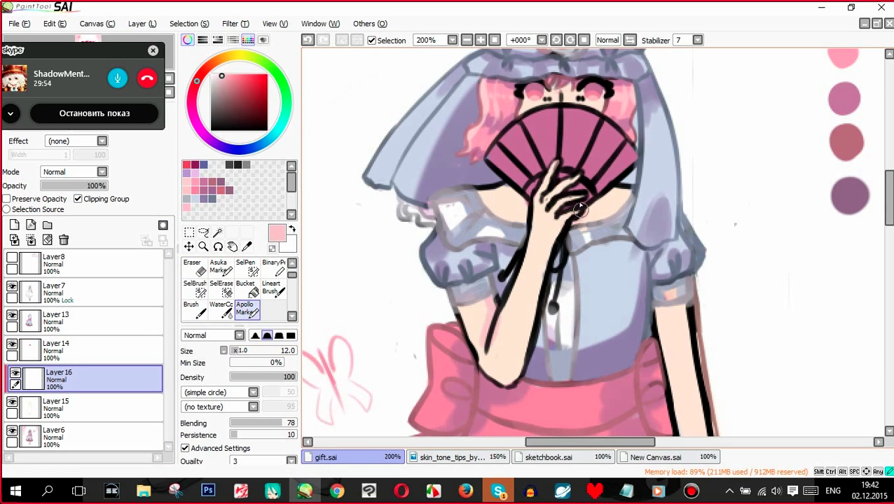
drag(562, 228, 513, 382)
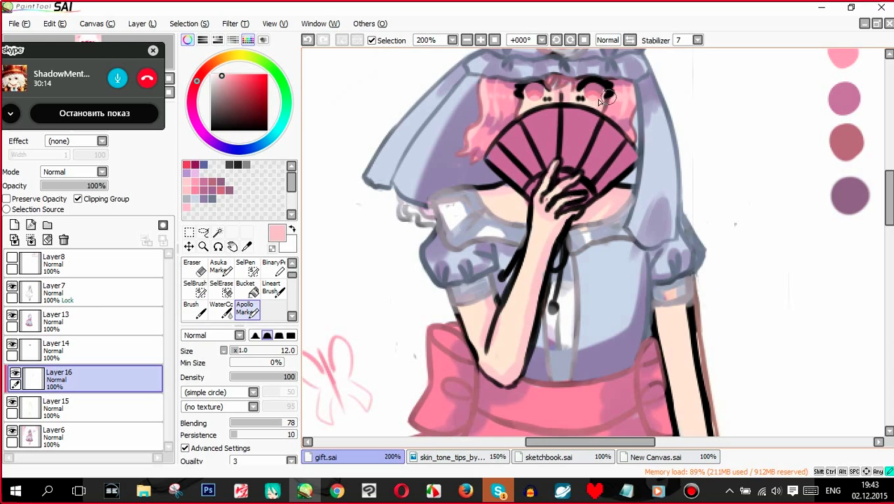
- Shade the lowered arm light pink from below the sleeve to the hand on the clipped layer with the Apollo Marker
scroll(570, 120, down, 4)
scroll(549, 237, up, 3)
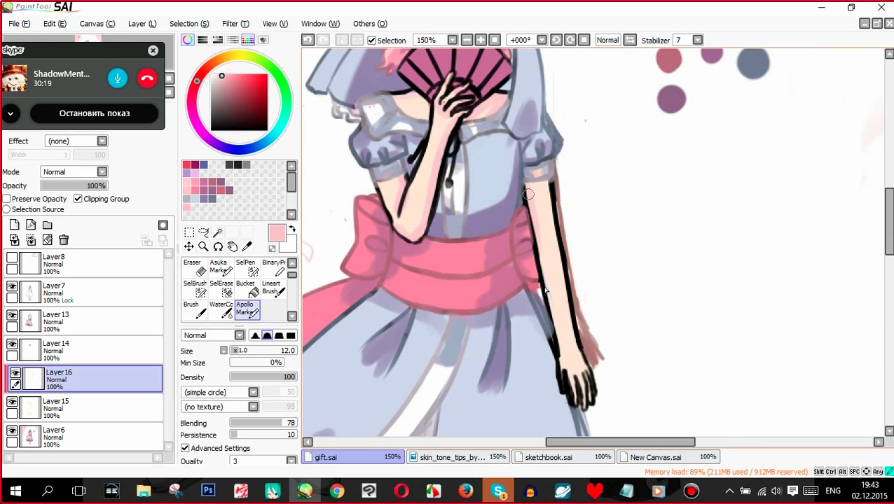
drag(528, 194, 559, 352)
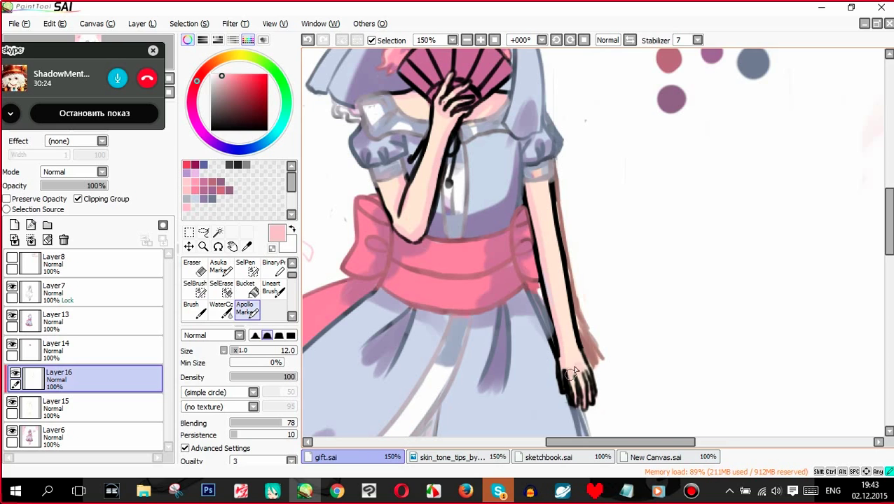
- Shade the legs light pink just below the skirt hem, merge the shading into Layer15 and make Layer13 active
scroll(570, 264, down, 4)
scroll(539, 371, up, 4)
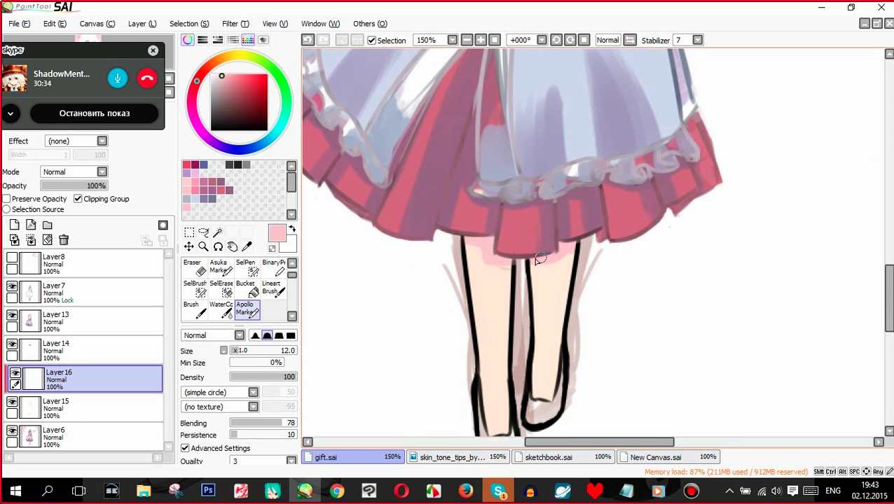
scroll(501, 265, down, 3)
scroll(544, 298, up, 3)
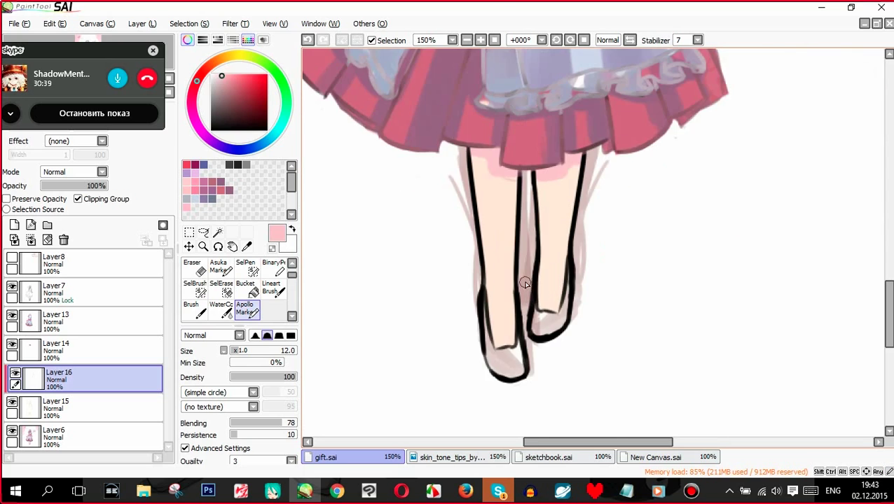
scroll(533, 315, down, 2)
scroll(453, 250, up, 1)
click(56, 318)
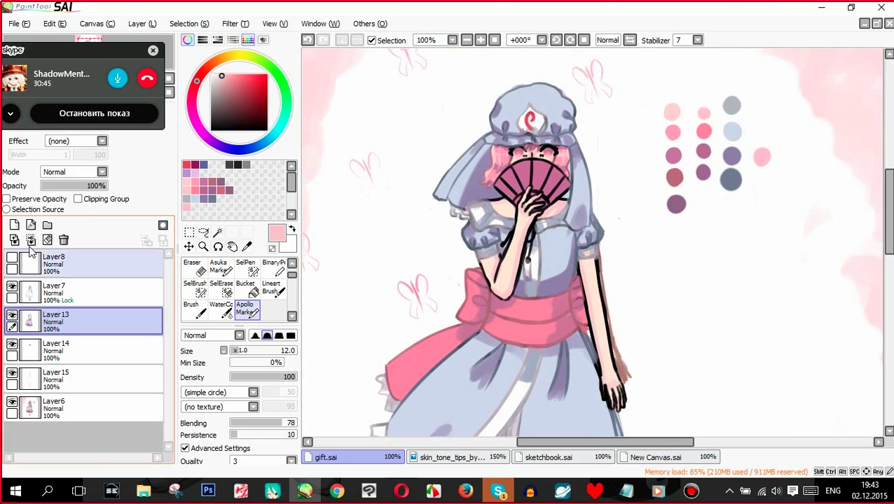
- Switch to Chrome, browse the DeviantArt favourites and open Toyosatomimi no Miko's Pattern
click(337, 492)
scroll(555, 269, down, 12)
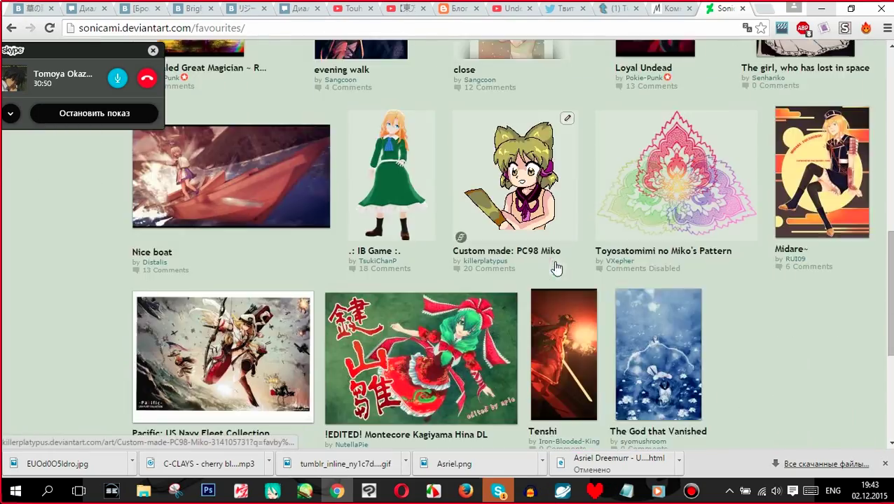
scroll(677, 316, up, 8)
scroll(677, 317, up, 4)
scroll(630, 244, down, 8)
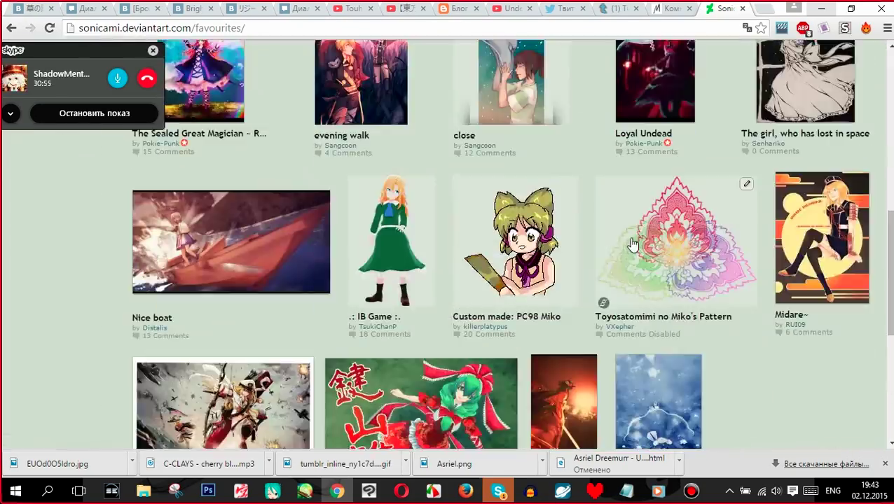
click(631, 243)
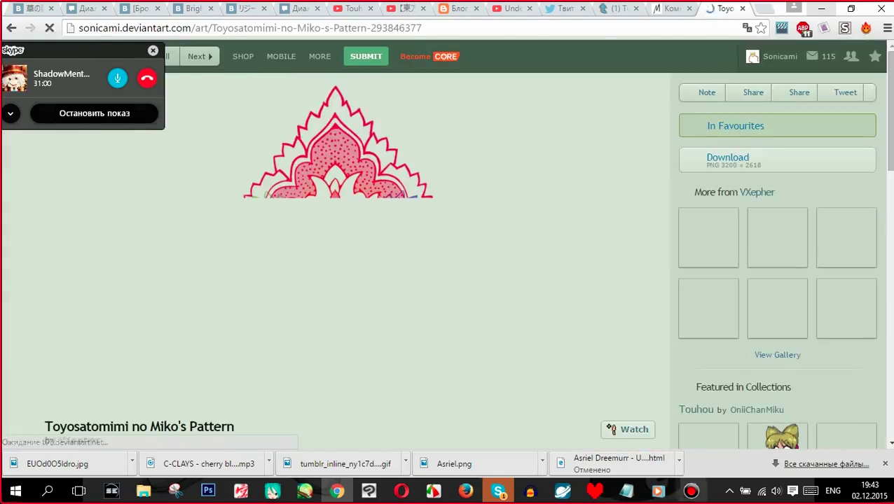
- Open Yuyuko Saigyouji's Fan from the same artist's works and copy the fan image
click(776, 249)
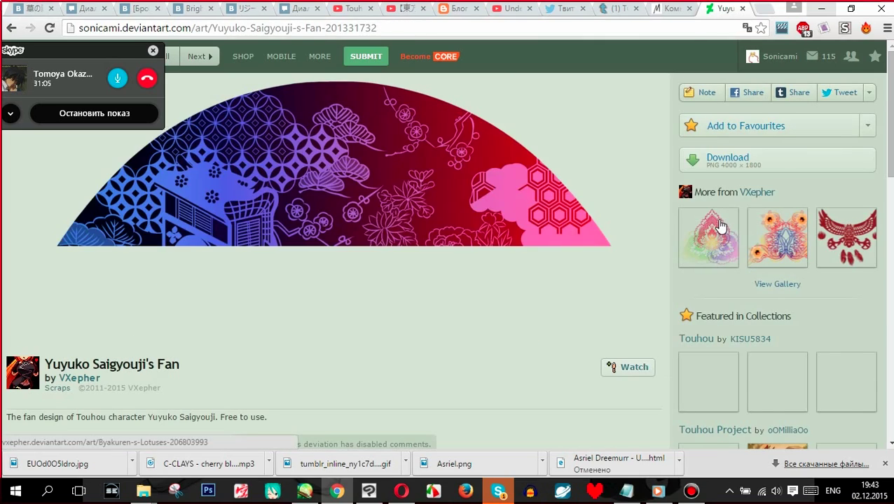
right_click(363, 209)
click(406, 250)
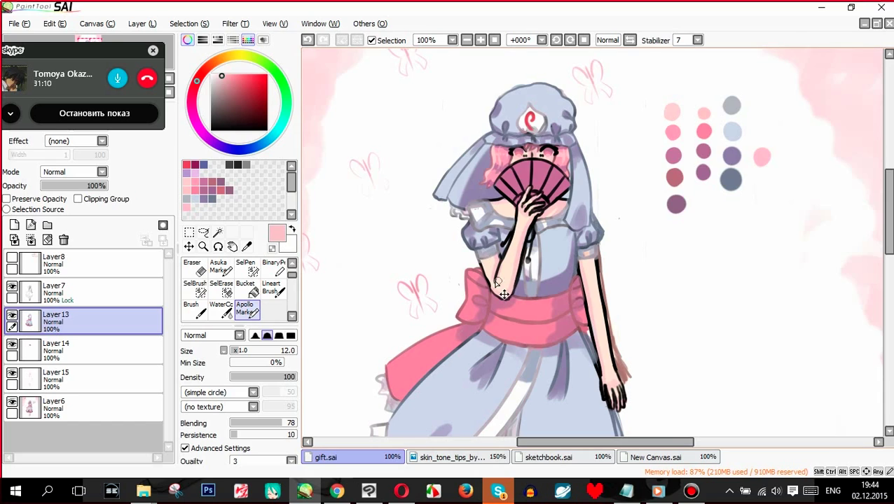
- Back in PaintTool SAI, paste the fan image, move its layer between Layer13 and Layer14, and clip it to Layer14
key(ctrl+v)
key(minus)
drag(92, 321, 91, 351)
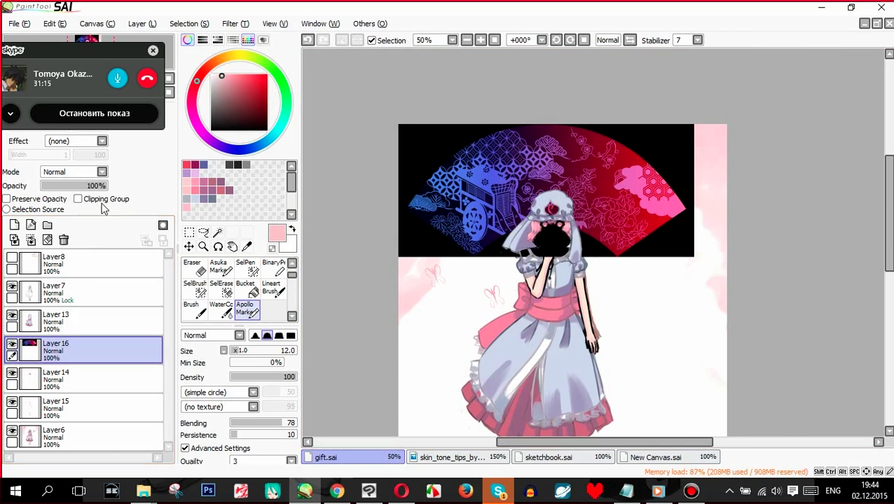
click(102, 201)
- Scale down the pasted fan pattern and position it over the girl's fan
key(ctrl+t)
drag(590, 245, 474, 201)
drag(435, 193, 549, 249)
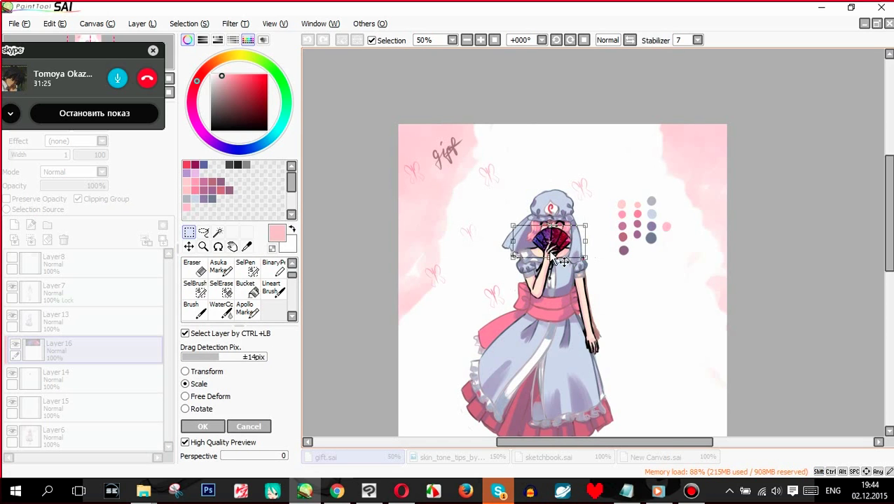
scroll(549, 249, up, 3)
drag(658, 276, 588, 242)
drag(540, 216, 585, 230)
drag(633, 190, 648, 183)
drag(582, 215, 600, 221)
key(Return)
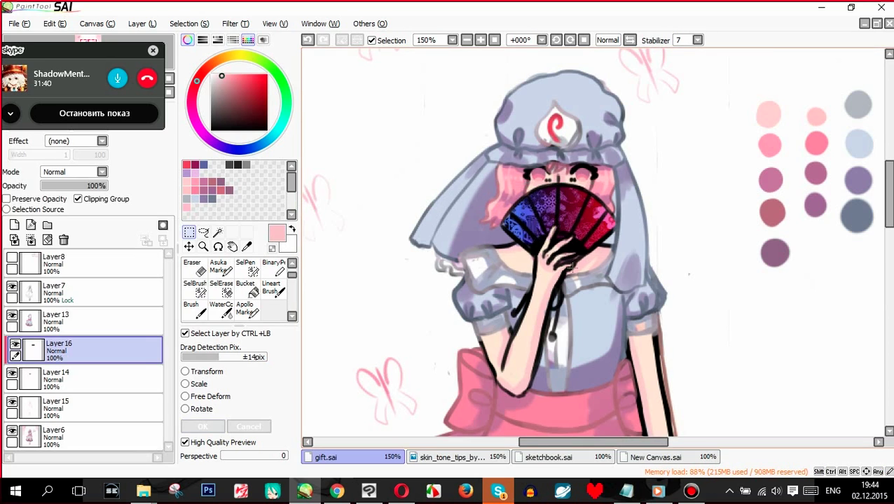
- Merge the fan pattern layer, Layer13 and Layer14 down into Layer15
scroll(600, 221, down, 2)
scroll(506, 204, up, 3)
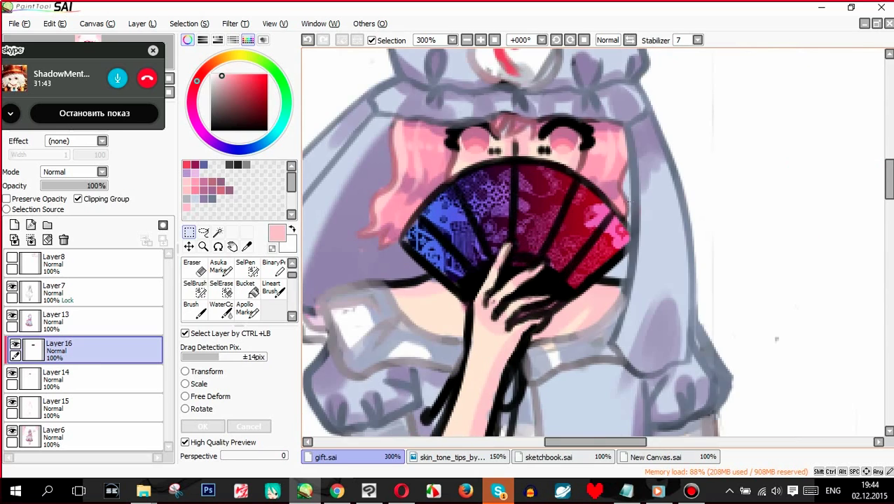
click(31, 239)
click(67, 320)
click(30, 239)
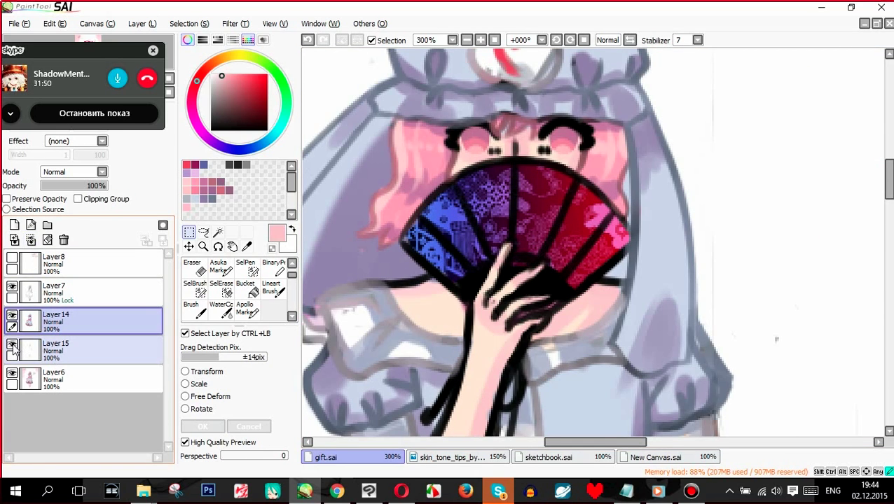
click(30, 239)
- Make the Layer7 line art active, sample a dark maroon from the fan and choose the Brush for recolouring the lines
click(67, 291)
scroll(545, 197, down, 4)
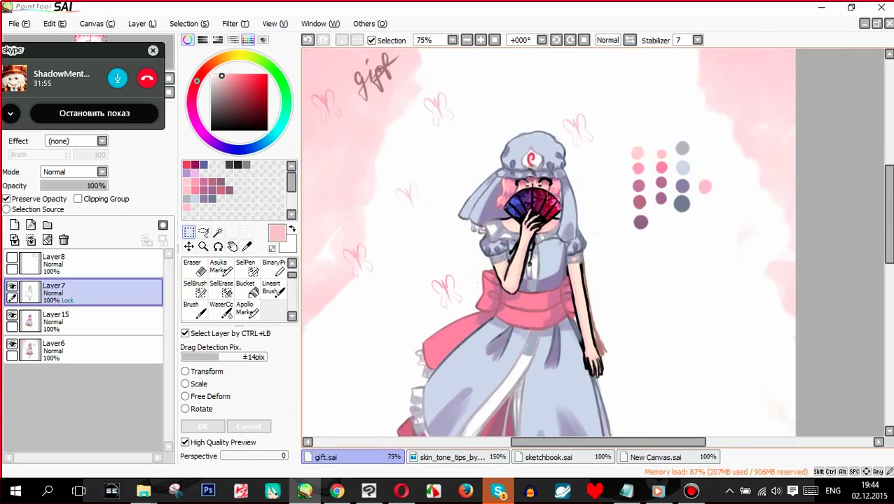
scroll(543, 199, up, 5)
right_click(554, 182)
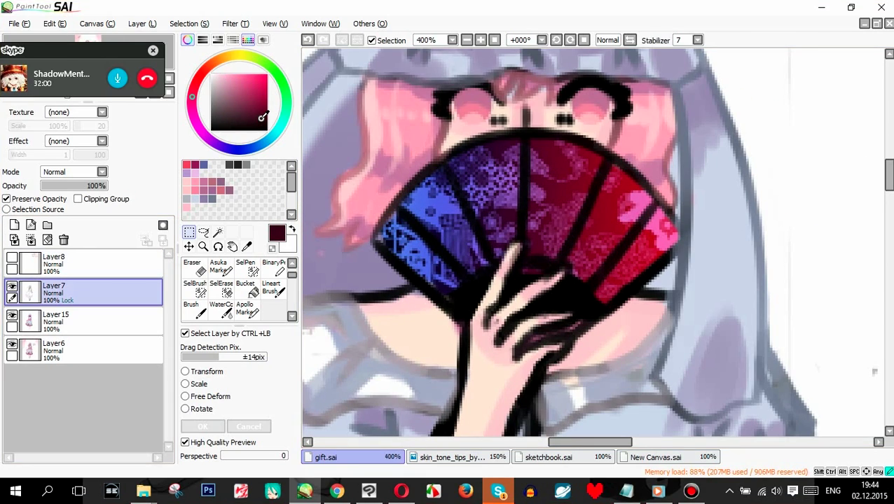
click(498, 491)
click(691, 491)
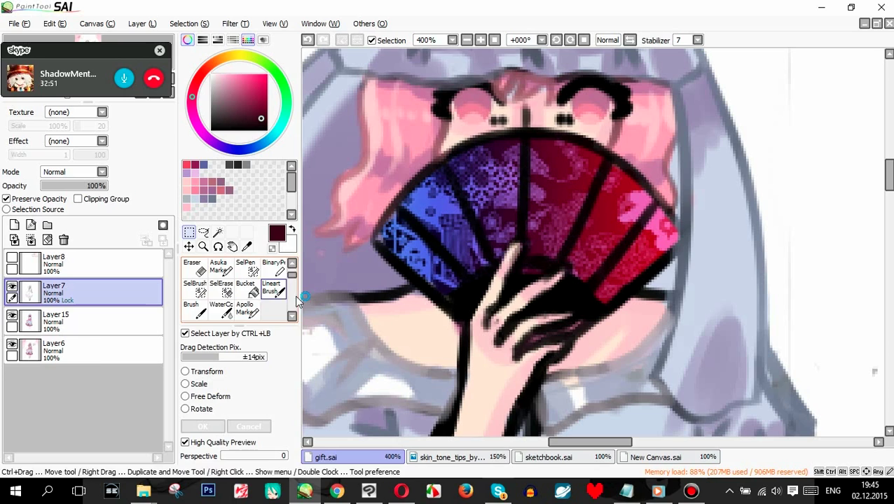
click(243, 267)
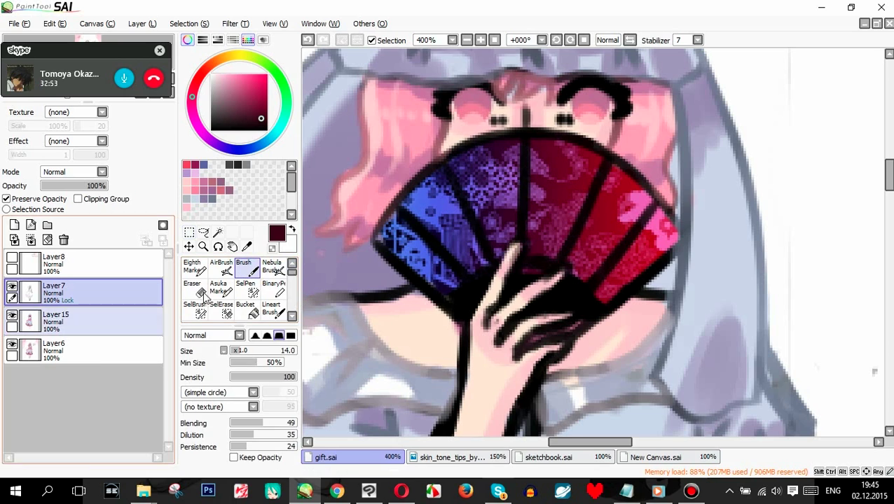
- Recolour the fan's black outline and ribs dark maroon on Layer7 with the Brush
mouse_move(415, 223)
mouse_down()
mouse_move(413, 270)
mouse_move(461, 292)
mouse_move(411, 206)
mouse_move(449, 225)
mouse_up()
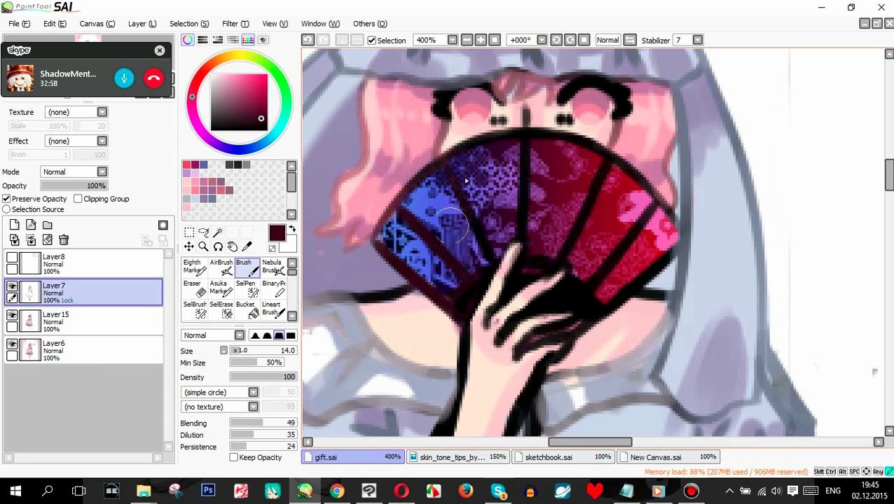
mouse_move(465, 182)
mouse_down()
mouse_move(441, 155)
mouse_move(522, 231)
mouse_move(533, 280)
mouse_move(488, 270)
mouse_move(569, 247)
mouse_up()
mouse_move(595, 163)
mouse_down()
mouse_move(634, 284)
mouse_move(573, 291)
mouse_move(579, 319)
mouse_move(556, 302)
mouse_up()
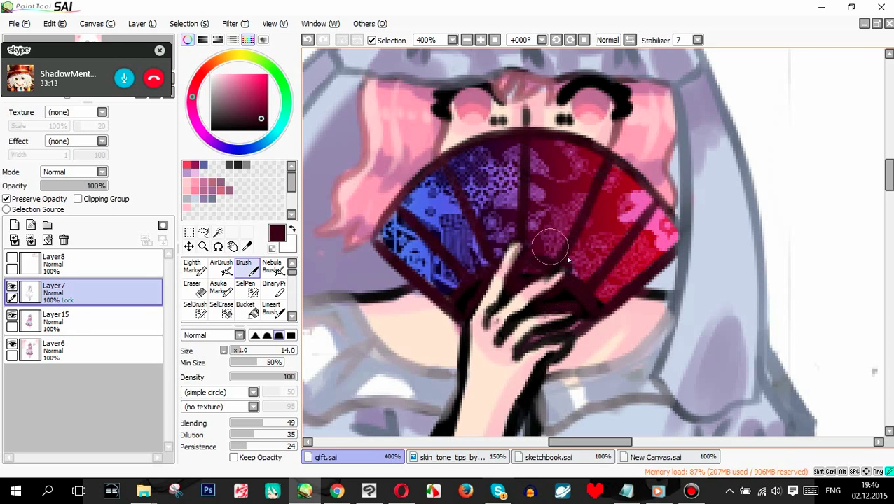
- Hide Layer15 to expose the Layer6 painting and sample its reddish-brown skin outline colour from the raised arm
scroll(531, 175, down, 6)
scroll(528, 186, up, 1)
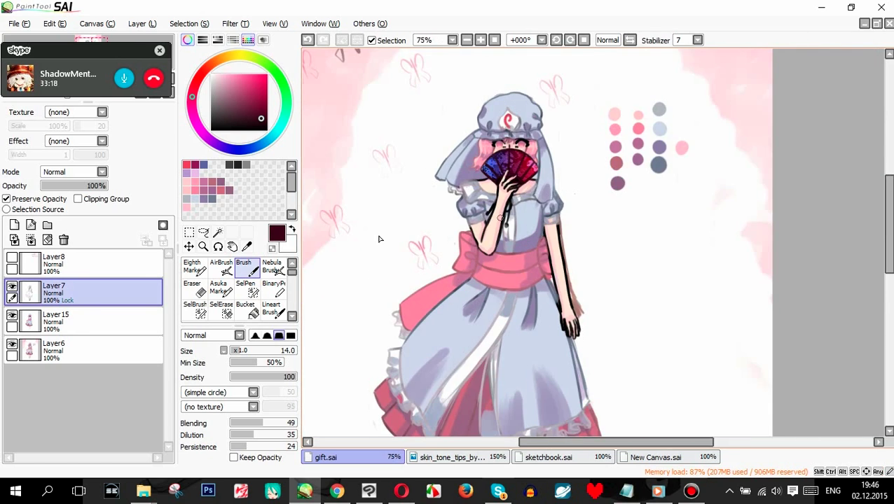
scroll(666, 184, down, 1)
scroll(604, 182, up, 2)
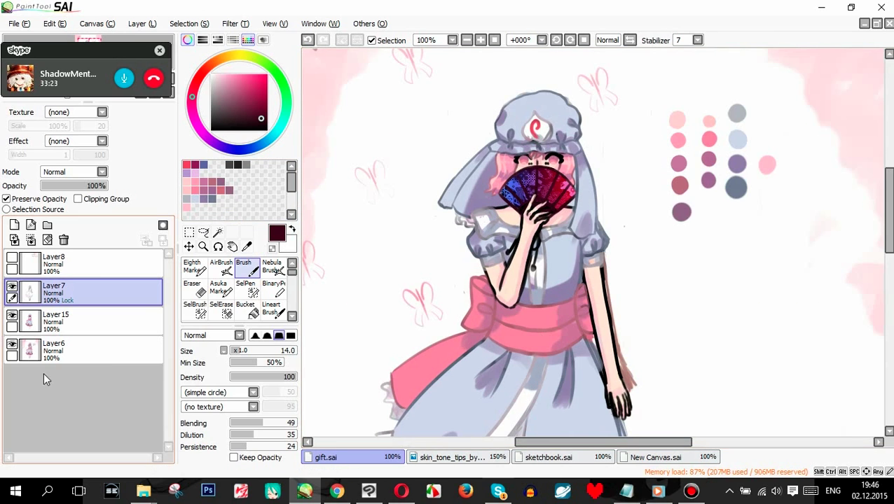
click(11, 315)
click(12, 343)
click(12, 344)
click(12, 286)
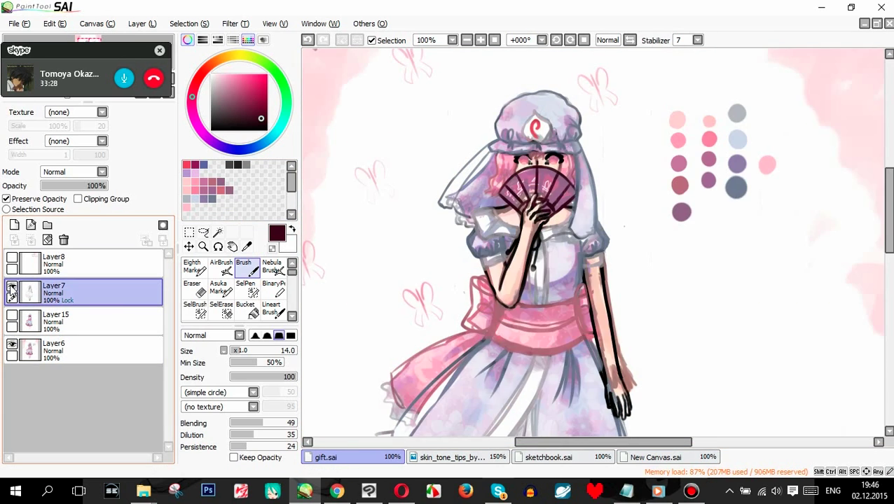
click(11, 286)
scroll(509, 261, up, 4)
right_click(499, 231)
- Show Layer15 and Layer7 together and hide Layer6
click(12, 315)
click(12, 286)
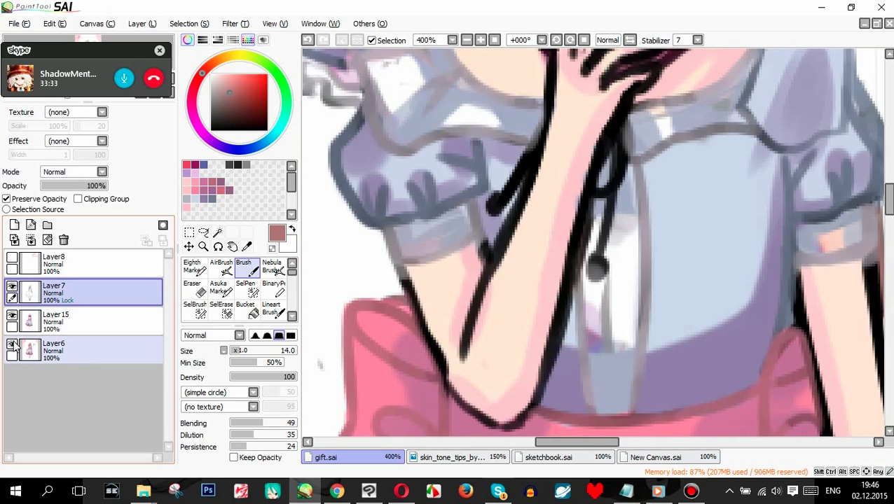
click(12, 344)
- Recolour the black outlines of both arms and hands reddish brown on Layer7
scroll(552, 249, down, 6)
scroll(552, 250, up, 3)
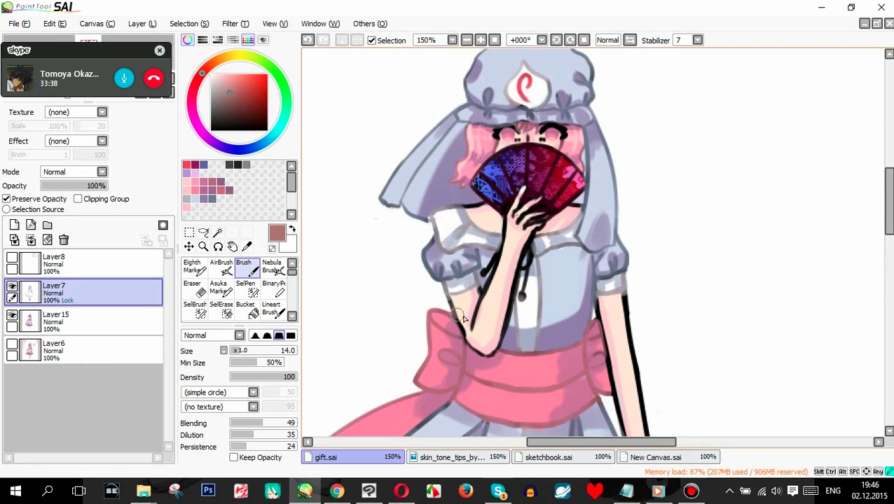
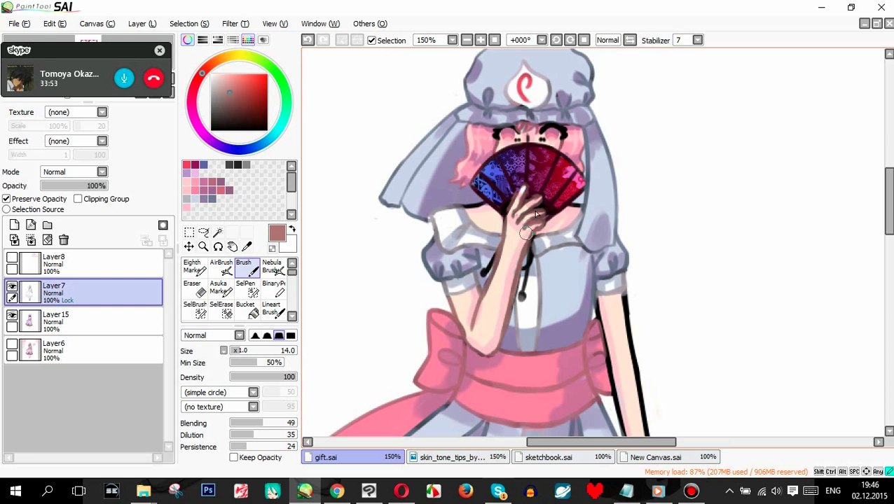
scroll(505, 268, down, 4)
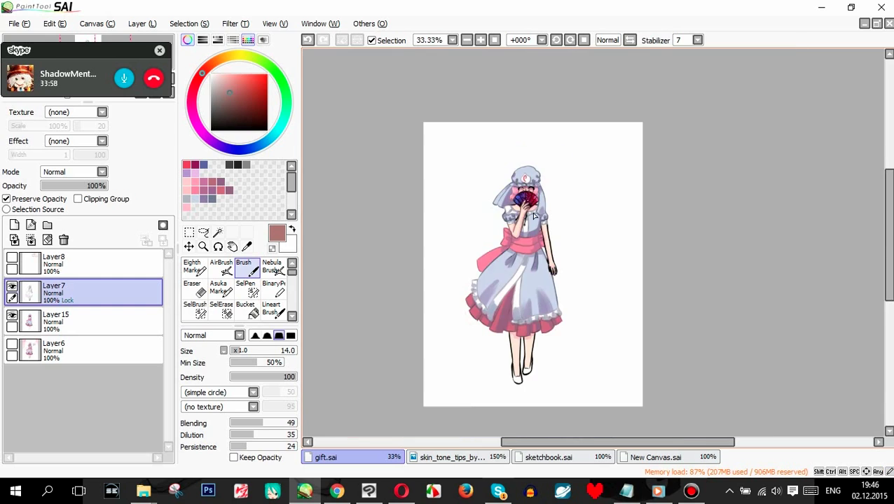
scroll(652, 259, up, 3)
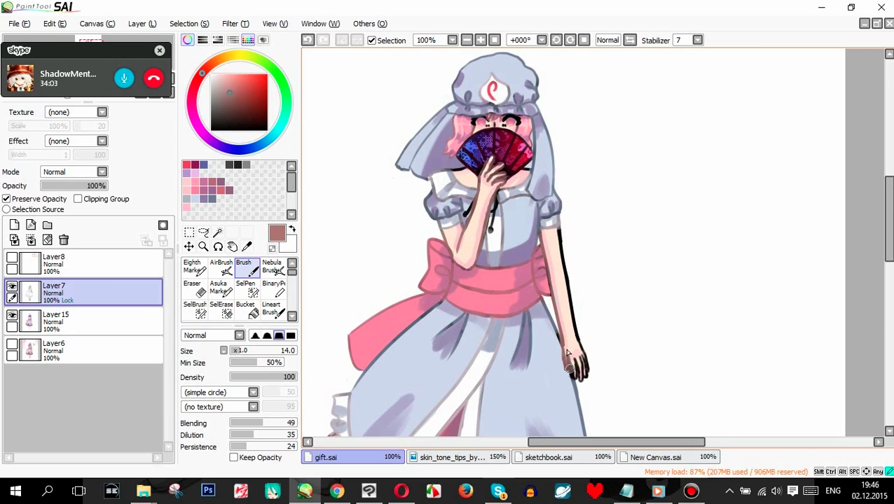
drag(567, 352, 560, 233)
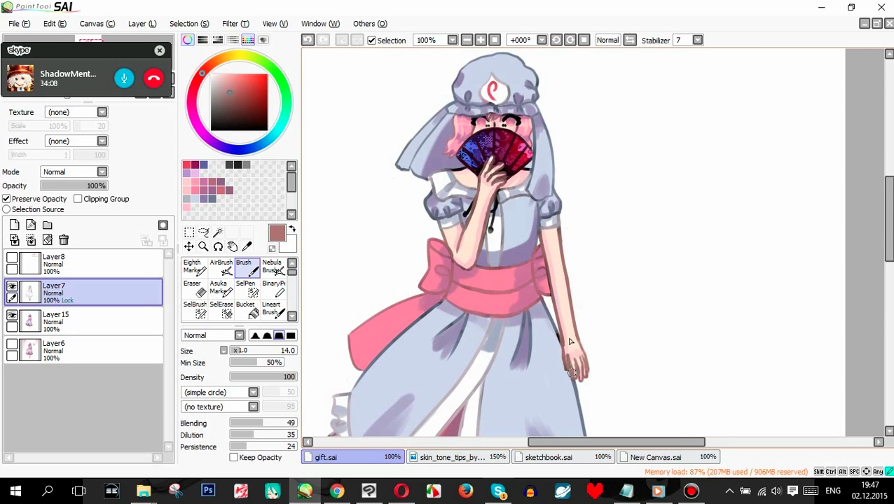
- Recolour the black leg outlines above the shoes and the bare shoulder lines beside the fan reddish brown
scroll(571, 371, down, 4)
scroll(565, 322, up, 4)
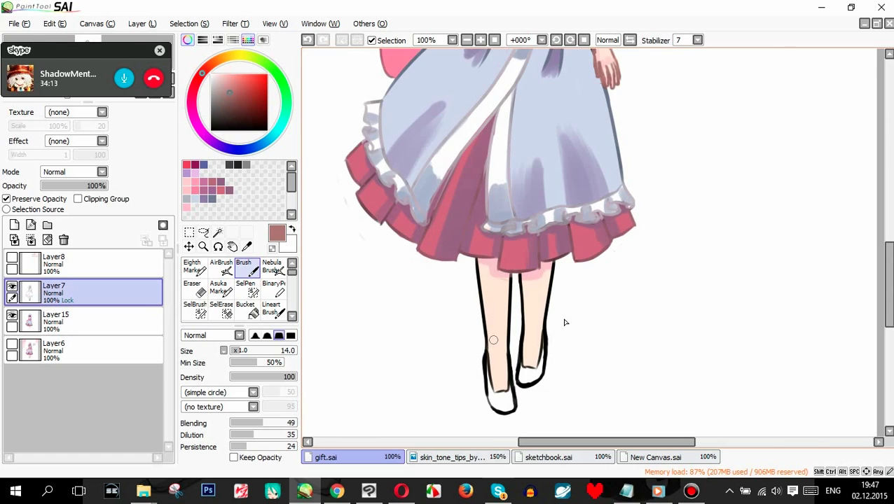
drag(477, 261, 490, 348)
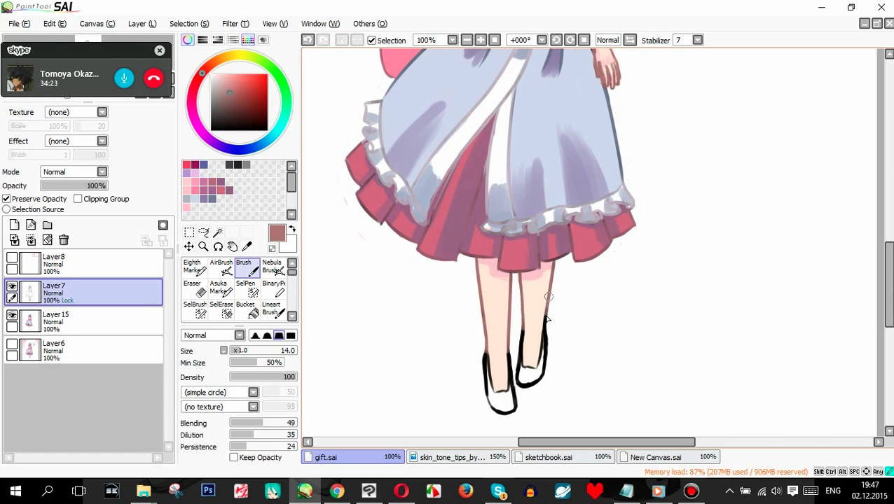
scroll(566, 291, down, 3)
scroll(463, 210, up, 5)
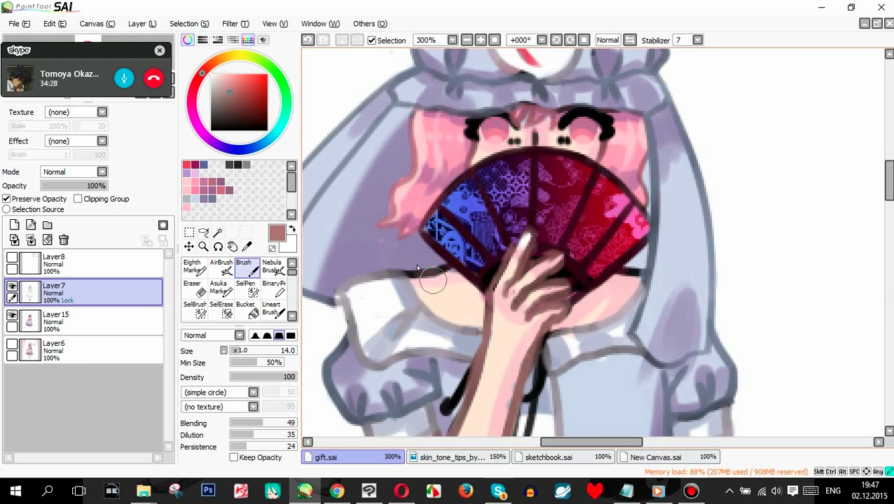
drag(441, 285, 595, 286)
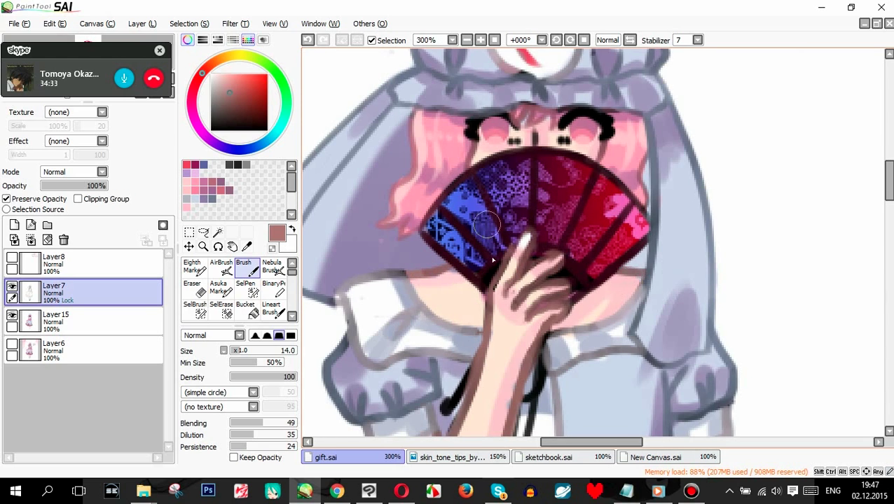
- Erase the skin colour inside the whites of both eyes on Layer15
scroll(493, 260, down, 2)
scroll(525, 233, up, 4)
click(140, 319)
click(198, 290)
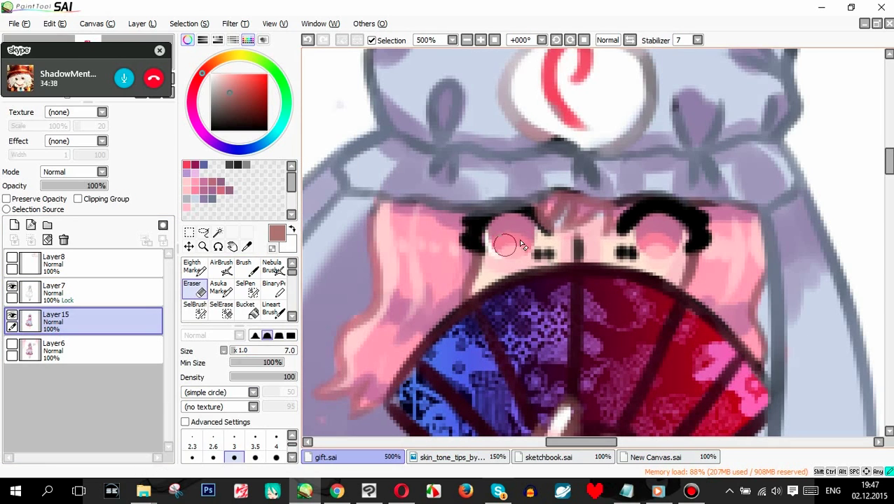
click(533, 239)
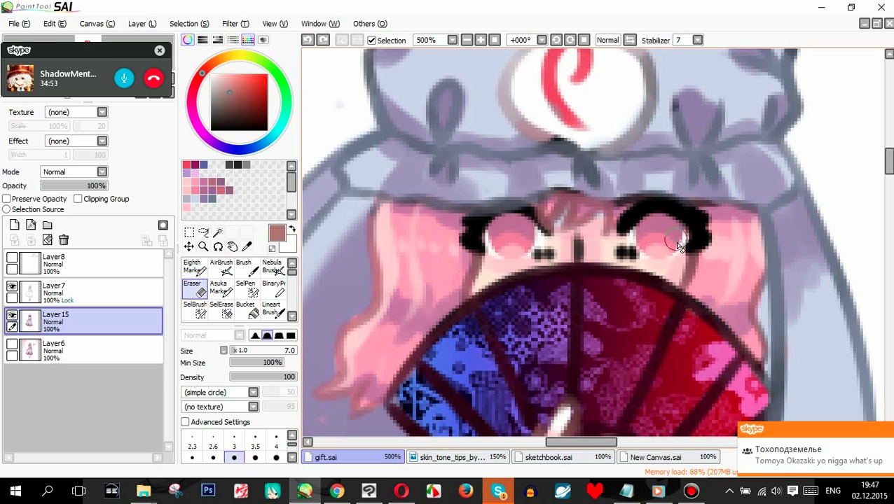
- Sample the blue-grey dress outline colour and recolour the leftover black skirt line beside the lowered arm on Layer7
scroll(540, 184, down, 9)
scroll(539, 184, up, 1)
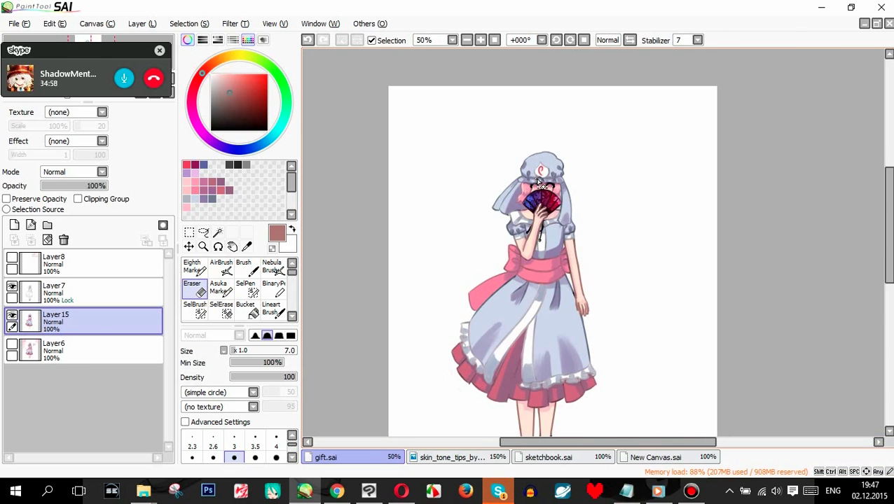
scroll(585, 348, up, 6)
right_click(526, 155)
click(91, 293)
click(247, 268)
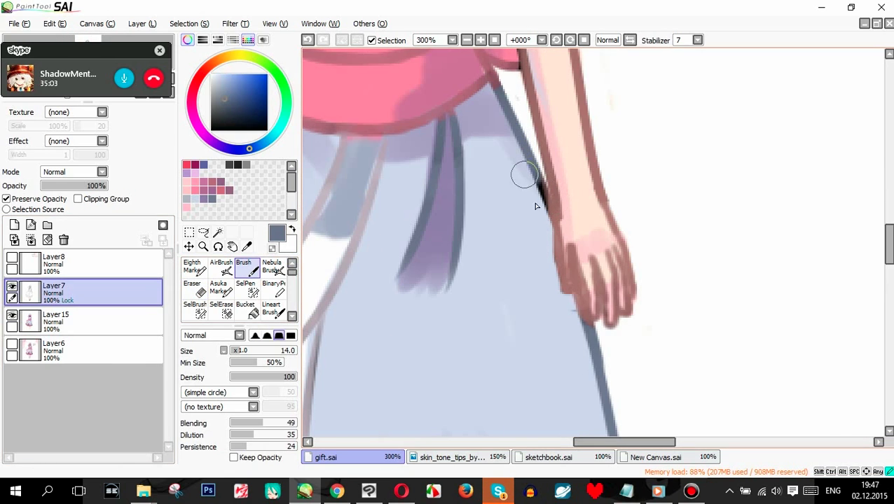
drag(536, 184, 546, 204)
- Recolour the black cords hanging on the chest and beside the raised arm red, using a size 6 Brush
scroll(534, 183, down, 5)
scroll(528, 218, up, 5)
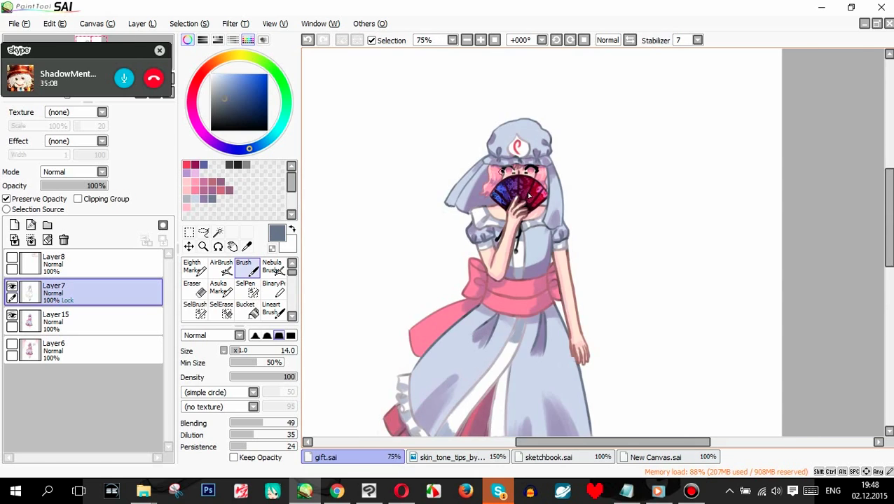
click(187, 165)
mouse_move(471, 315)
mouse_down()
mouse_move(473, 332)
mouse_move(487, 252)
mouse_up()
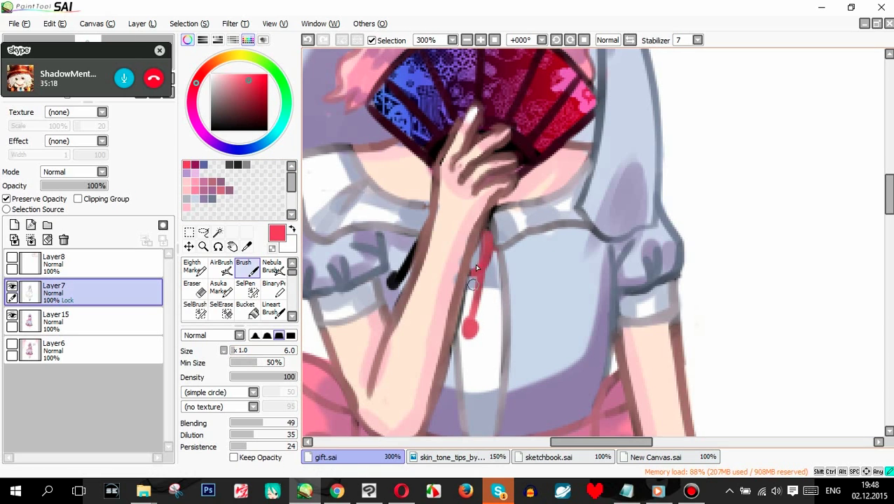
drag(405, 268, 412, 243)
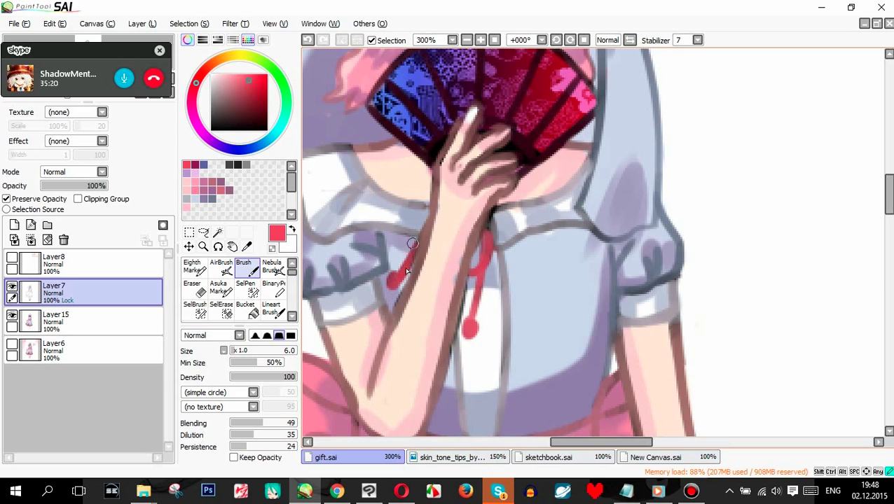
- Touch up the remaining black bits at the collar with sampled grey and along the raised forearm with sampled brown
alt+click(540, 240)
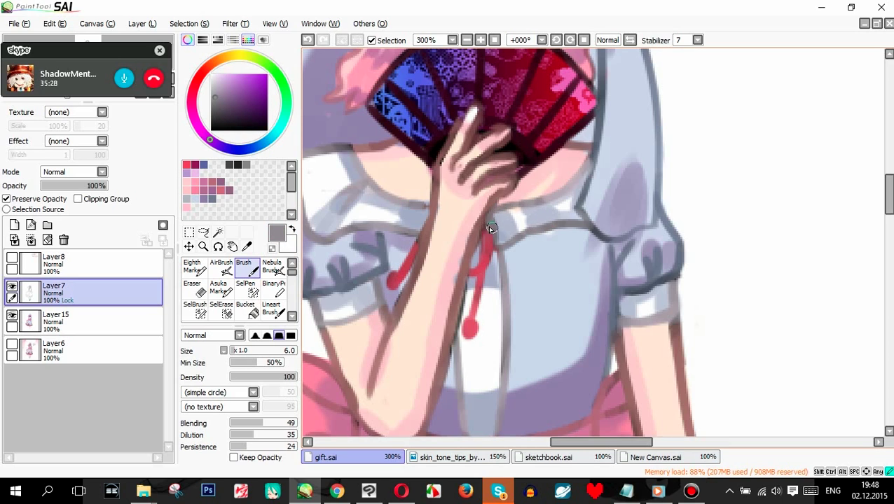
alt+click(451, 303)
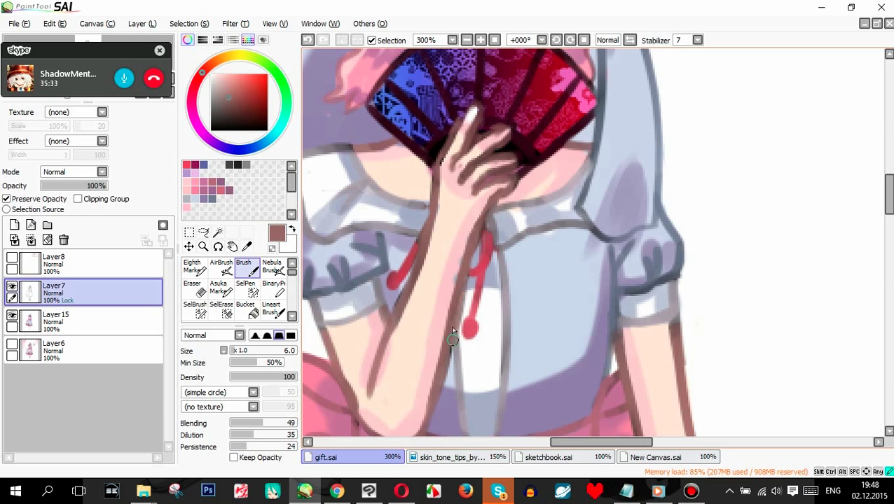
- Switch to Skype to check the latest group chat messages and return to the drawing
scroll(460, 316, down, 6)
scroll(487, 353, up, 1)
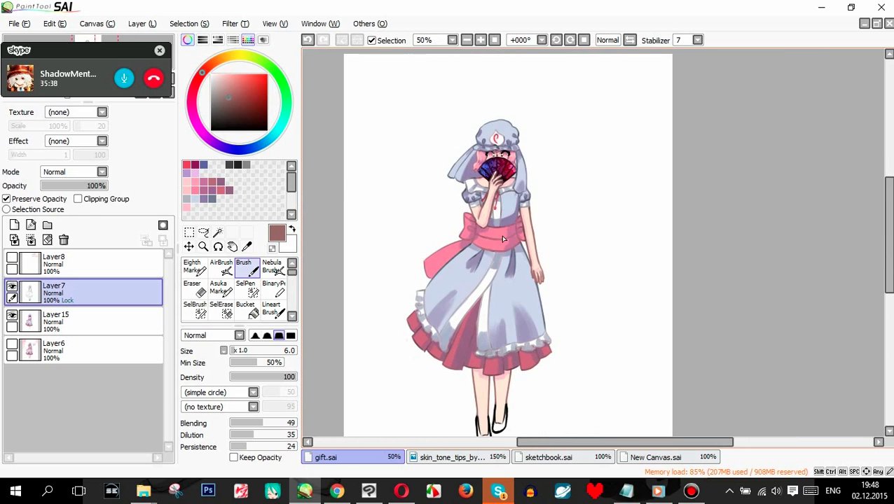
scroll(550, 172, down, 1)
scroll(508, 116, up, 2)
click(497, 493)
click(872, 449)
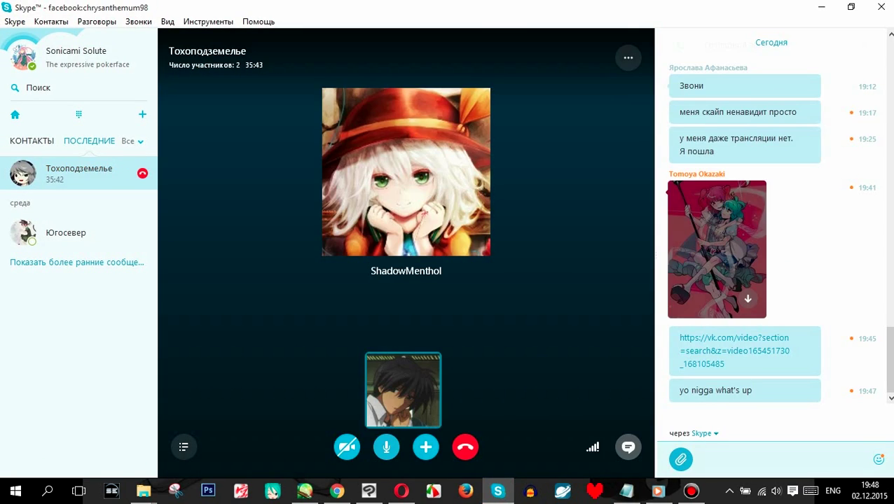
click(833, 8)
- Add a new layer below Layer15 and fill both shoes with purple using the Apollo Marker
scroll(516, 287, down, 3)
scroll(526, 339, up, 5)
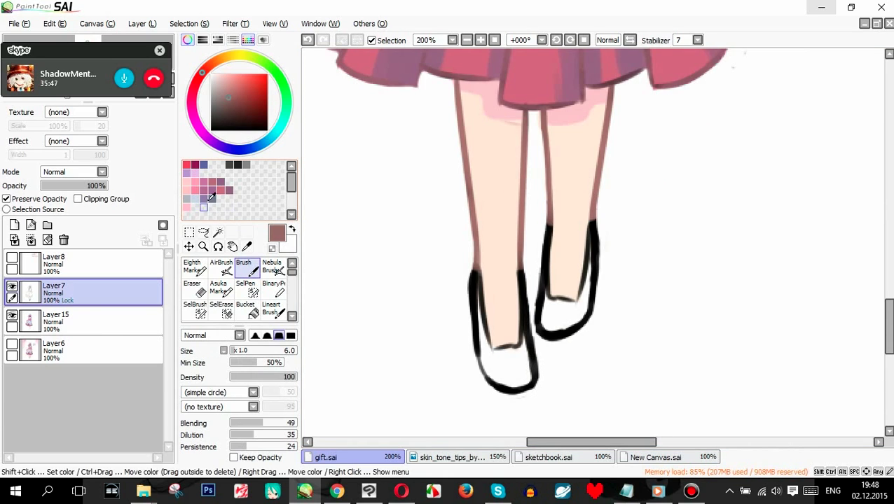
click(204, 199)
click(291, 316)
click(247, 309)
click(118, 338)
key(ctrl+shift+n)
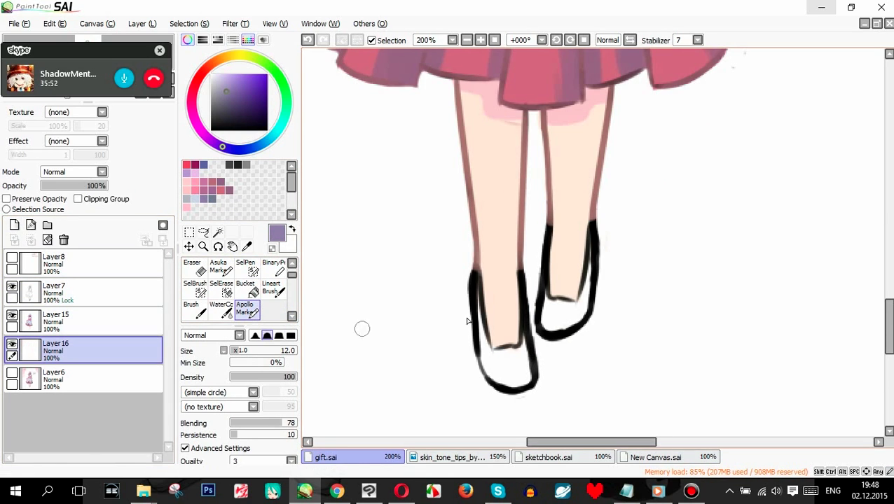
mouse_move(482, 302)
mouse_down()
mouse_move(502, 381)
mouse_move(526, 380)
mouse_up()
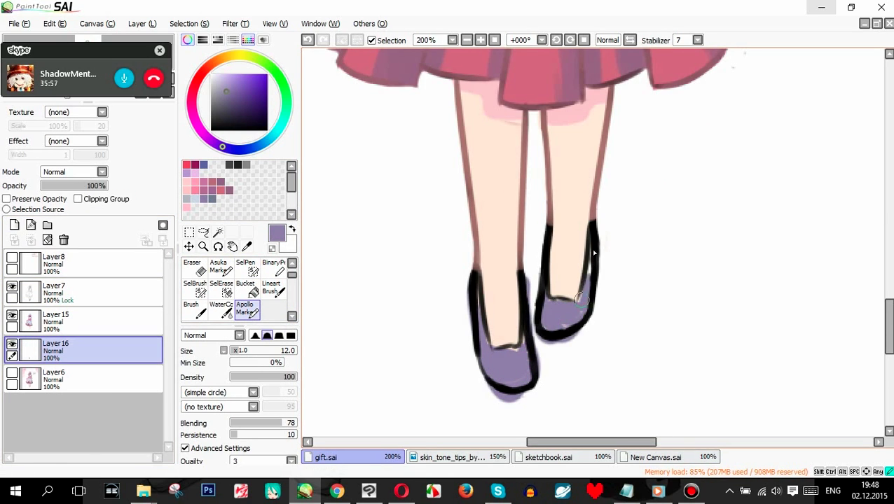
- Erase the skin colour overlapping the shoe openings on Layer15, undoing a stray stroke
click(195, 269)
click(91, 321)
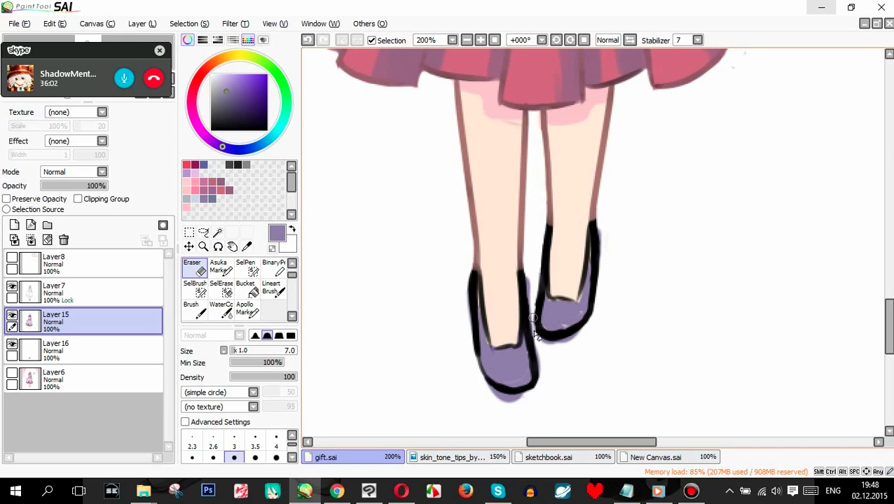
key(ctrl+z)
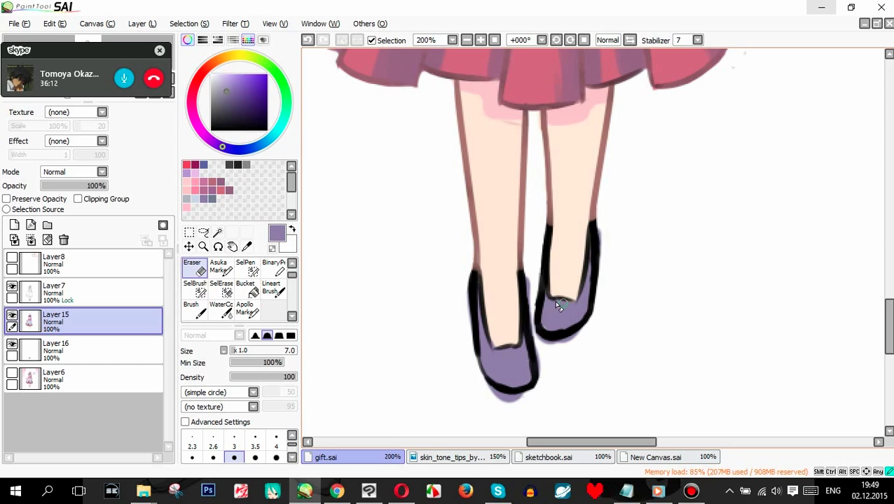
- Erase the purple spilling outside the outlines of both shoes on Layer16
click(132, 342)
drag(513, 405, 524, 394)
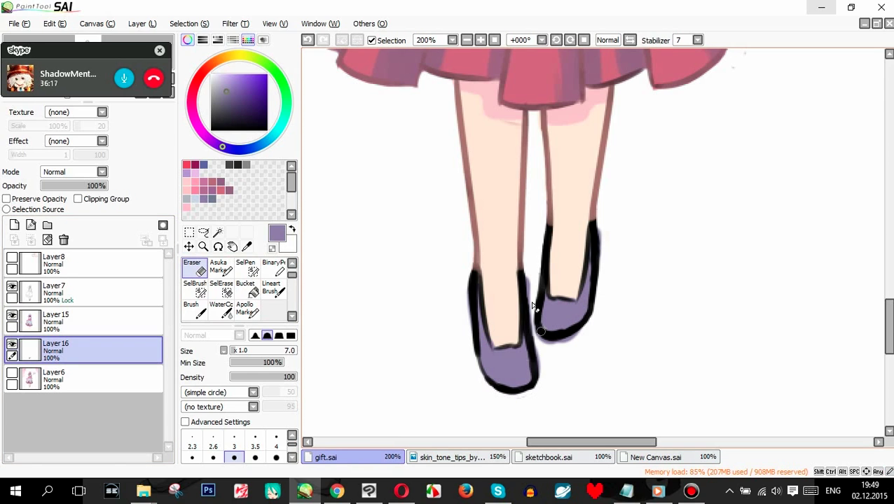
mouse_move(533, 306)
mouse_down()
mouse_move(539, 335)
mouse_move(579, 336)
mouse_up()
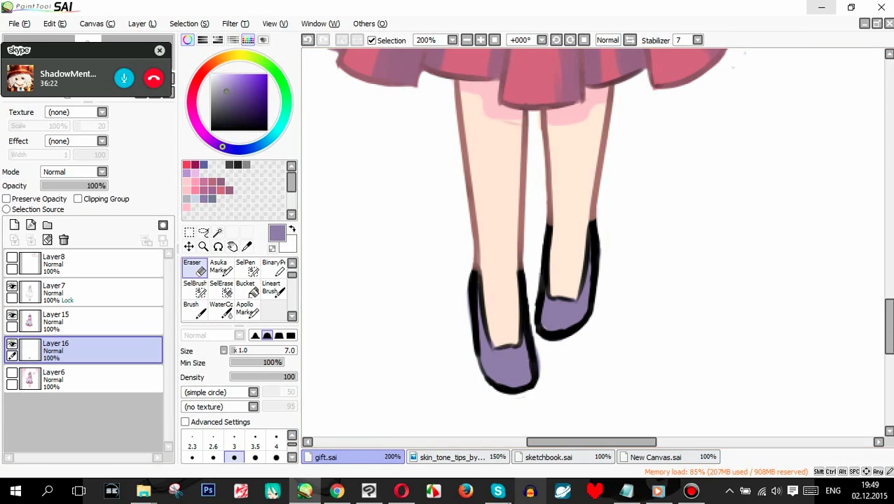
- Switch to Skype, start sharing the screen in the ongoing call, and return to the drawing
click(497, 490)
click(136, 23)
click(140, 209)
click(466, 380)
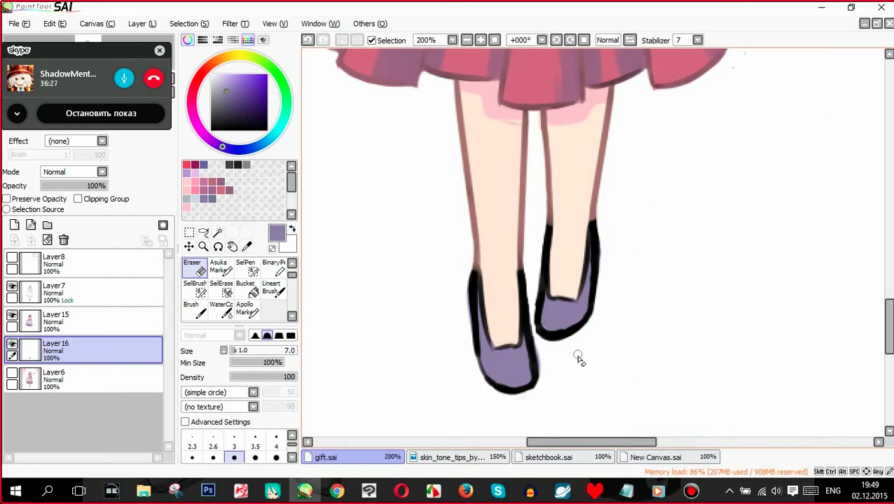
- Choose a dark navy blue for the Apollo Marker and add a new layer clipped to the purple shoes on Layer16
scroll(581, 364, up, 1)
click(221, 188)
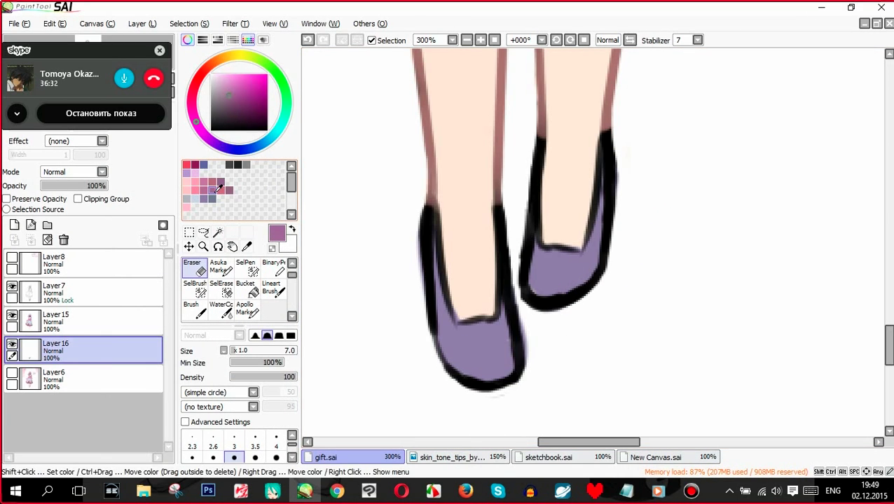
right_click(440, 325)
click(240, 149)
click(244, 109)
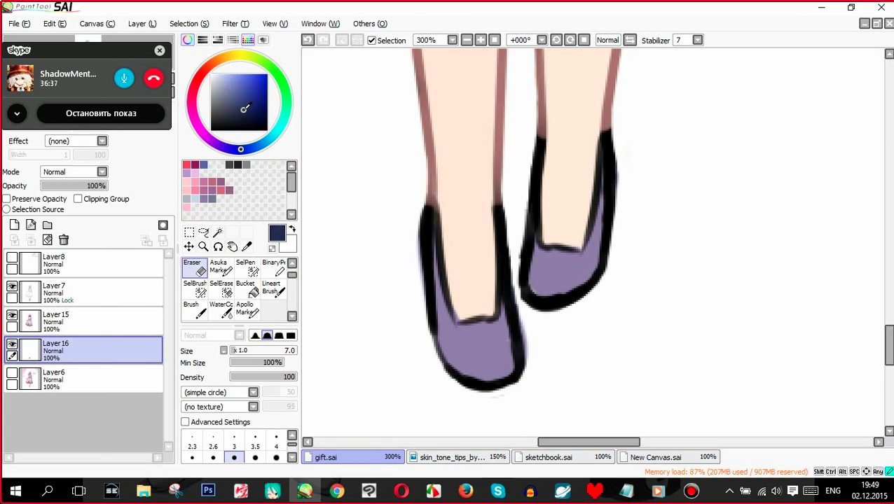
click(246, 309)
click(14, 225)
click(77, 199)
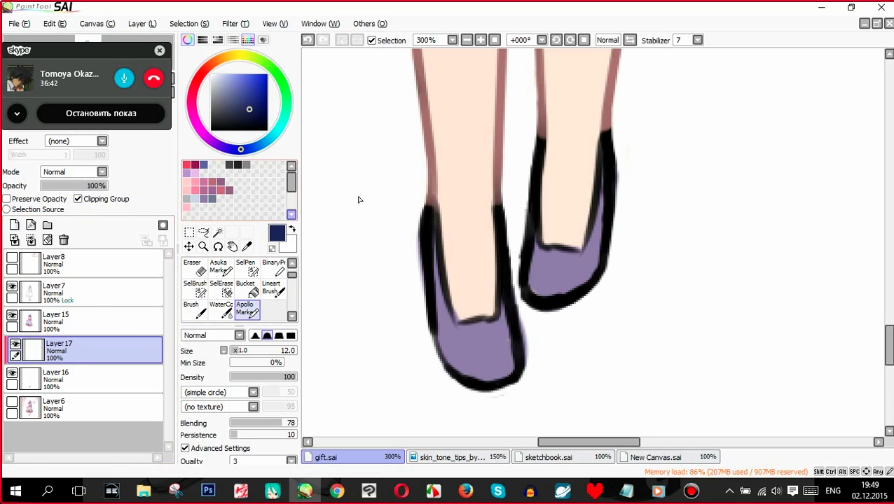
- Paint dark blue shading around the openings and along the edges of both shoes on the clipped layer
mouse_move(456, 335)
mouse_down()
mouse_move(511, 327)
mouse_move(486, 322)
mouse_move(497, 296)
mouse_move(515, 373)
mouse_move(447, 365)
mouse_up()
mouse_move(526, 252)
mouse_down()
mouse_move(566, 259)
mouse_move(530, 285)
mouse_move(536, 254)
mouse_move(531, 286)
mouse_move(543, 302)
mouse_move(576, 292)
mouse_move(597, 252)
mouse_move(576, 279)
mouse_up()
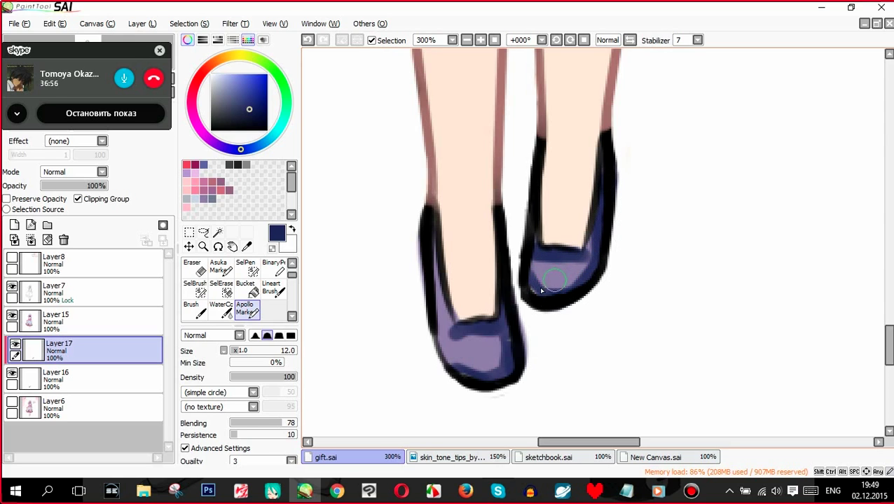
click(196, 266)
scroll(499, 336, down, 6)
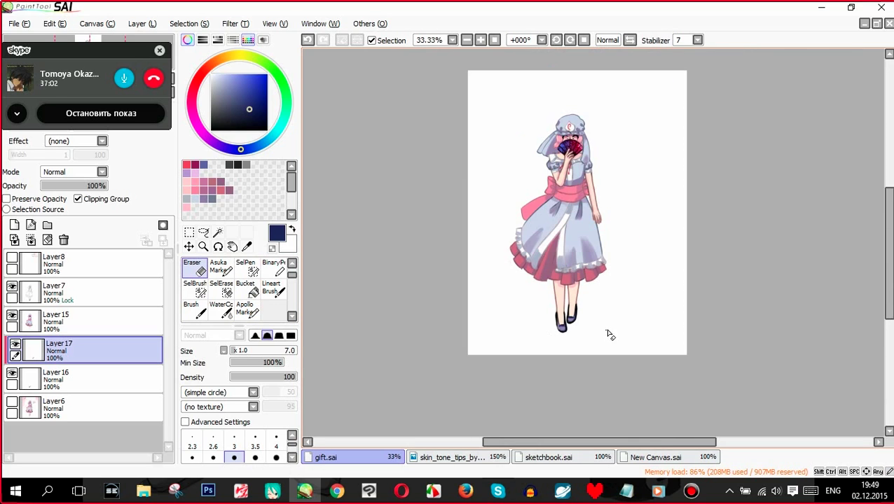
scroll(569, 324, up, 6)
- Merge the shoe shading layer down into Layer16 and merge Layer15 into it as well
right_click(564, 281)
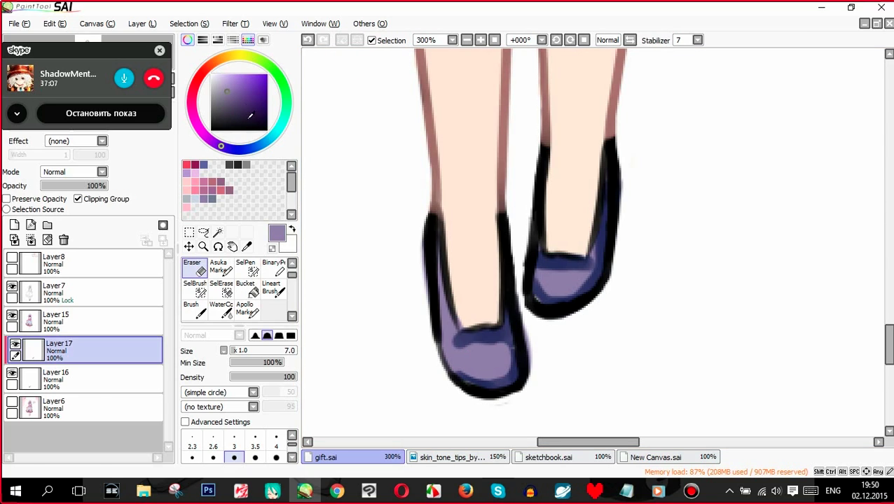
click(32, 240)
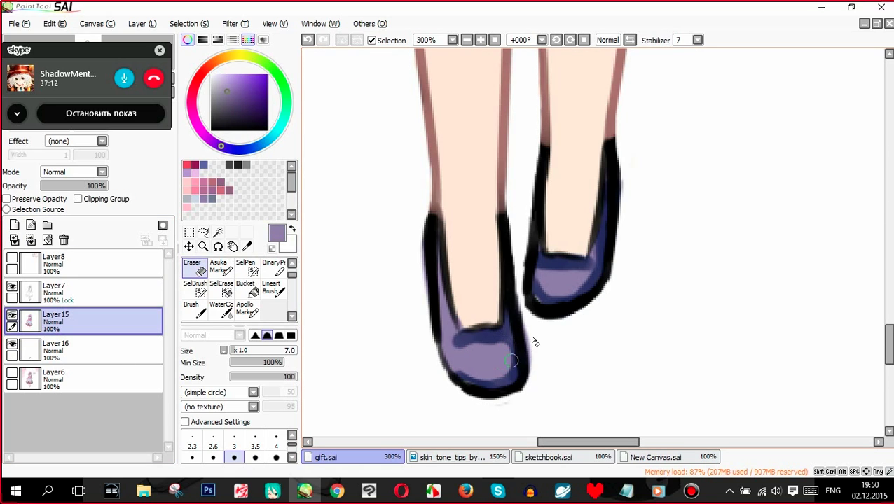
key(ctrl+e)
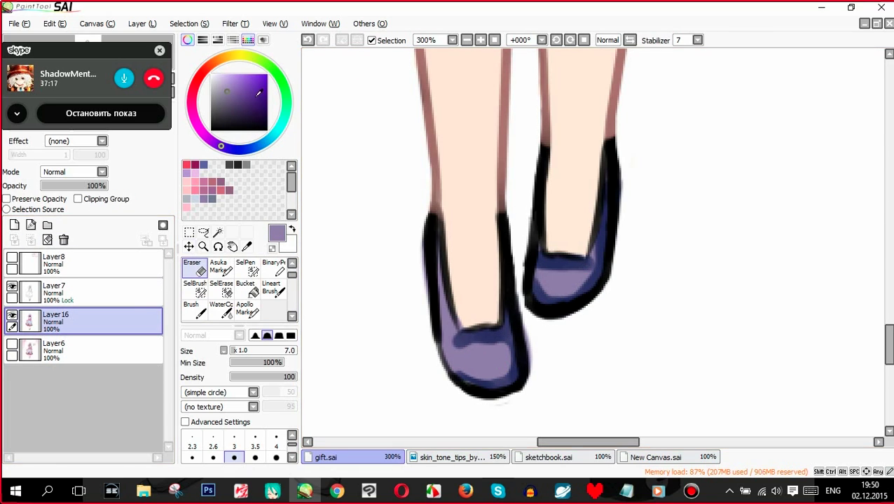
- Recolour the black outline of the front shoe on Layer7 to dark purple with the Brush
drag(259, 93, 250, 110)
click(294, 264)
click(248, 268)
click(106, 292)
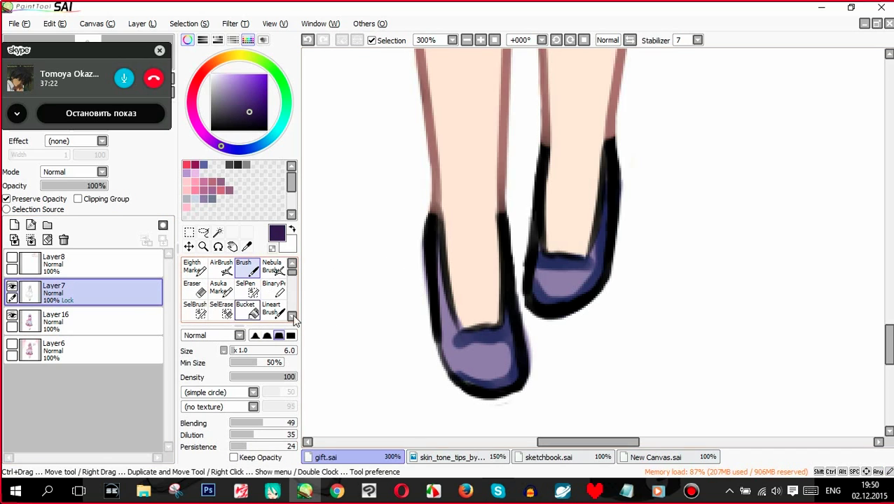
mouse_move(428, 218)
mouse_down()
mouse_move(432, 272)
mouse_move(485, 400)
mouse_move(524, 376)
mouse_move(508, 213)
mouse_move(501, 341)
mouse_move(528, 365)
mouse_up()
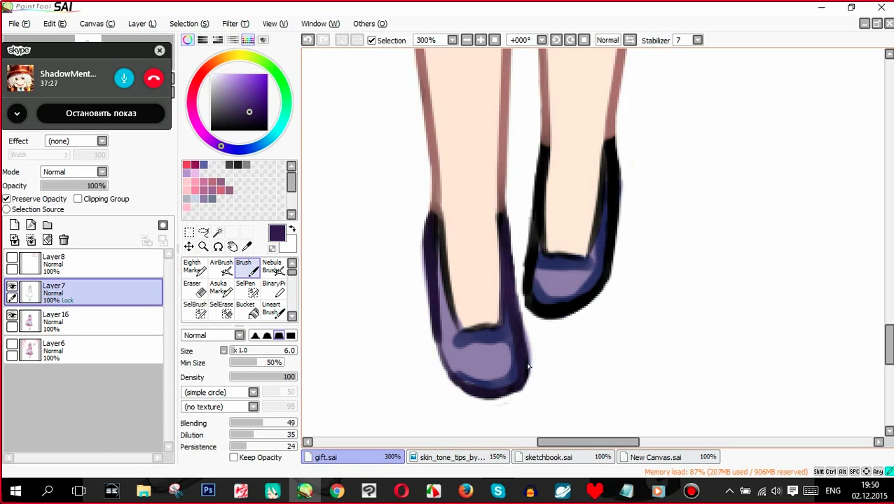
drag(441, 250, 434, 218)
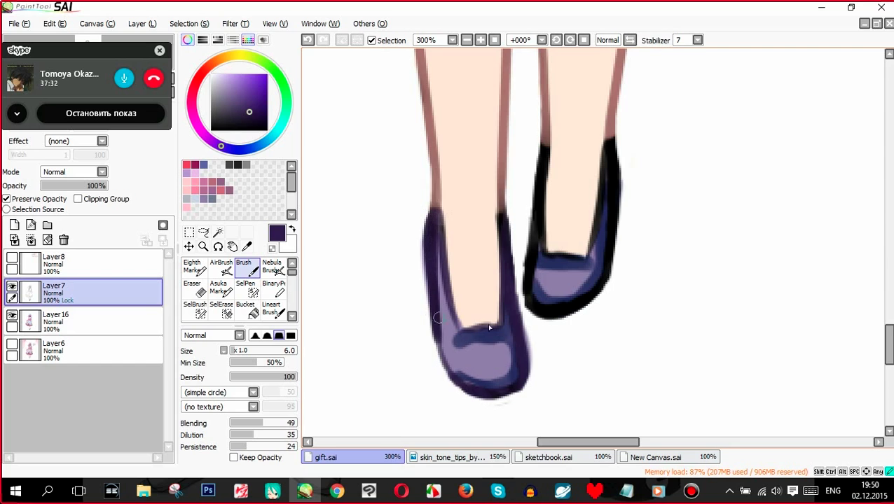
- Recolour the black outline of the rear shoe with the same dark purple, using brush size 17
mouse_move(537, 173)
mouse_down()
mouse_move(536, 262)
mouse_move(543, 258)
mouse_move(550, 313)
mouse_up()
click(244, 351)
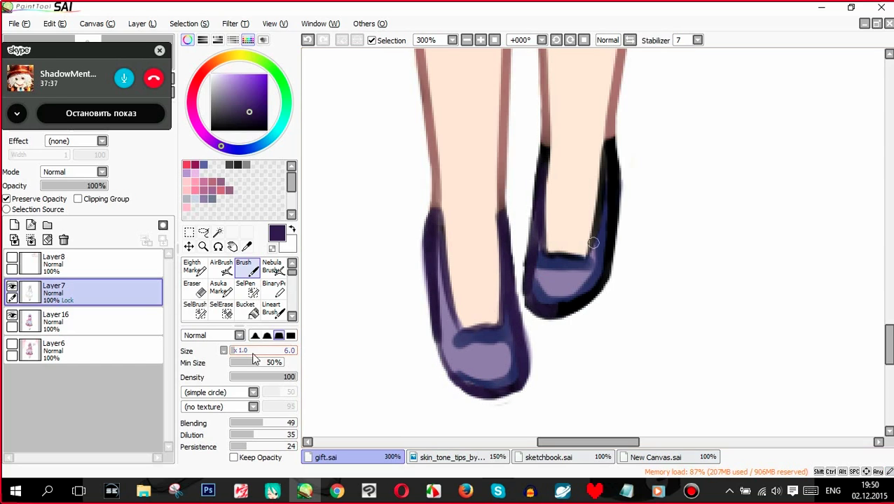
mouse_move(606, 273)
mouse_down()
mouse_move(566, 315)
mouse_move(628, 155)
mouse_move(617, 206)
mouse_up()
mouse_move(534, 262)
mouse_down()
mouse_move(543, 161)
mouse_move(545, 308)
mouse_up()
scroll(490, 329, down, 5)
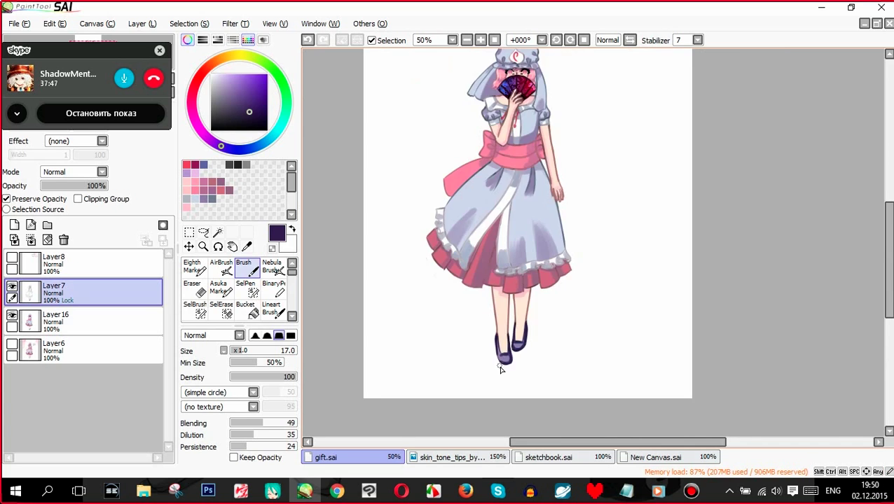
- Sample the light blue-grey of the hat and add a new layer directly above Layer16
scroll(569, 349, up, 1)
scroll(493, 168, up, 3)
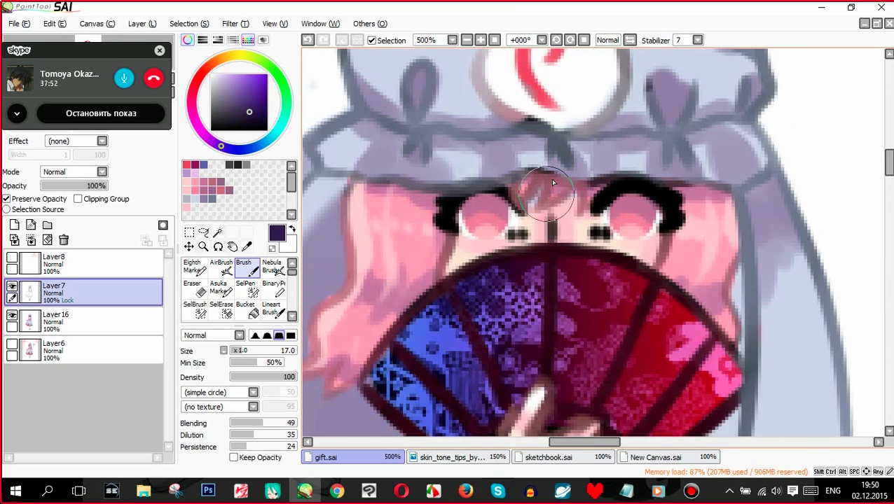
scroll(551, 178, down, 1)
alt+click(552, 95)
scroll(552, 91, up, 2)
click(104, 323)
click(14, 225)
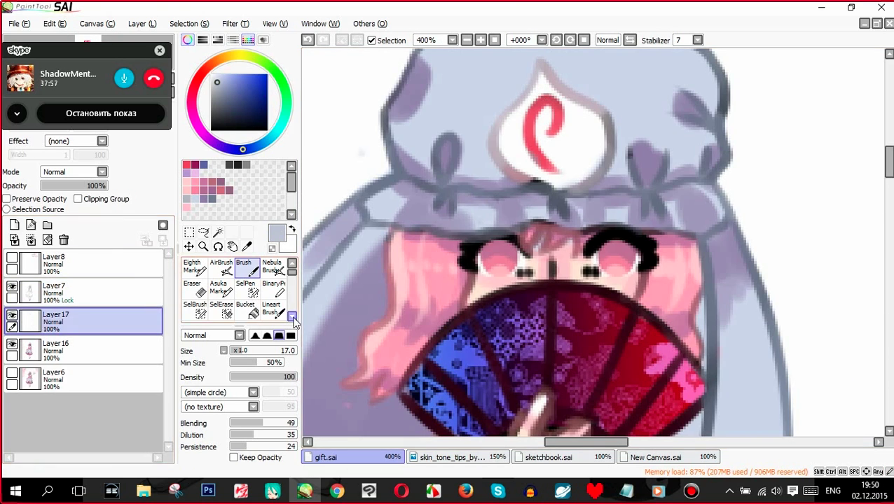
- Shade the lower part of the hat's white emblem and the eye whites in light blue-grey with the Apollo Marker
click(291, 316)
click(246, 309)
drag(553, 179, 560, 172)
mouse_move(564, 163)
mouse_down()
mouse_move(572, 184)
mouse_move(565, 179)
mouse_move(582, 176)
mouse_move(569, 188)
mouse_up()
drag(500, 252, 522, 260)
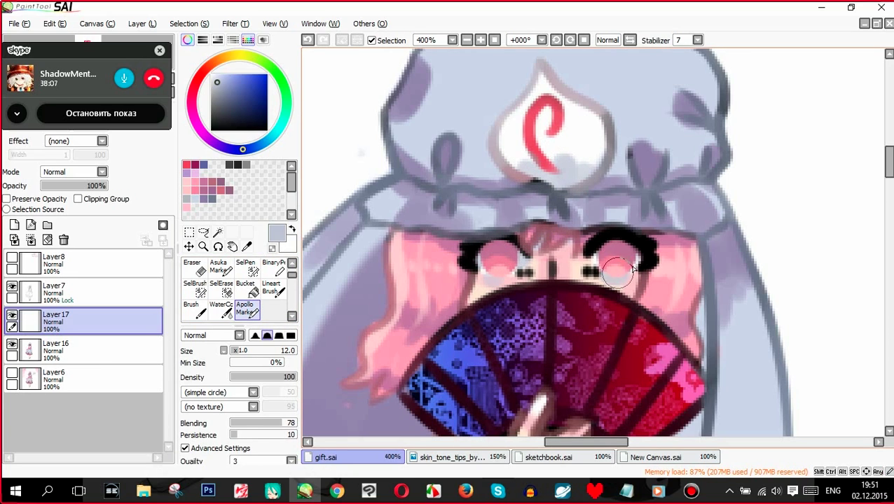
key(e)
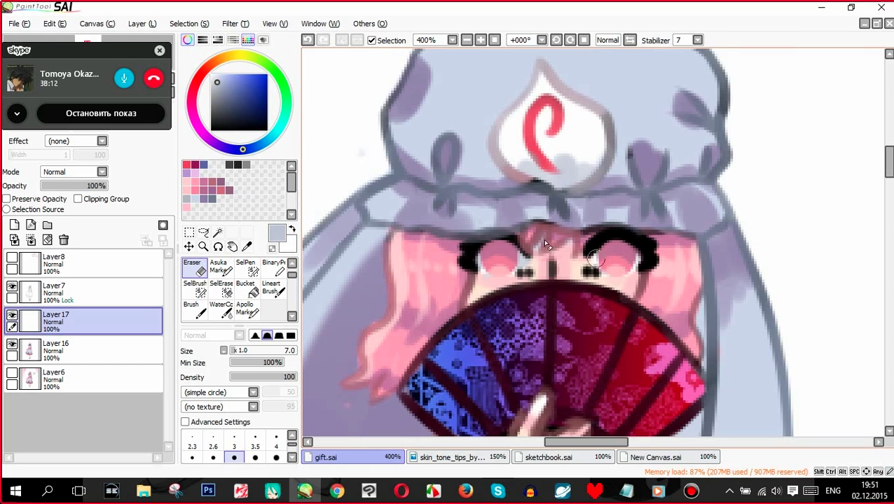
scroll(545, 240, down, 8)
click(33, 241)
key(ctrl+z)
- Sample the light pink skin tone and paint it over the fingers of the fan-holding hand with the Apollo Marker
scroll(545, 206, up, 9)
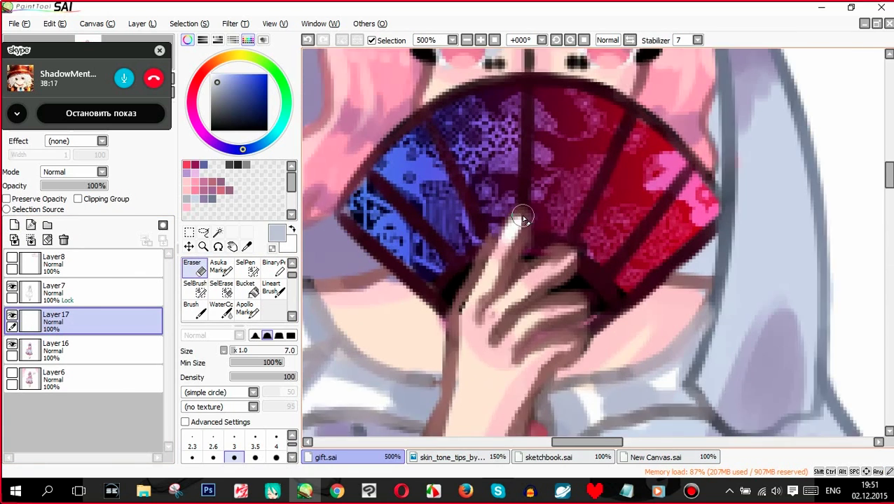
scroll(522, 216, up, 1)
right_click(481, 282)
right_click(503, 221)
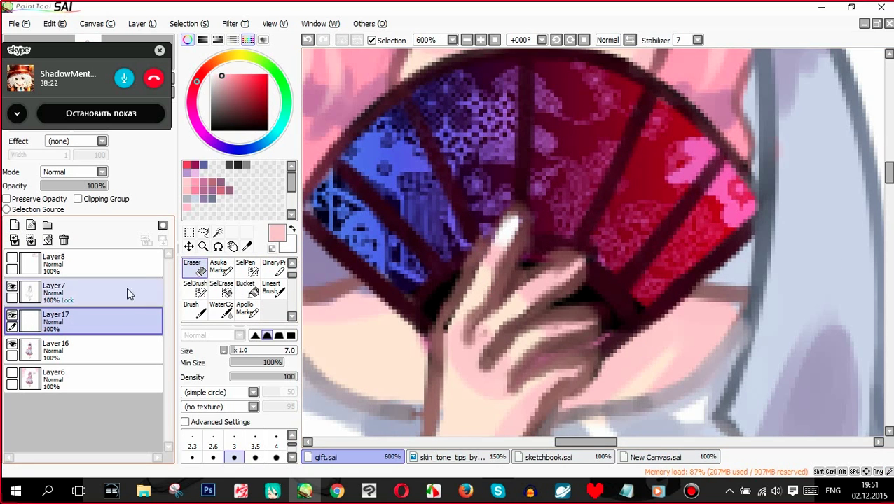
click(246, 309)
drag(511, 224, 500, 242)
drag(571, 263, 532, 307)
scroll(533, 310, down, 4)
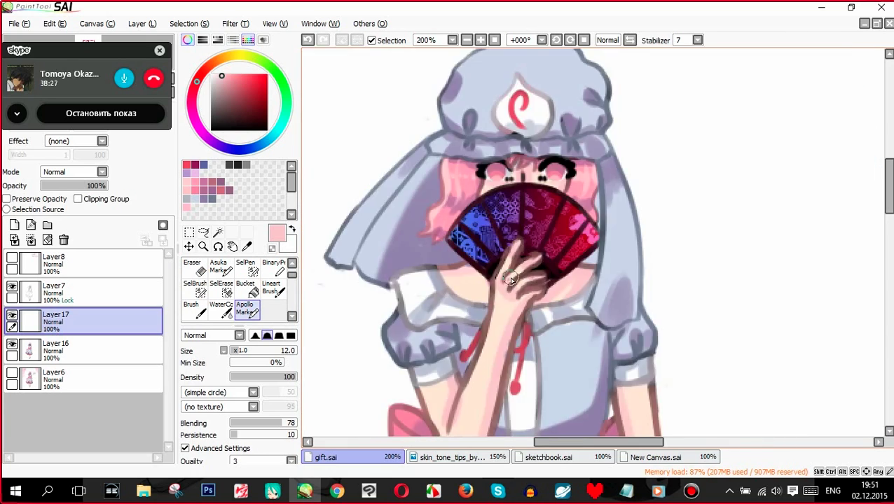
scroll(484, 279, up, 4)
scroll(538, 259, down, 6)
scroll(538, 260, up, 4)
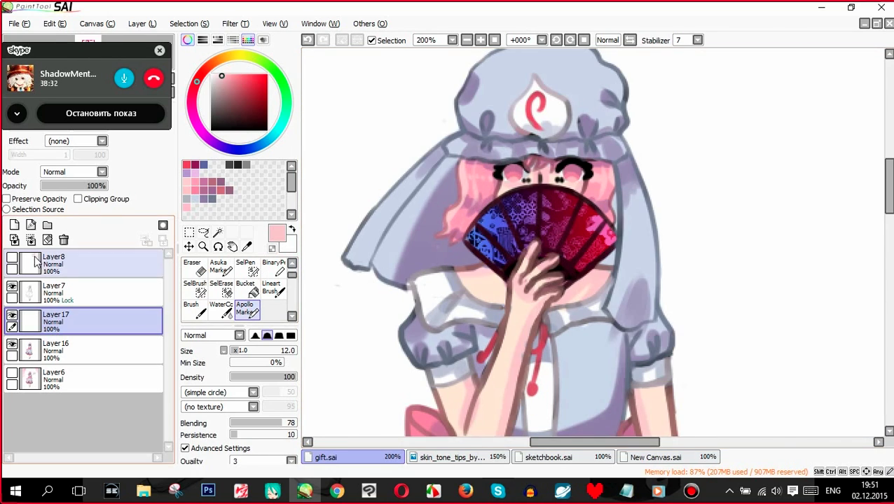
- Paint the fingernails of the fan-holding hand coral red, reducing the Apollo Marker to size 7
click(247, 78)
scroll(528, 234, up, 3)
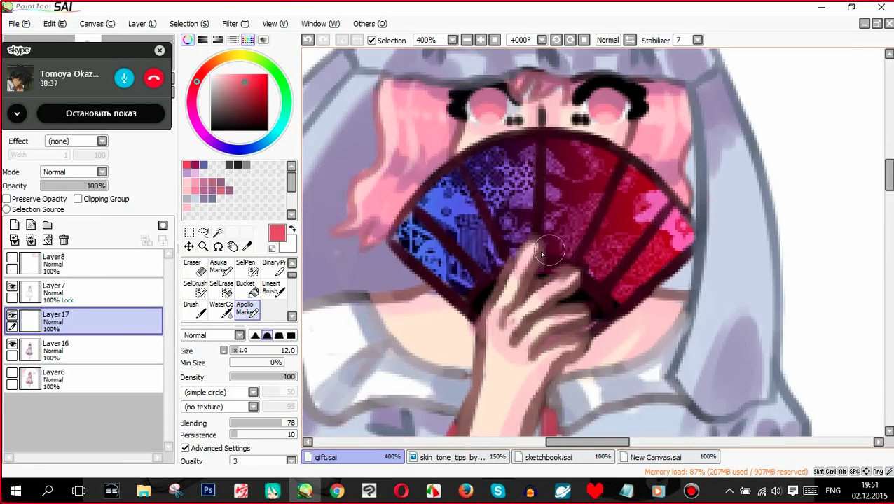
key([)
key([)
key([)
key([)
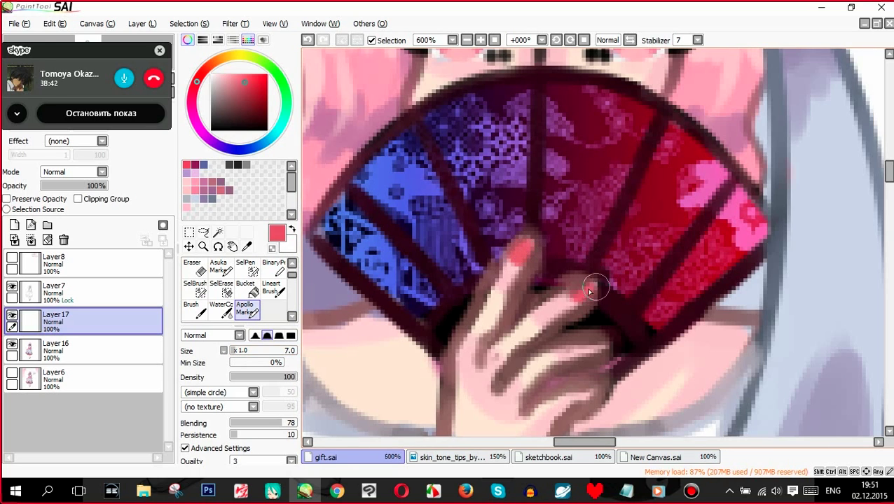
- Paint the fingernails of the lowered hand the same red and merge Layer17 down into Layer16
scroll(533, 257, down, 4)
scroll(533, 254, down, 4)
scroll(568, 315, up, 7)
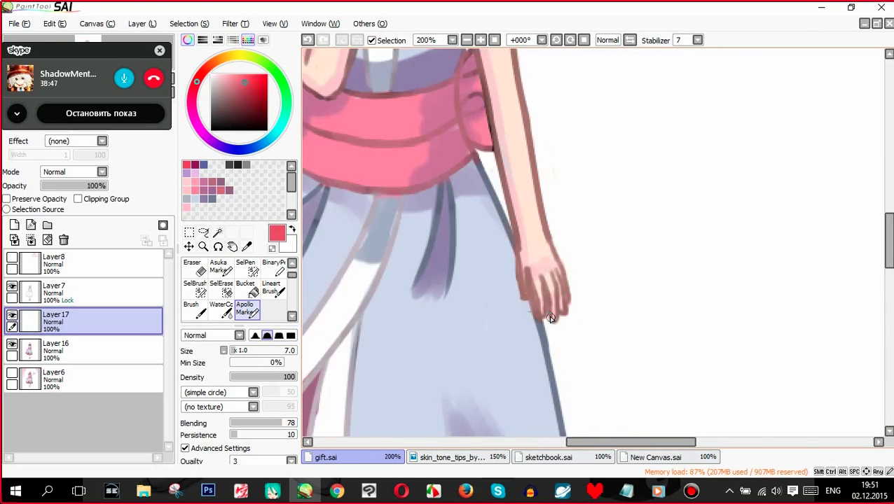
drag(534, 313, 530, 308)
drag(560, 323, 556, 318)
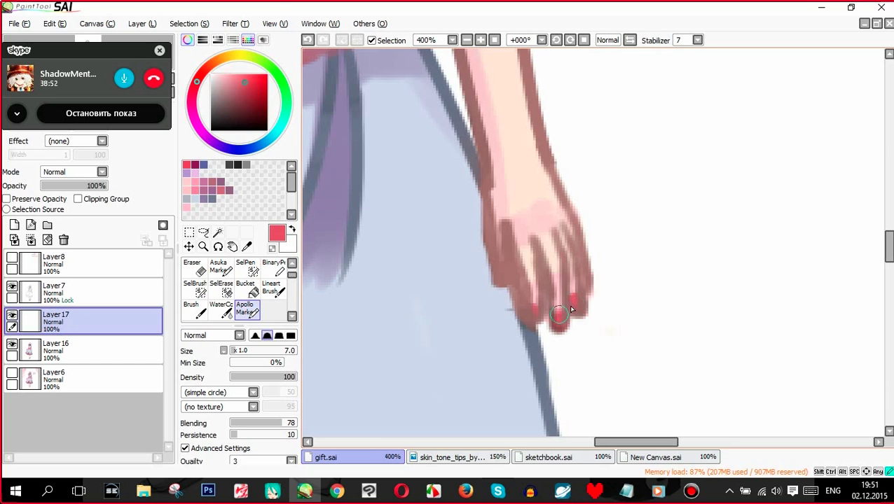
scroll(620, 298, down, 6)
click(30, 239)
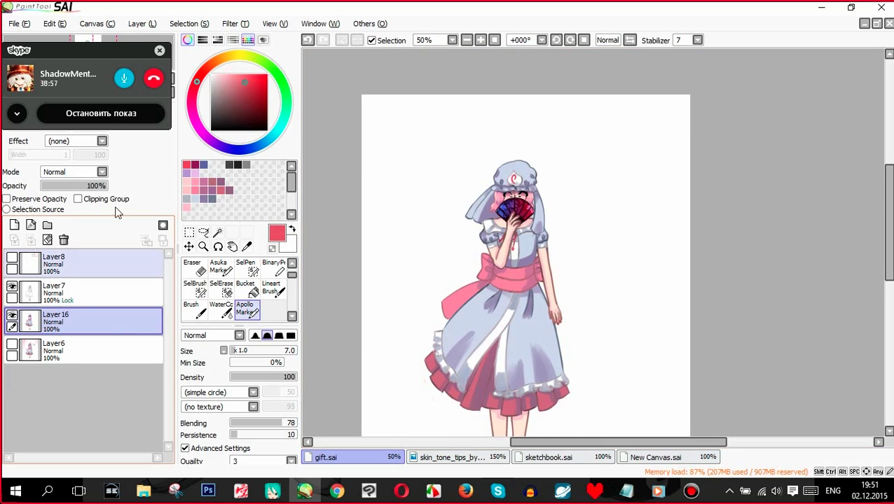
- Compare the finished drawing with the original sketch by toggling the visibility of Layer6, Layer16 and Layer7
scroll(525, 164, down, 1)
scroll(512, 197, up, 1)
scroll(513, 197, down, 1)
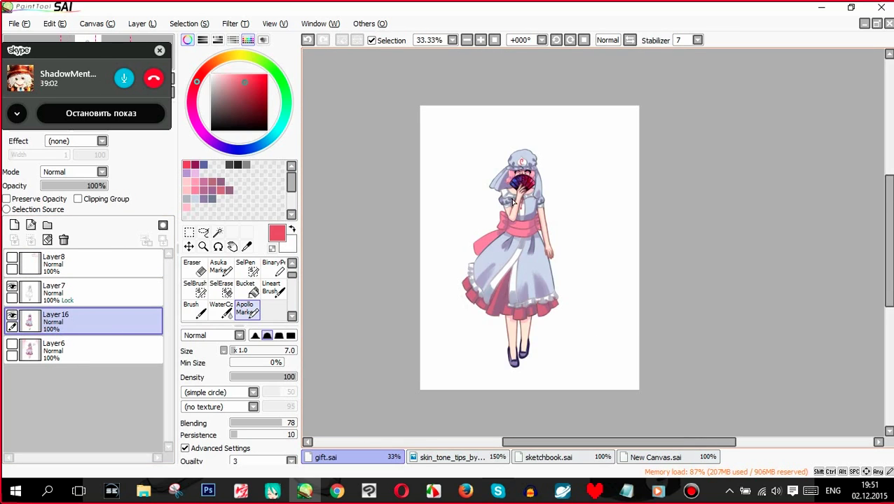
scroll(512, 200, up, 1)
scroll(533, 173, up, 1)
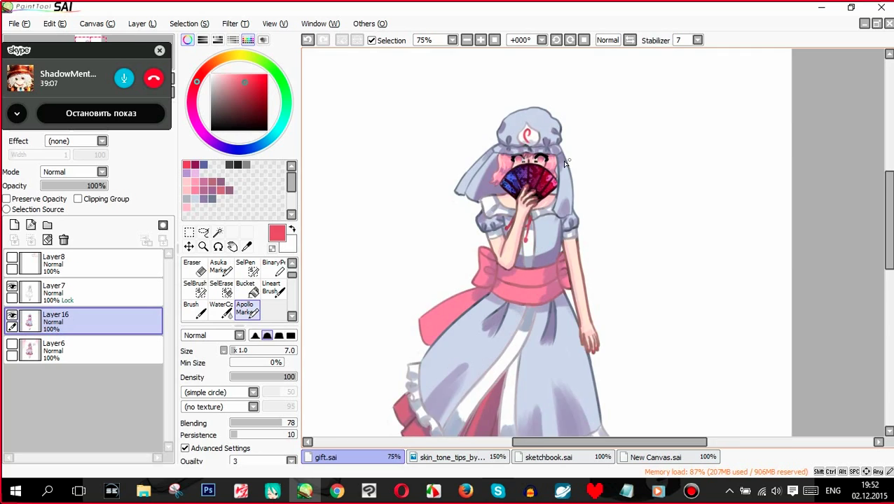
scroll(525, 161, down, 2)
scroll(525, 210, up, 1)
click(11, 344)
click(12, 315)
click(11, 286)
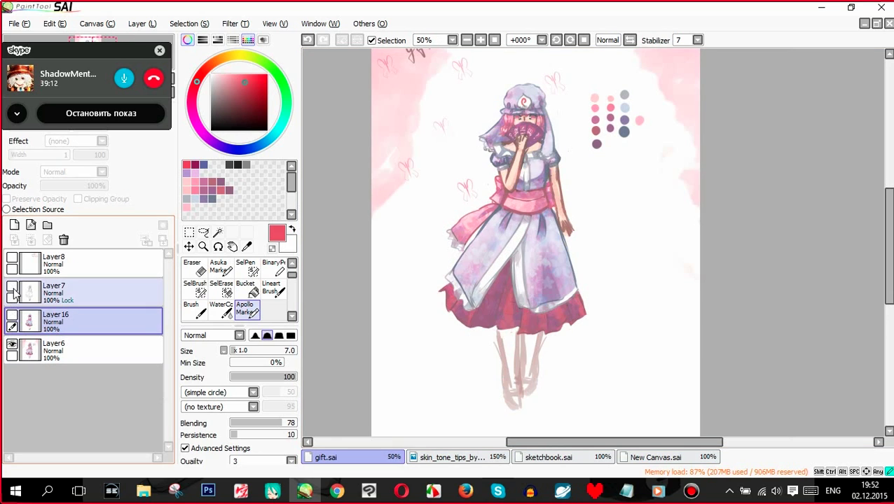
click(12, 315)
click(11, 287)
click(11, 344)
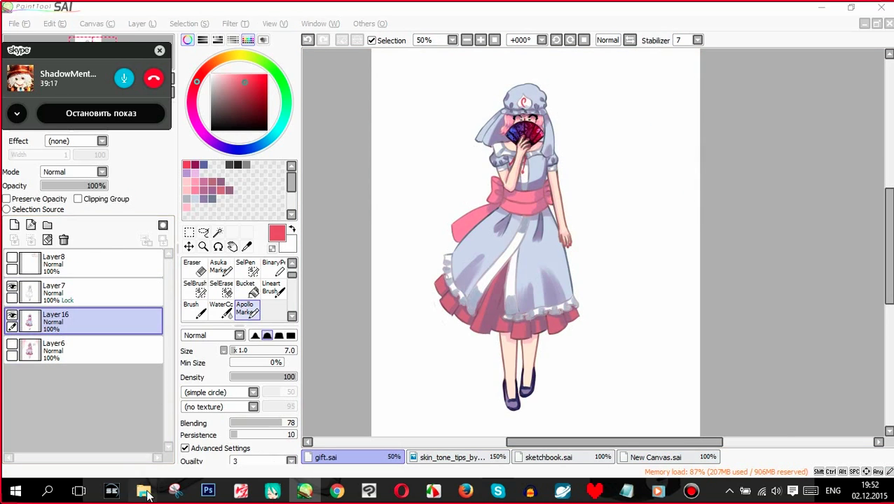
- Switch to File Explorer and open the рисунки folder on the desktop
mouse_move(142, 491)
click(185, 459)
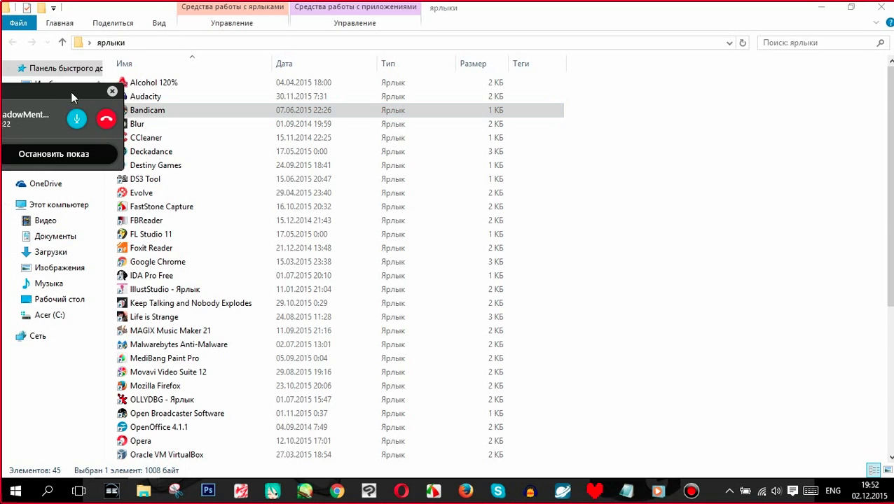
click(63, 116)
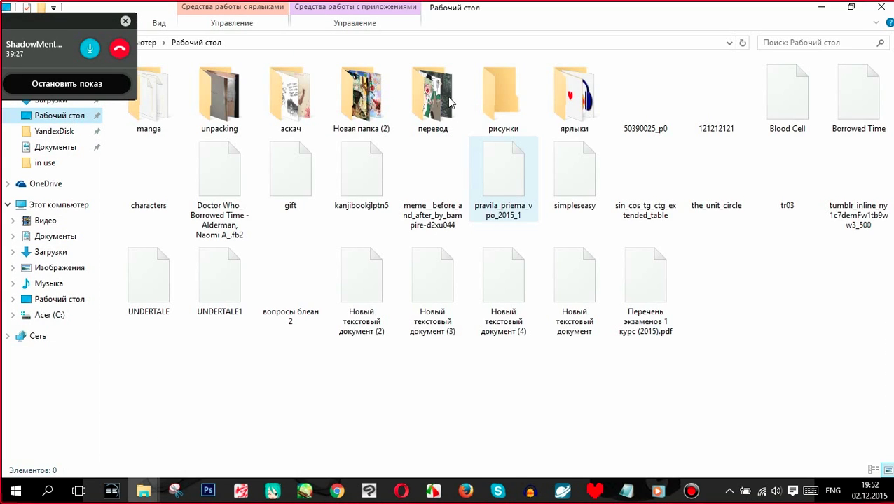
double_click(513, 111)
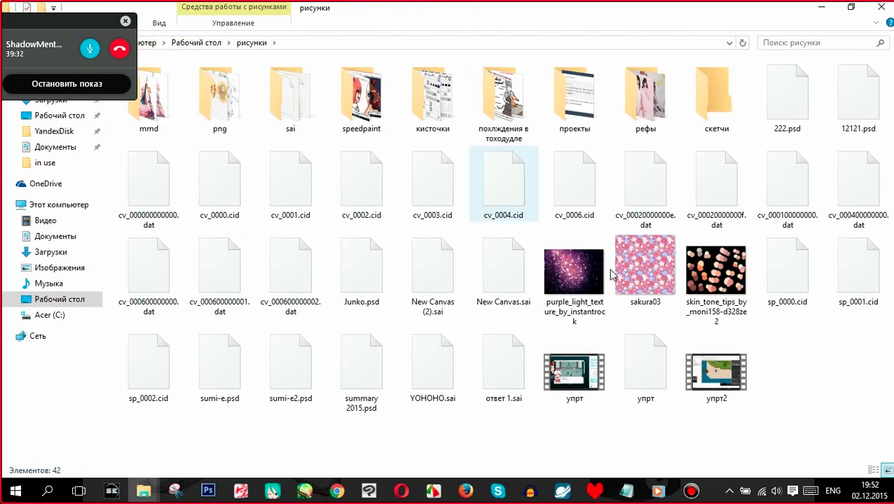
- Open the sakura03 flower pattern image from the рисунки folder in the photo viewer and use its context options
click(641, 295)
double_click(634, 287)
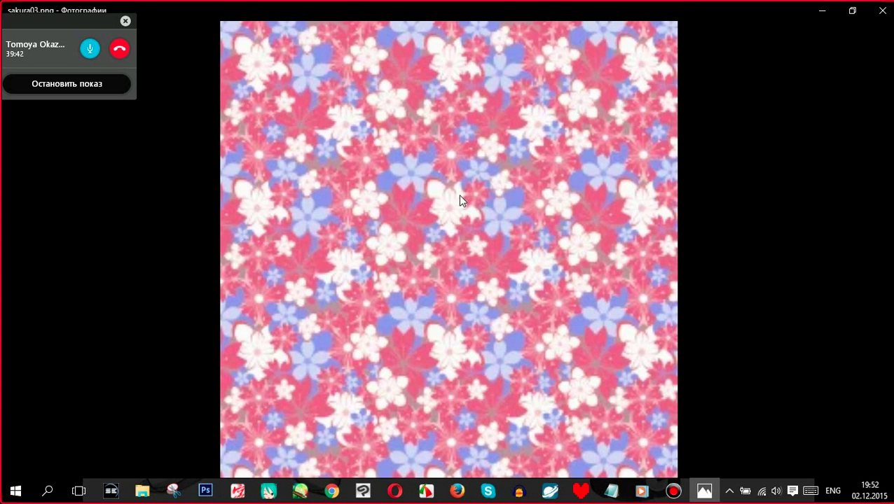
right_click(461, 188)
click(502, 173)
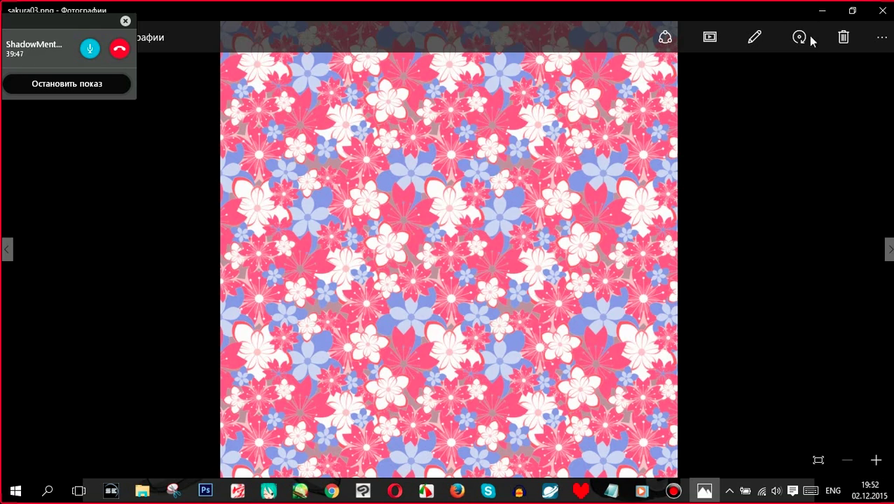
click(822, 11)
click(332, 491)
click(307, 492)
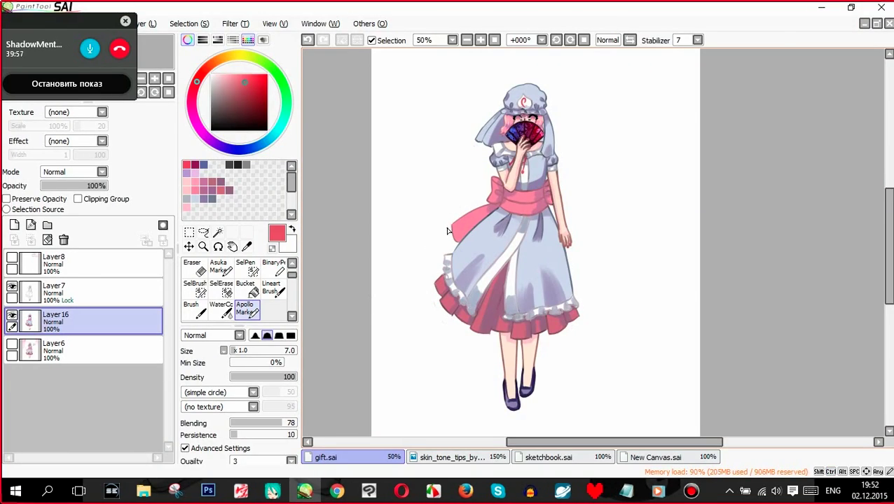
- Switch to File Explorer, reopen the sakura03 flower pattern from the рисунки folder and copy the image
click(142, 490)
click(238, 428)
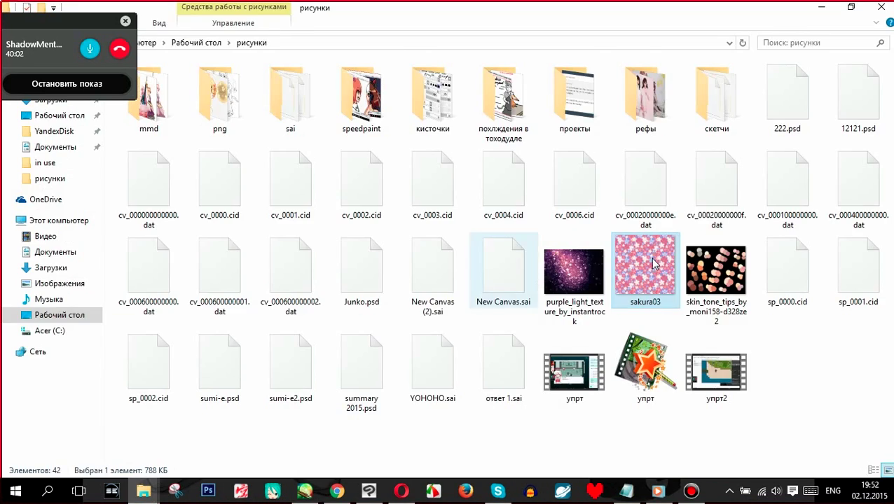
double_click(649, 257)
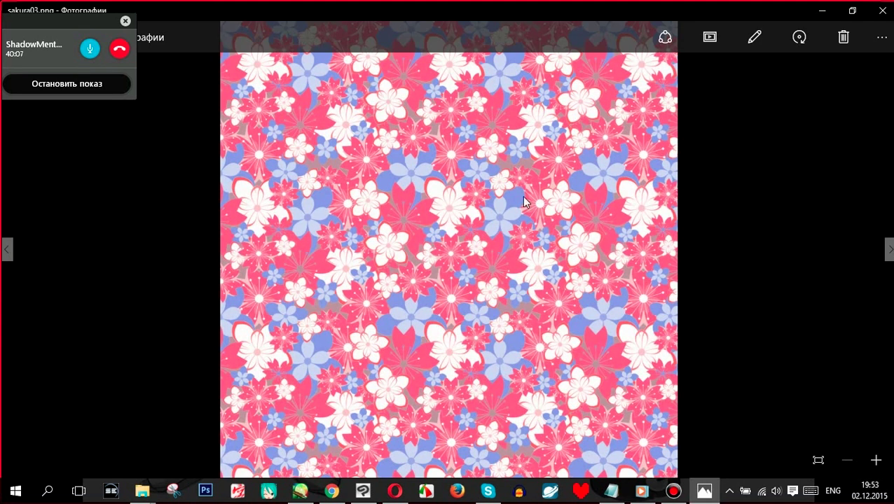
right_click(435, 144)
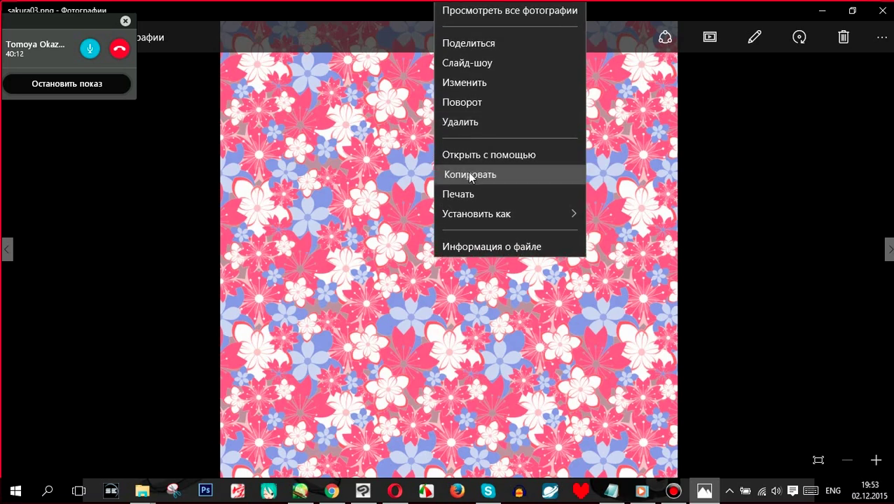
click(447, 174)
- Switch to PaintTool SAI, paste the flower pattern above Layer16 in gift.sai and scale it up to cover the whole canvas
click(291, 494)
key(ctrl+v)
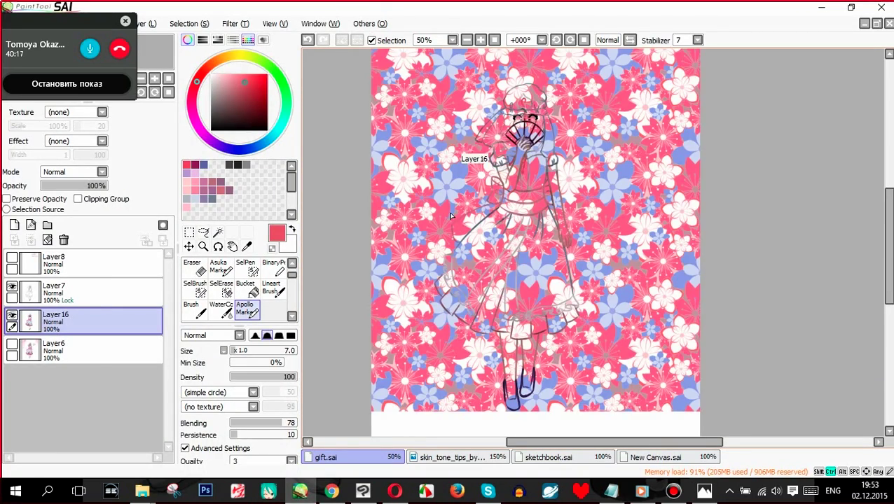
click(199, 384)
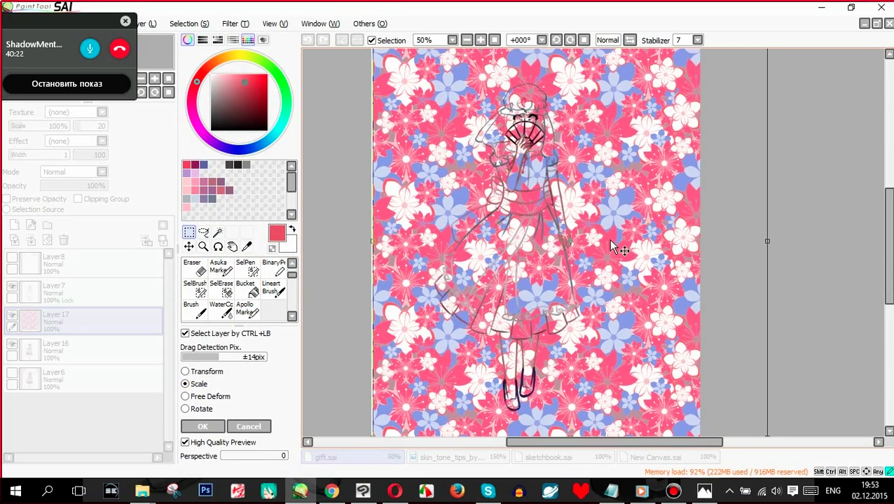
click(204, 427)
- Set the pattern layer's blending mode to Overlay and clip it to Layer16
click(73, 171)
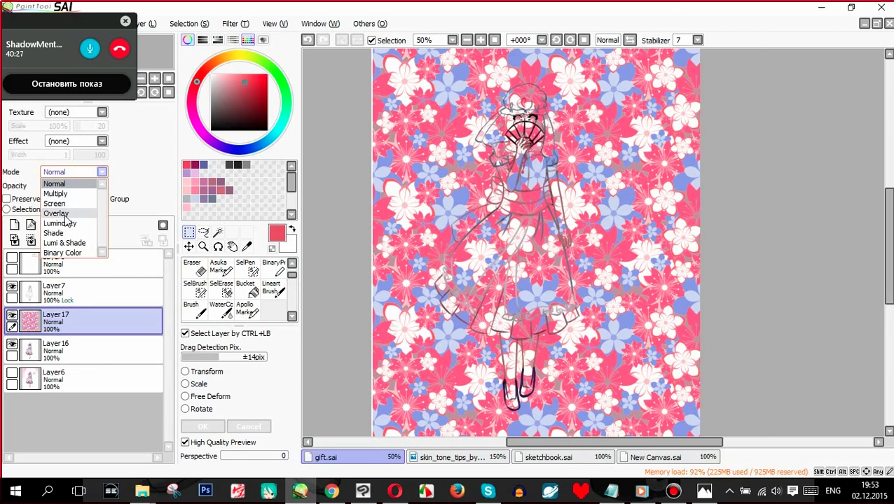
click(56, 213)
click(77, 199)
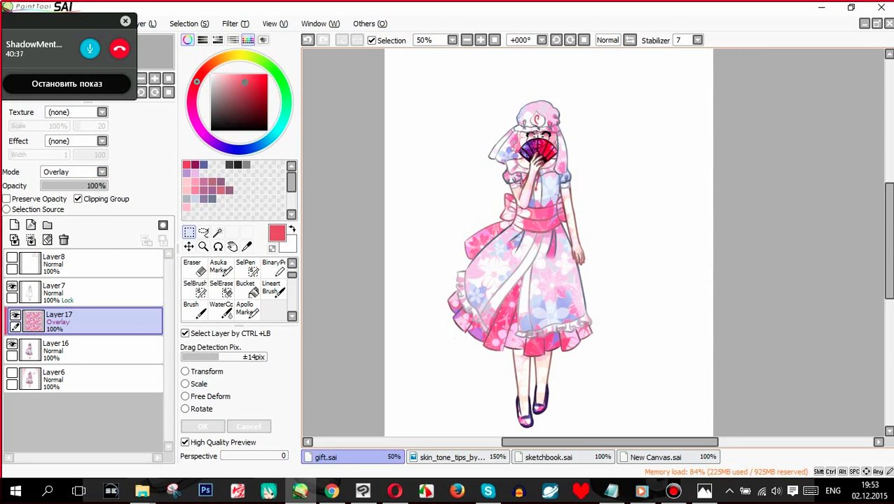
- Adjust the pattern layer's Hue and Saturation to hue -6, saturation -23 and luminescence -34
click(235, 24)
click(251, 37)
mouse_move(193, 174)
mouse_down()
mouse_move(200, 179)
mouse_move(171, 215)
mouse_move(156, 212)
mouse_up()
scroll(546, 231, down, 1)
scroll(546, 231, up, 2)
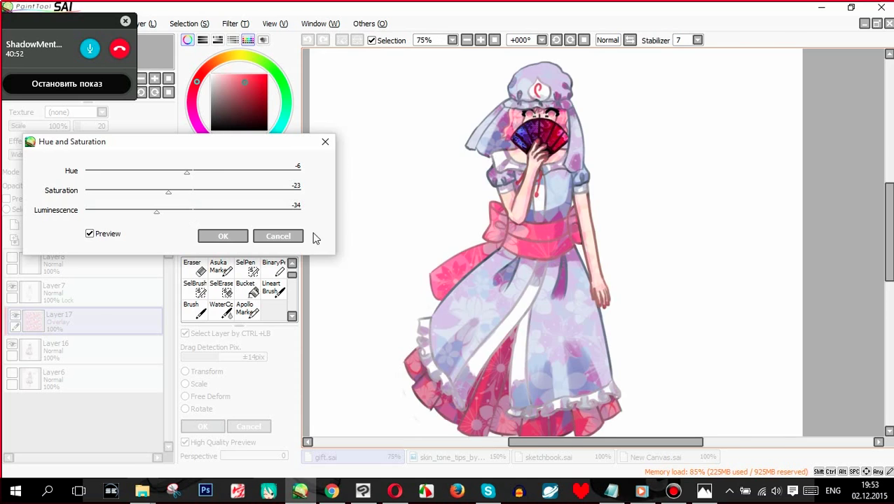
click(223, 236)
scroll(538, 185, down, 1)
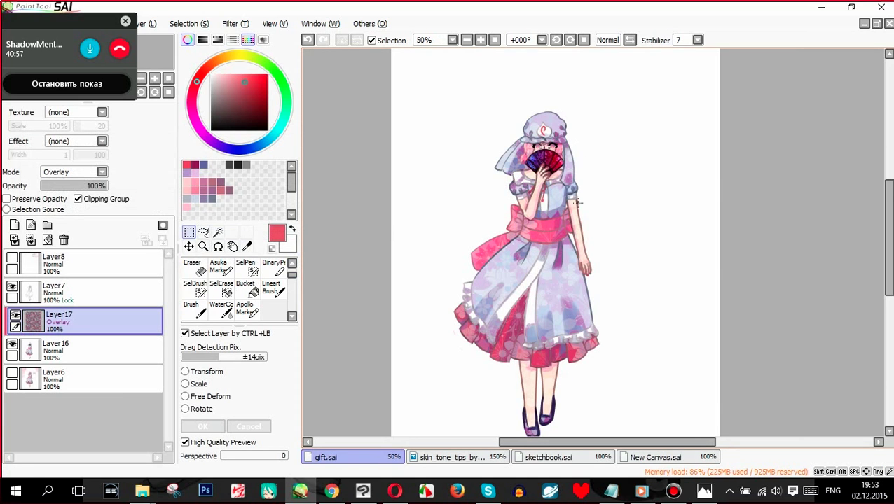
- Erase the flower pattern from the face, arms, white collar and the skirt's ruffled white trim with the Eraser
scroll(577, 203, up, 3)
click(193, 267)
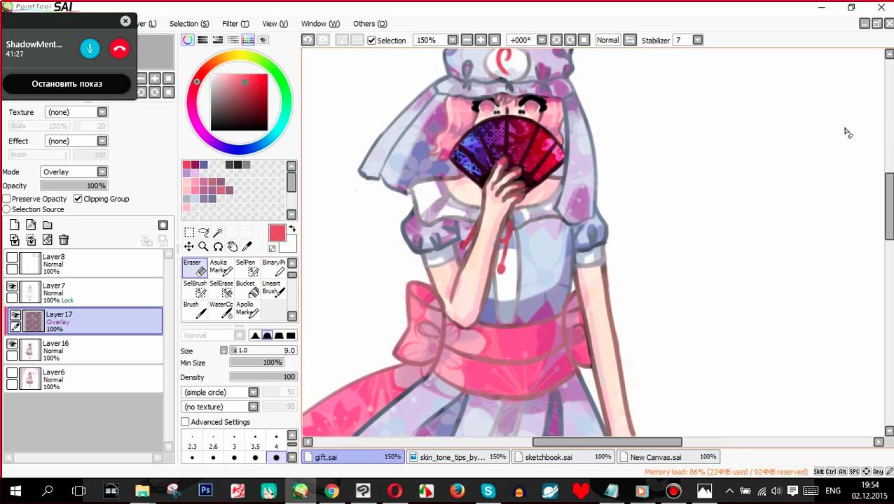
scroll(510, 143, down, 3)
scroll(490, 389, up, 3)
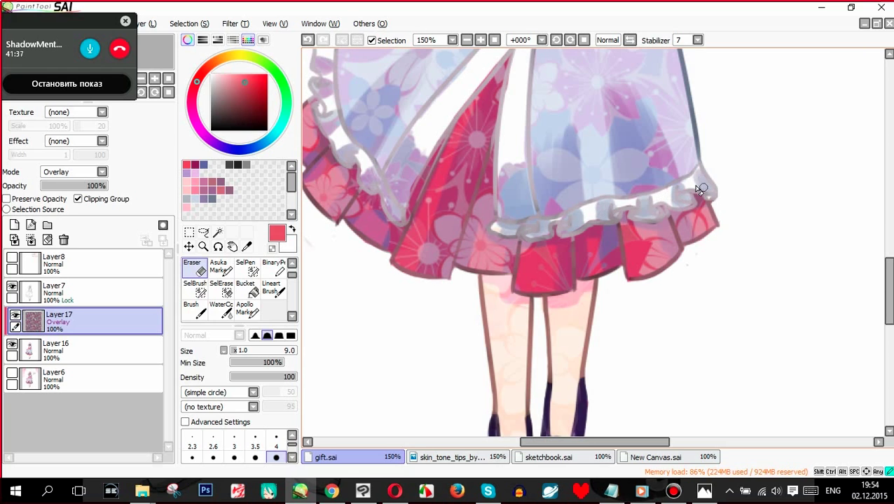
scroll(678, 201, down, 2)
scroll(440, 233, up, 2)
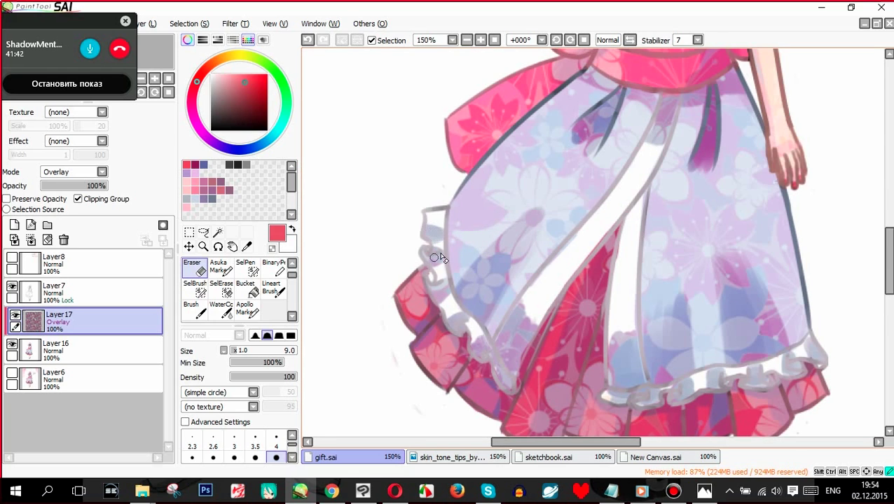
mouse_move(482, 346)
mouse_down()
mouse_move(520, 328)
mouse_move(521, 309)
mouse_move(509, 381)
mouse_up()
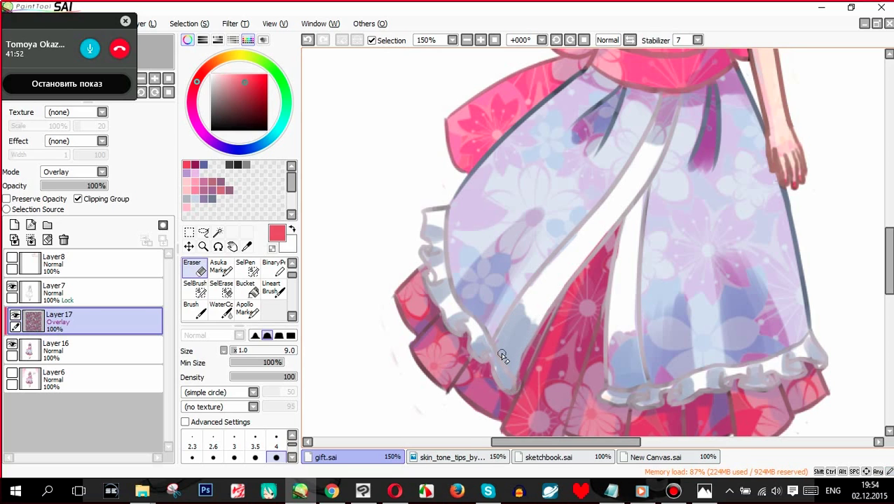
- Merge the patterned Layer17 down into Layer16
scroll(499, 359, down, 4)
scroll(555, 308, up, 1)
scroll(555, 267, down, 1)
scroll(554, 266, up, 1)
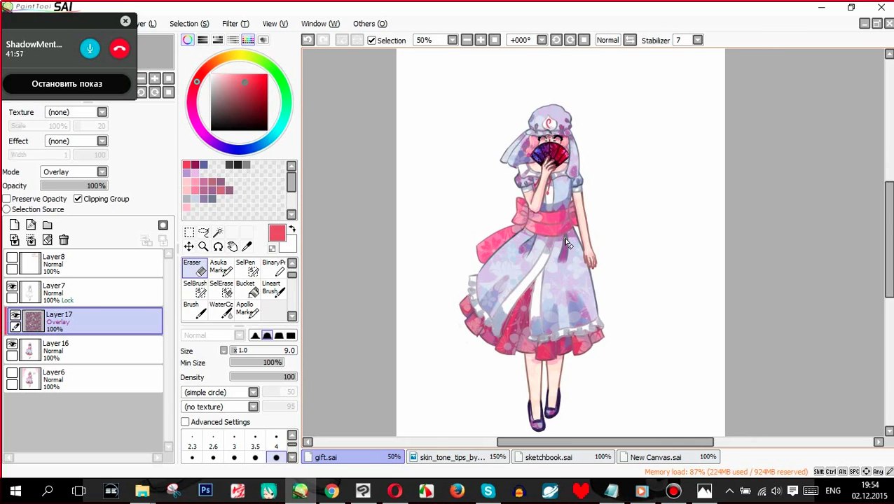
click(28, 241)
scroll(557, 154, down, 1)
scroll(527, 135, up, 2)
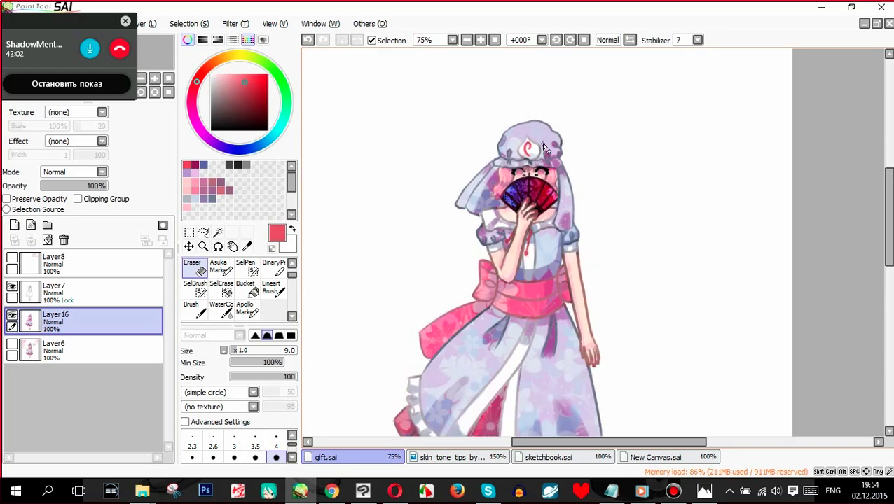
scroll(527, 135, down, 1)
scroll(570, 162, down, 1)
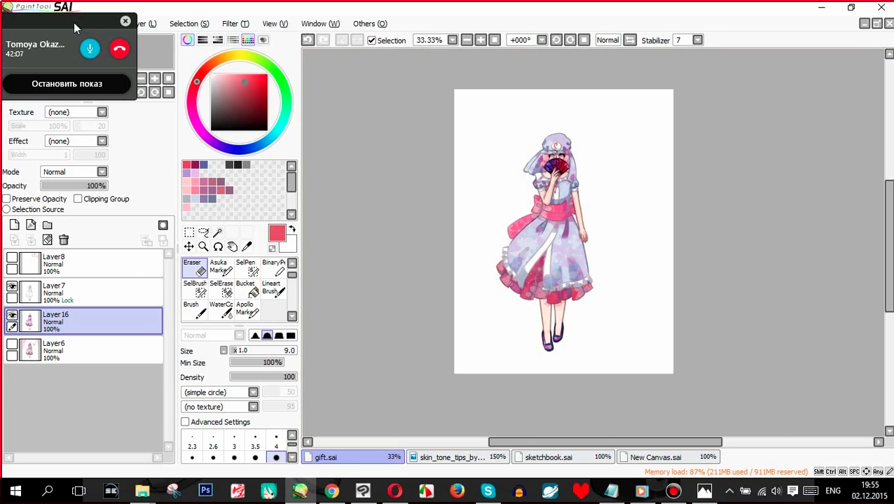
- Move the call window away from the program's menus and save the gift.sai drawing
drag(74, 28, 34, 351)
click(27, 24)
click(19, 24)
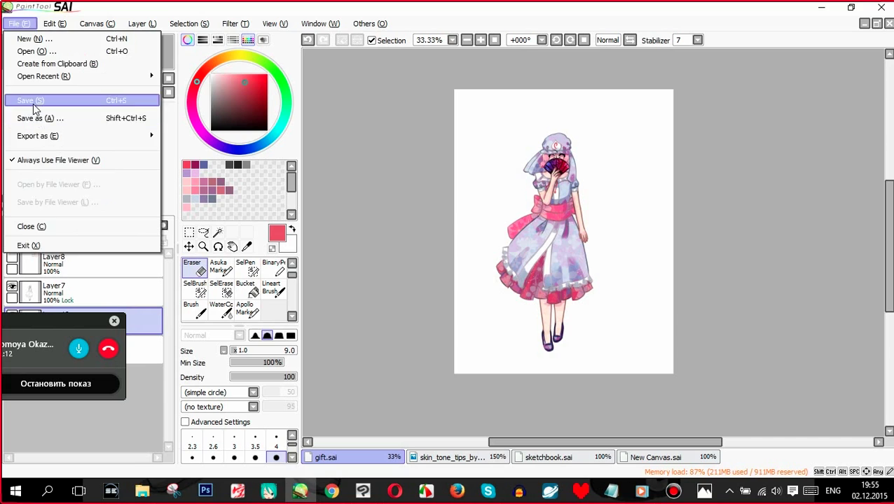
click(31, 101)
key(Return)
- Save a copy of the drawing in PSD format as gift.psd in the скетчи folder
click(19, 23)
click(40, 118)
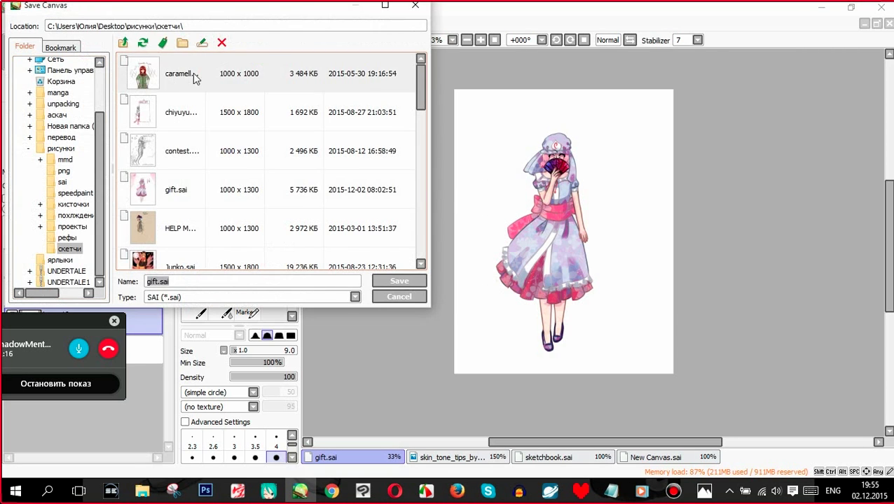
click(189, 298)
click(196, 330)
click(396, 281)
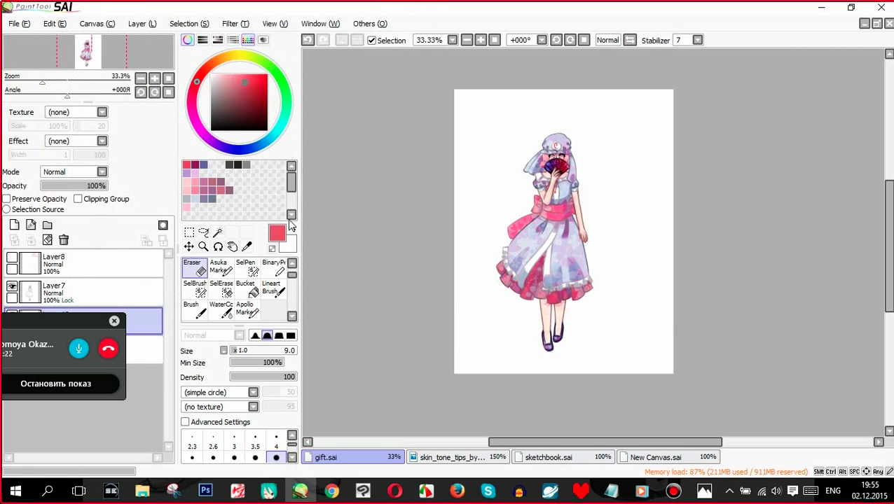
- Move the call window off the layer list and compare the patterned drawing with the old sketch by toggling Layer6's visibility
scroll(590, 184, up, 3)
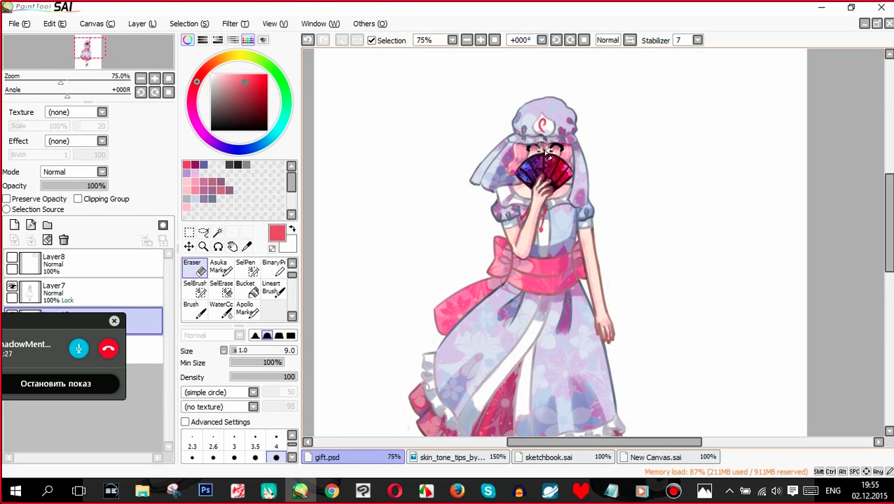
drag(77, 328, 89, 101)
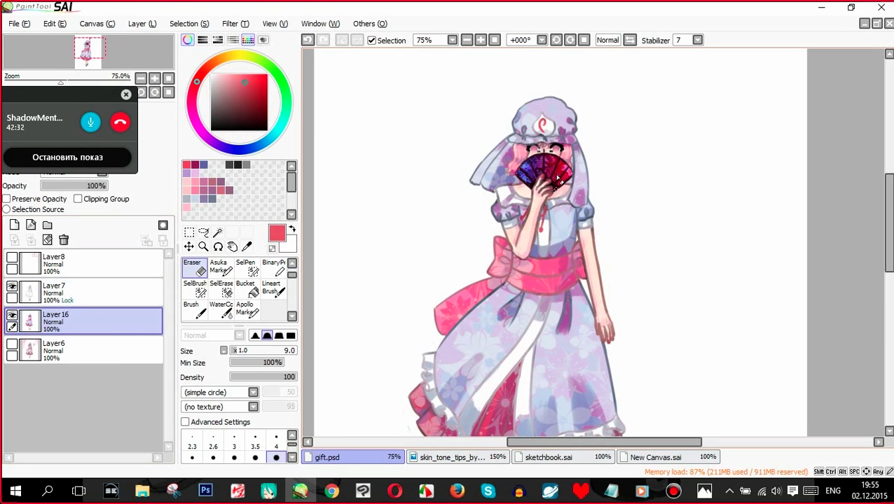
scroll(605, 154, down, 2)
click(12, 344)
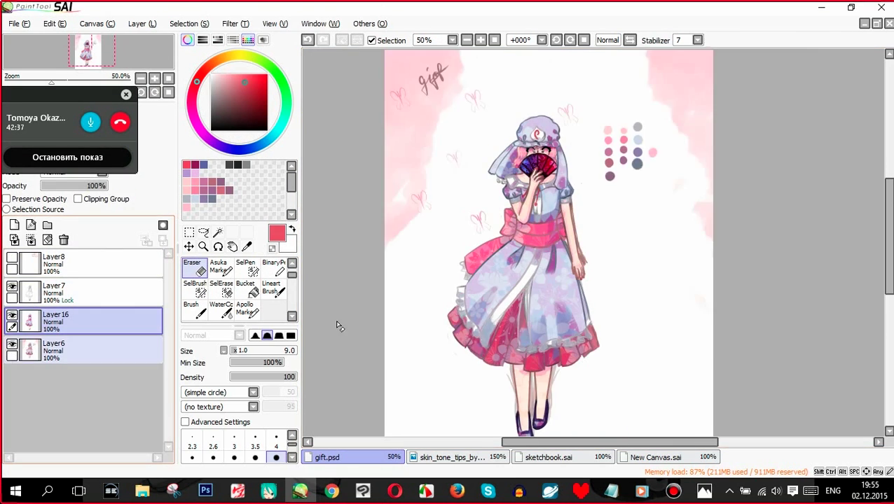
click(12, 345)
scroll(572, 120, up, 2)
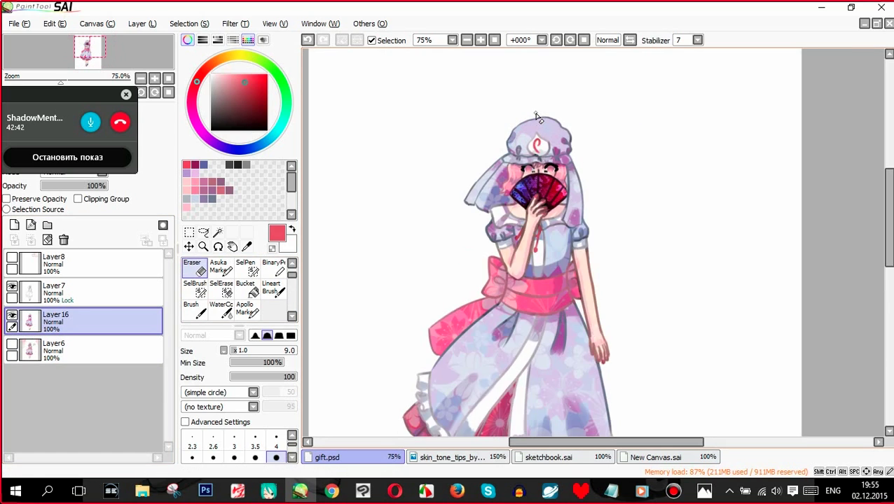
- Add a clipped Overlay layer above Layer16 and choose pale pink with the Apollo Marker for the highlights
click(15, 225)
click(78, 173)
click(79, 213)
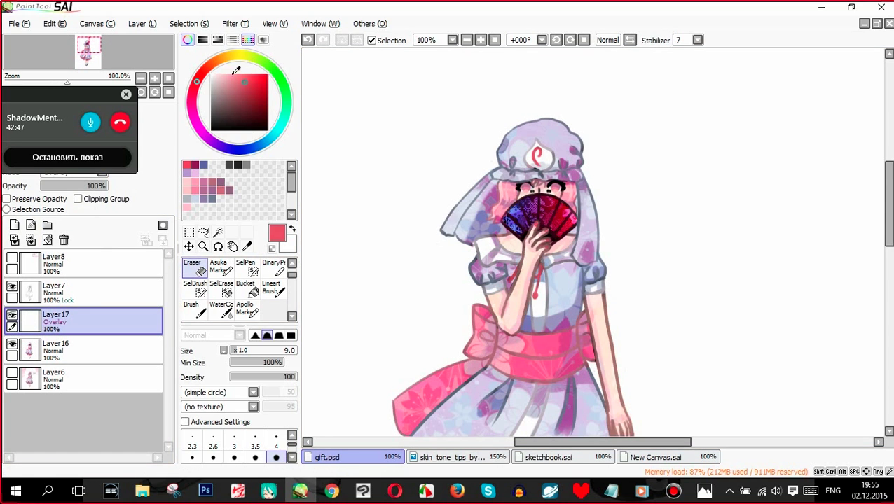
click(224, 74)
click(248, 310)
click(105, 200)
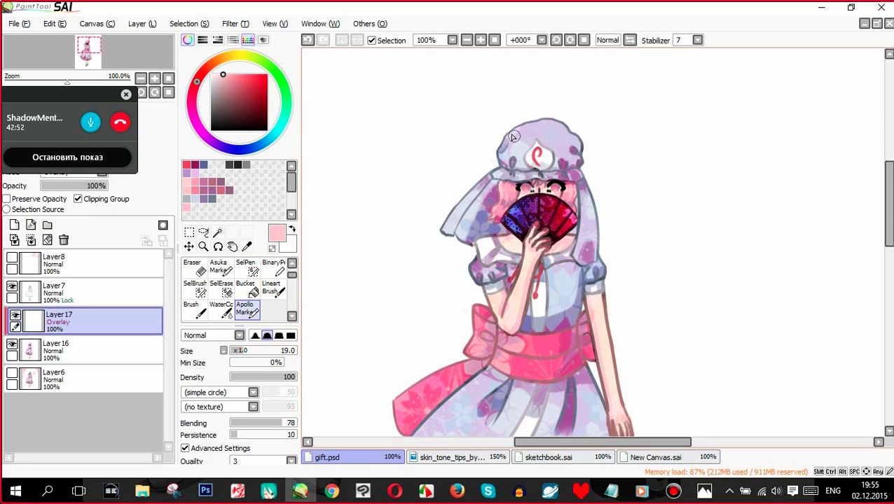
- Paint pale pink highlights over the hat's veil, the hair, the sash tail and the skirt on Layer17
drag(489, 173, 447, 223)
drag(508, 185, 499, 212)
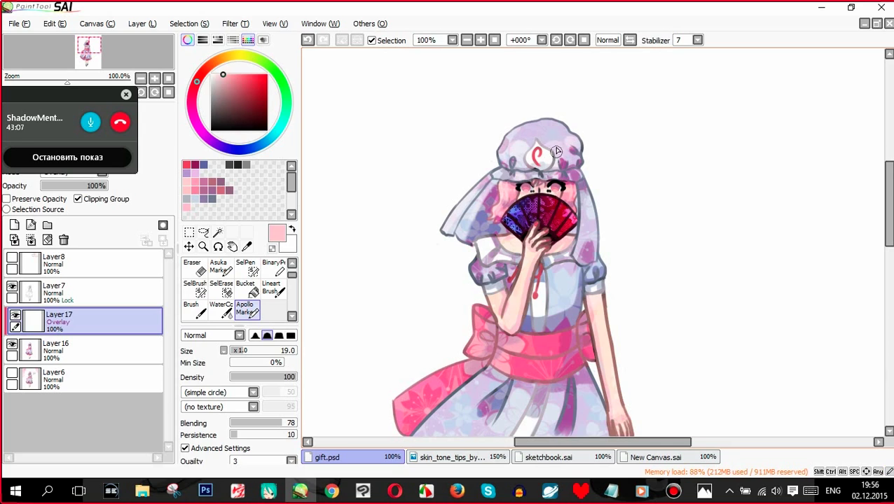
drag(589, 249, 584, 197)
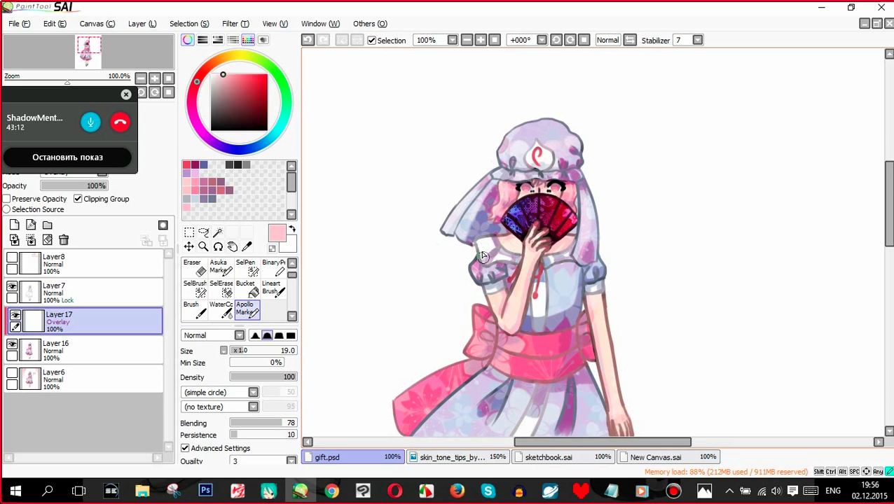
drag(446, 371, 390, 409)
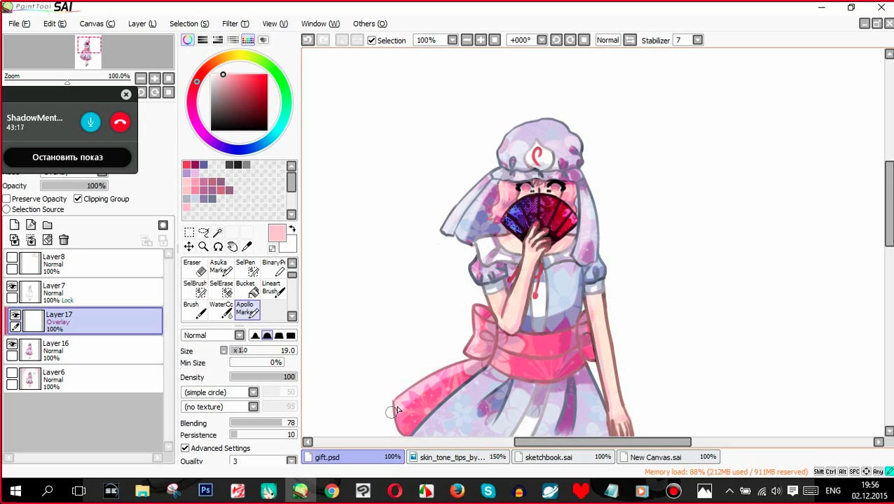
scroll(624, 283, down, 1)
drag(522, 390, 553, 316)
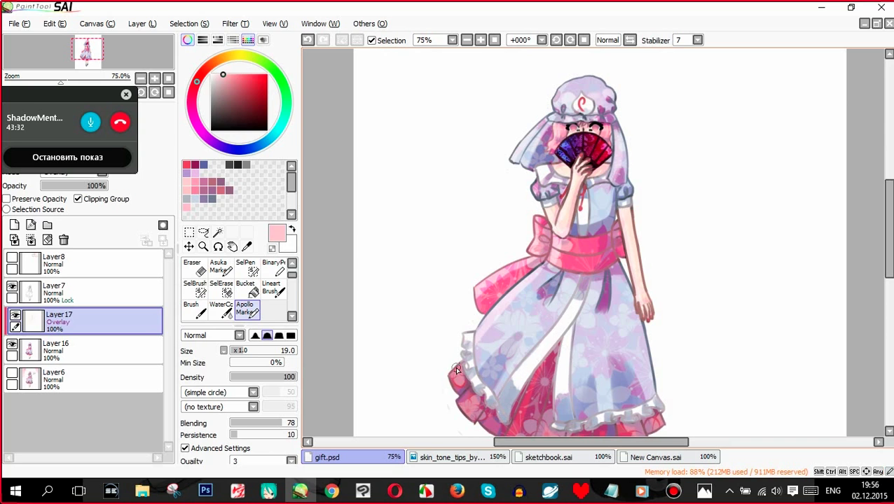
scroll(459, 210, down, 2)
scroll(500, 271, up, 2)
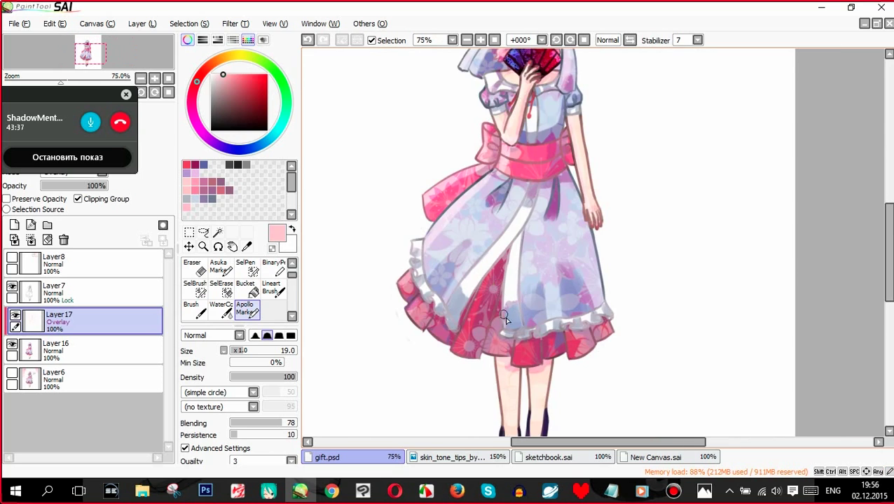
- Lower the highlight layer's opacity to 79%
scroll(505, 275, down, 1)
click(79, 186)
scroll(475, 356, up, 1)
scroll(494, 367, up, 1)
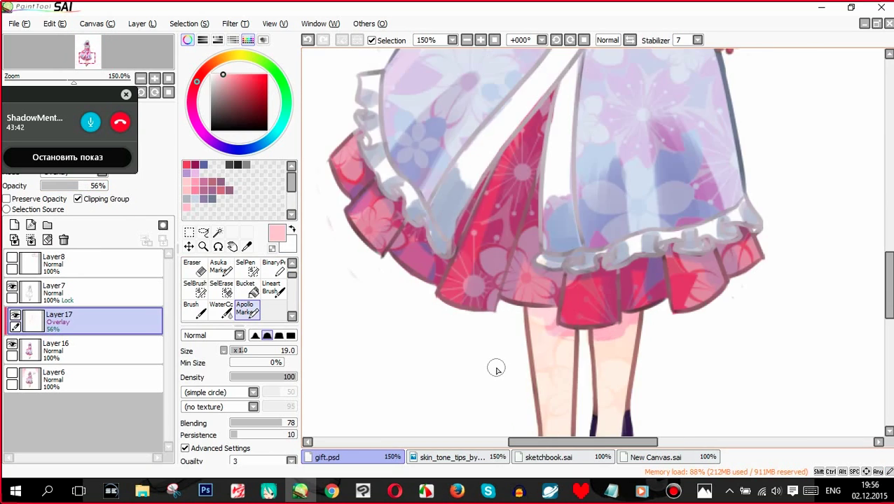
scroll(494, 368, down, 2)
drag(95, 188, 95, 188)
scroll(491, 371, up, 2)
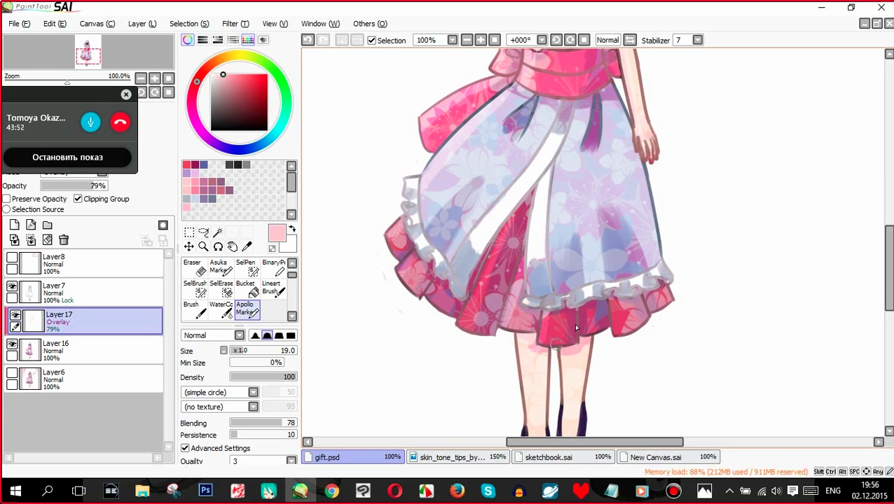
scroll(631, 315, down, 2)
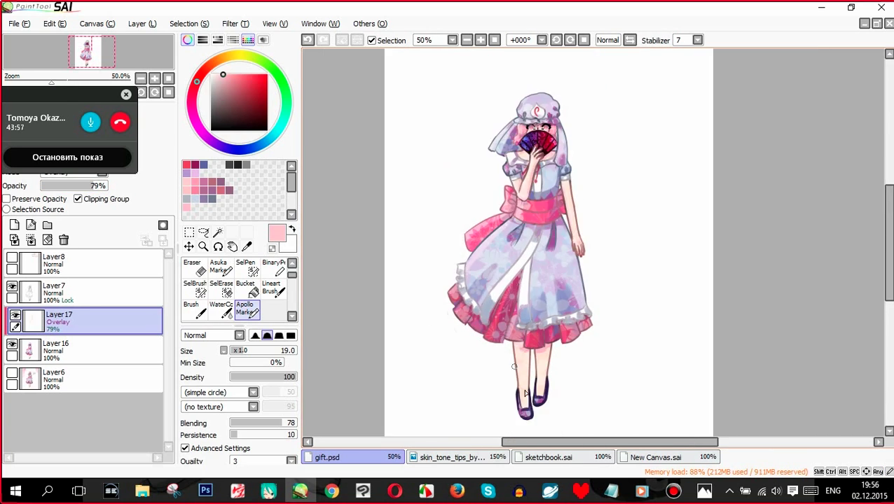
scroll(498, 301, up, 2)
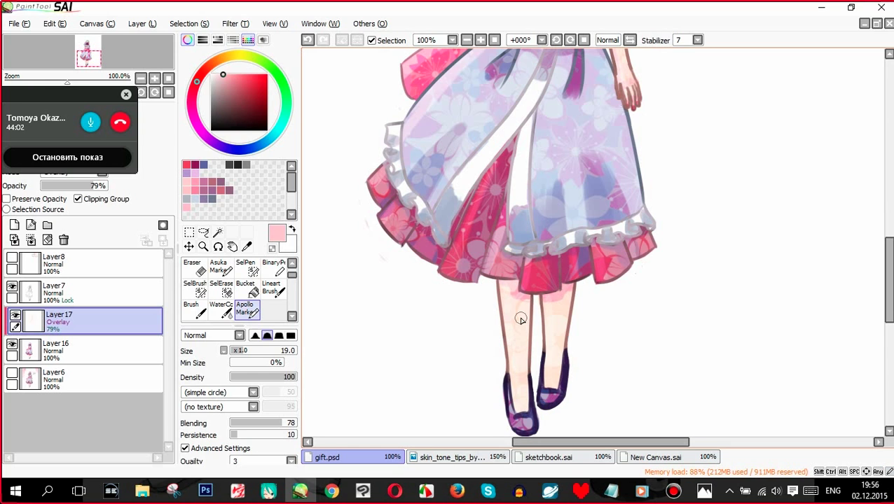
- Merge the Overlay highlights down into Layer16 and paint the sampled skin tone over the leftover pattern on the legs on a new layer
scroll(489, 299, up, 1)
alt+click(449, 273)
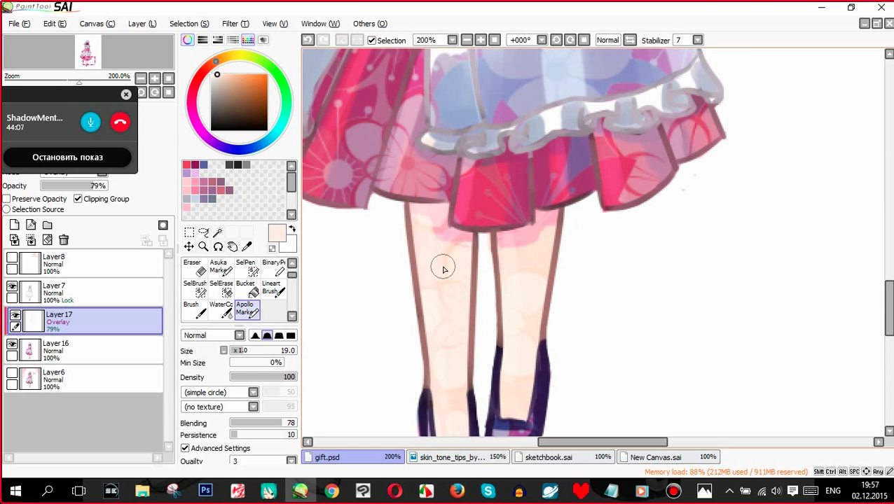
scroll(443, 264, down, 2)
scroll(468, 164, up, 3)
alt+click(470, 201)
scroll(484, 242, down, 5)
scroll(487, 319, up, 5)
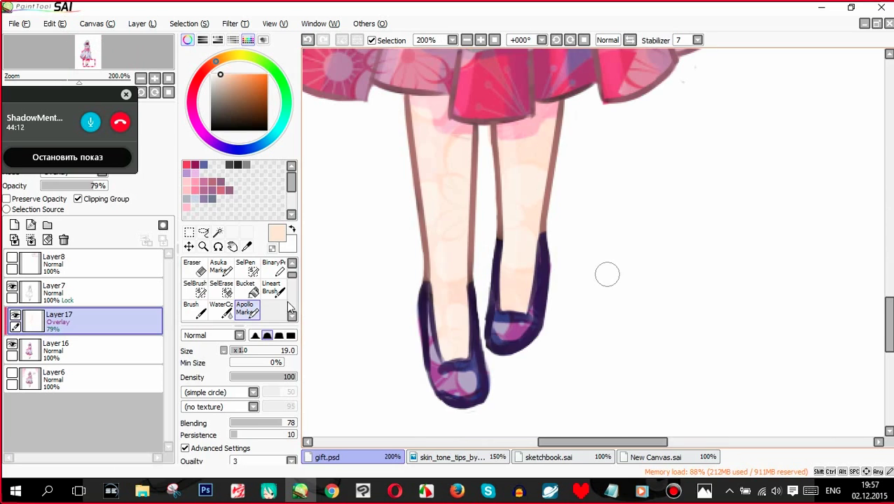
click(30, 239)
click(27, 226)
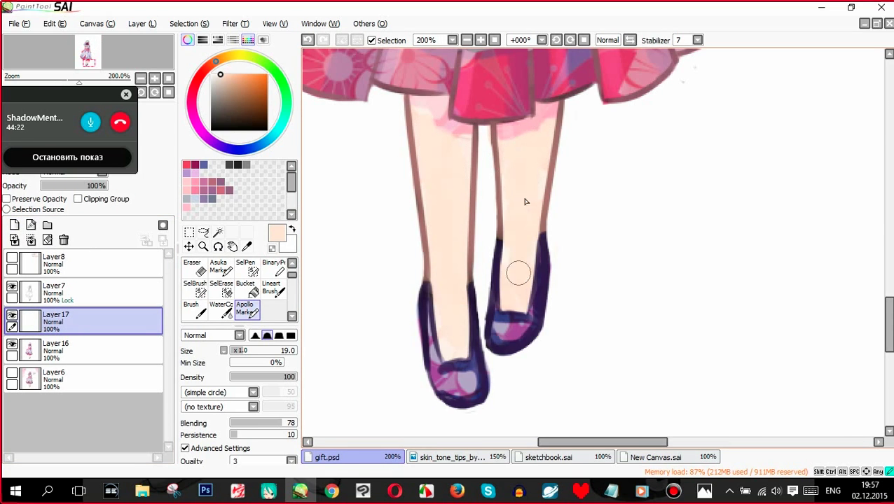
- Repaint the pink shadow on the legs beneath the skirt hem and merge the layer down into Layer16
alt+click(443, 119)
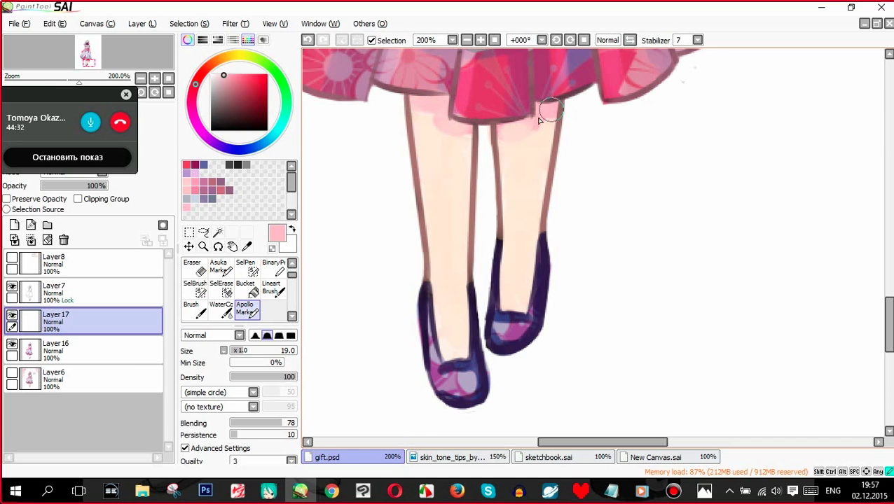
scroll(519, 309, down, 7)
scroll(519, 304, up, 4)
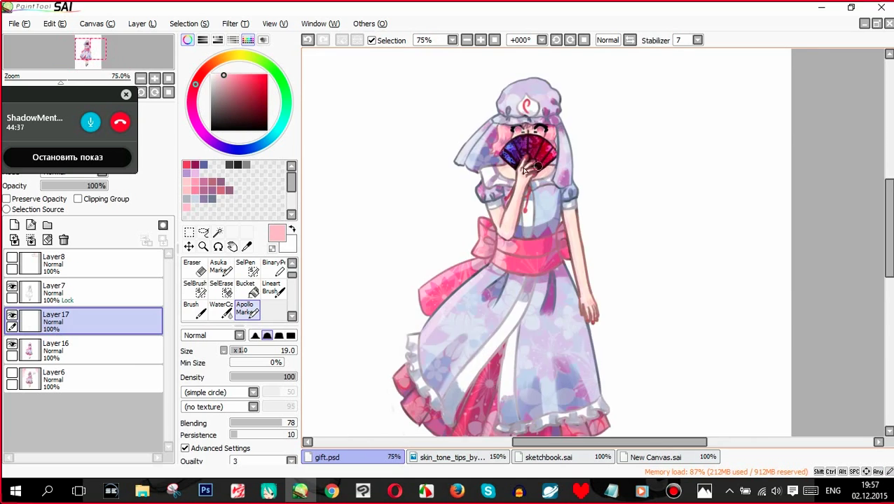
scroll(514, 172, down, 1)
key(ctrl+e)
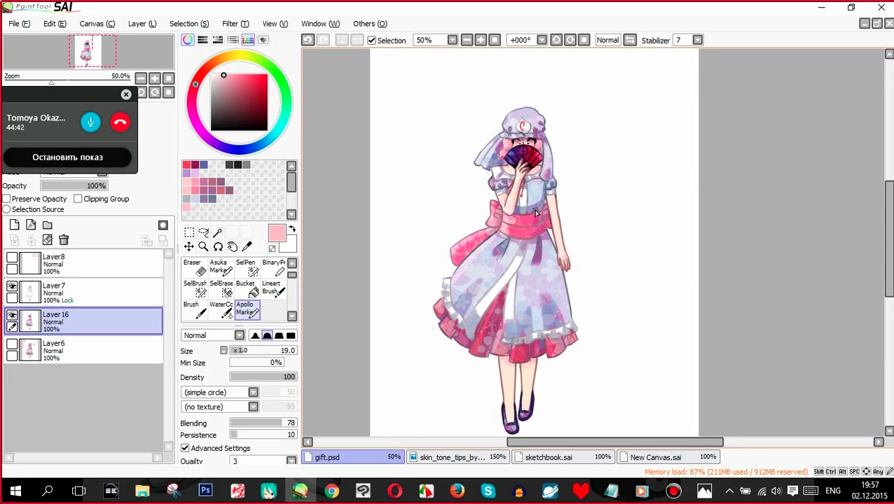
- Inspect the figure up close and as a whole, comparing it with and without the line art on Layer7
scroll(511, 190, up, 3)
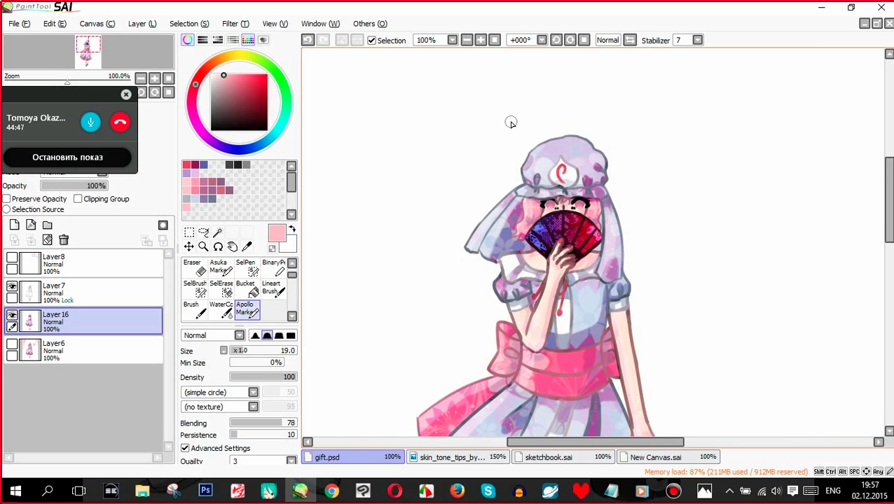
scroll(491, 123, down, 1)
scroll(486, 121, down, 1)
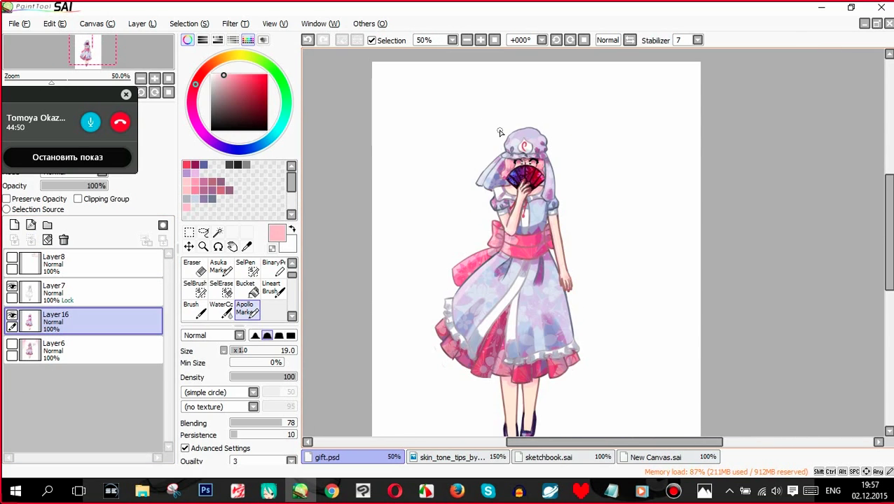
click(11, 287)
click(11, 292)
scroll(518, 123, up, 1)
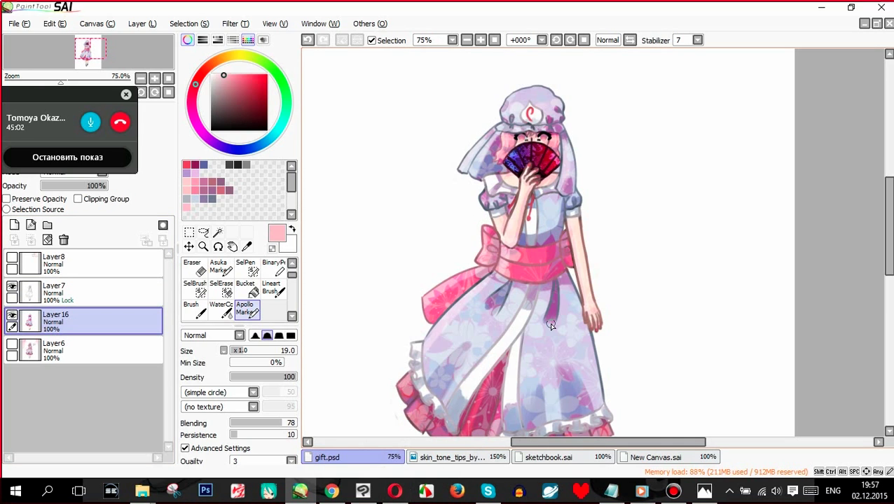
scroll(551, 355, down, 1)
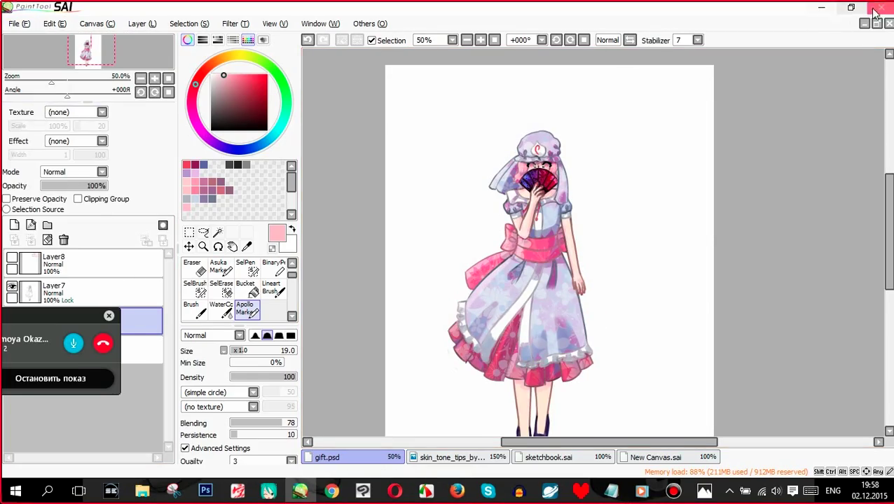
- Switch to Clip Studio Paint and close its unsaved new canvas
click(821, 9)
click(791, 9)
click(818, 8)
click(824, 8)
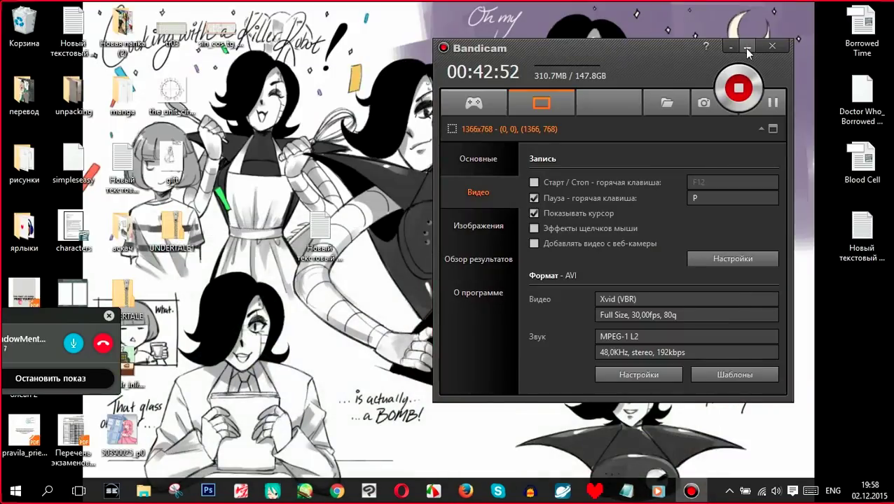
click(747, 48)
click(379, 493)
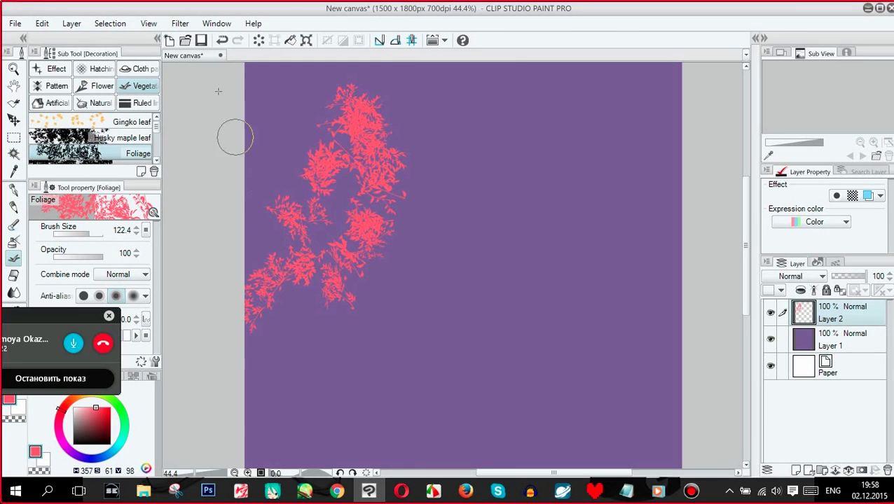
click(220, 56)
click(469, 191)
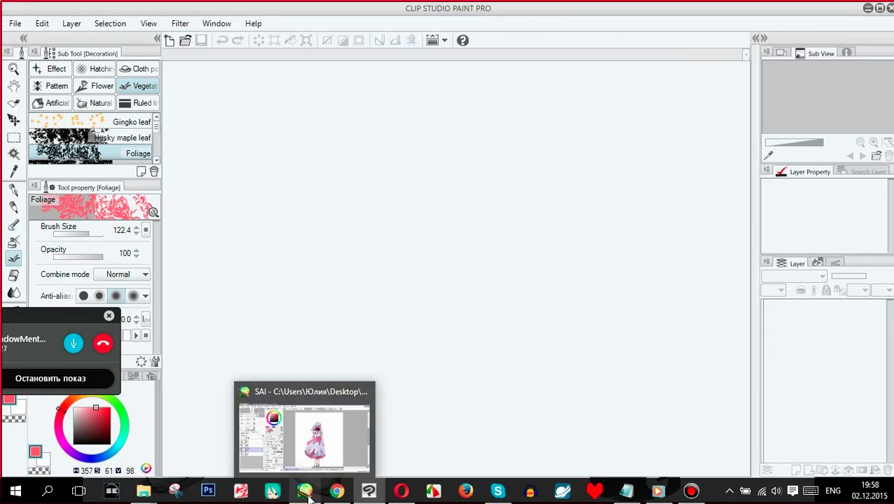
- Return to PaintTool SAI, move the call window off the layer list and show Layer6
click(305, 493)
scroll(513, 119, down, 2)
drag(77, 316, 52, 411)
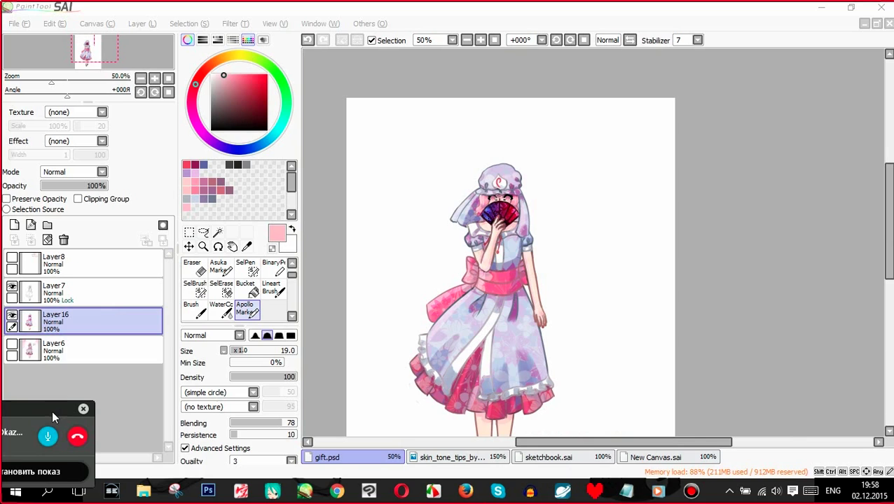
click(12, 351)
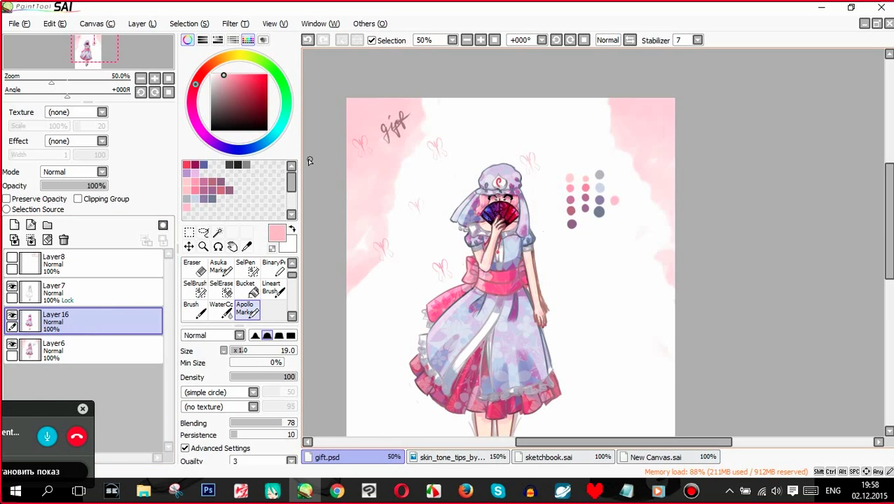
- Select the sketch's upper-left pink background with a rectangle and add the upper-right pink area with the SelBrush
key(m)
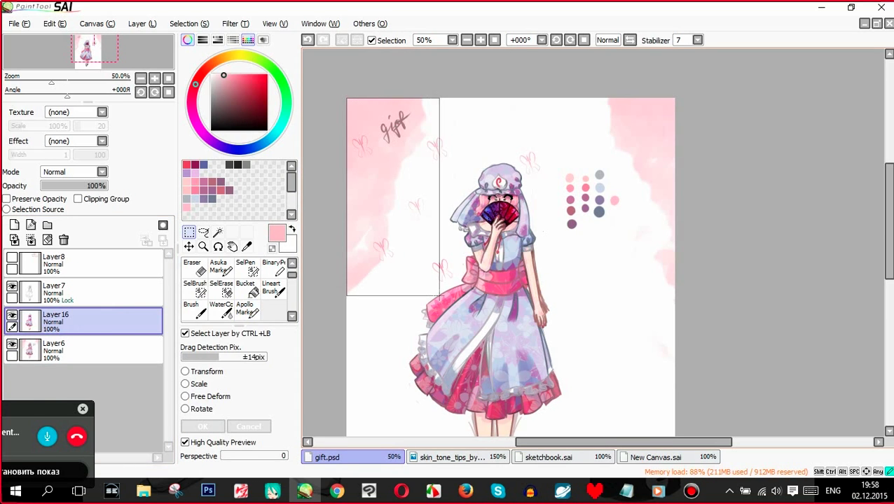
scroll(280, 287, down, 1)
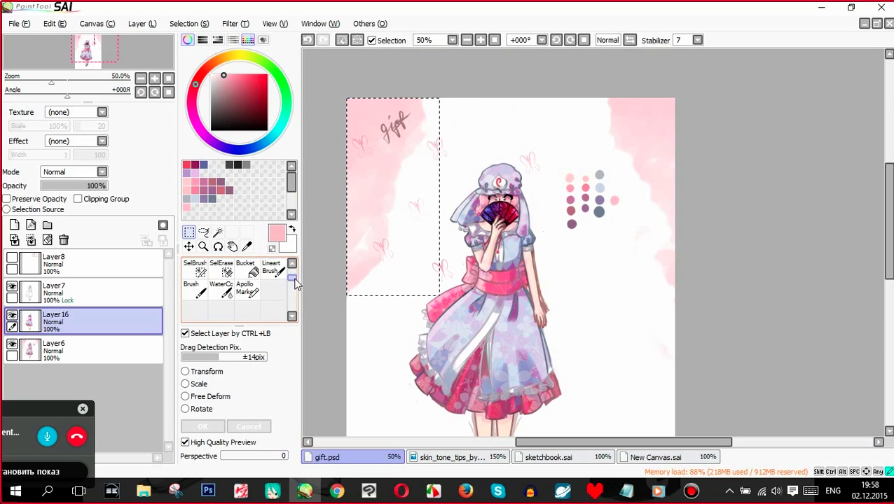
click(196, 278)
click(295, 351)
mouse_move(614, 84)
mouse_down()
mouse_move(673, 82)
mouse_move(629, 114)
mouse_up()
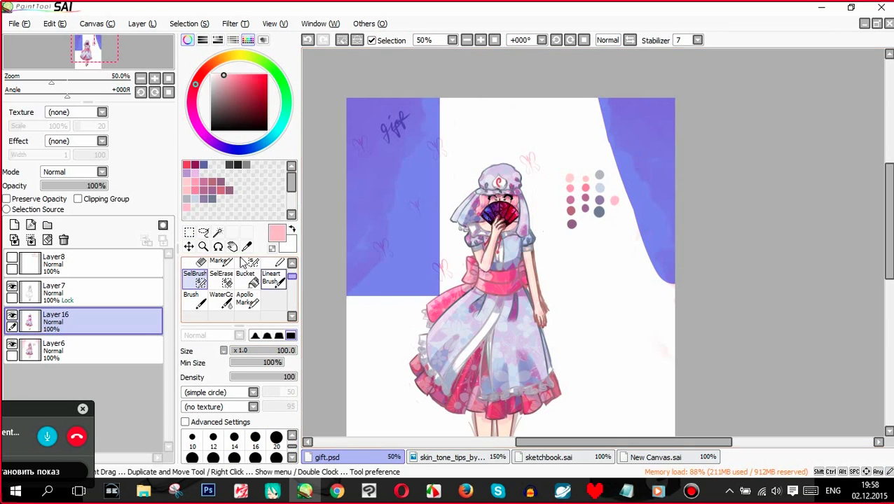
- Trim the selection away from the figure with SelErase and add the butterflies around the hat and sash with the SelBrush
click(223, 278)
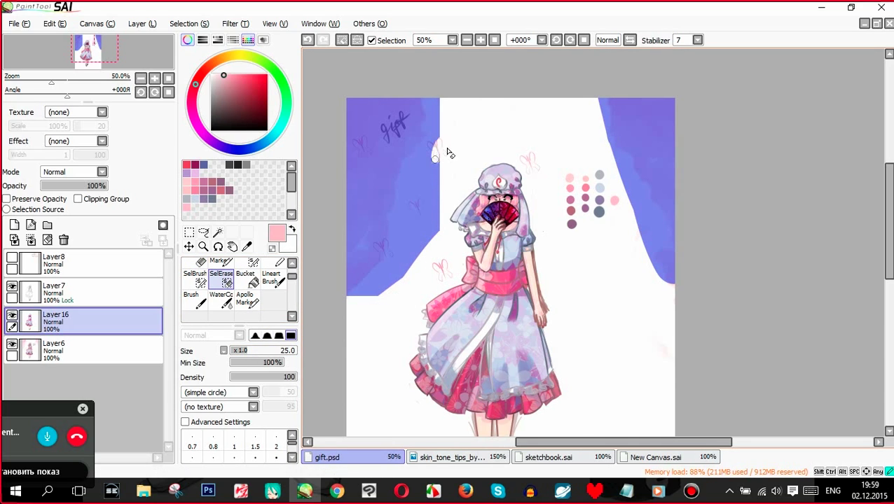
click(199, 279)
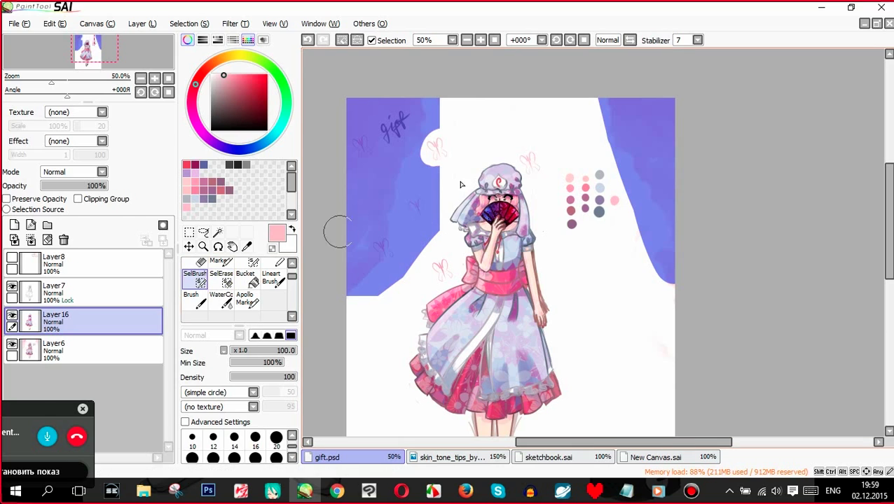
drag(439, 144, 443, 158)
drag(532, 146, 536, 158)
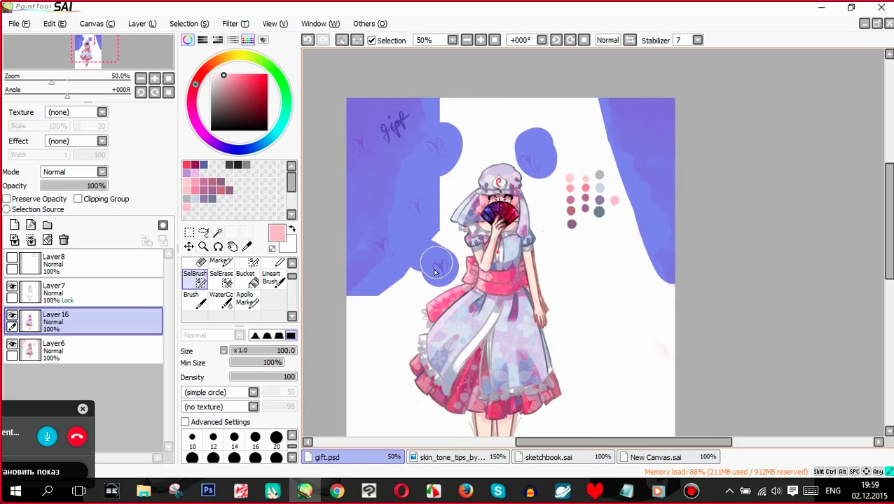
- Paint out the "gift" lettering with the sampled background pink on a new layer above Layer6 and merge it into Layer6
scroll(375, 117, up, 3)
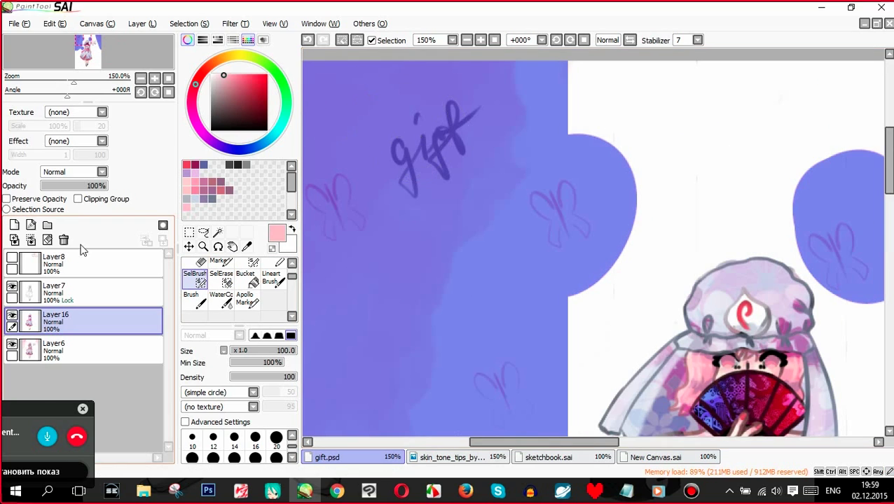
click(191, 234)
scroll(553, 181, up, 1)
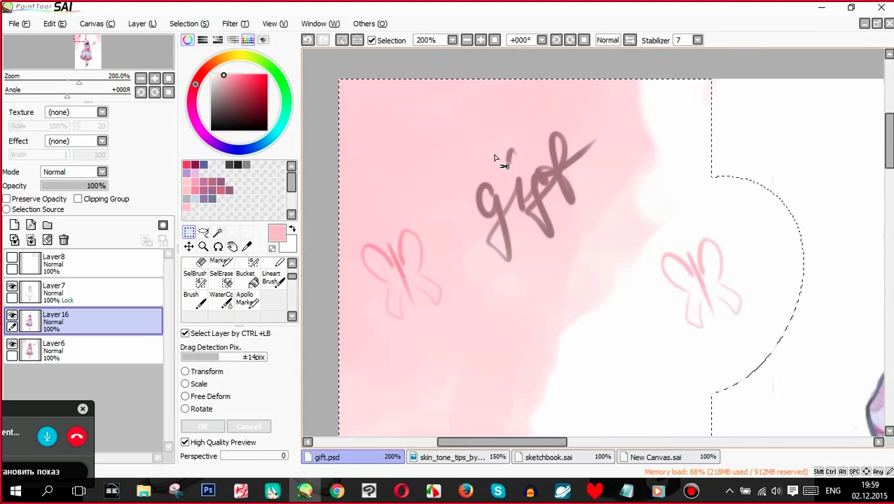
click(245, 298)
click(136, 347)
mouse_move(474, 181)
mouse_down()
mouse_move(481, 234)
mouse_move(494, 175)
mouse_move(538, 239)
mouse_up()
key(ctrl+z)
click(14, 224)
mouse_move(553, 147)
mouse_down()
mouse_move(553, 221)
mouse_move(524, 207)
mouse_up()
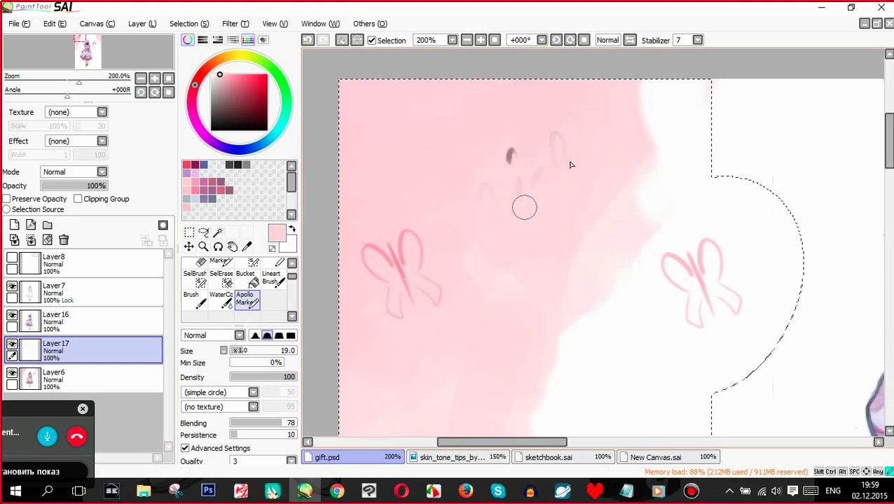
scroll(496, 139, down, 4)
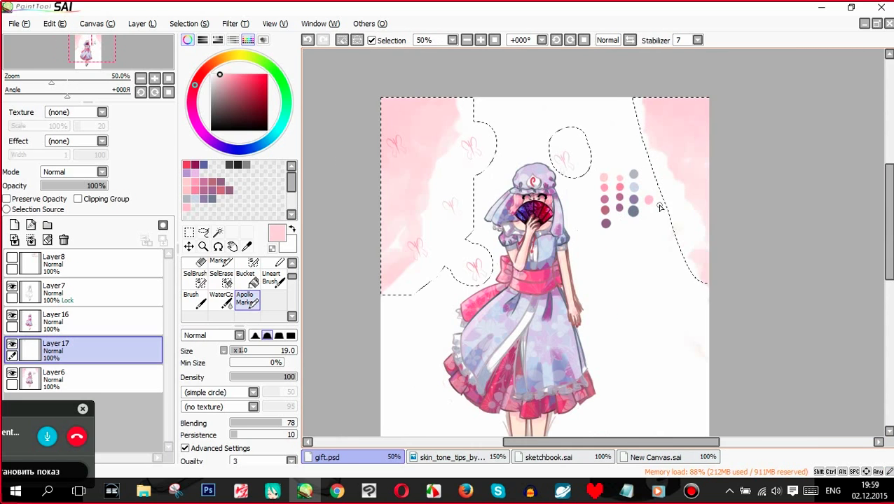
click(31, 239)
- Copy the selected pink background and butterflies from Layer6 and paste them as a new layer
click(53, 23)
click(70, 82)
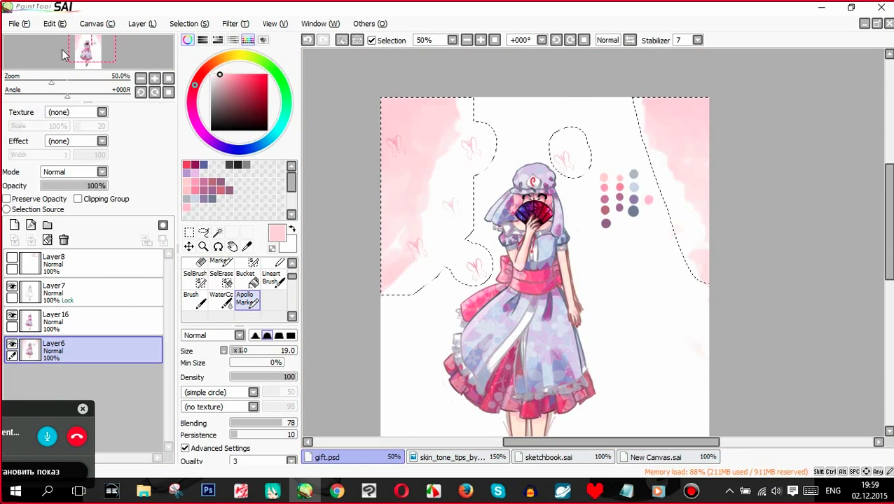
click(54, 24)
click(75, 96)
- Try merging Layer16 into the pasted background layer, and undo a copy and paste of the selected area
click(56, 321)
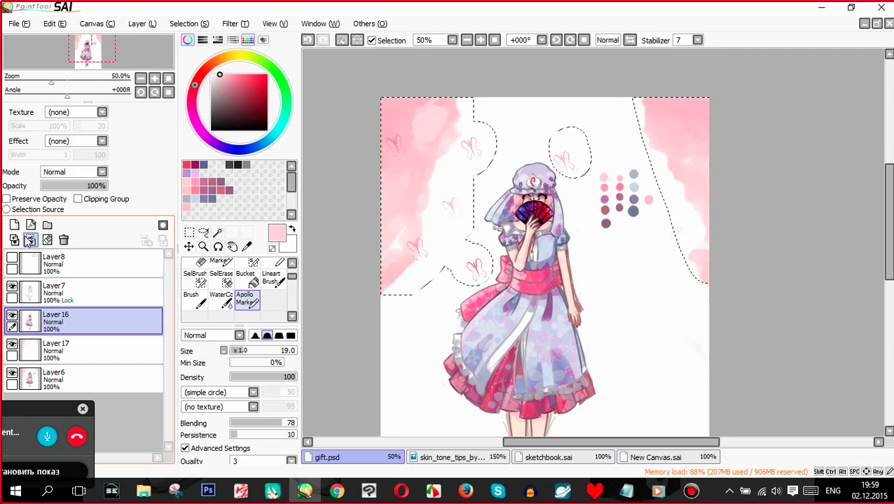
click(31, 240)
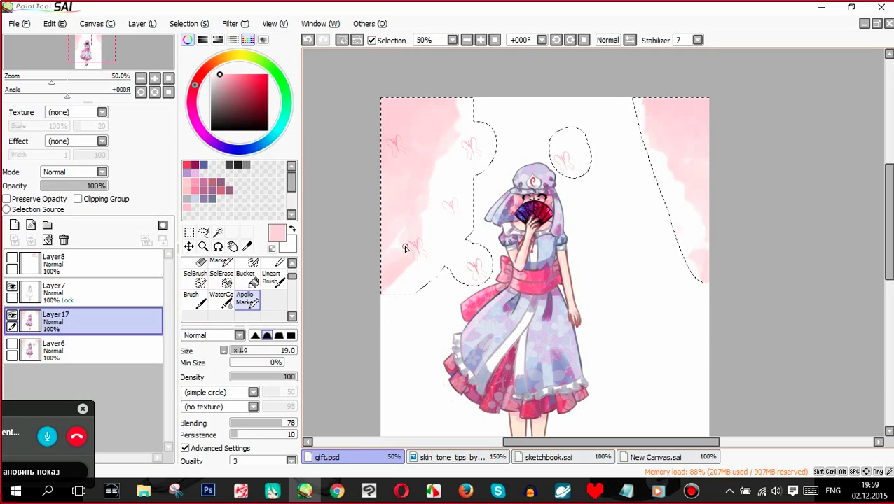
key(ctrl+c)
key(ctrl+v)
click(307, 40)
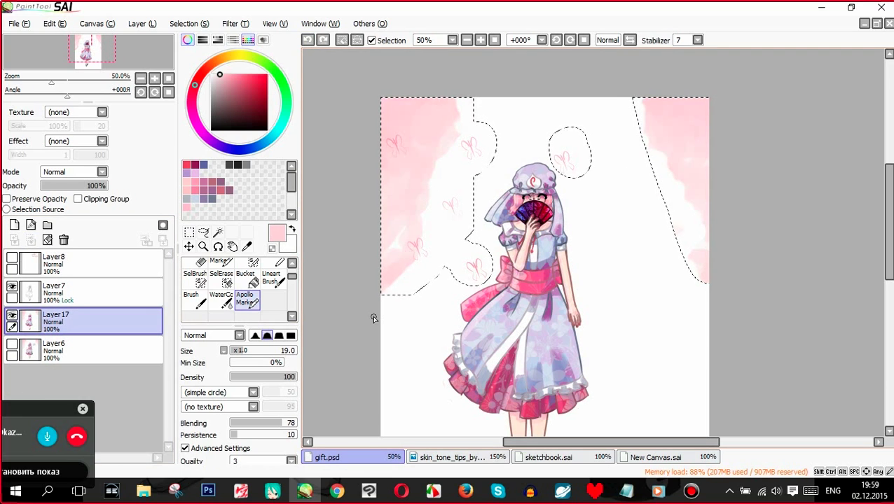
- Clear the selection and try merging the line art on Layer7 into the combined Layer17
key(ctrl+d)
scroll(478, 150, down, 1)
scroll(480, 175, up, 1)
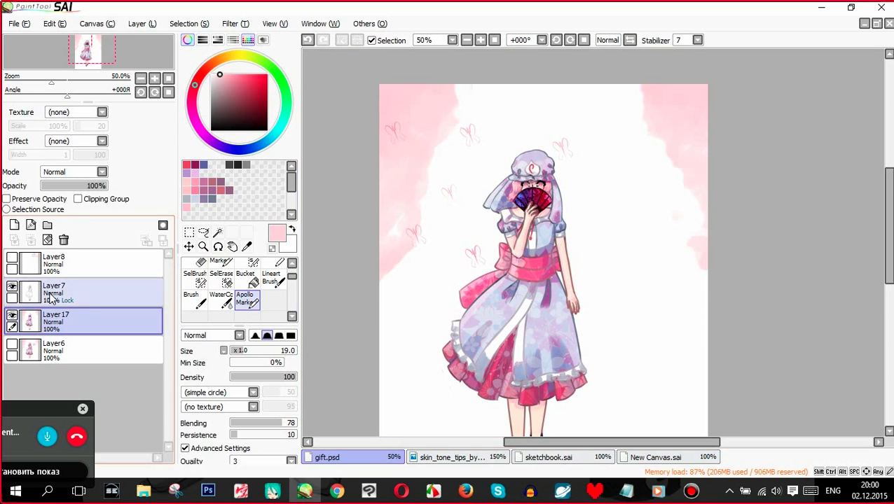
click(54, 298)
click(31, 241)
- Start scaling the fully merged layer, cancel it and undo the merges so figure and background are separate layers again
click(188, 232)
click(195, 385)
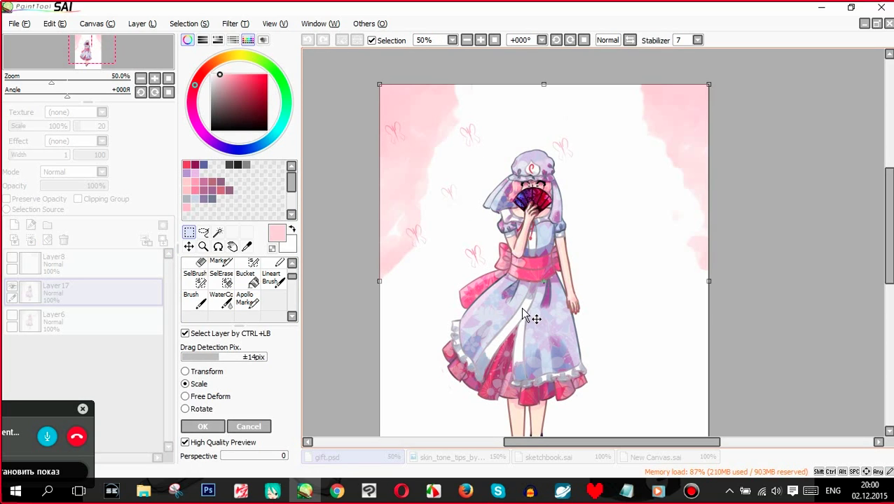
click(249, 427)
click(310, 42)
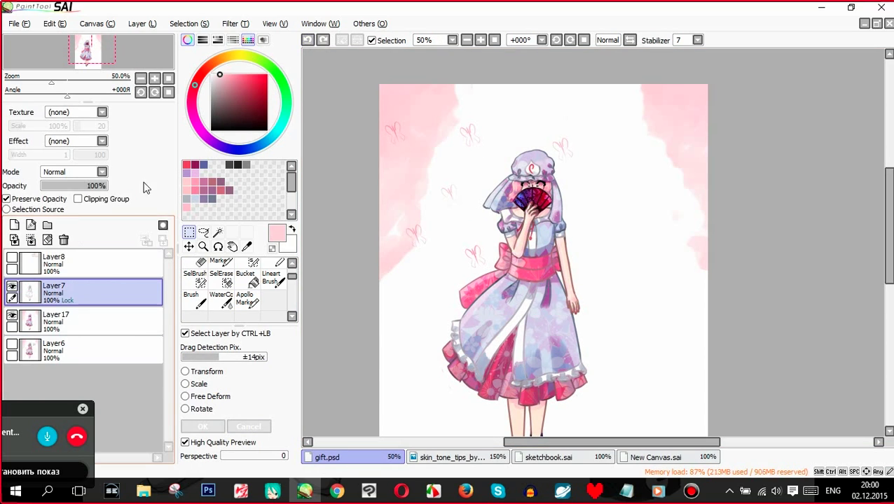
click(311, 42)
click(310, 42)
- Merge the line art on Layer7 into the figure on Layer16 and clear the selection
click(54, 294)
click(31, 240)
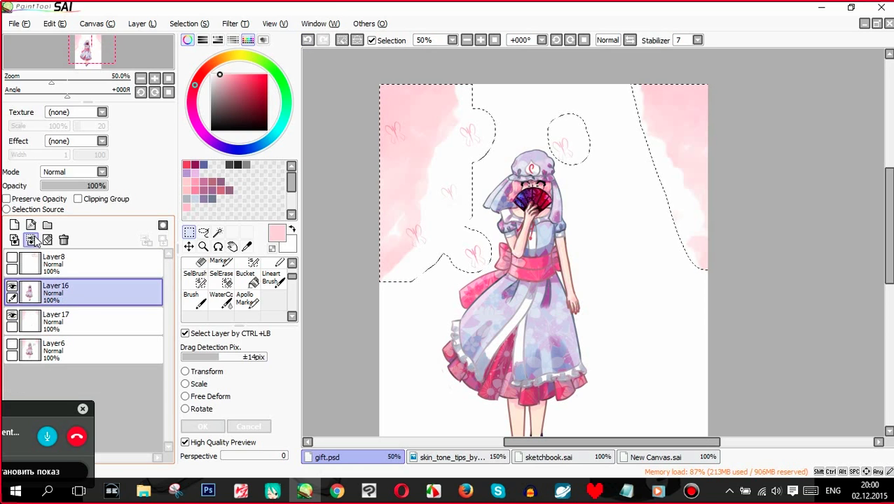
key(ctrl+d)
- Shift the figure on Layer16 slightly to the right over the background and merge it into Layer17
click(196, 384)
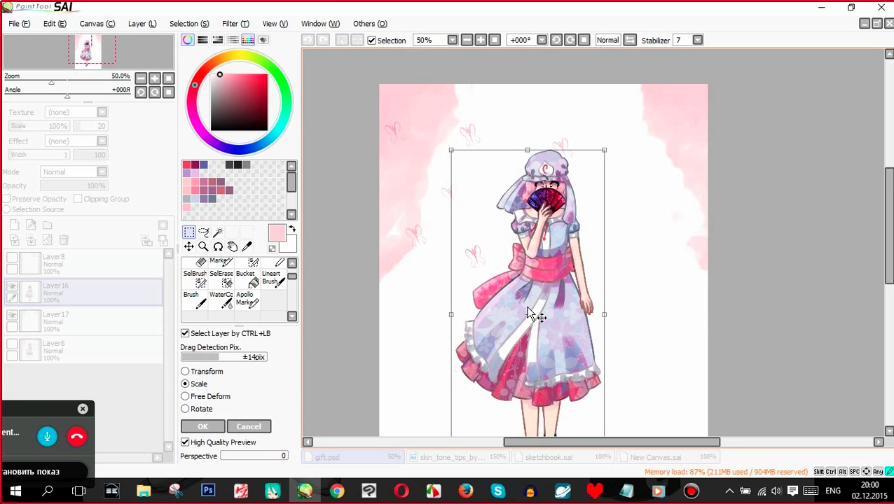
scroll(506, 161, down, 1)
scroll(489, 163, up, 1)
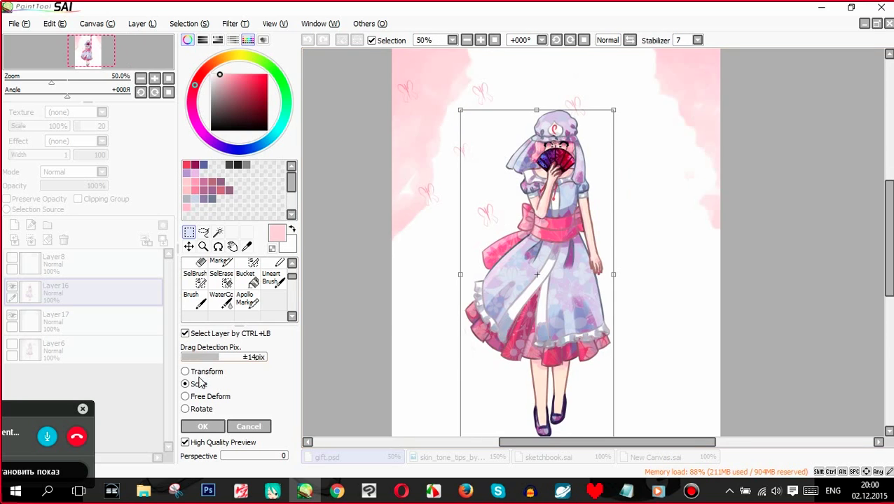
click(202, 426)
click(30, 240)
scroll(475, 271, down, 1)
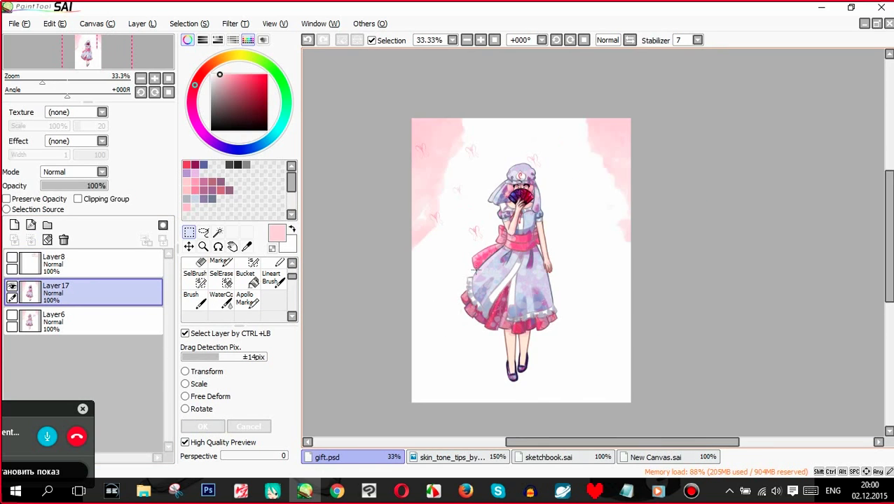
- Switch to Clip Studio Paint and open gift.psd from the drawings folder
click(369, 491)
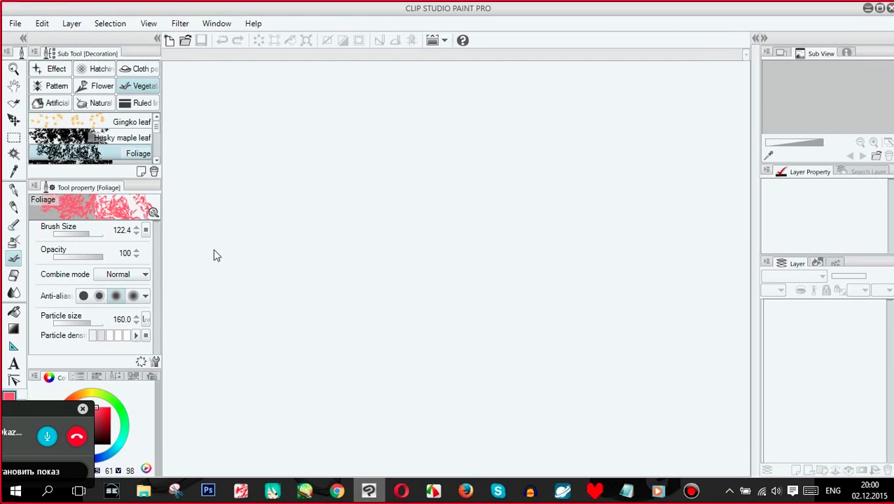
click(13, 24)
click(70, 57)
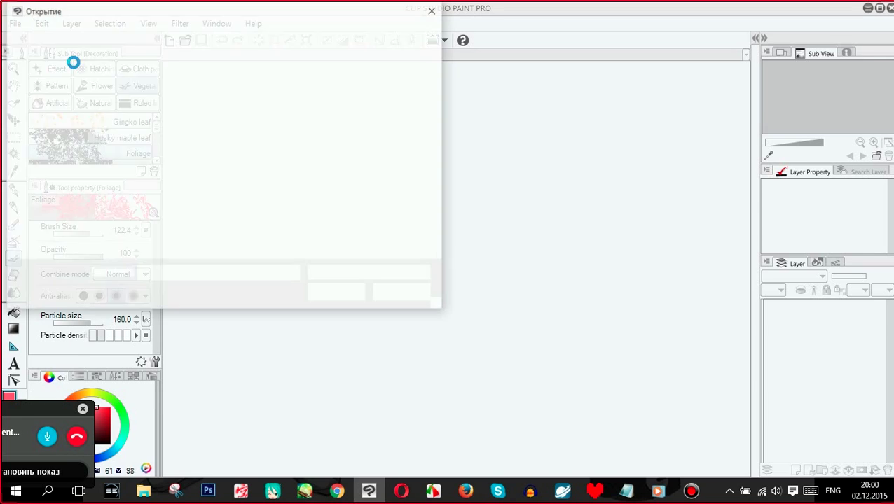
click(182, 32)
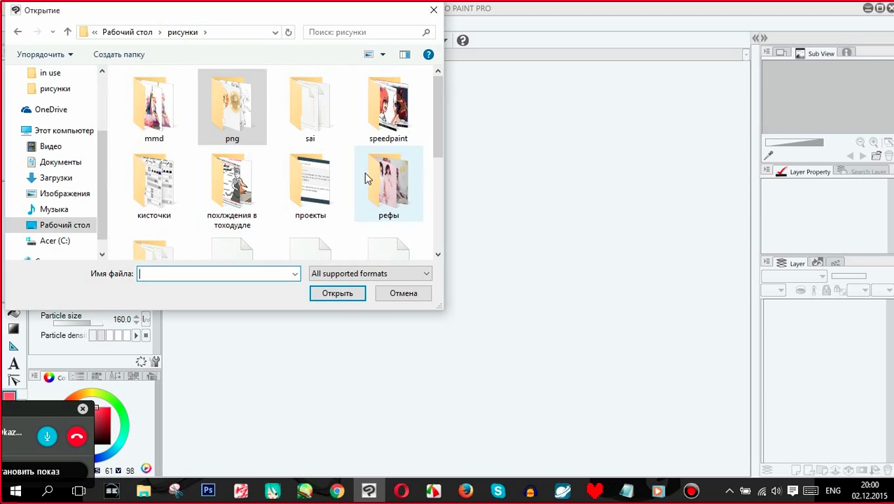
scroll(364, 172, down, 2)
double_click(154, 126)
scroll(392, 149, down, 1)
double_click(391, 145)
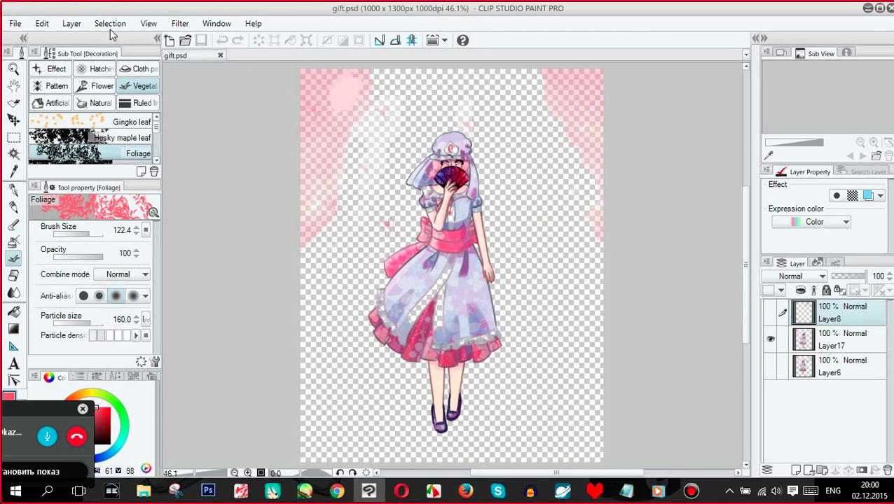
- Add a new raster layer, place it at the bottom of the layer stack and fill it with white
click(72, 23)
click(112, 38)
drag(833, 312, 833, 410)
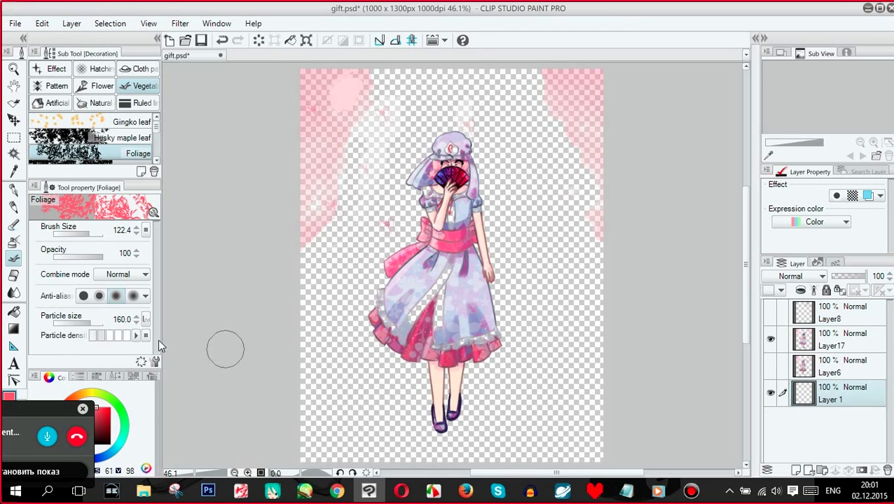
click(13, 313)
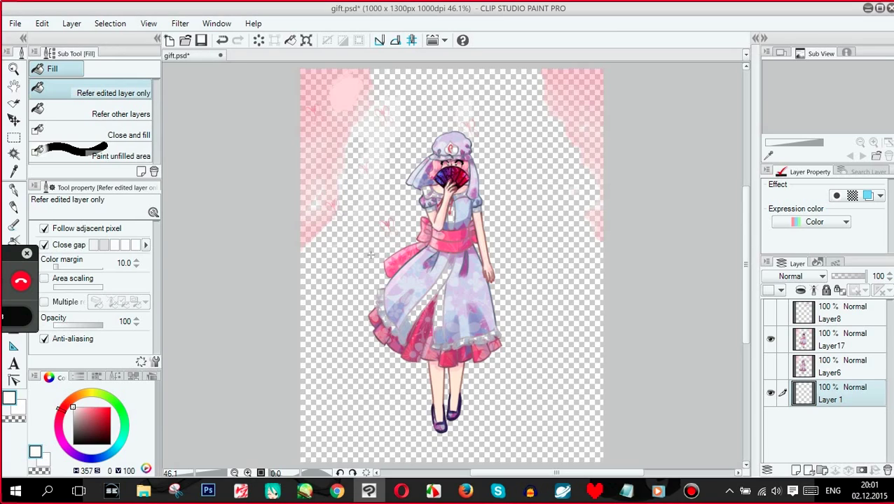
click(515, 216)
scroll(515, 216, up, 1)
- Move Layer17 directly above the white layer and merge it with the layer below
click(826, 346)
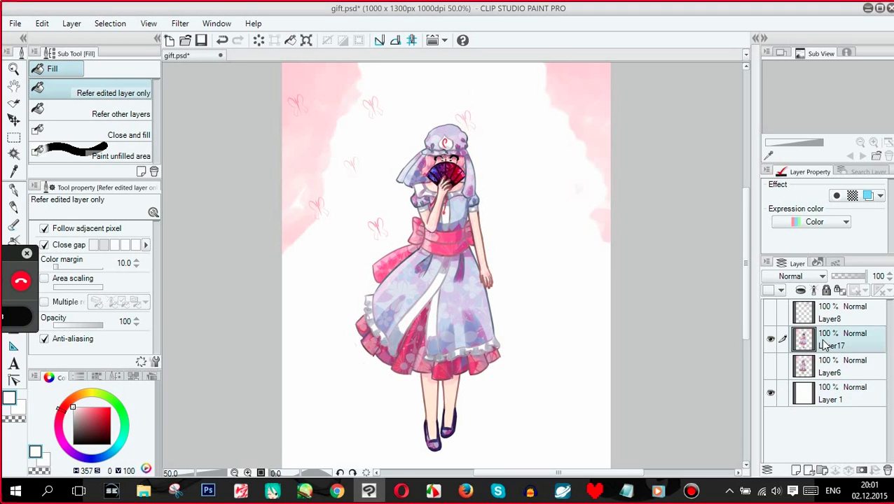
drag(776, 342, 825, 368)
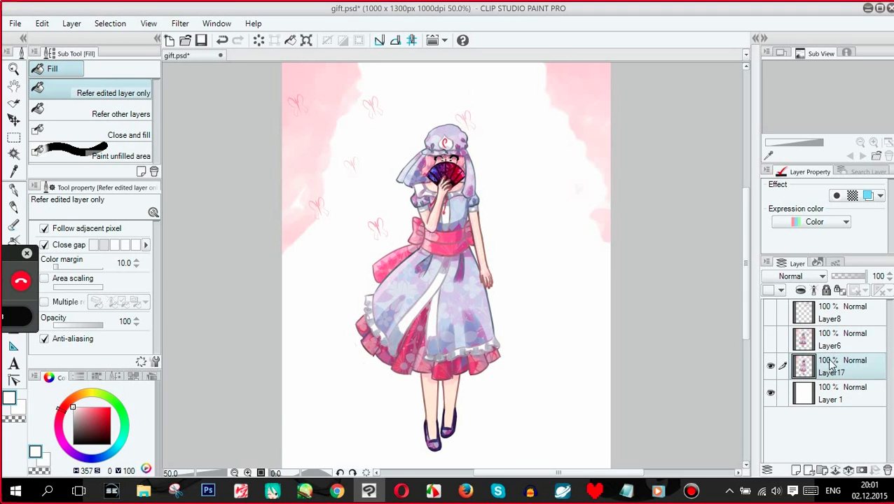
right_click(831, 367)
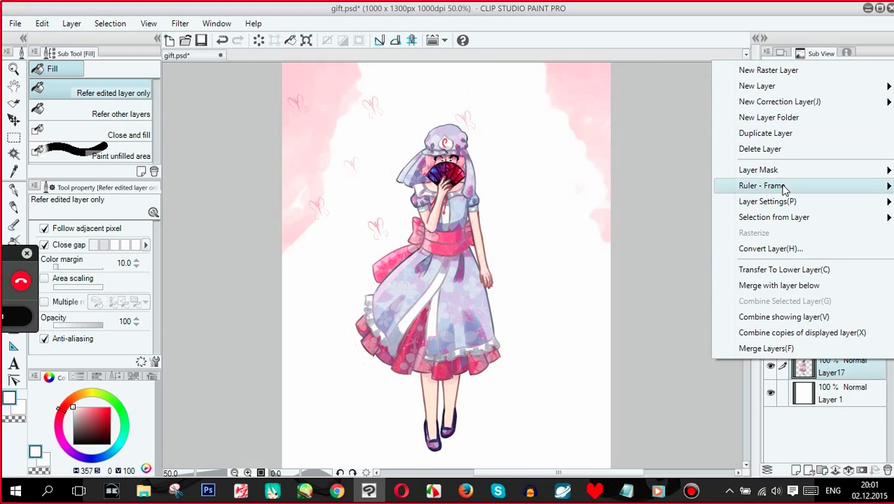
click(778, 286)
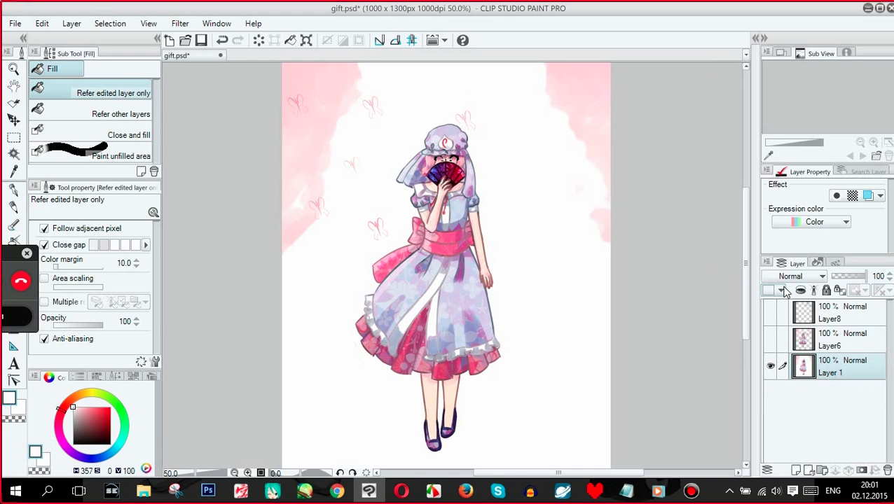
scroll(542, 205, down, 2)
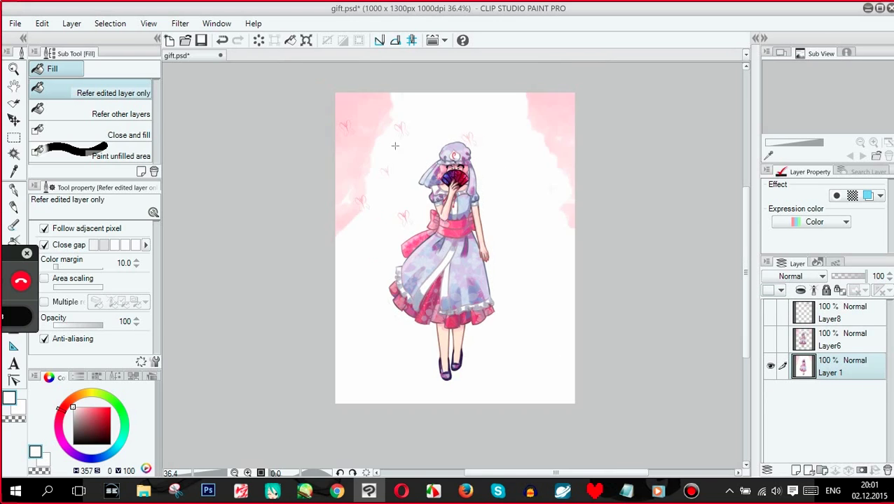
- Choose the Cherry brush from the Flower decoration brushes
scroll(395, 148, up, 3)
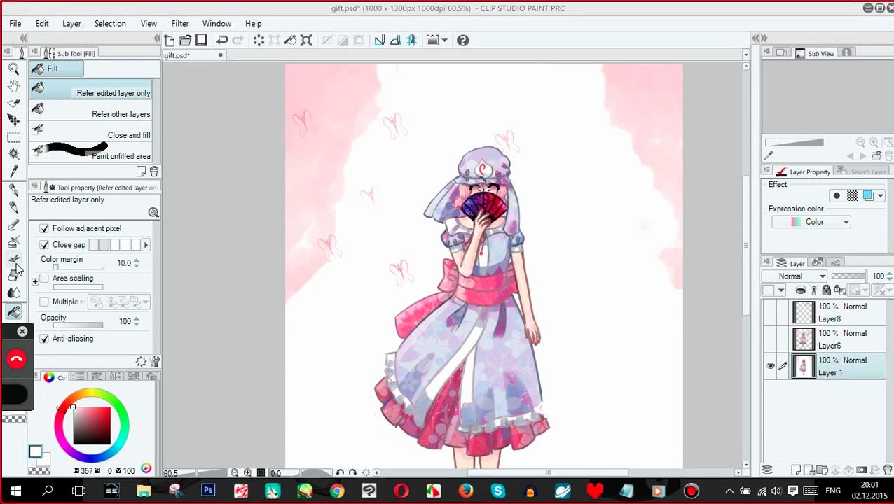
click(16, 260)
scroll(156, 135, down, 4)
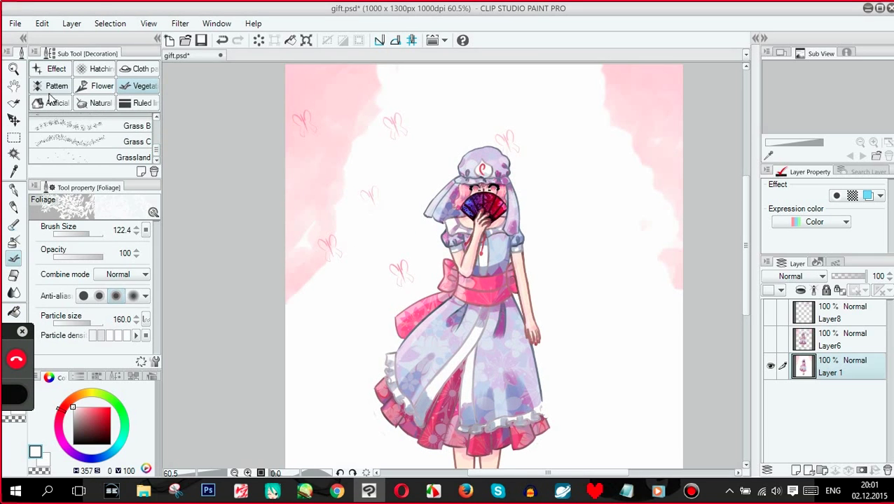
click(98, 85)
scroll(385, 136, up, 1)
scroll(463, 407, down, 2)
scroll(458, 384, up, 3)
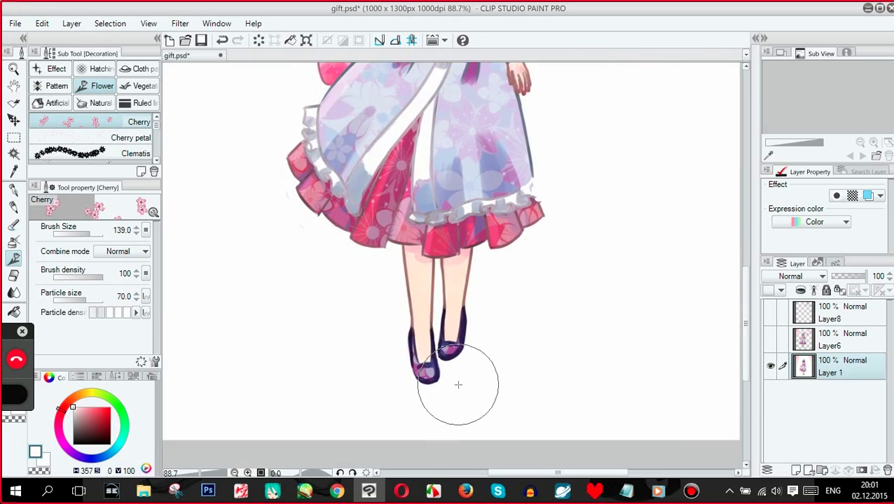
- Try stamping a cherry blossom on each shoe with the brush size raised to 23.8
scroll(459, 384, up, 2)
click(80, 234)
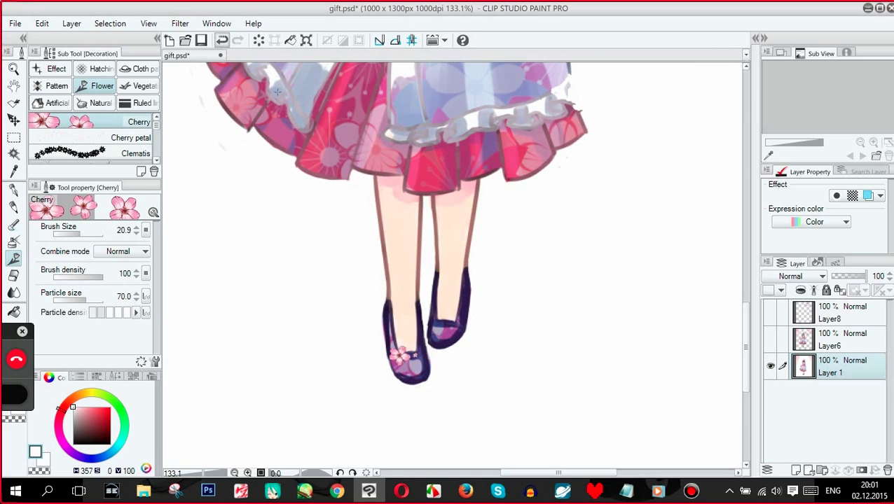
click(81, 236)
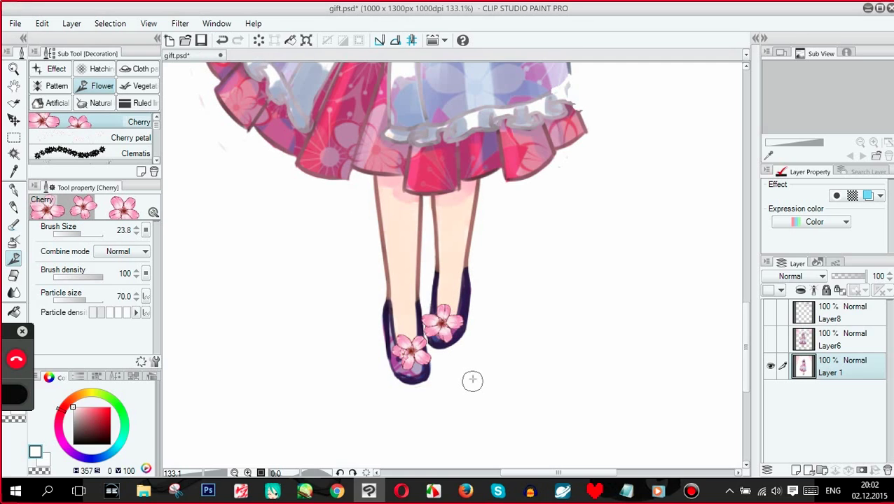
scroll(468, 403, down, 4)
scroll(459, 420, up, 3)
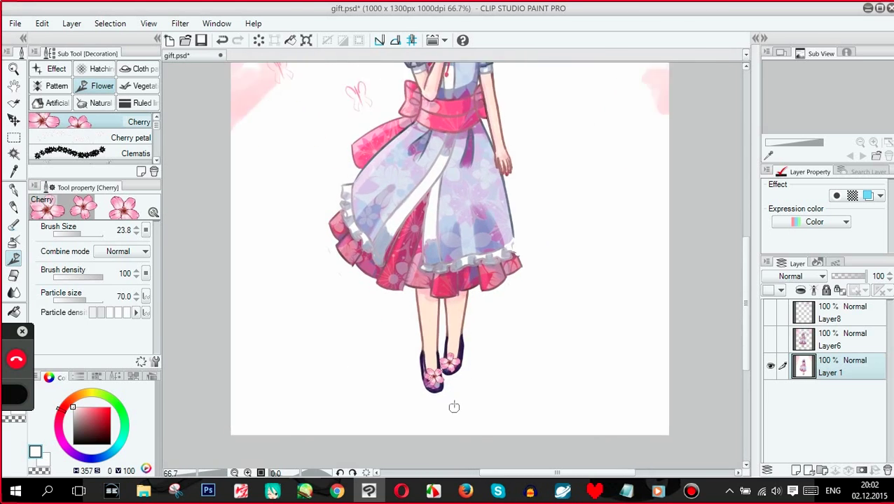
- Undo the large blossoms and stamp smaller cherry blossoms on both shoes at brush size 10.9
scroll(454, 405, up, 3)
click(221, 39)
click(78, 235)
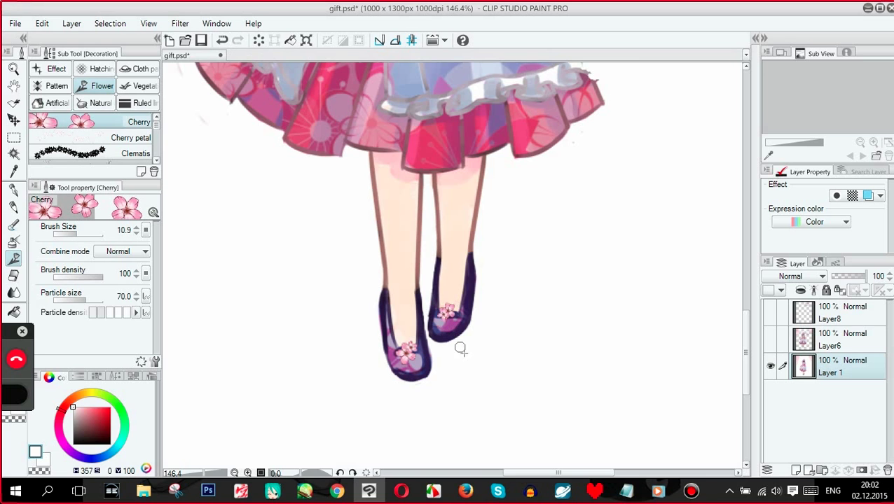
scroll(460, 348, down, 4)
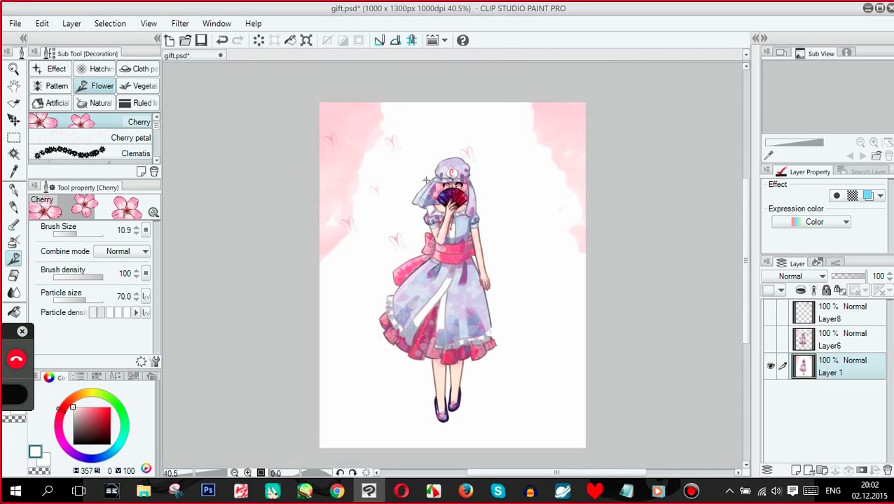
- Scatter petals around the figure with the Cherry petal brush, undoing the trials at size 552.7 and enlarging the brush to about 1187
scroll(426, 181, up, 2)
click(133, 138)
click(592, 259)
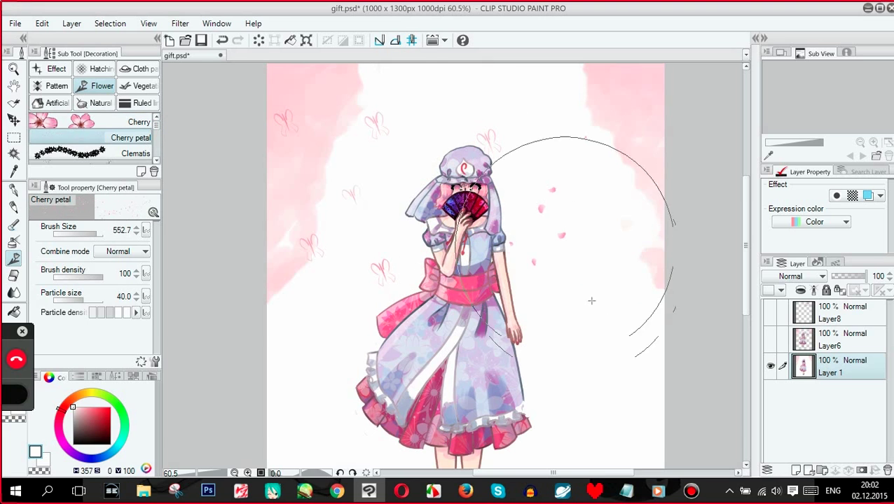
click(220, 40)
click(329, 197)
click(222, 40)
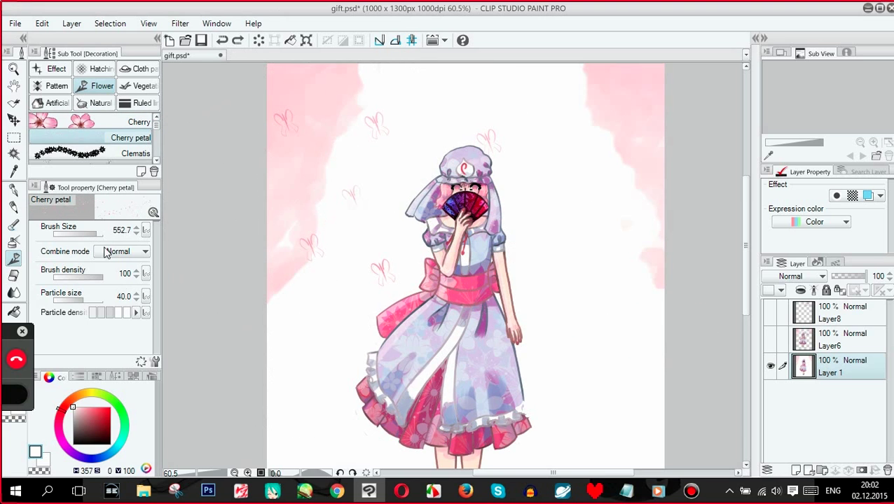
click(100, 234)
mouse_move(331, 176)
mouse_down()
mouse_move(544, 233)
mouse_move(580, 293)
mouse_move(607, 395)
mouse_move(309, 323)
mouse_move(493, 398)
mouse_move(482, 88)
mouse_move(631, 224)
mouse_move(602, 236)
mouse_move(464, 367)
mouse_up()
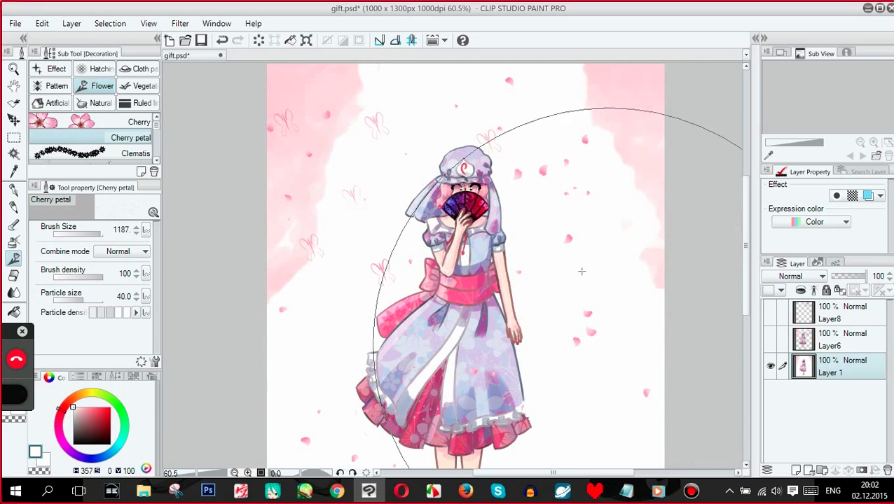
- Scatter more cherry petals over the lower part of the canvas around the skirt hem and feet
scroll(516, 164, down, 2)
scroll(516, 322, up, 1)
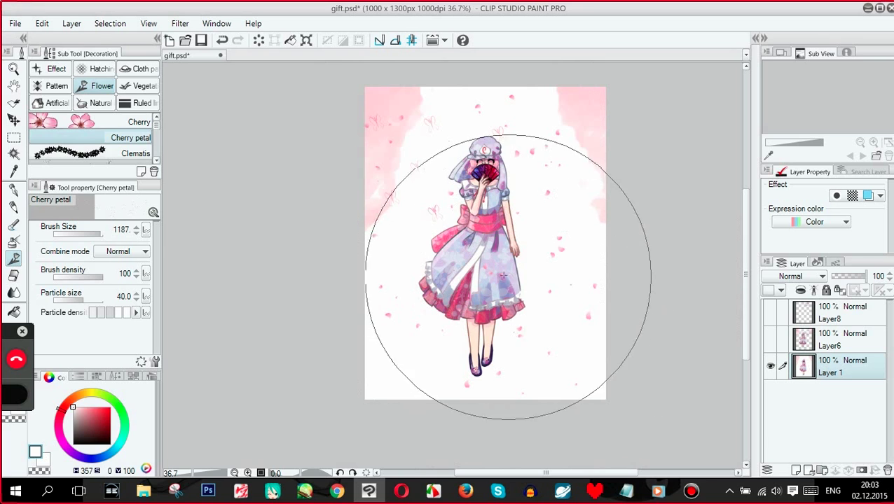
scroll(426, 270, down, 3)
scroll(459, 257, up, 8)
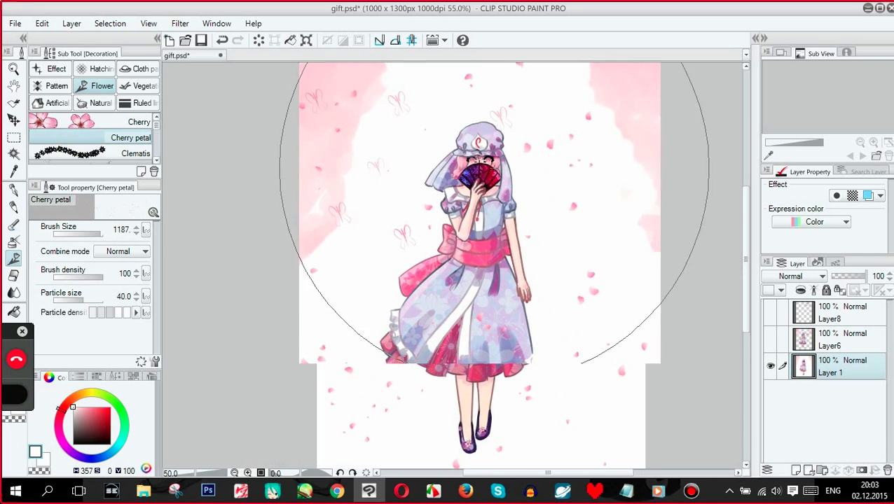
scroll(457, 164, down, 2)
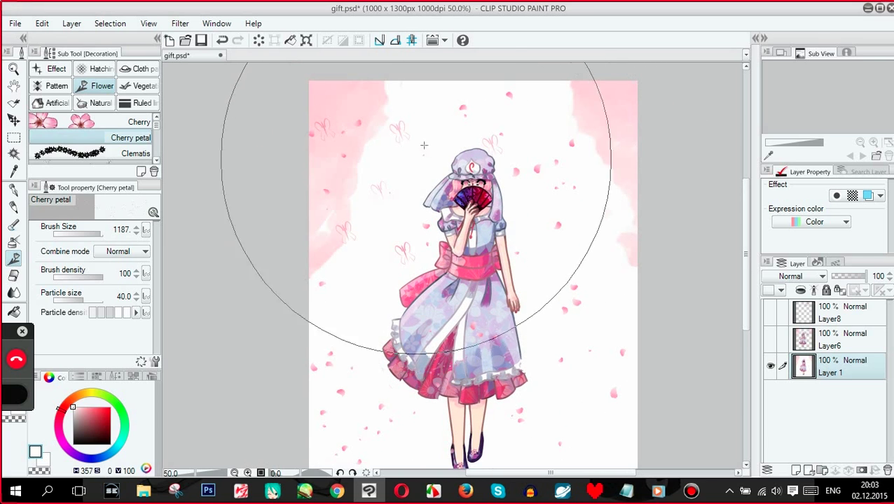
scroll(421, 182, down, 1)
scroll(491, 203, up, 2)
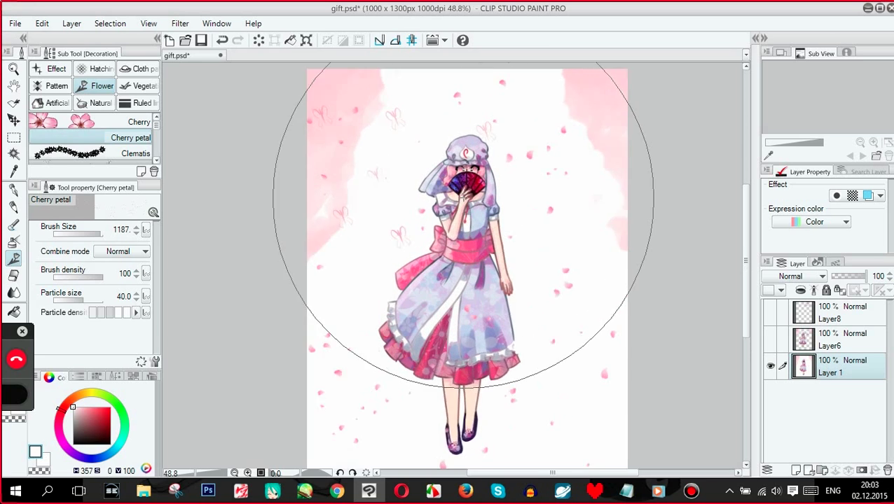
- Add a new raster layer above the merged illustration and pick a light purple drawing color
click(72, 24)
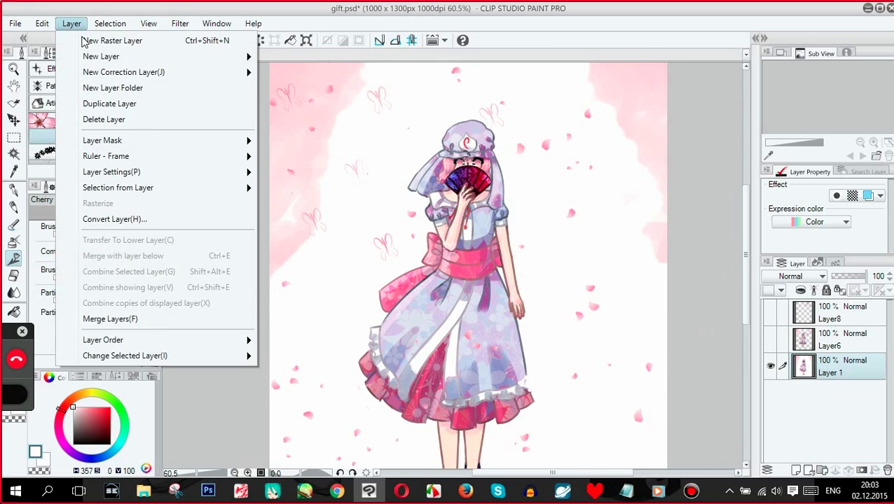
click(82, 42)
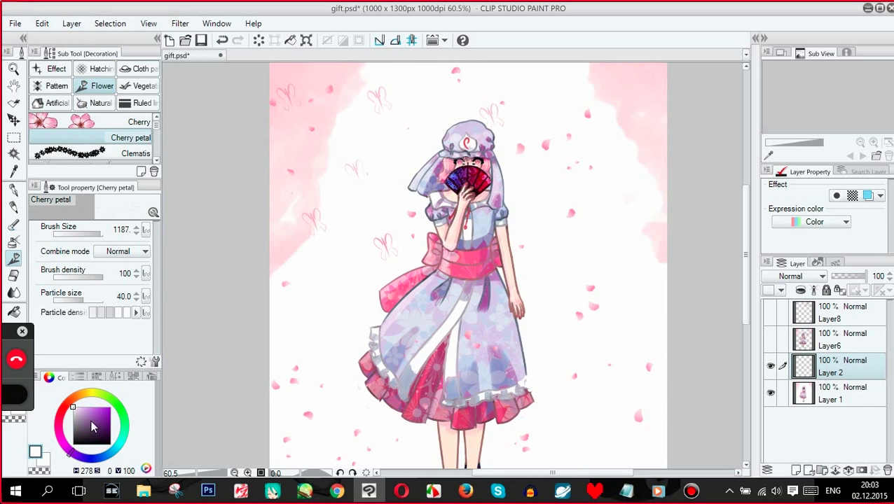
click(91, 407)
scroll(490, 266, up, 3)
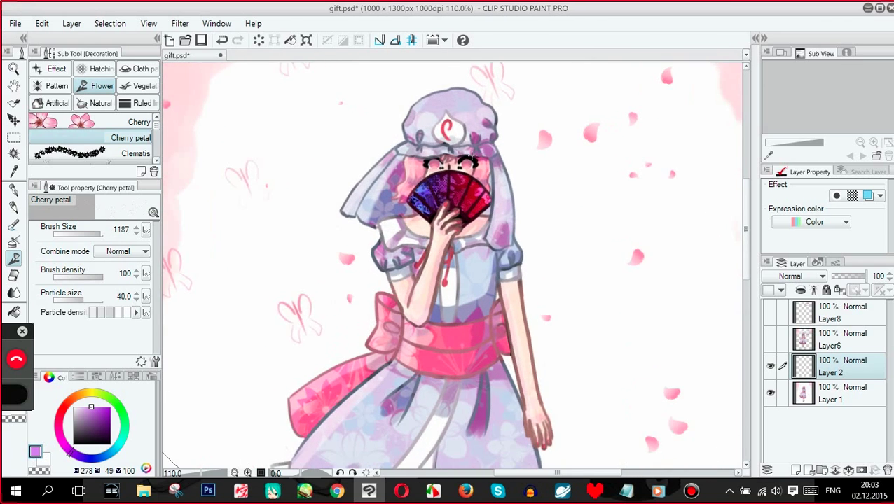
scroll(455, 308, down, 3)
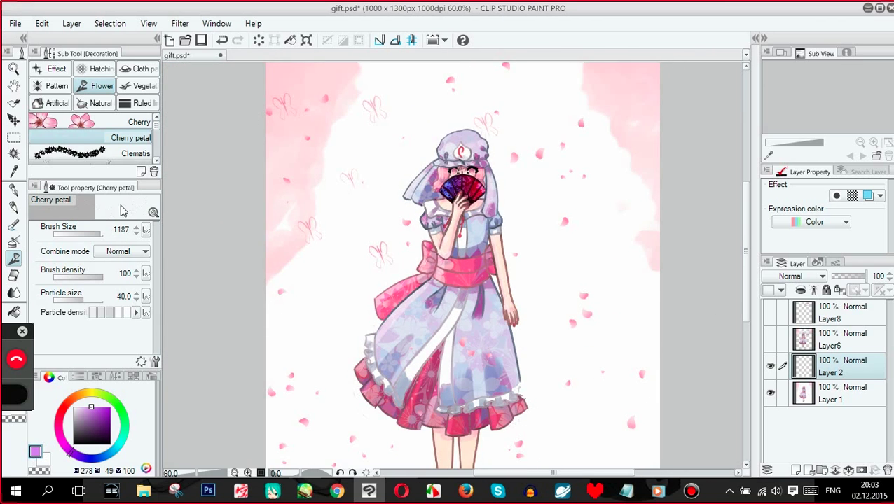
- Paint light purple washes around the figure with the Transparent watercolor brush at size 248.6
click(14, 225)
scroll(155, 133, down, 3)
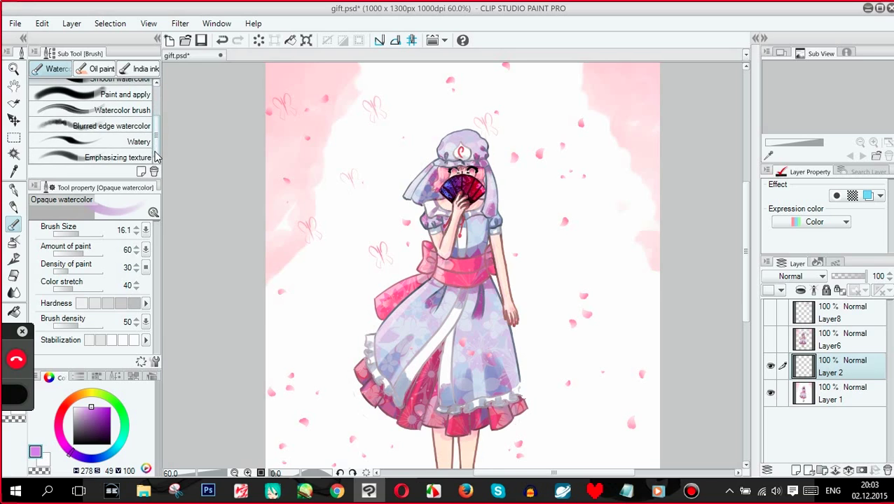
scroll(157, 119, up, 3)
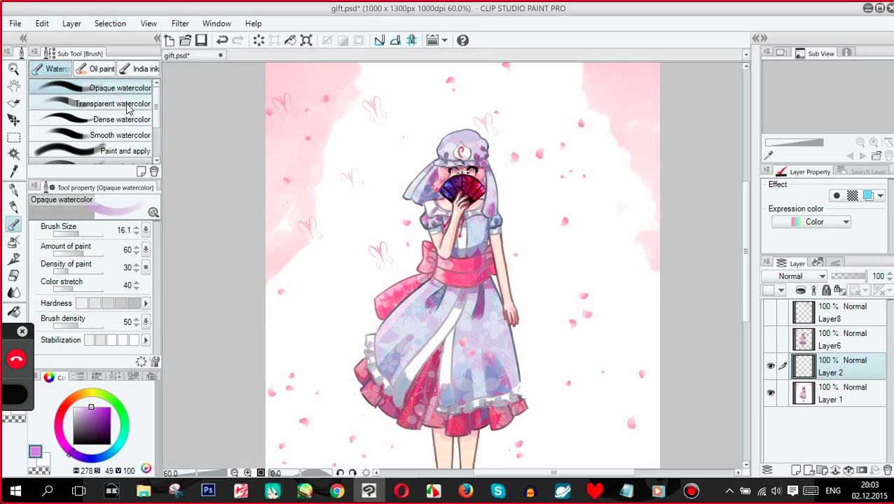
click(128, 108)
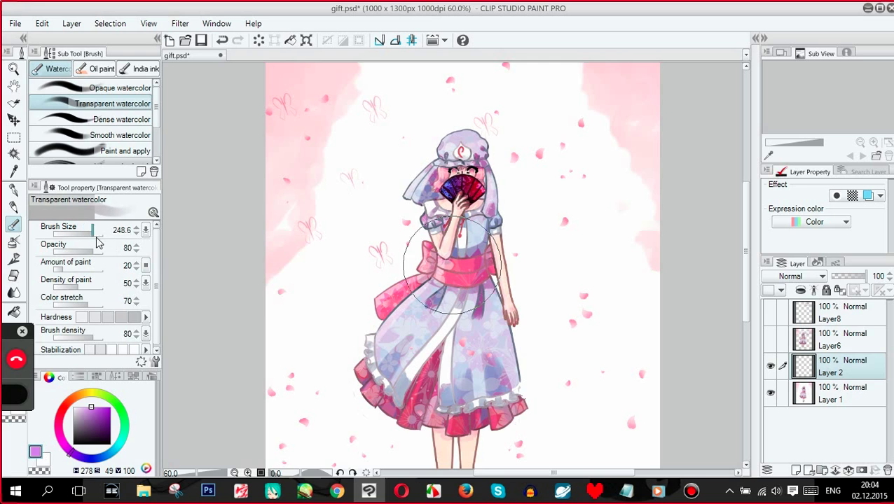
mouse_move(347, 252)
mouse_down()
mouse_move(370, 307)
mouse_move(358, 380)
mouse_up()
click(221, 40)
mouse_move(323, 292)
mouse_down()
mouse_move(355, 401)
mouse_move(317, 327)
mouse_move(322, 145)
mouse_move(332, 220)
mouse_move(349, 130)
mouse_up()
mouse_move(620, 417)
mouse_down()
mouse_move(628, 271)
mouse_move(502, 106)
mouse_move(426, 111)
mouse_up()
scroll(526, 170, down, 3)
scroll(574, 202, up, 1)
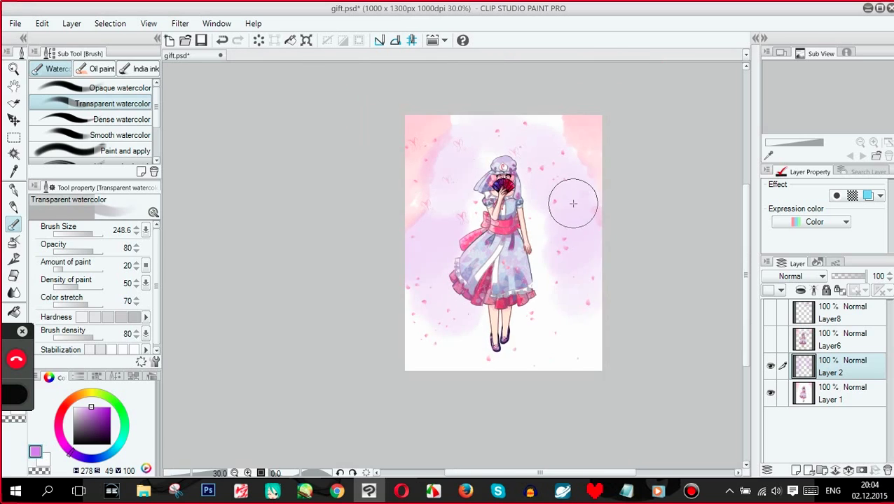
- Try Color burn, set the wash layer to Multiply and extend the purple wash over the background beside the figure
click(221, 40)
click(238, 40)
click(798, 276)
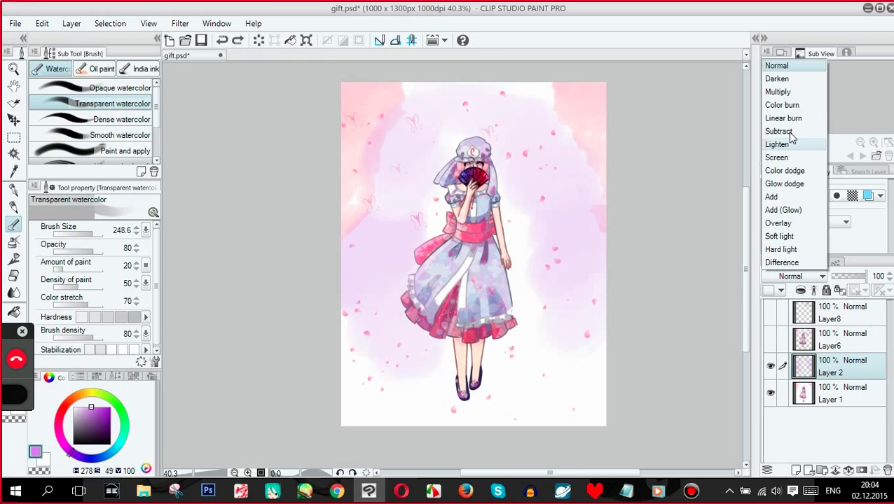
click(782, 104)
click(799, 276)
click(782, 92)
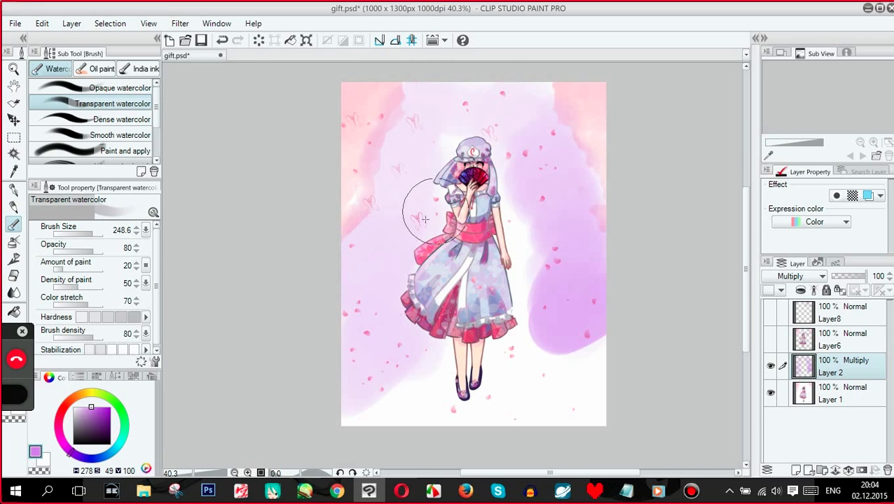
drag(509, 241, 567, 337)
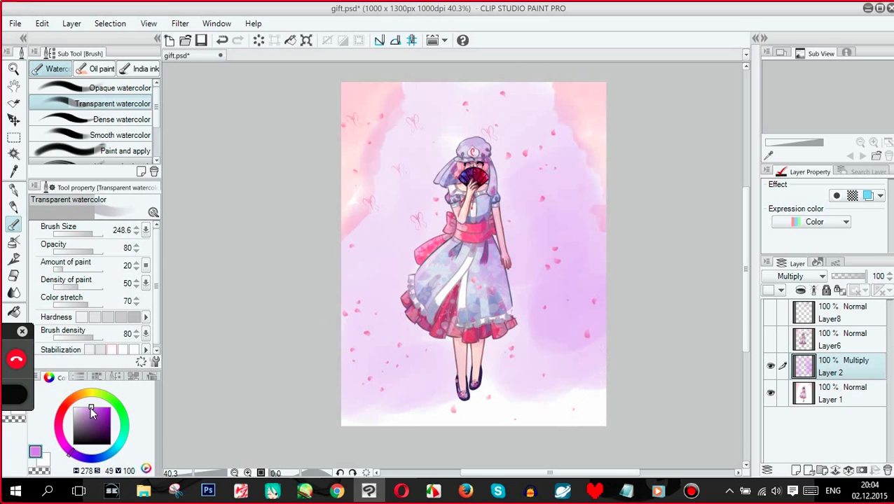
- Erase the wash around the figure with the Hard eraser at about size 1203 and soften the opening with Transparent watercolor
click(13, 276)
mouse_move(440, 172)
mouse_down()
mouse_move(471, 265)
mouse_move(448, 264)
mouse_move(485, 201)
mouse_up()
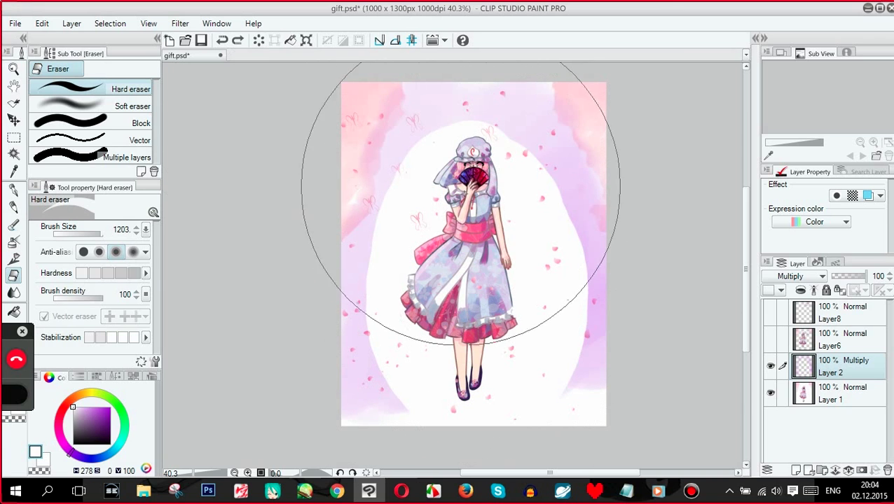
click(13, 224)
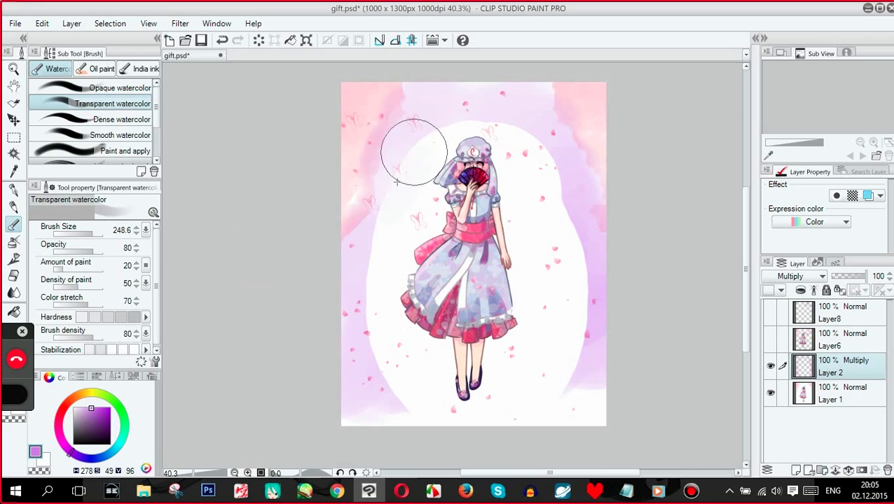
mouse_move(396, 181)
mouse_down()
mouse_move(391, 345)
mouse_move(374, 335)
mouse_move(524, 126)
mouse_move(545, 169)
mouse_move(565, 363)
mouse_move(456, 141)
mouse_up()
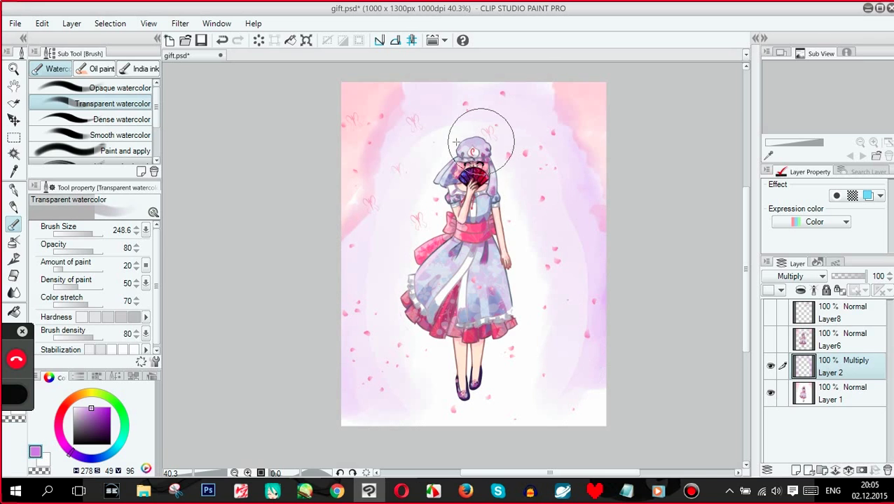
scroll(507, 310, down, 2)
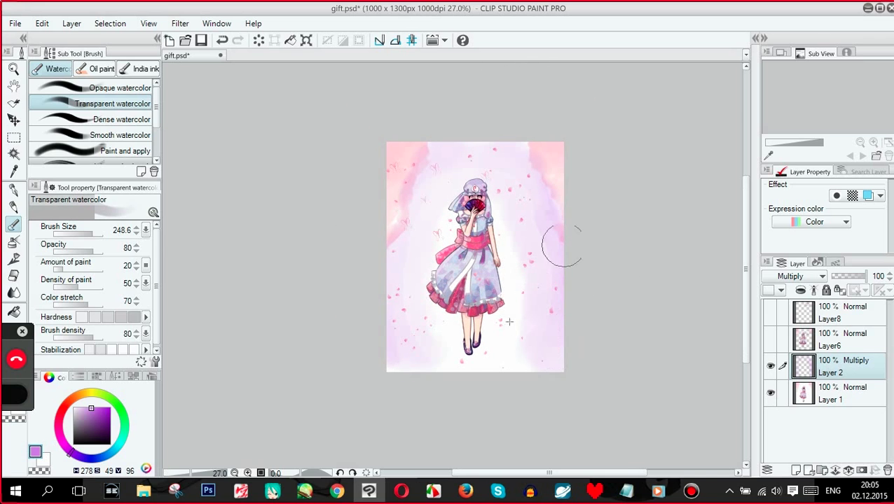
scroll(505, 269, up, 5)
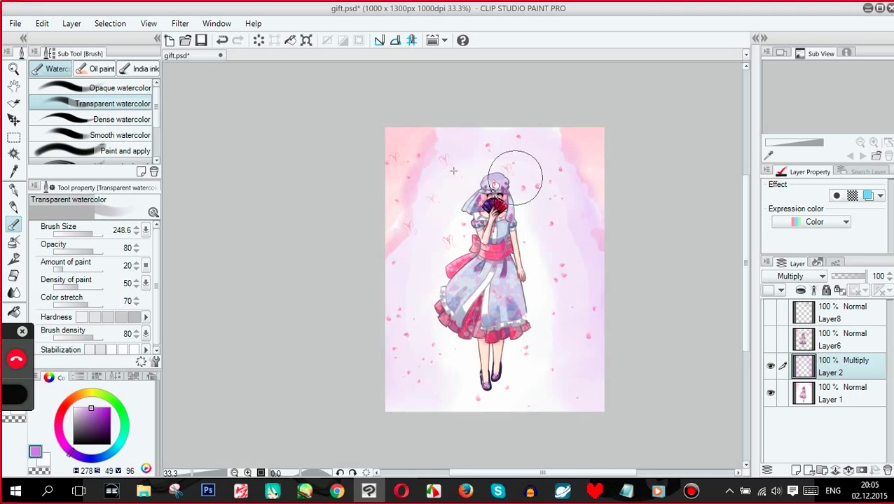
key(e)
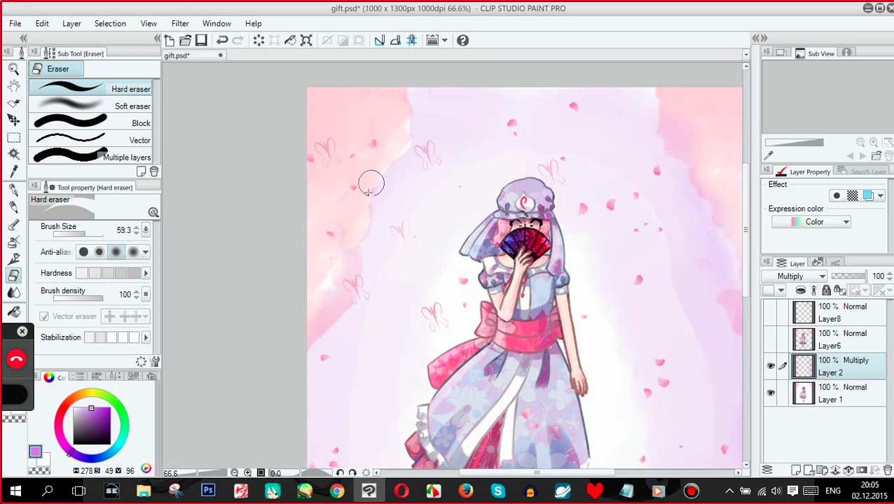
click(226, 42)
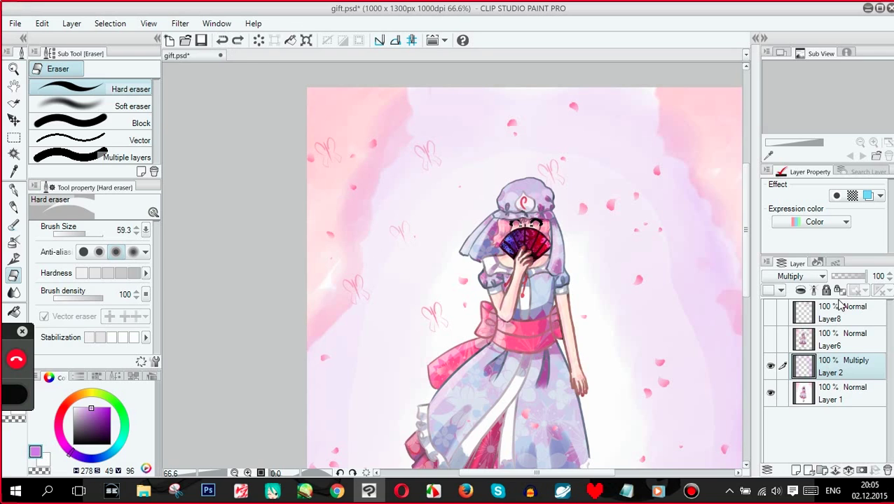
- Try the Overlay, Color dodge and Glow dodge blend modes on the purple wash layer
click(798, 276)
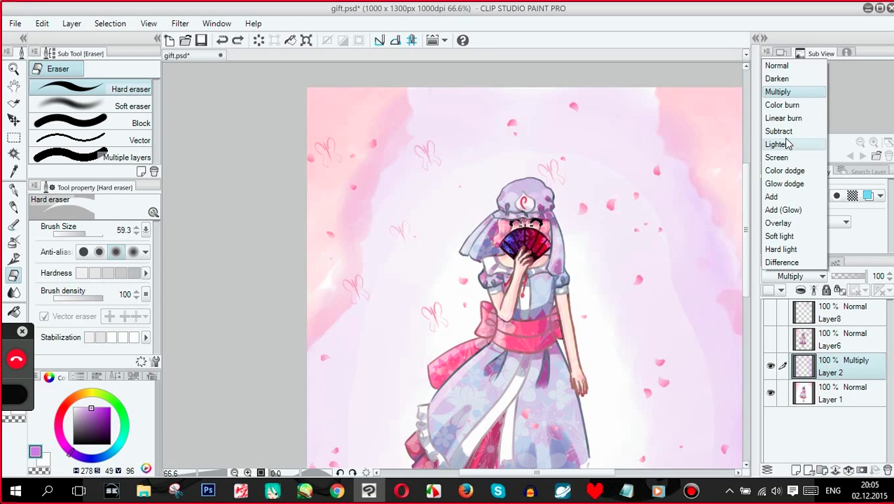
click(821, 278)
click(798, 230)
scroll(440, 168, down, 1)
click(794, 278)
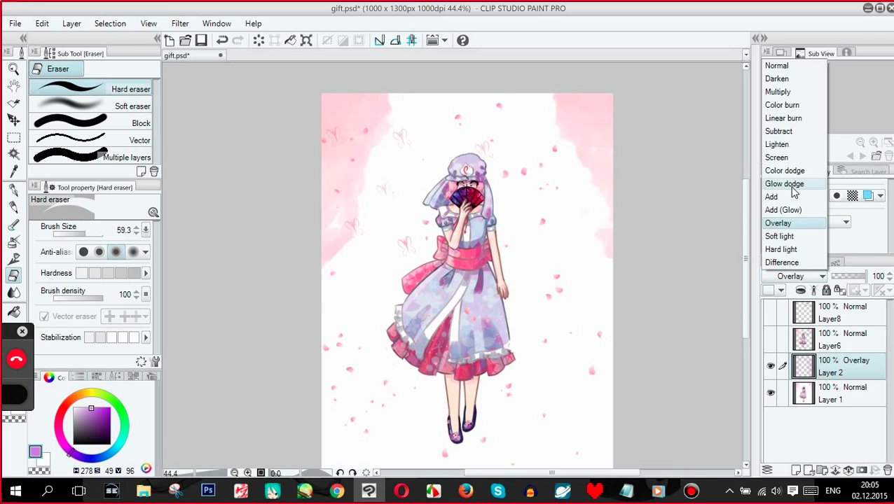
click(786, 172)
click(800, 277)
click(784, 184)
- Set the purple wash layer to Linear burn and lower its opacity to 62%
click(816, 279)
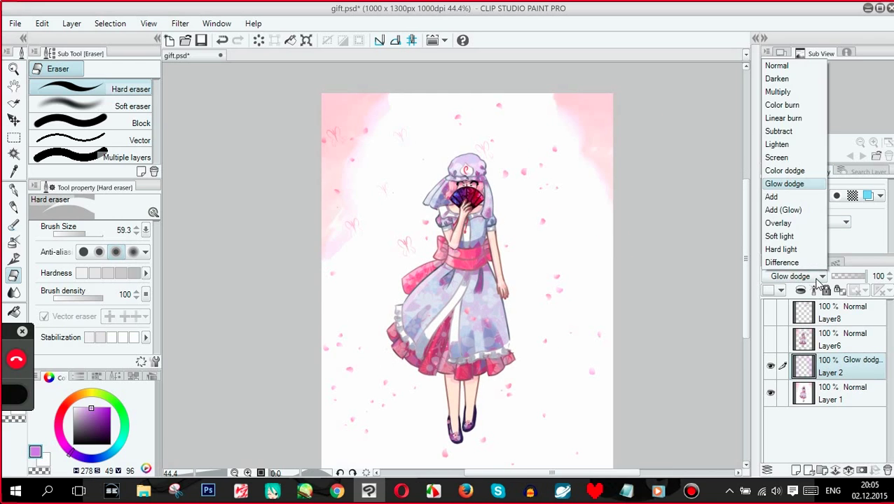
click(771, 120)
key(ctrl+minus)
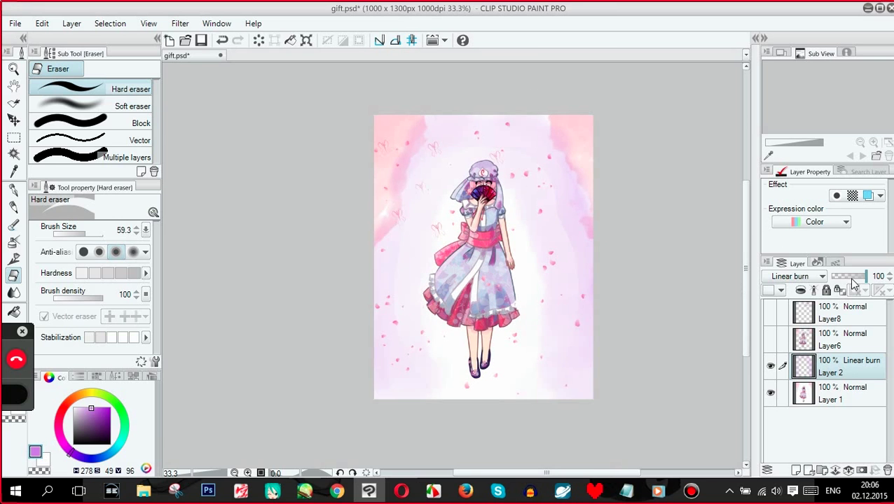
click(861, 277)
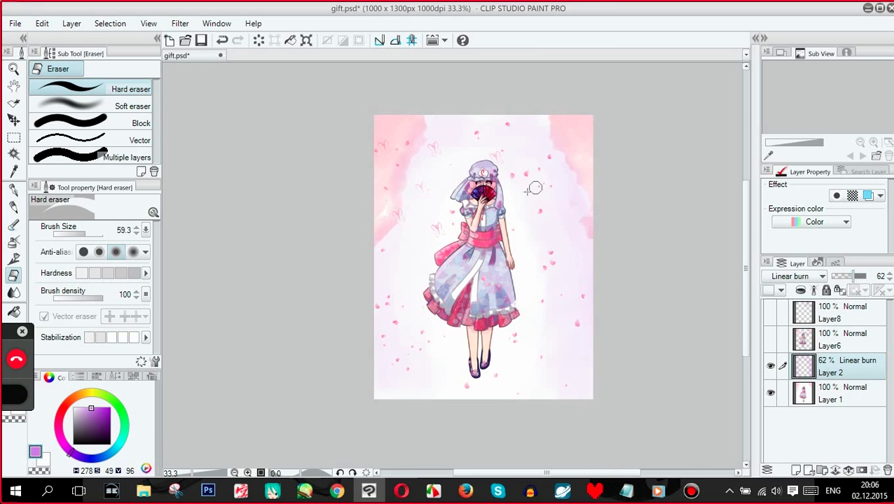
scroll(535, 188, up, 4)
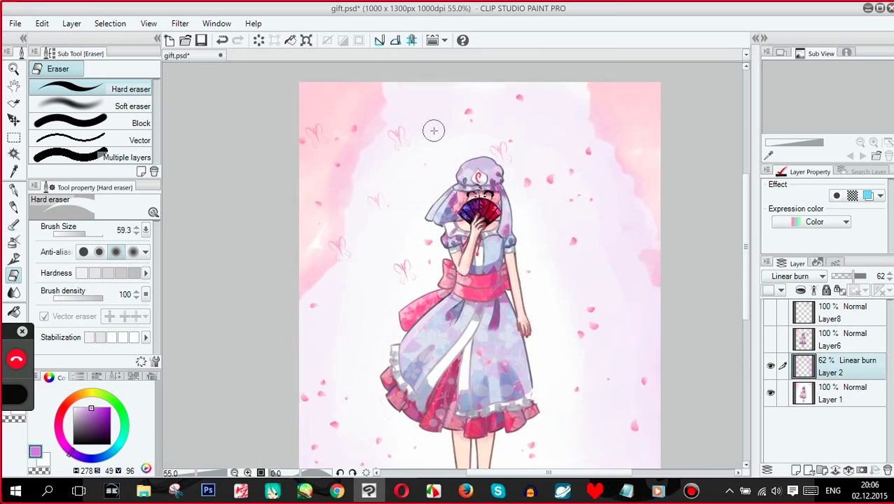
scroll(438, 133, down, 4)
scroll(448, 154, up, 3)
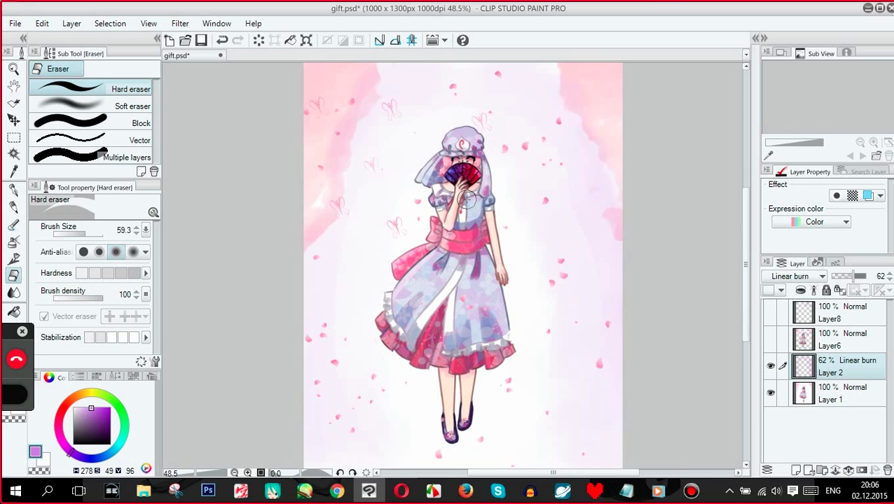
- Return the purple wash layer to Multiply and compare the picture with that layer hidden and shown
click(806, 279)
click(788, 94)
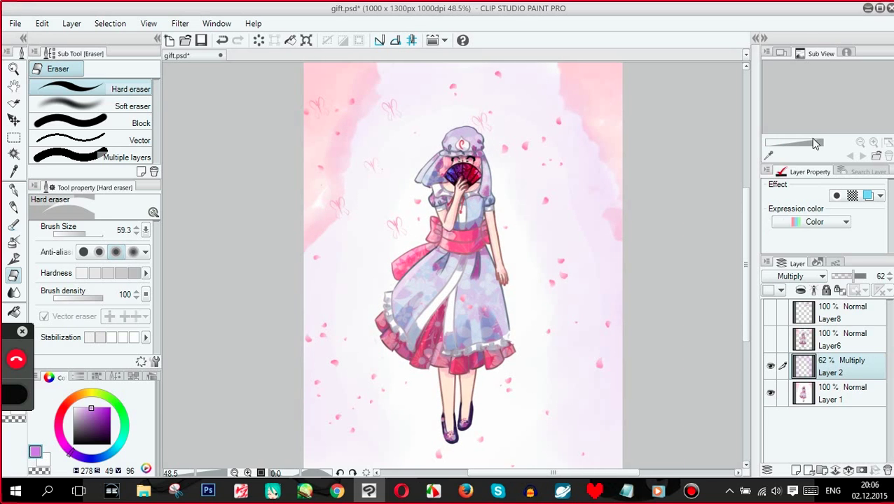
scroll(510, 196, down, 2)
scroll(534, 228, up, 3)
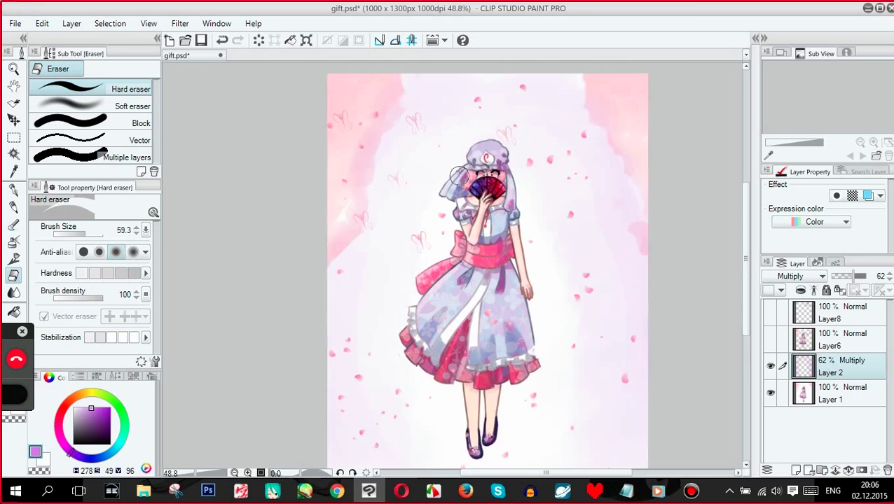
scroll(474, 155, down, 1)
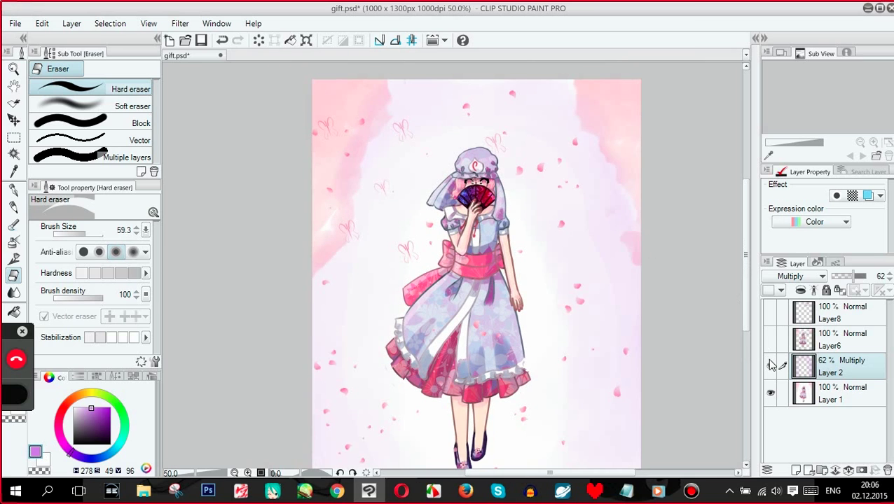
click(771, 366)
click(771, 365)
scroll(475, 168, down, 1)
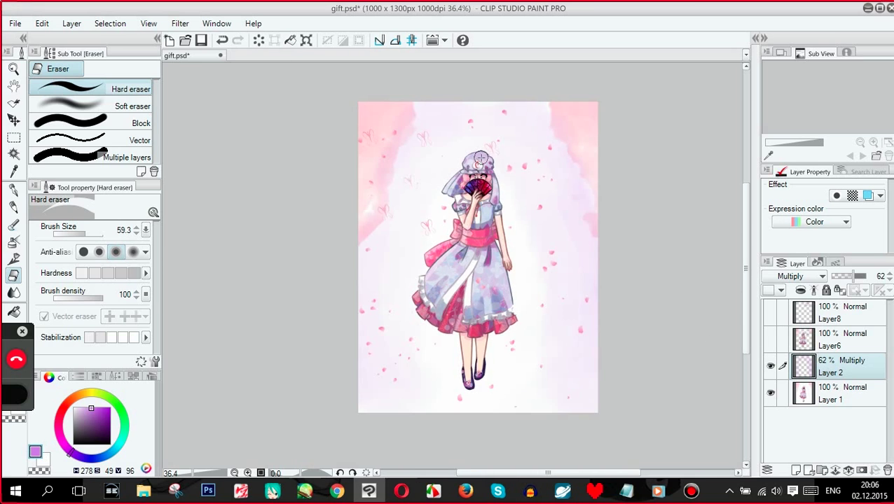
- Delete the purple wash layer and add a new raster layer above the merged illustration
right_click(852, 376)
click(790, 160)
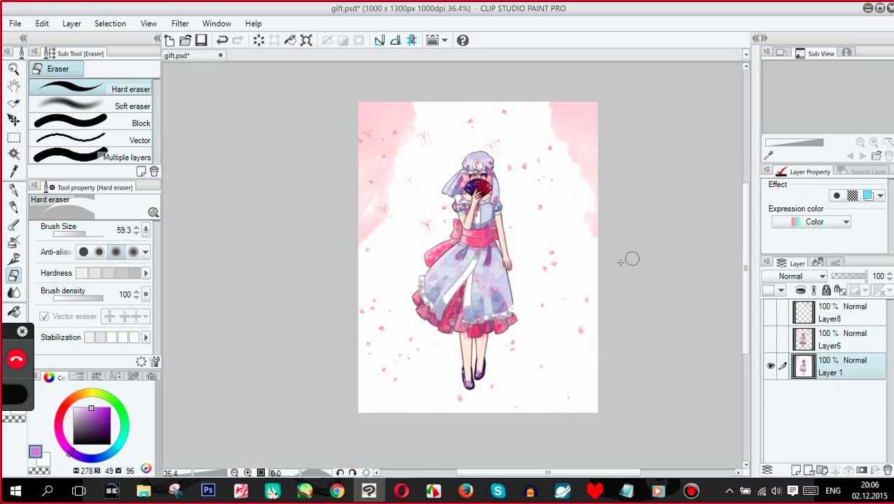
click(71, 23)
click(98, 38)
scroll(435, 159, up, 2)
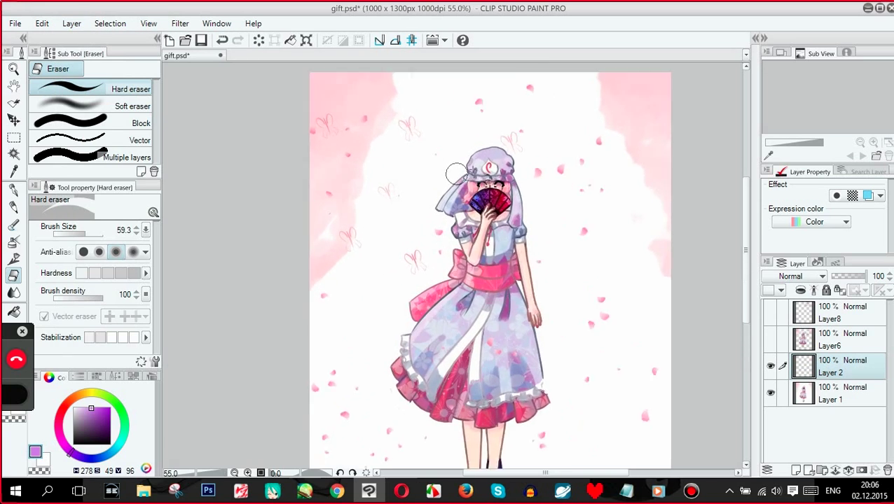
scroll(403, 204, down, 1)
scroll(509, 151, up, 1)
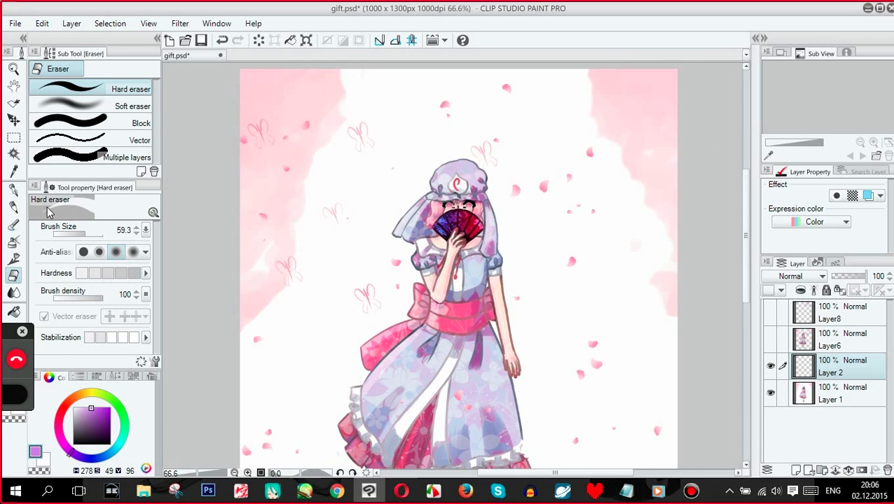
- Try soft strokes around the head with the Stronger airbrush at size 435.8 and undo them
click(14, 242)
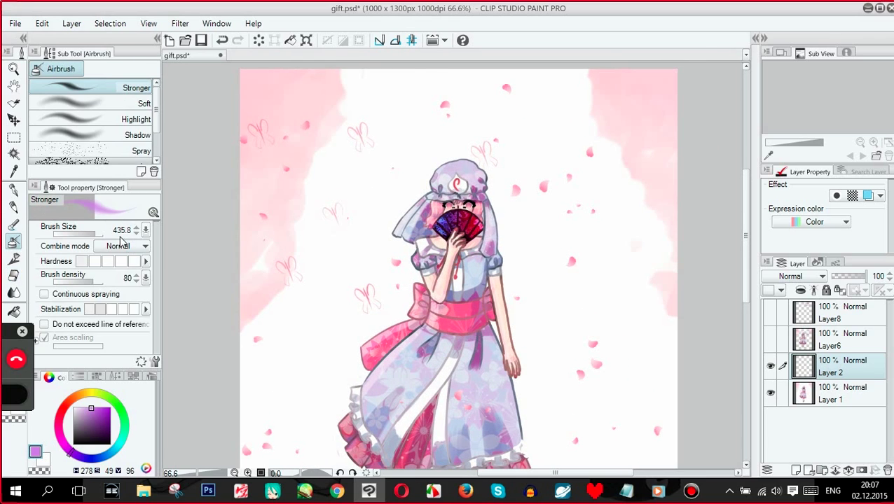
mouse_move(353, 112)
mouse_down()
mouse_move(379, 207)
mouse_move(376, 283)
mouse_up()
click(222, 40)
mouse_move(347, 180)
mouse_down()
mouse_move(420, 140)
mouse_move(548, 152)
mouse_up()
click(221, 42)
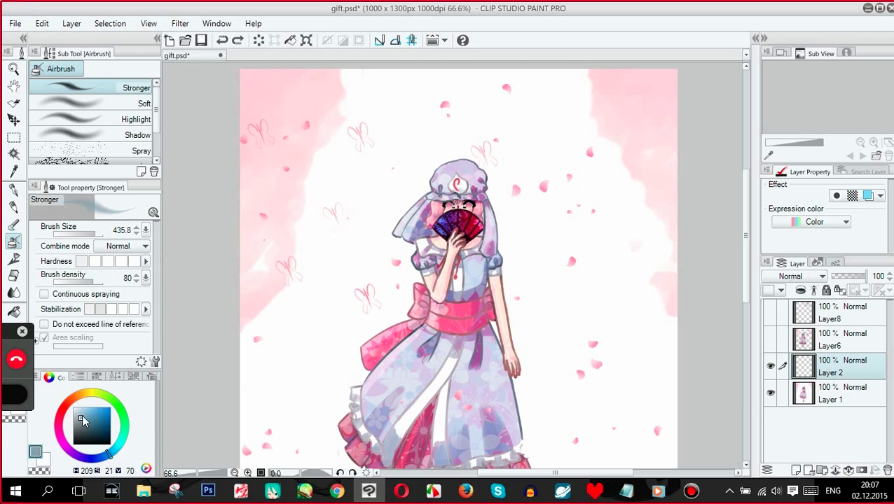
- Airbrush soft light blue ghost flames on both sides of the figure, undoing the uppermost one beside the head
drag(325, 240, 333, 223)
drag(575, 287, 569, 226)
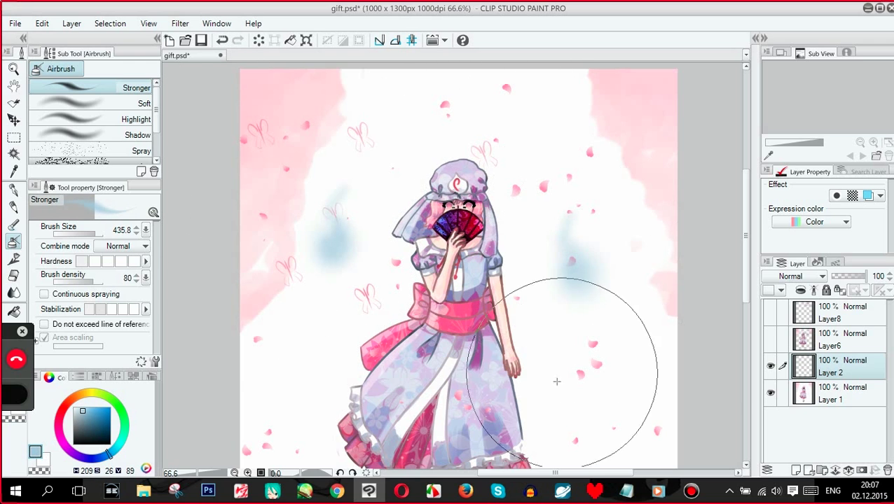
click(585, 396)
drag(568, 157, 558, 120)
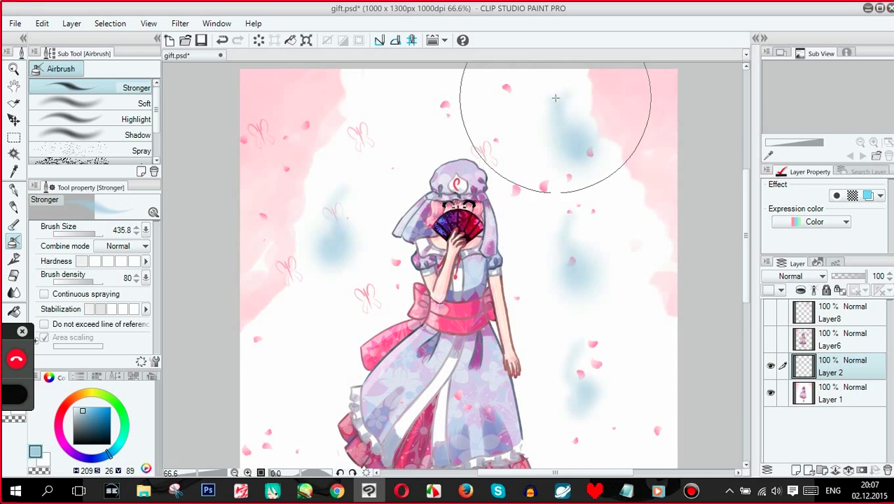
scroll(454, 140, down, 6)
scroll(490, 274, up, 3)
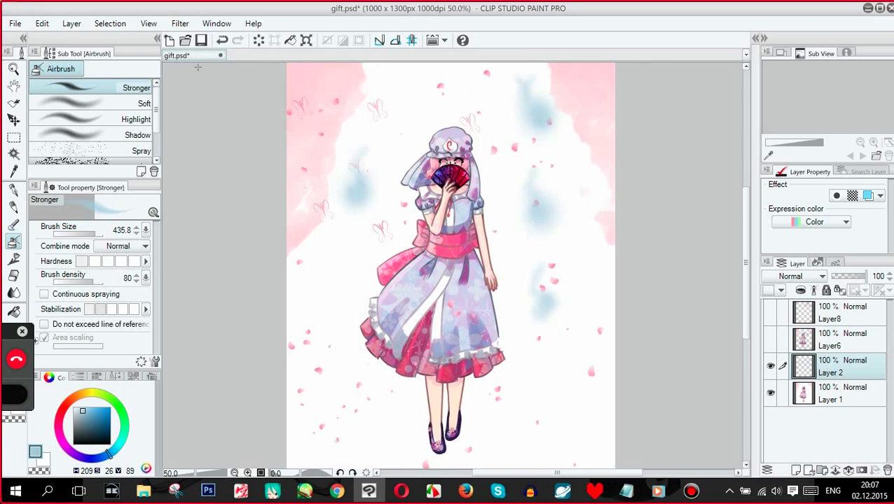
click(222, 42)
- Airbrush two more light blue flames left of the skirt and one near the canvas's right edge
mouse_move(315, 349)
mouse_down()
mouse_move(323, 355)
mouse_move(323, 307)
mouse_up()
scroll(493, 209, down, 4)
scroll(522, 200, up, 3)
mouse_move(315, 275)
mouse_down()
mouse_move(323, 242)
mouse_move(320, 272)
mouse_up()
drag(577, 283, 574, 259)
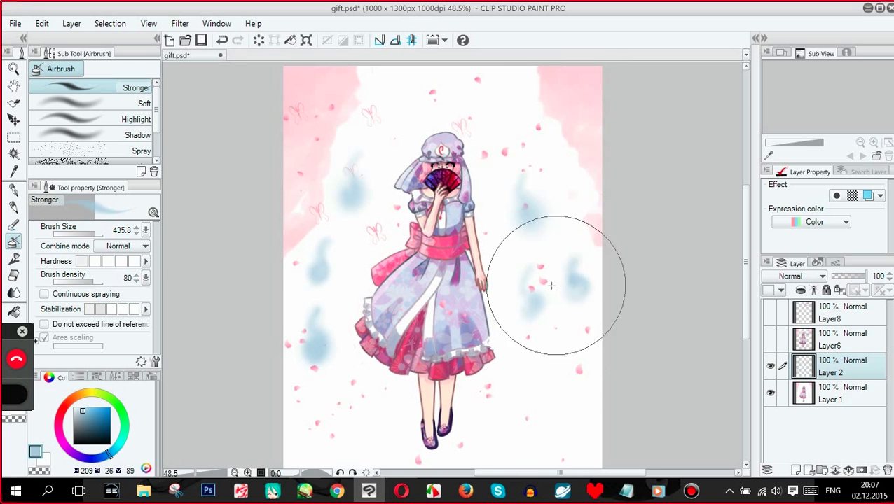
scroll(557, 285, down, 3)
scroll(369, 252, up, 3)
scroll(370, 253, down, 1)
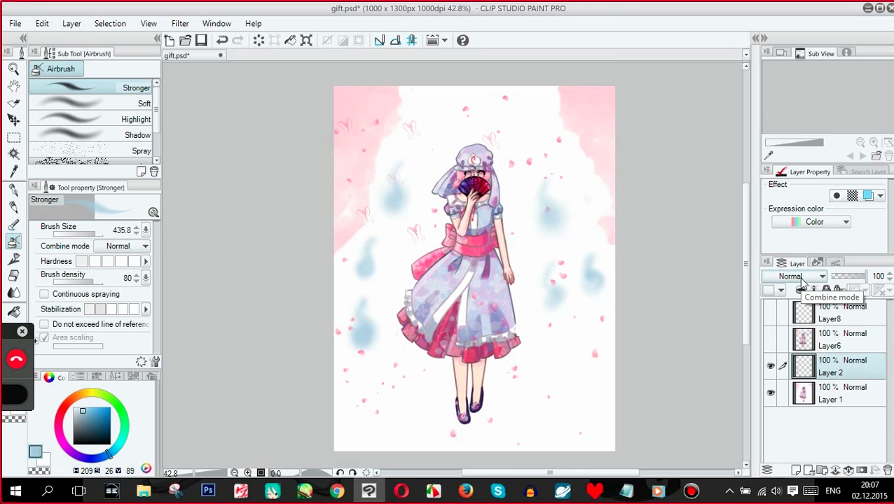
- Merge the blue flame layer into the illustration layer below it
scroll(525, 299, down, 1)
scroll(525, 300, up, 3)
click(72, 23)
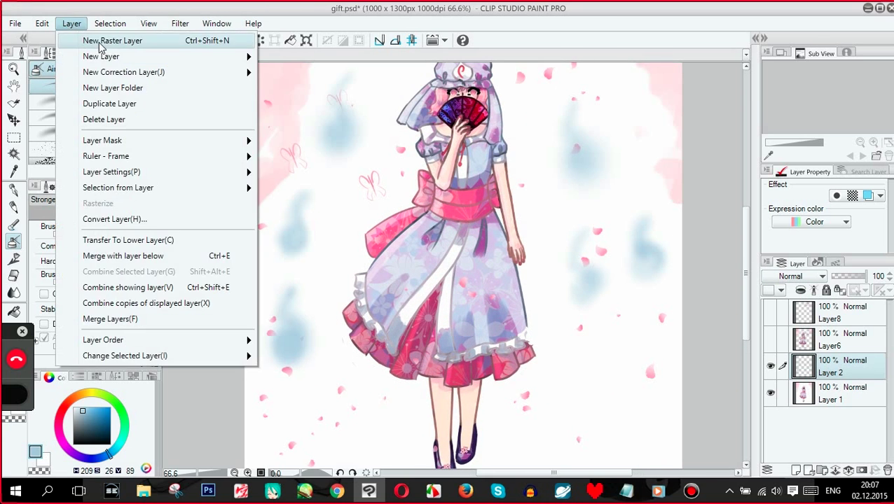
click(238, 6)
right_click(843, 369)
click(781, 291)
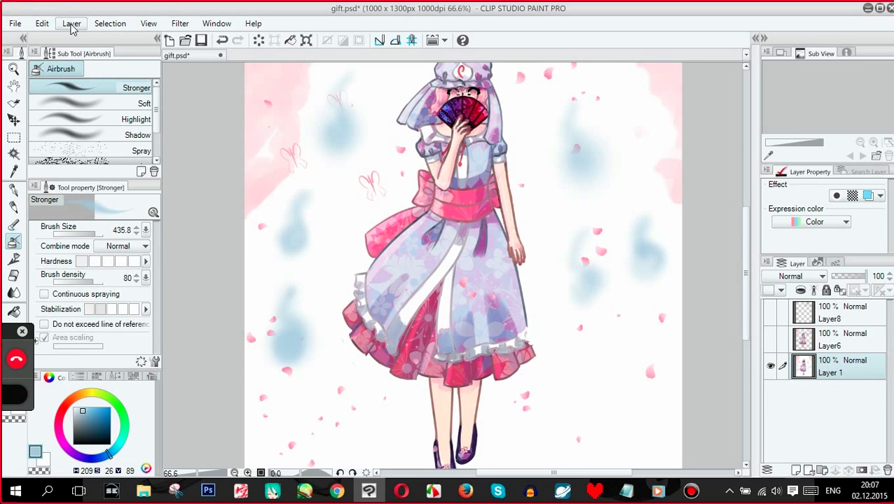
- Add a new raster layer above the merged illustration and set its combine mode to Add (Glow)
click(71, 23)
click(91, 39)
click(799, 276)
click(793, 211)
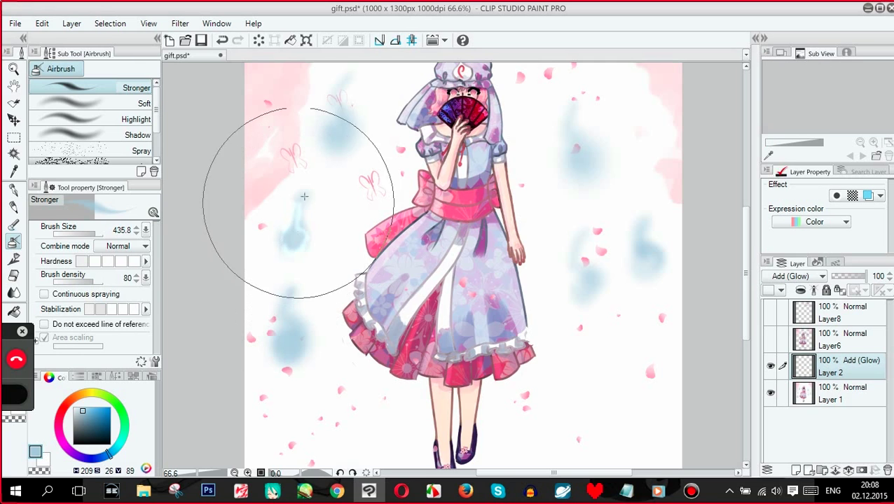
- Airbrush light blue glow over the ghost flames on both sides of the figure
mouse_move(297, 234)
mouse_down()
mouse_move(302, 267)
mouse_move(341, 144)
mouse_move(340, 99)
mouse_move(351, 130)
mouse_move(338, 124)
mouse_move(334, 144)
mouse_move(336, 114)
mouse_up()
scroll(390, 231, down, 4)
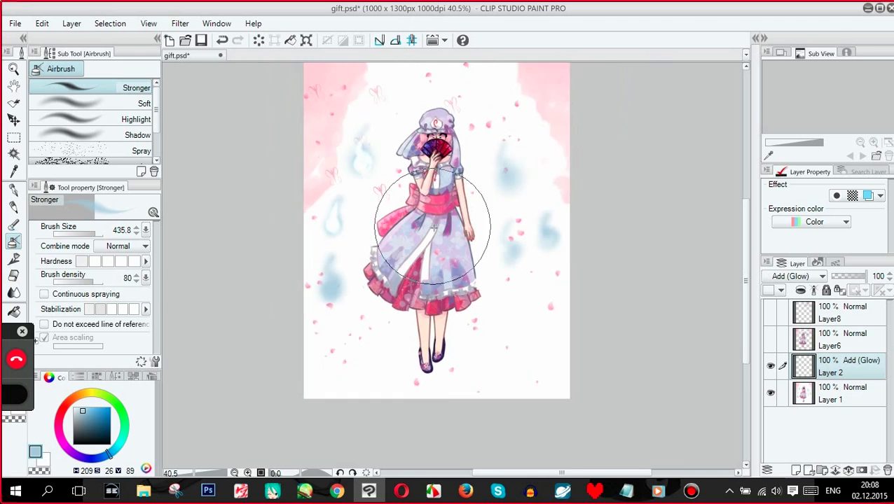
scroll(404, 215, up, 4)
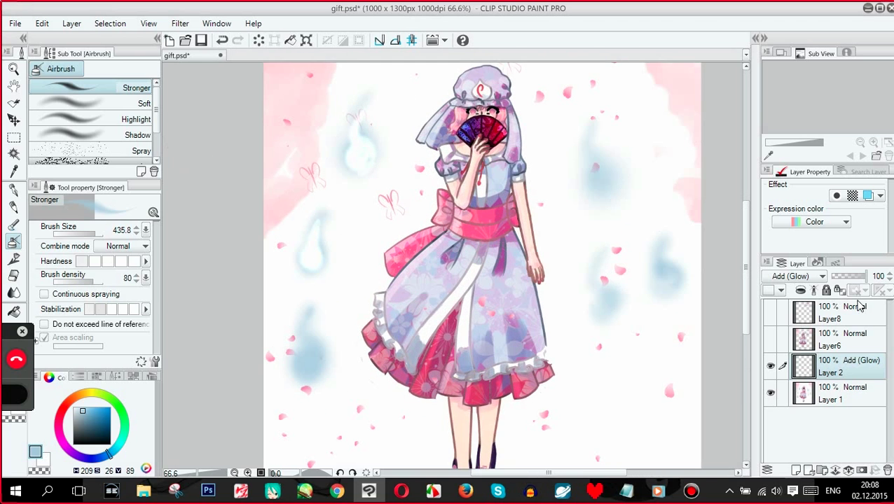
mouse_move(314, 328)
mouse_down()
mouse_move(309, 359)
mouse_move(299, 349)
mouse_move(300, 378)
mouse_up()
mouse_move(603, 305)
mouse_down()
mouse_move(601, 275)
mouse_move(611, 296)
mouse_move(667, 284)
mouse_move(663, 248)
mouse_move(675, 278)
mouse_up()
mouse_move(608, 185)
mouse_down()
mouse_move(587, 162)
mouse_move(616, 176)
mouse_up()
- Lower the glow layer's opacity to 32% and merge it with the layer below
scroll(420, 214, down, 1)
scroll(453, 215, down, 1)
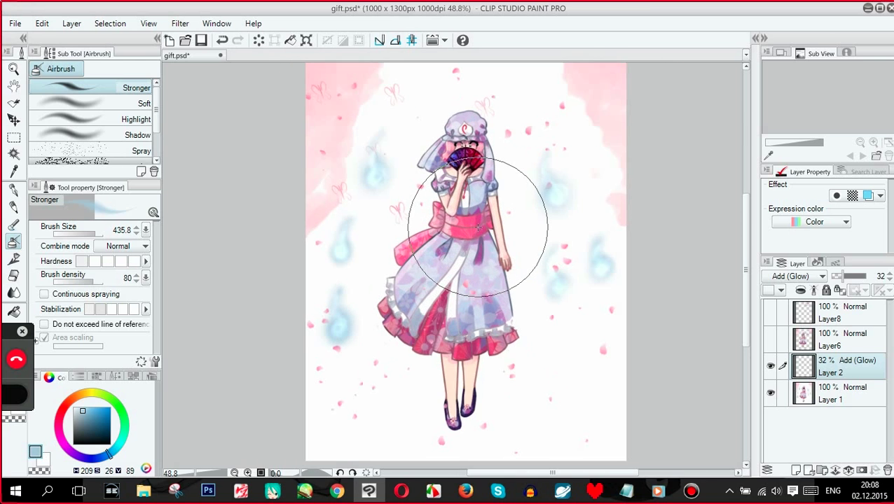
right_click(866, 372)
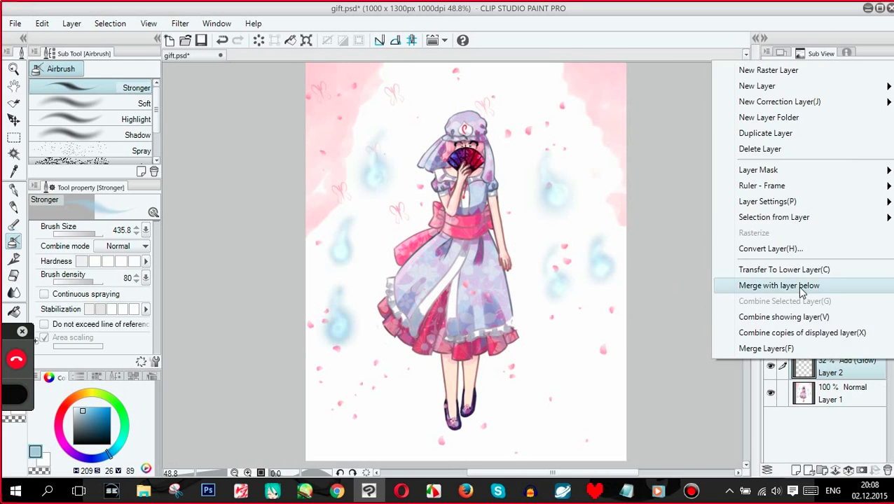
click(768, 285)
- Save the updated illustration to the existing gift.psd file
scroll(435, 140, down, 3)
scroll(467, 181, up, 3)
scroll(425, 159, up, 2)
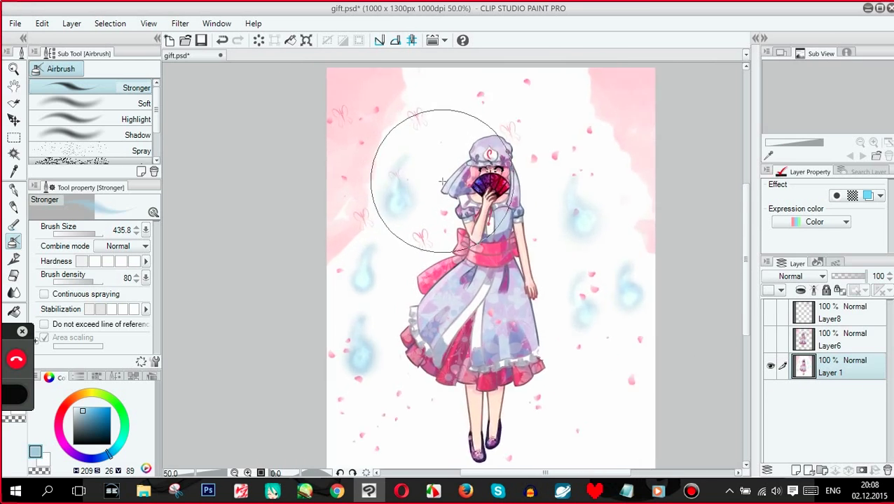
scroll(425, 143, down, 1)
click(15, 23)
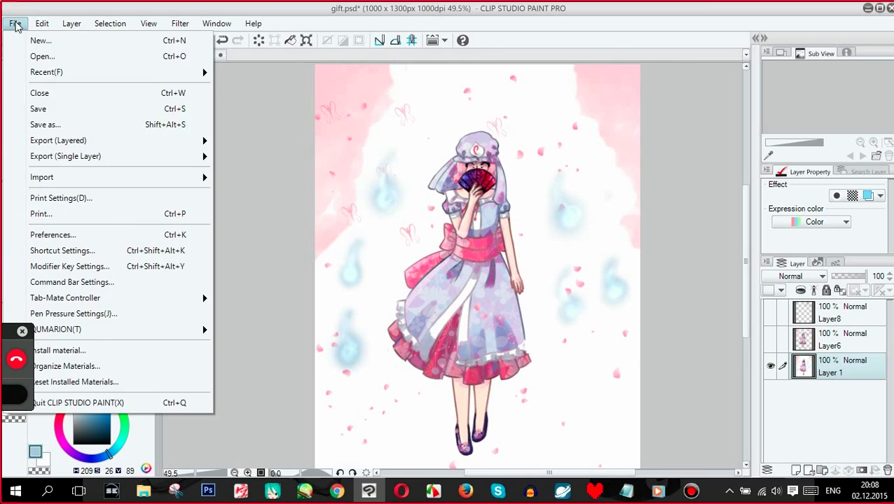
click(48, 105)
- Start saving a copy of the illustration in the png folder with PNG as the file type
click(72, 24)
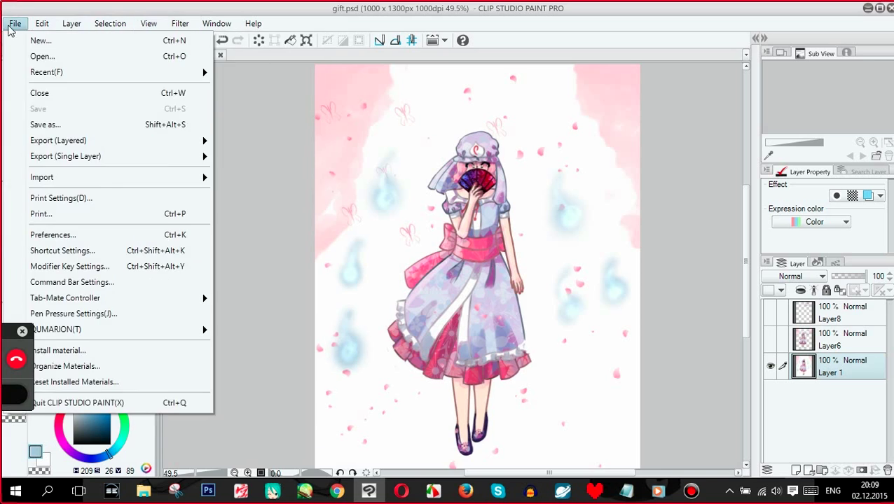
click(40, 124)
double_click(226, 114)
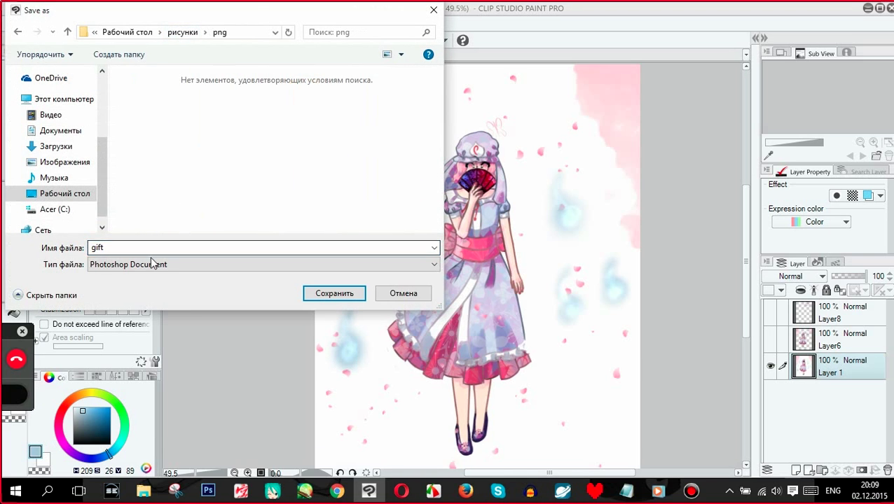
click(119, 264)
click(114, 302)
click(263, 247)
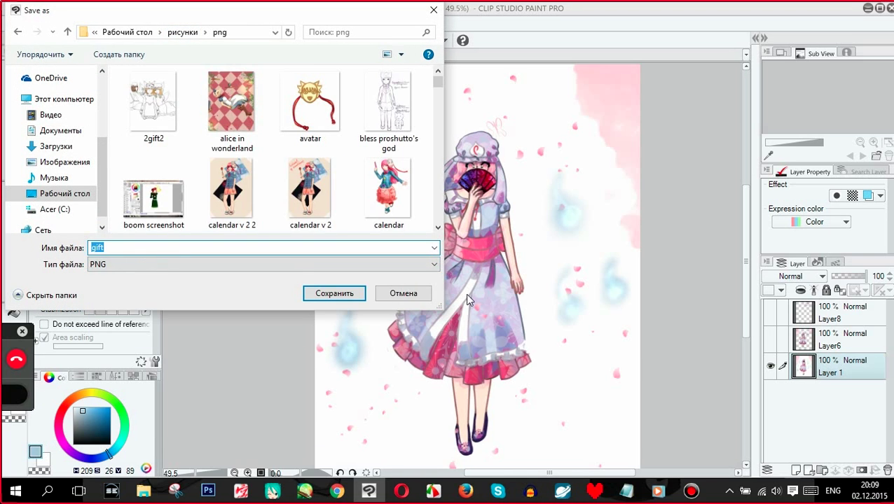
- Name the PNG copy "flower flag" and save it, accepting the loss of layer information
text(yuyuki)
key(BackSpace)
key(BackSpace)
key(BackSpace)
key(BackSpace)
key(BackSpace)
key(BackSpace)
click(320, 288)
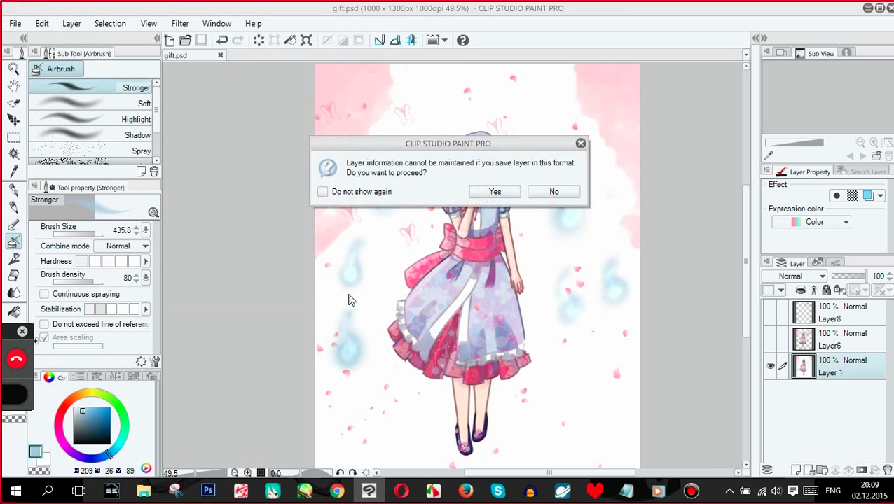
click(494, 193)
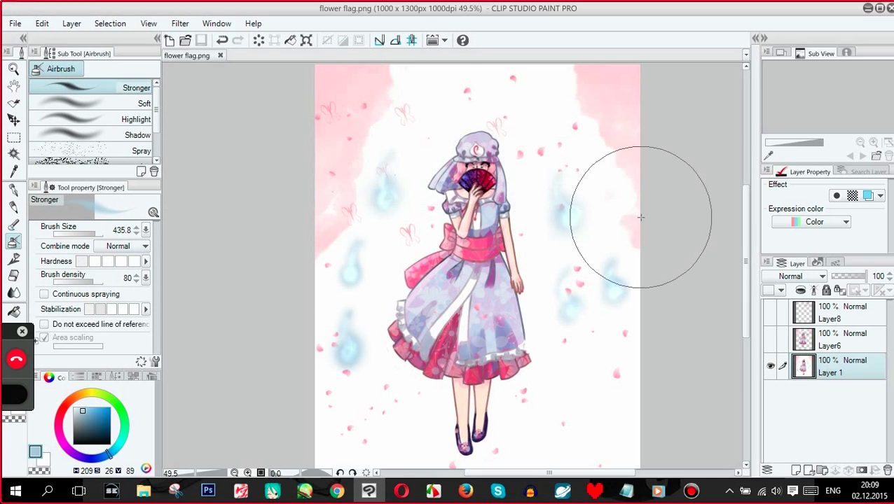
- Close the document and reopen flower flag.png from the recent files
click(219, 55)
click(15, 23)
mouse_move(42, 72)
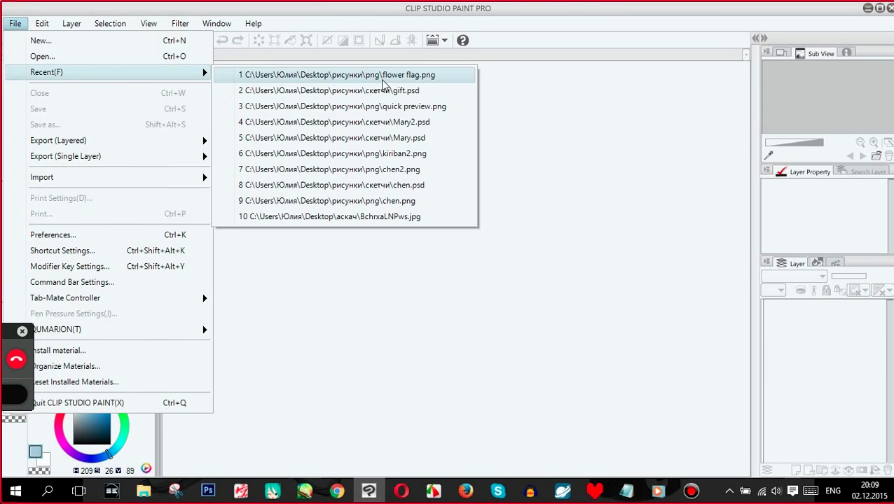
click(383, 75)
- Add a Brightness/Contrast correction layer with brightness -8 and contrast 6
click(149, 24)
mouse_move(72, 23)
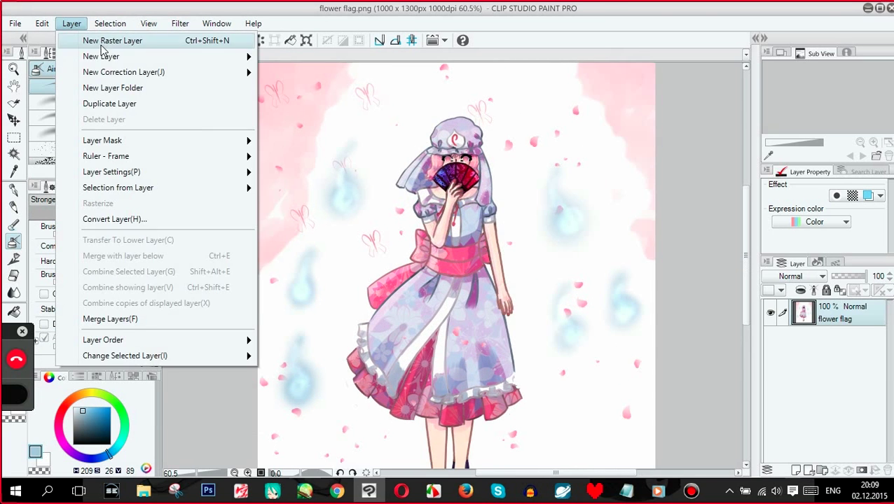
mouse_move(124, 72)
click(309, 74)
drag(132, 226, 124, 226)
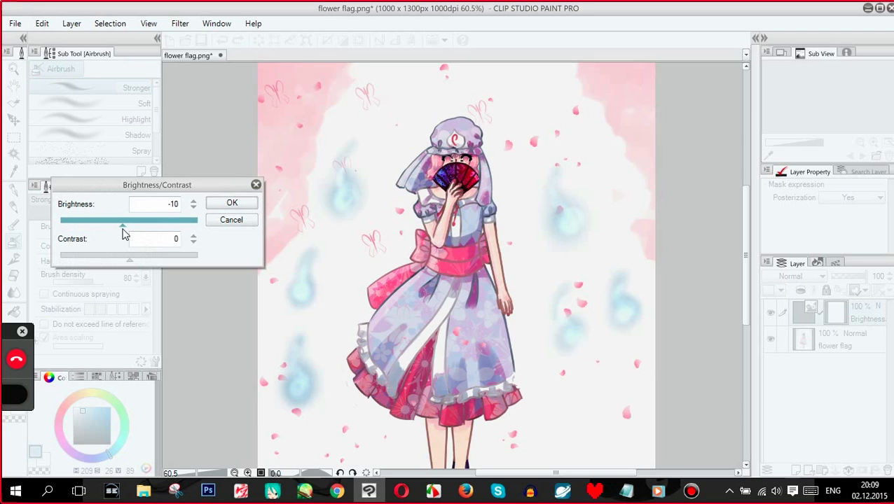
mouse_move(131, 260)
mouse_down()
mouse_move(142, 264)
mouse_move(133, 261)
mouse_up()
drag(124, 225, 127, 233)
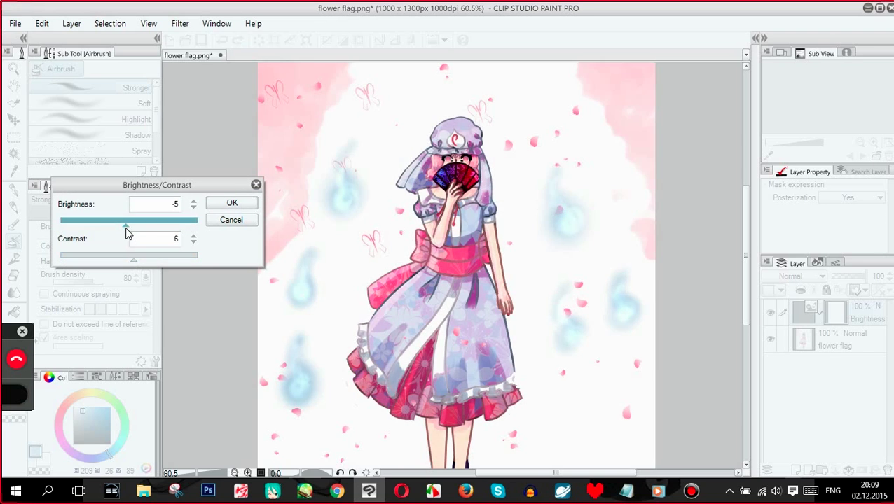
scroll(317, 192, down, 2)
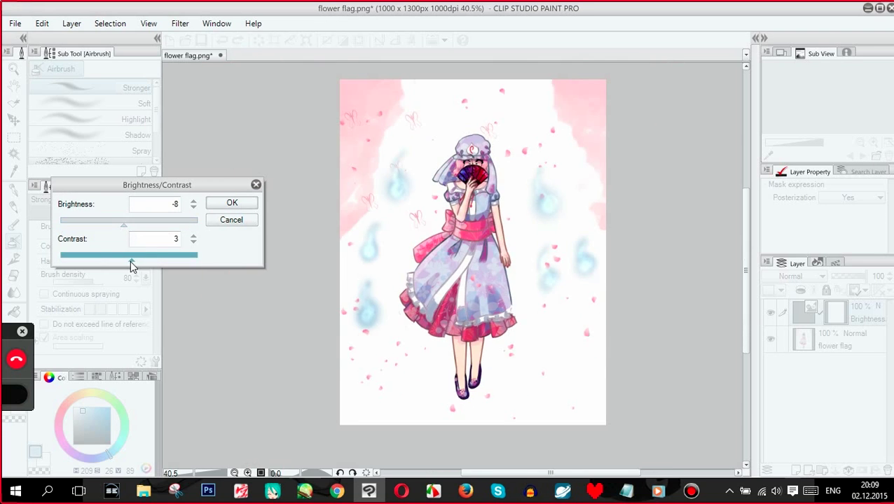
drag(131, 264, 128, 262)
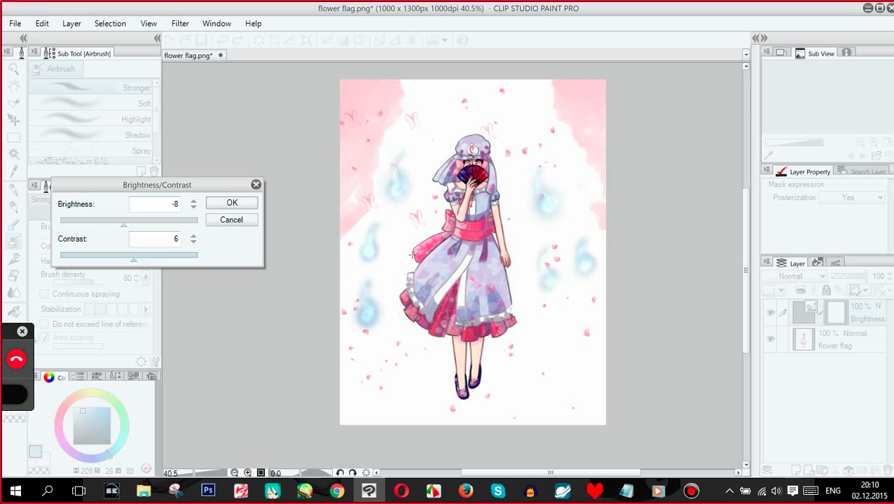
scroll(411, 254, up, 2)
click(232, 202)
- Try a Hue/Saturation/Luminosity correction layer with hue -3, saturation 1 and brightness 1, and cancel it
click(105, 23)
mouse_move(135, 28)
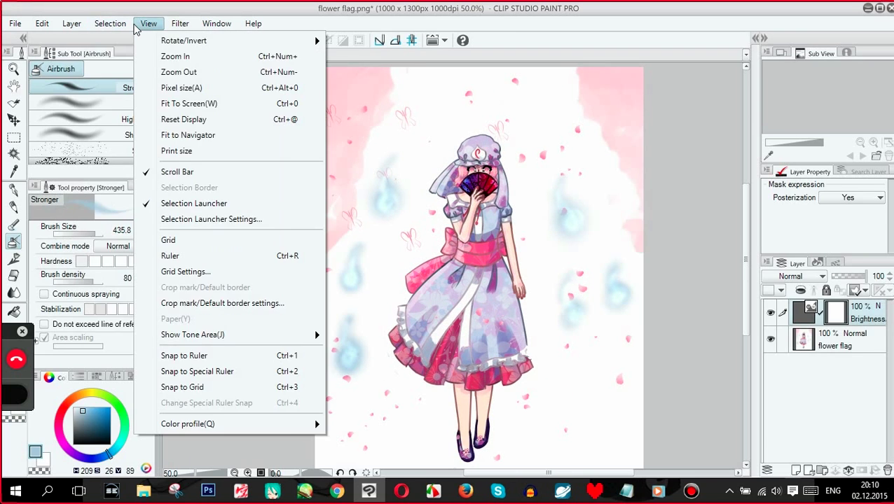
mouse_move(120, 72)
click(339, 89)
drag(142, 156, 138, 160)
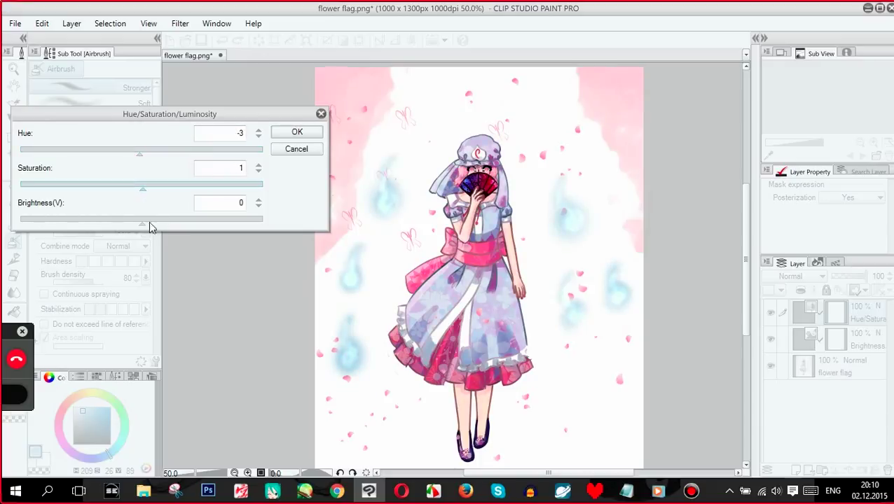
scroll(560, 247, up, 3)
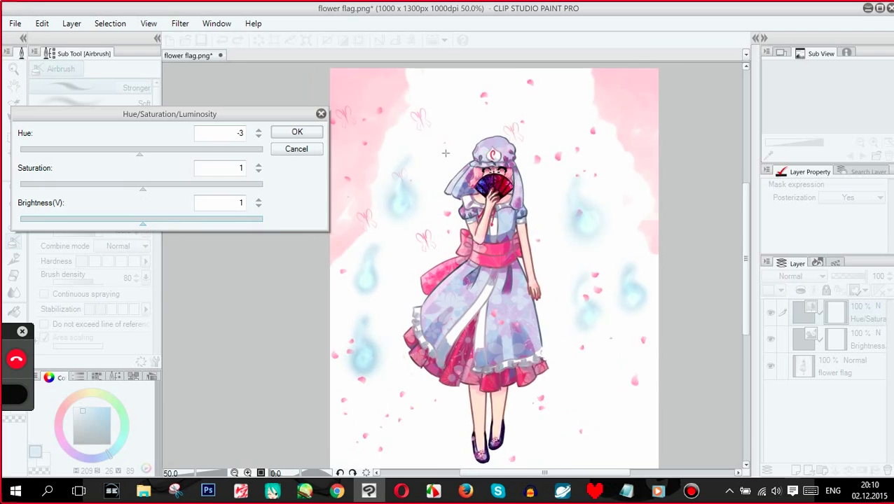
click(296, 149)
- Save the corrected illustration over flower flag.png in PNG format, accepting the overwrite and the loss of layer information
scroll(444, 185, down, 3)
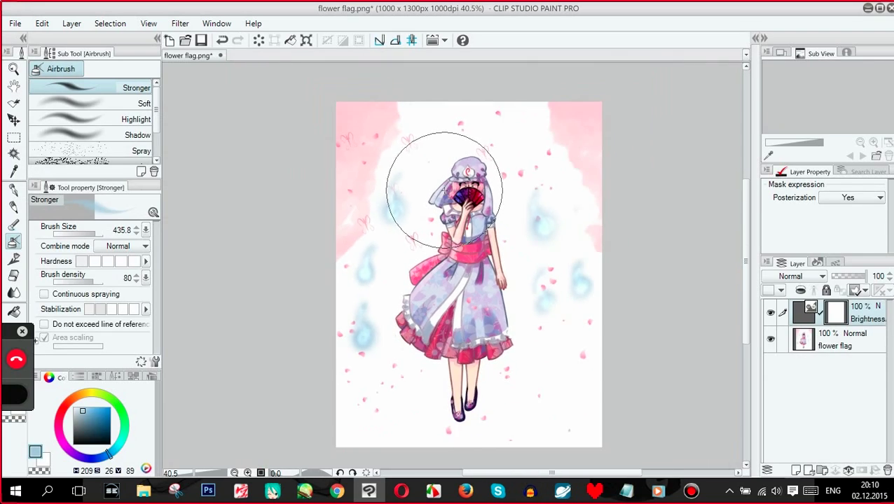
scroll(503, 211, up, 2)
scroll(440, 171, down, 1)
scroll(442, 168, down, 2)
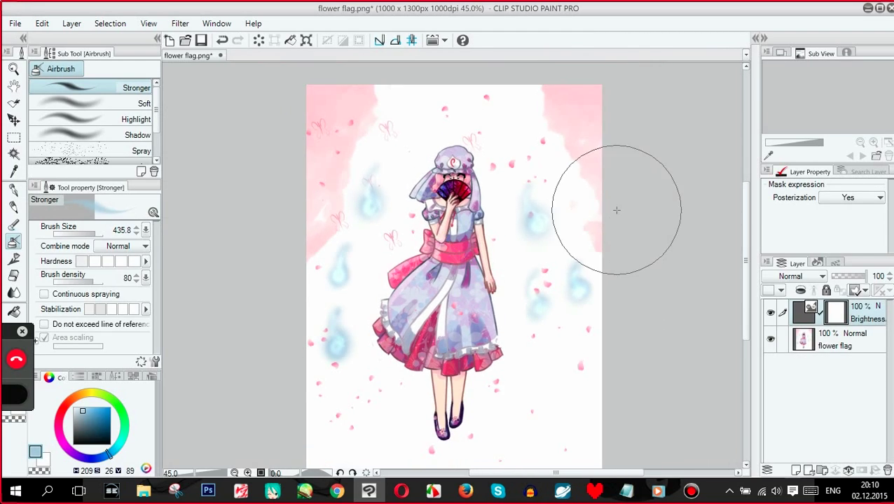
click(14, 23)
click(42, 110)
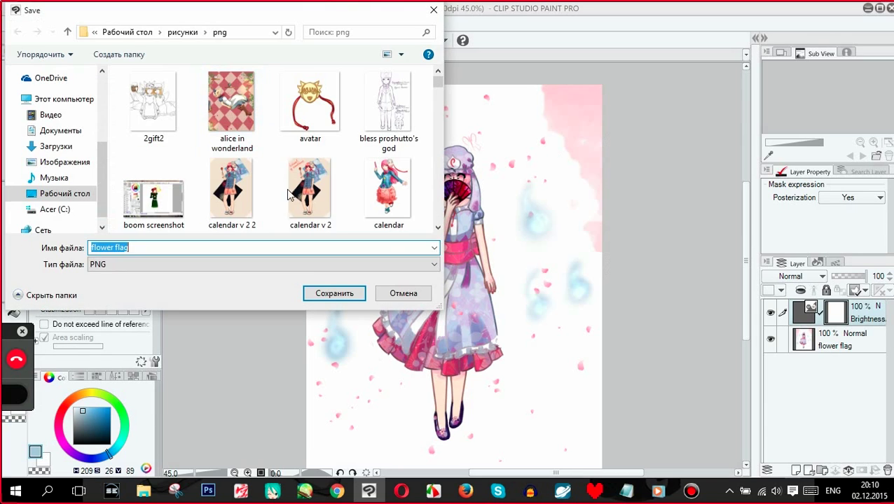
key(Return)
click(471, 248)
click(507, 192)
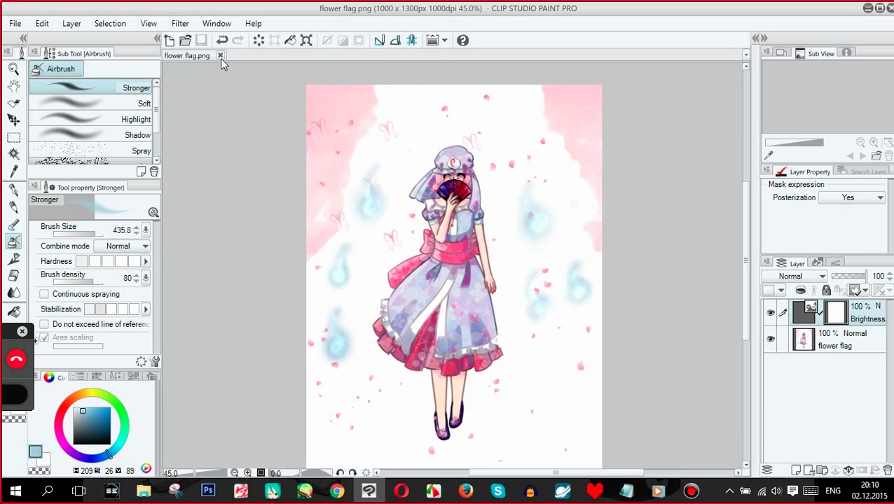
scroll(485, 201, down, 1)
scroll(461, 228, up, 1)
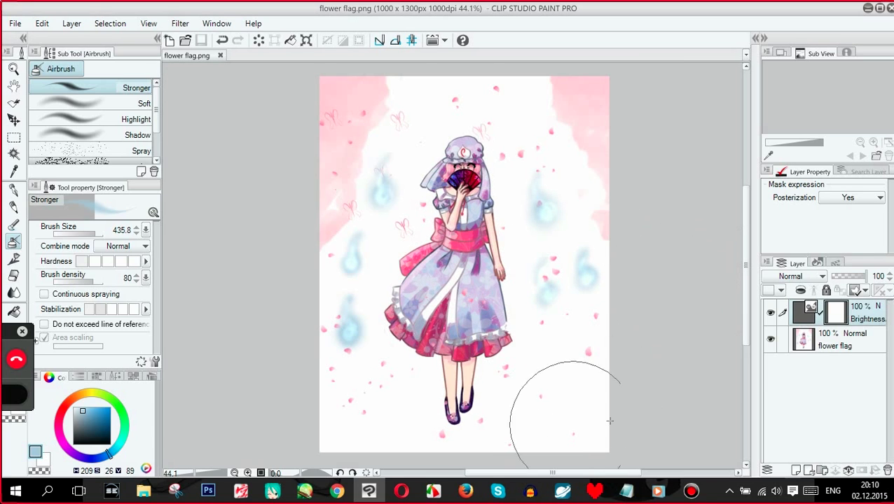